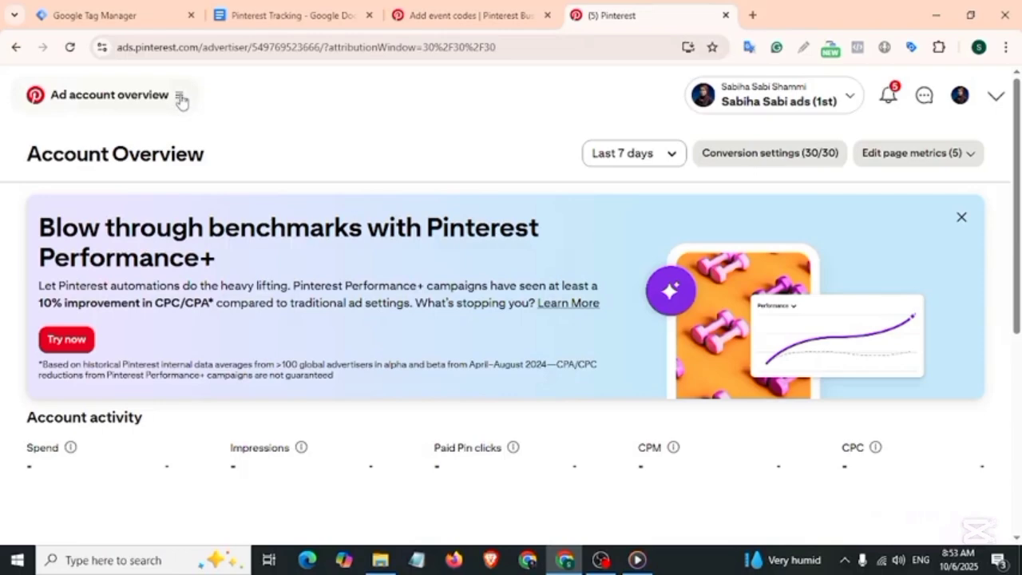
- Open the Pinterest tag management page in the ad account's conversions section
{"action": "left_click", "coordinate": [180, 96]}
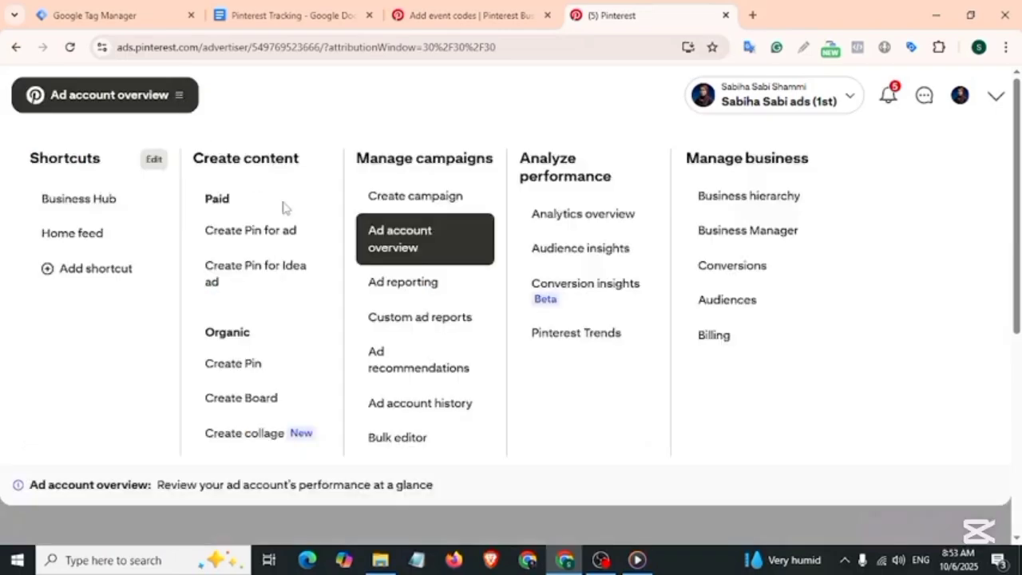
{"action": "left_click", "coordinate": [723, 275]}
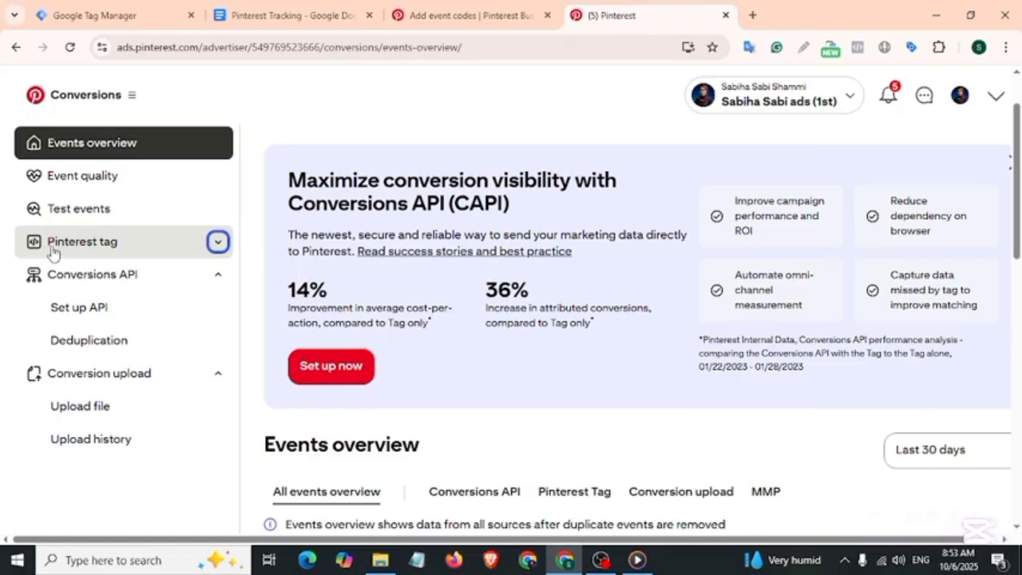
{"action": "left_click", "coordinate": [218, 243]}
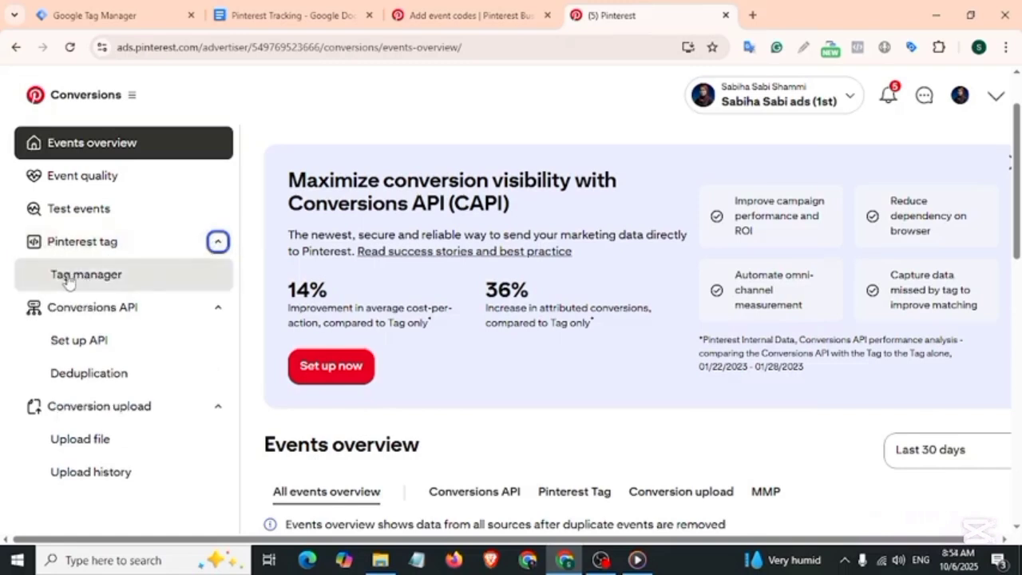
{"action": "left_click", "coordinate": [87, 275]}
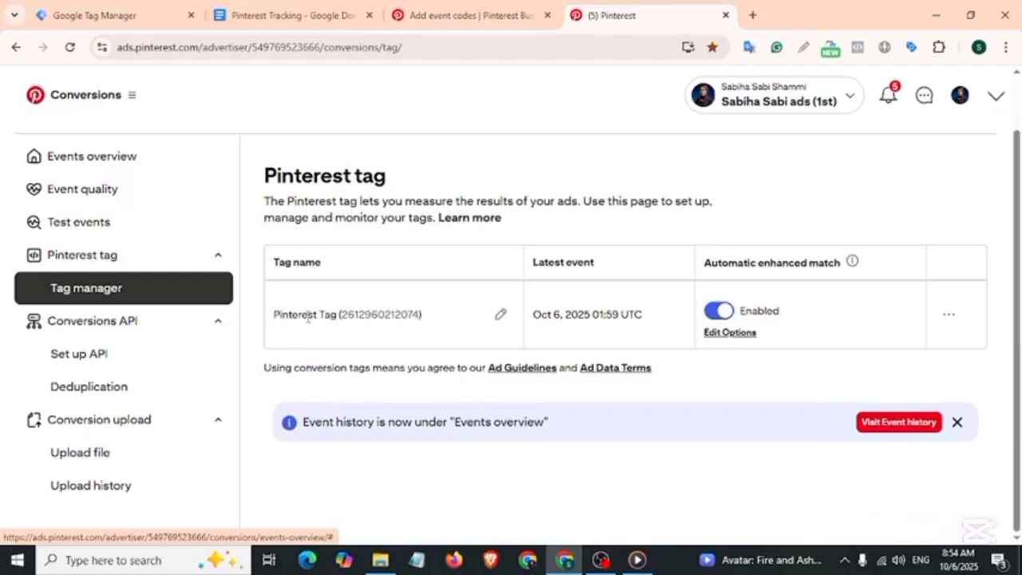
{"action": "left_click_drag", "start_coordinate": [313, 317], "coordinate": [429, 325]}
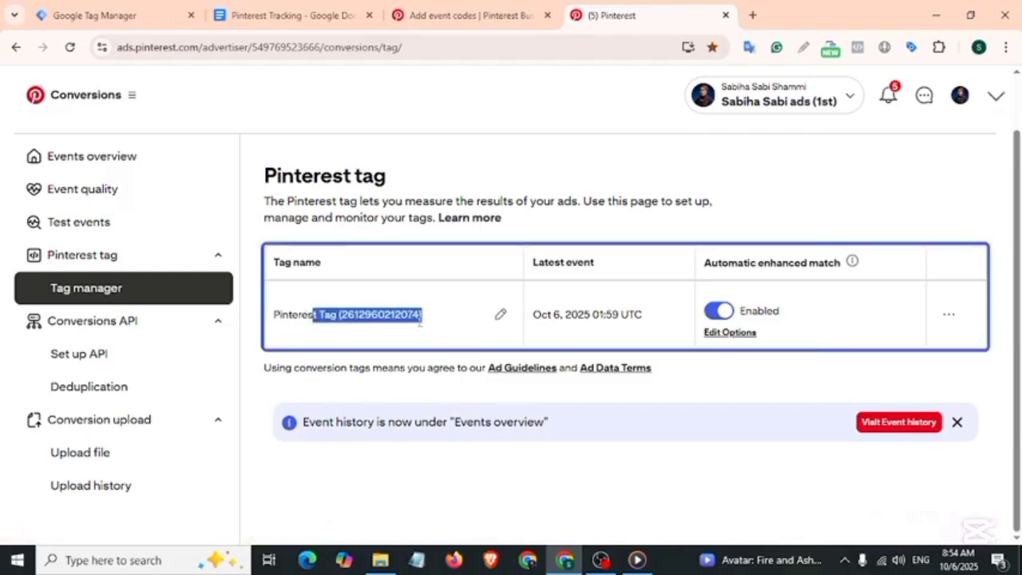
{"action": "left_click", "coordinate": [432, 320]}
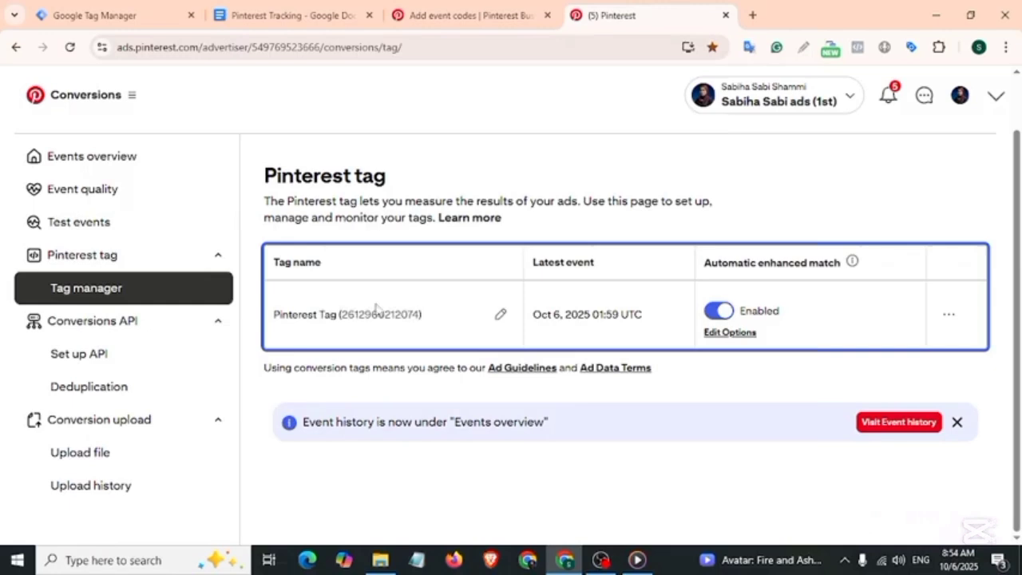
{"action": "left_click_drag", "start_coordinate": [276, 314], "coordinate": [787, 305]}
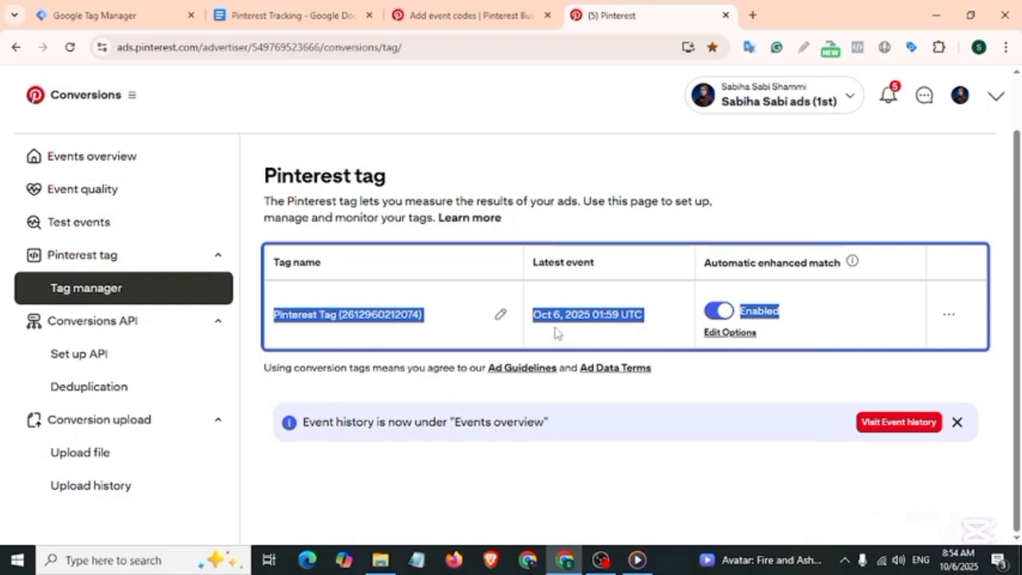
{"action": "left_click", "coordinate": [514, 319]}
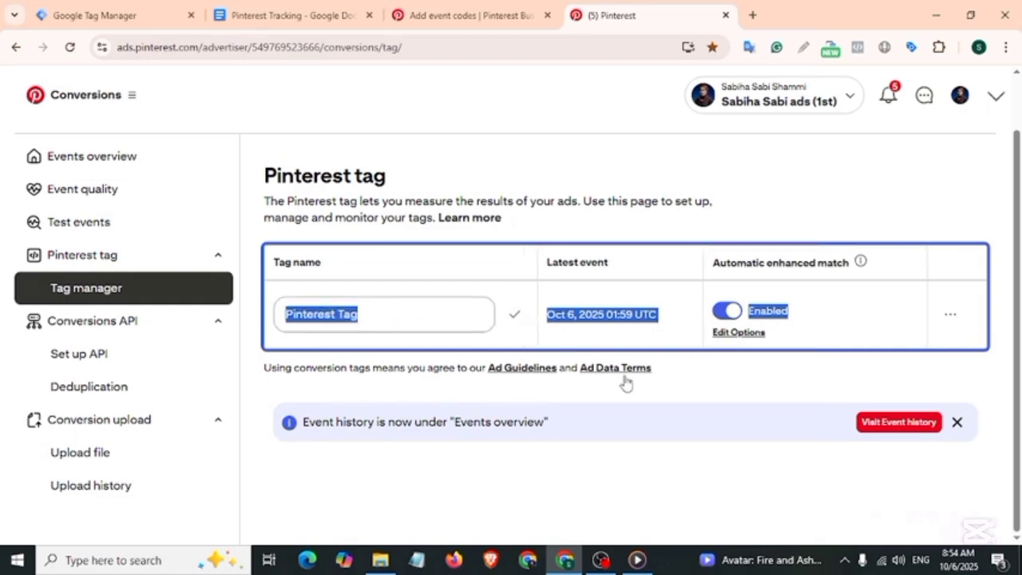
{"action": "left_click", "coordinate": [663, 387]}
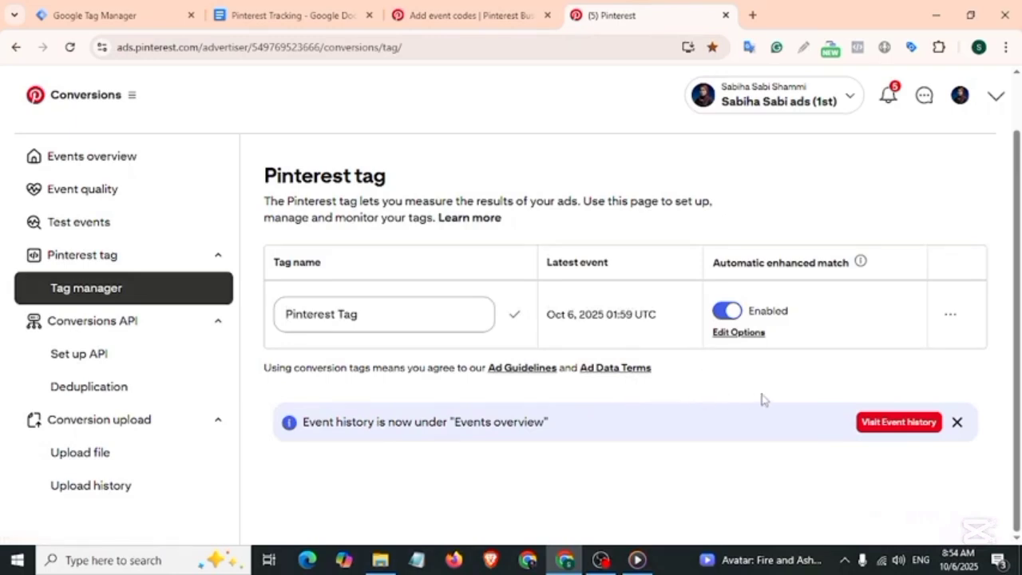
{"action": "left_click", "coordinate": [952, 316]}
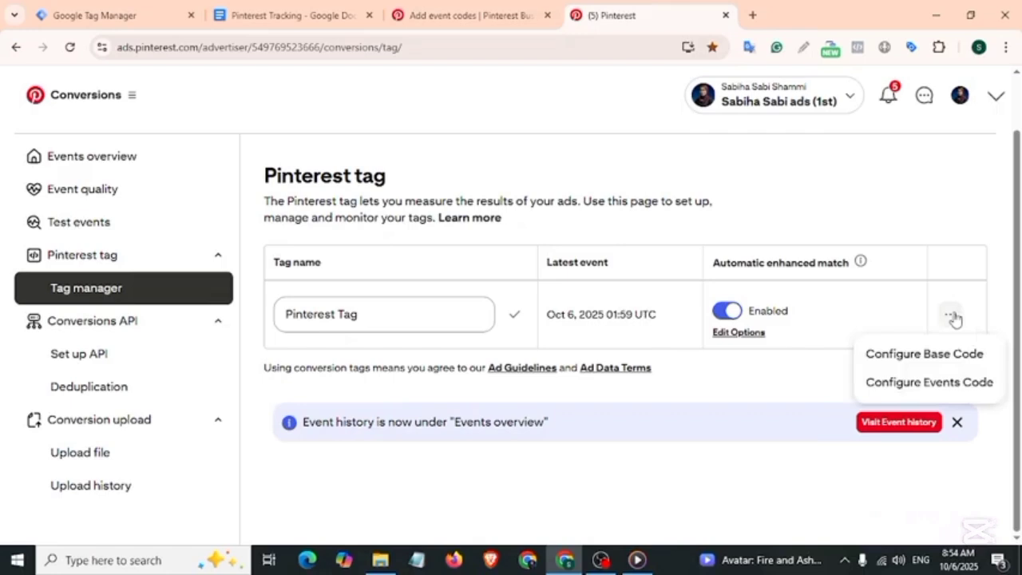
{"action": "left_click", "coordinate": [934, 356]}
{"action": "left_click_drag", "start_coordinate": [429, 351], "coordinate": [595, 356]}
{"action": "left_click", "coordinate": [525, 390]}
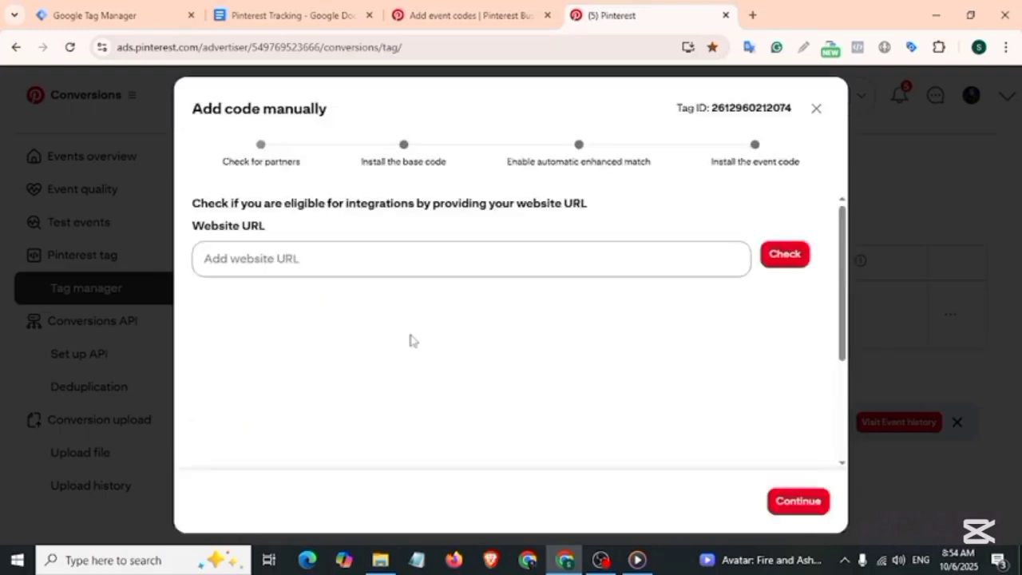
{"action": "left_click", "coordinate": [293, 262]}
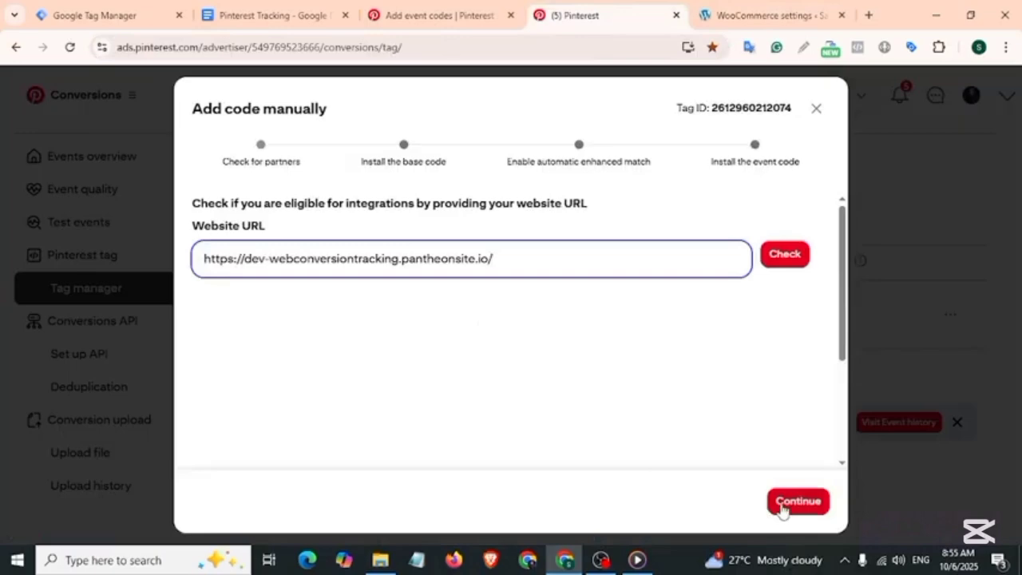
{"action": "left_click", "coordinate": [782, 503]}
- Copy the complete Pinterest base code from the manual installation instructions
{"action": "scroll", "coordinate": [348, 351], "scroll_direction": "down", "scroll_amount": 3}
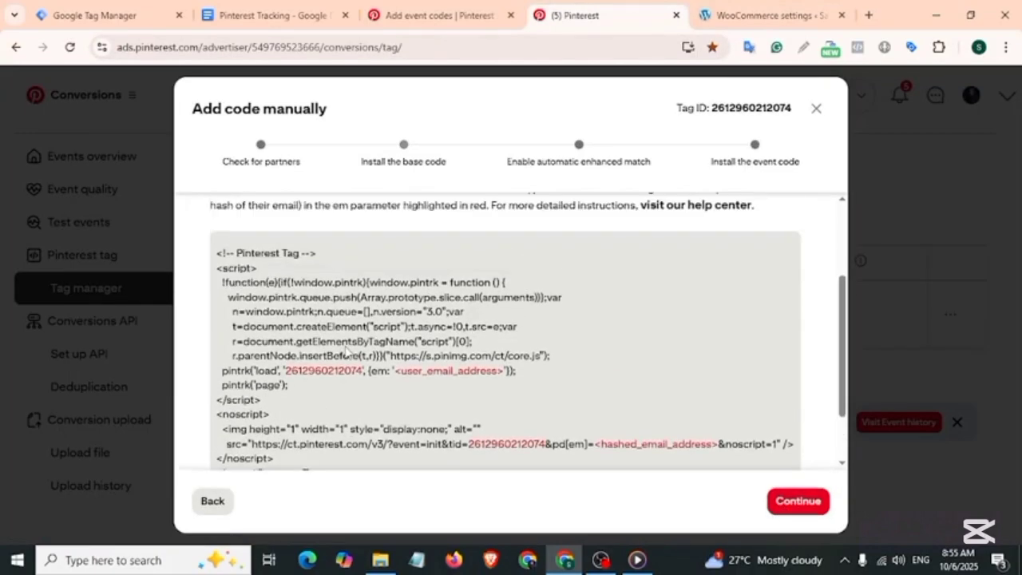
{"action": "scroll", "coordinate": [347, 351], "scroll_direction": "up", "scroll_amount": 1}
{"action": "scroll", "coordinate": [347, 351], "scroll_direction": "down", "scroll_amount": 3}
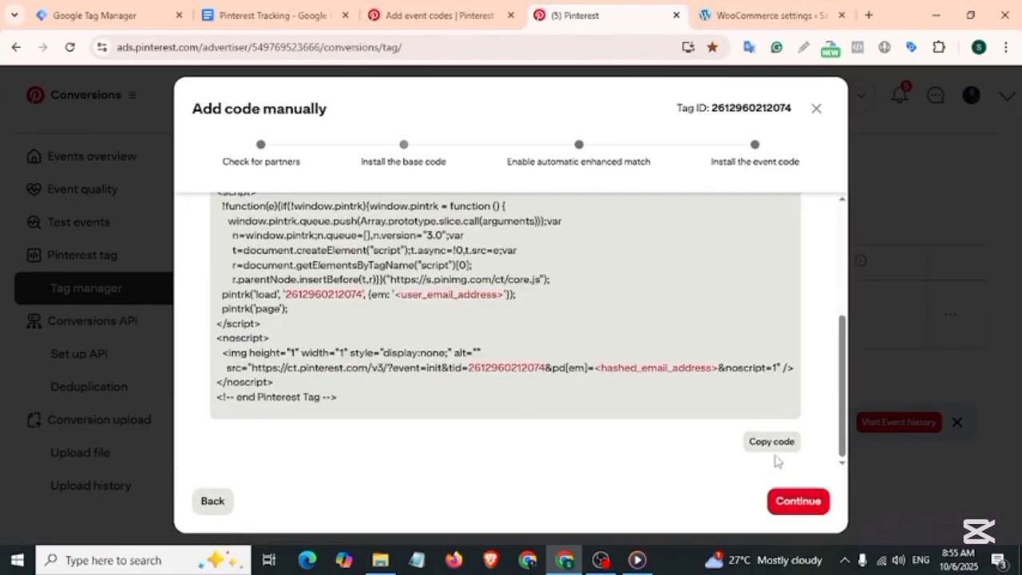
{"action": "left_click", "coordinate": [773, 448]}
- Switch to Google Tag Manager, create a new Custom HTML tag and paste the Pinterest base code into it
{"action": "left_click", "coordinate": [97, 14]}
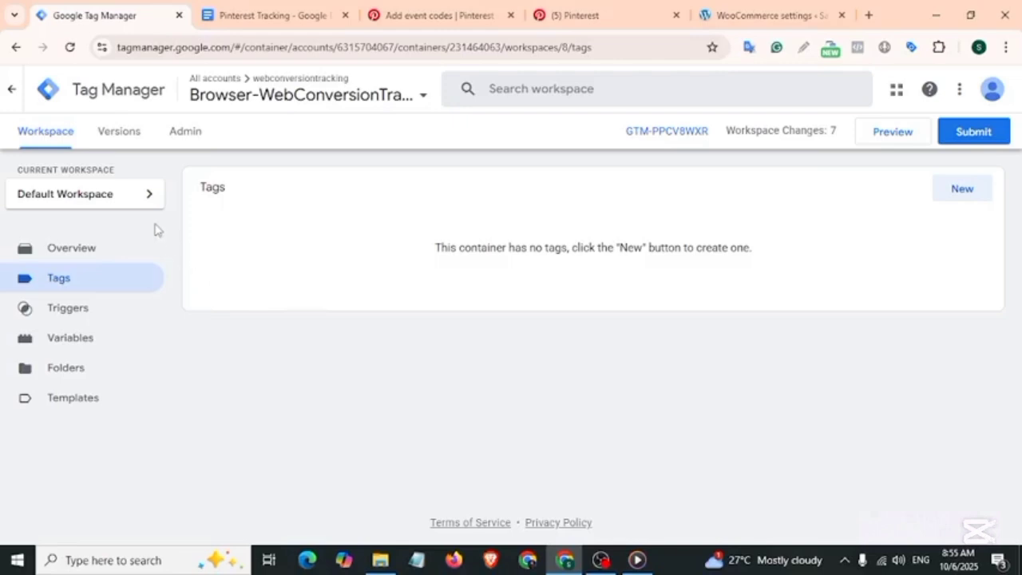
{"action": "left_click", "coordinate": [962, 196]}
{"action": "left_click", "coordinate": [436, 224]}
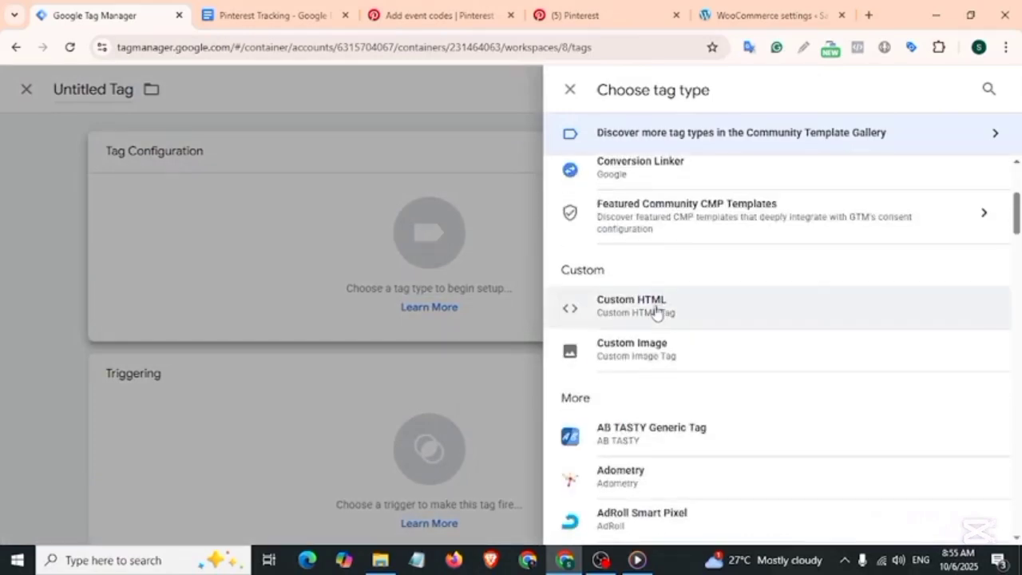
{"action": "left_click", "coordinate": [608, 302]}
{"action": "key", "text": "ctrl+v"}
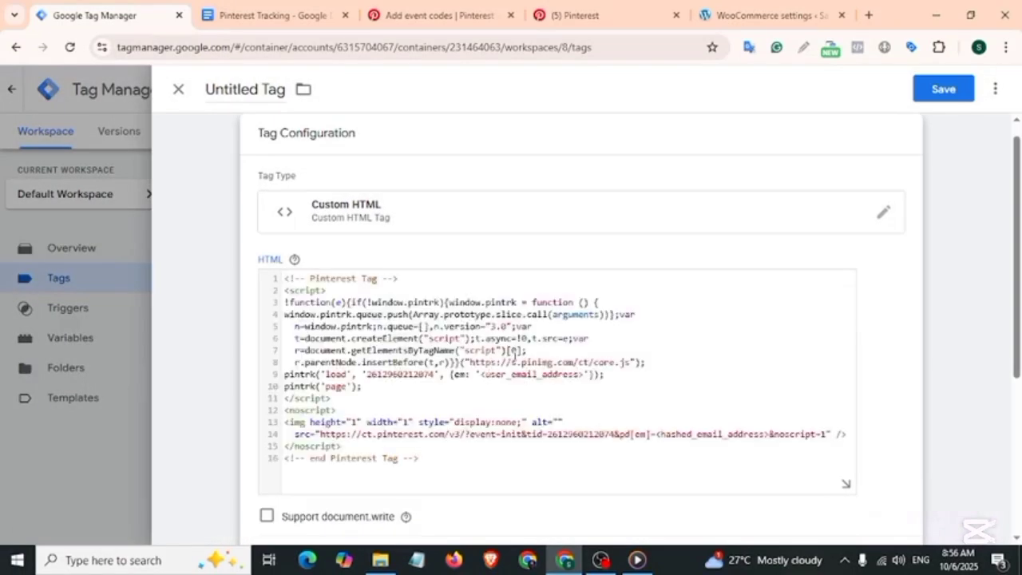
- Delete the noscript block from the pasted HTML and cut out the pintrk load and page lines
{"action": "left_click", "coordinate": [595, 16]}
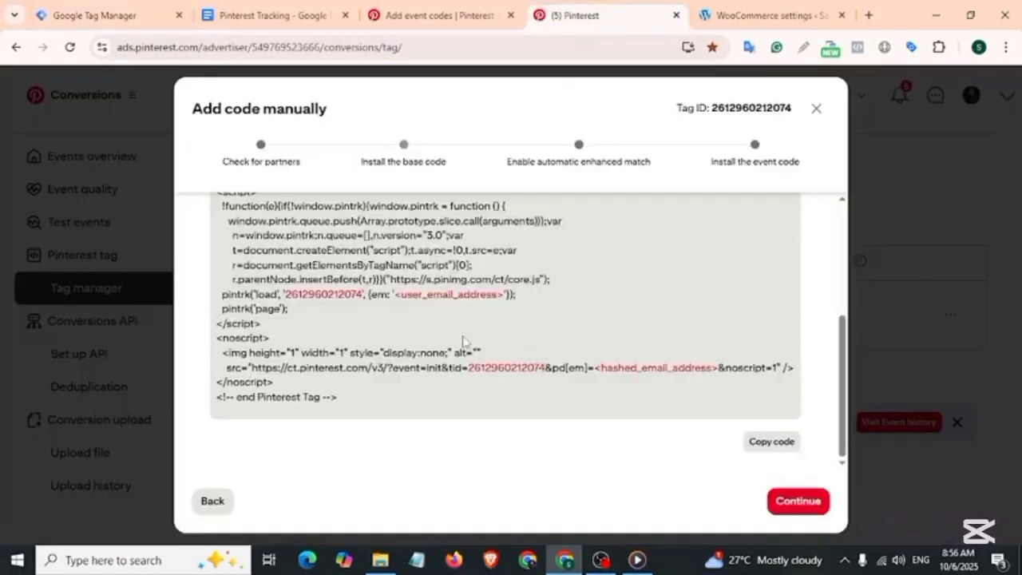
{"action": "scroll", "coordinate": [467, 342], "scroll_direction": "up", "scroll_amount": 1}
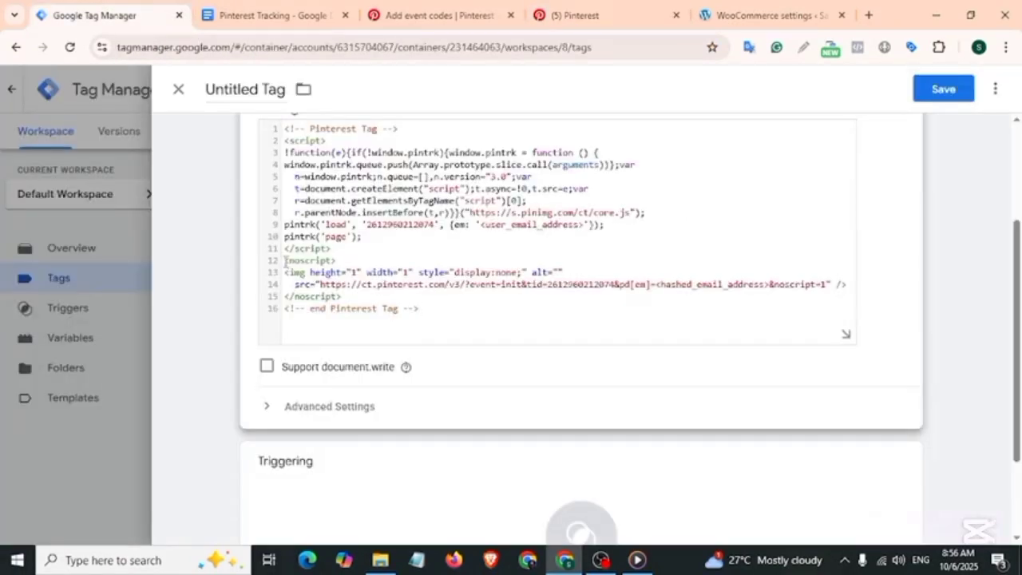
{"action": "left_click_drag", "start_coordinate": [285, 260], "coordinate": [345, 296]}
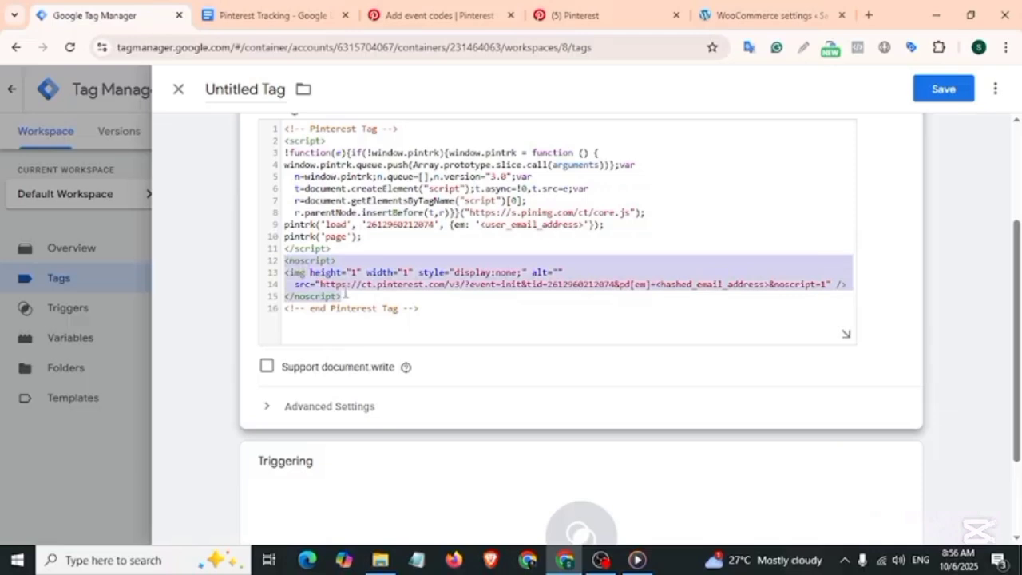
{"action": "key", "text": "BackSpace"}
{"action": "scroll", "coordinate": [335, 351], "scroll_direction": "up", "scroll_amount": 3}
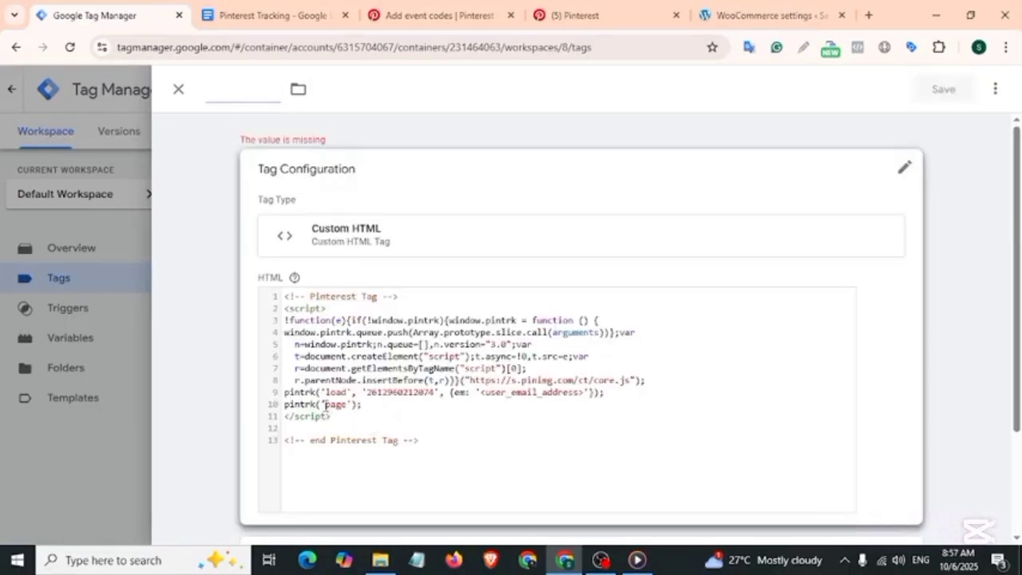
{"action": "left_click_drag", "start_coordinate": [285, 411], "coordinate": [348, 421]}
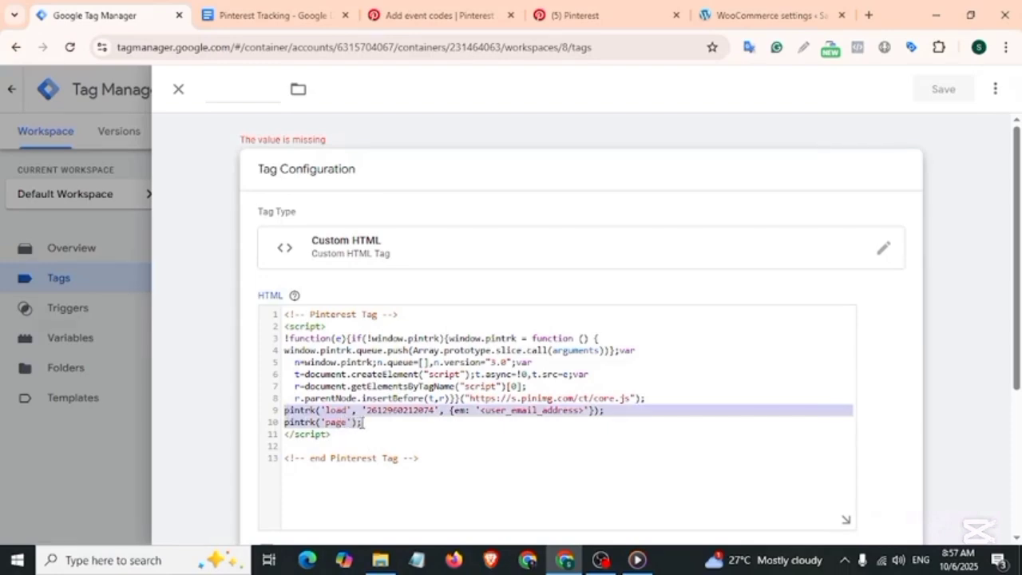
{"action": "key", "text": "BackSpace"}
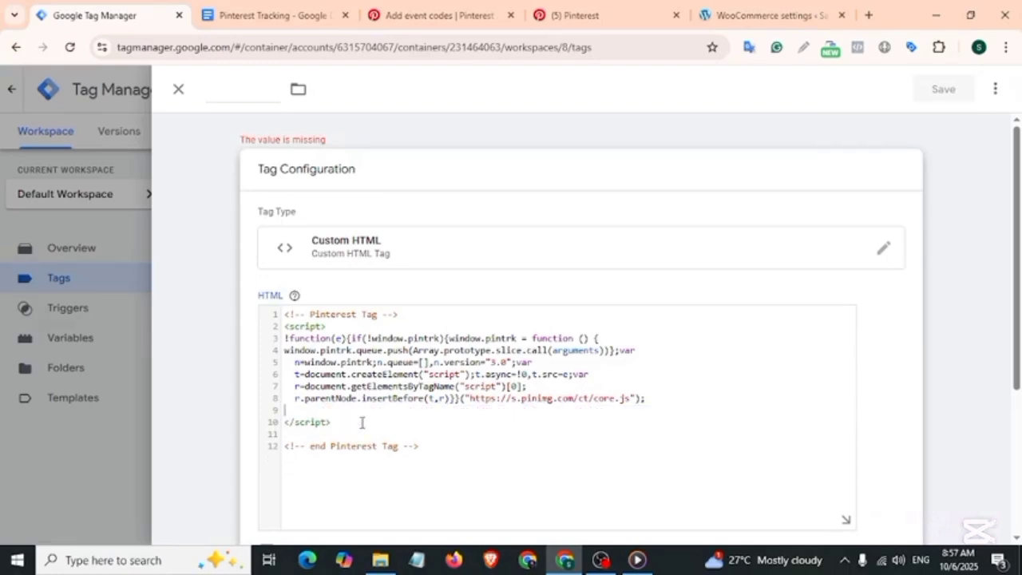
- Name the tag "Pinterest Config Tag" and save it
{"action": "left_click", "coordinate": [235, 89]}
{"action": "type", "text": "Pinterest Config Tag"}
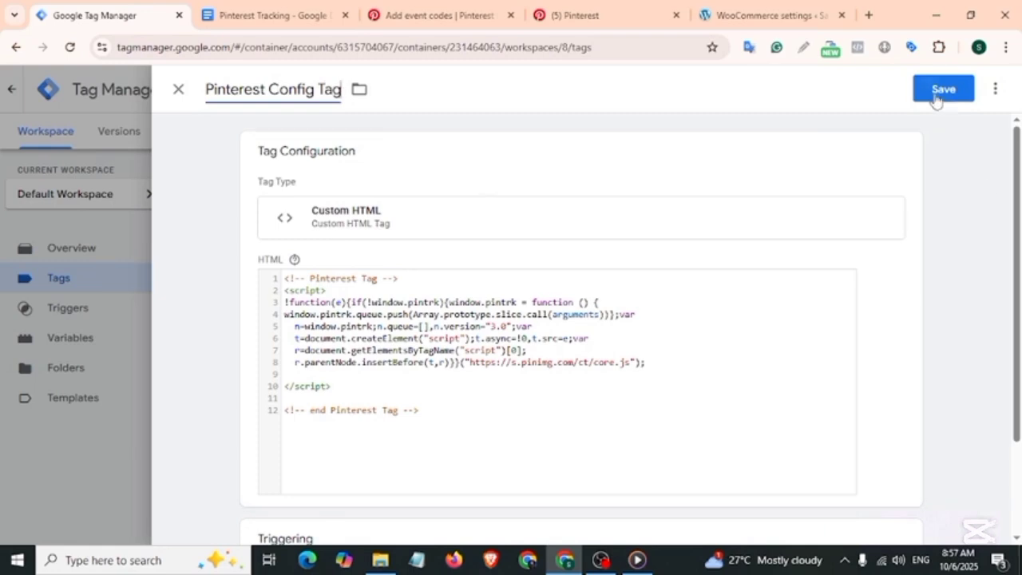
{"action": "left_click", "coordinate": [938, 95]}
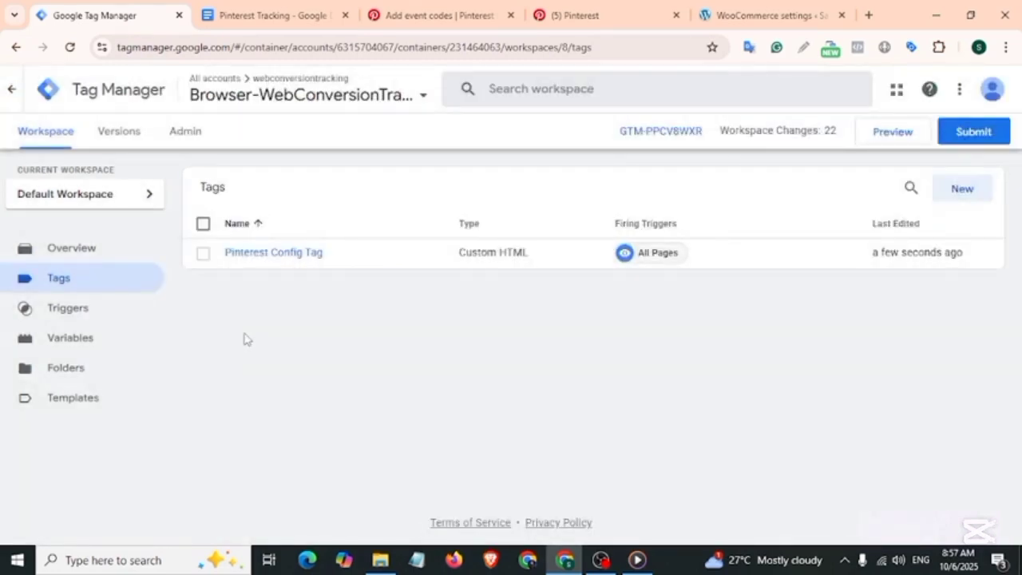
- Duplicate Pinterest Config Tag and strip the copy's HTML of the function code and both comments, keeping only the script tags
{"action": "left_click", "coordinate": [290, 255]}
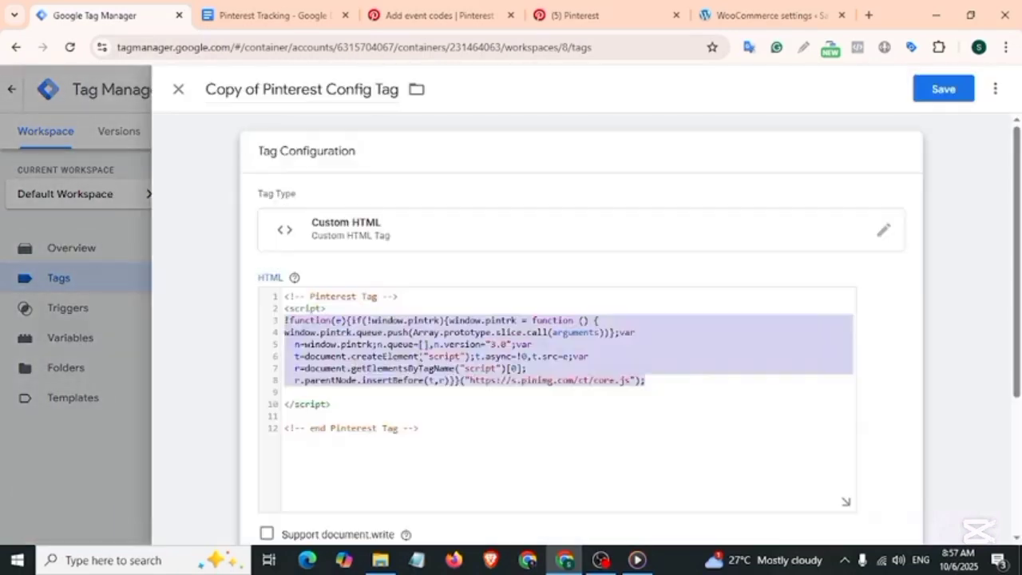
{"action": "left_click_drag", "start_coordinate": [285, 320], "coordinate": [644, 382]}
{"action": "key", "text": "BackSpace"}
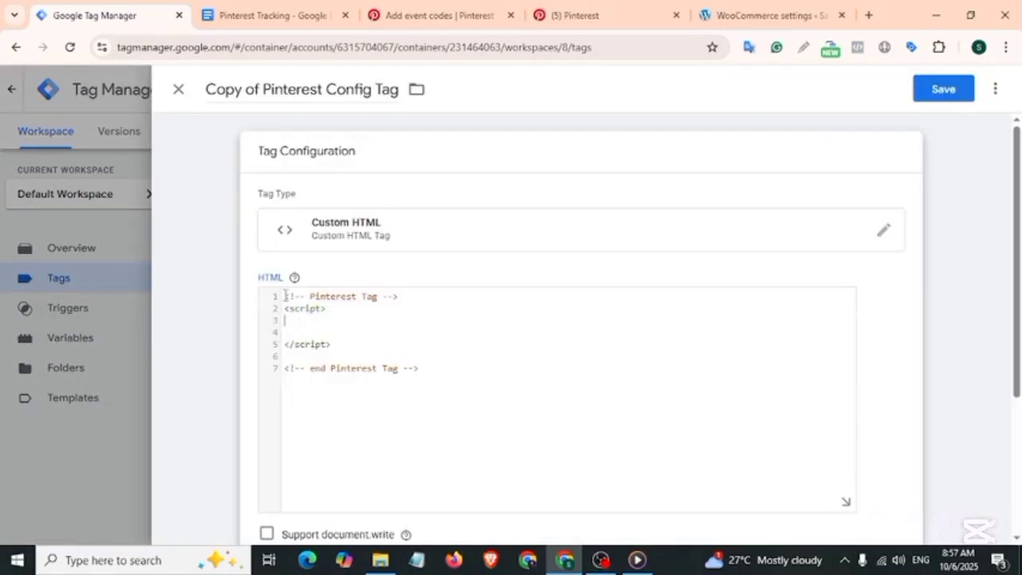
{"action": "left_click_drag", "start_coordinate": [285, 296], "coordinate": [404, 299]}
{"action": "key", "text": "BackSpace"}
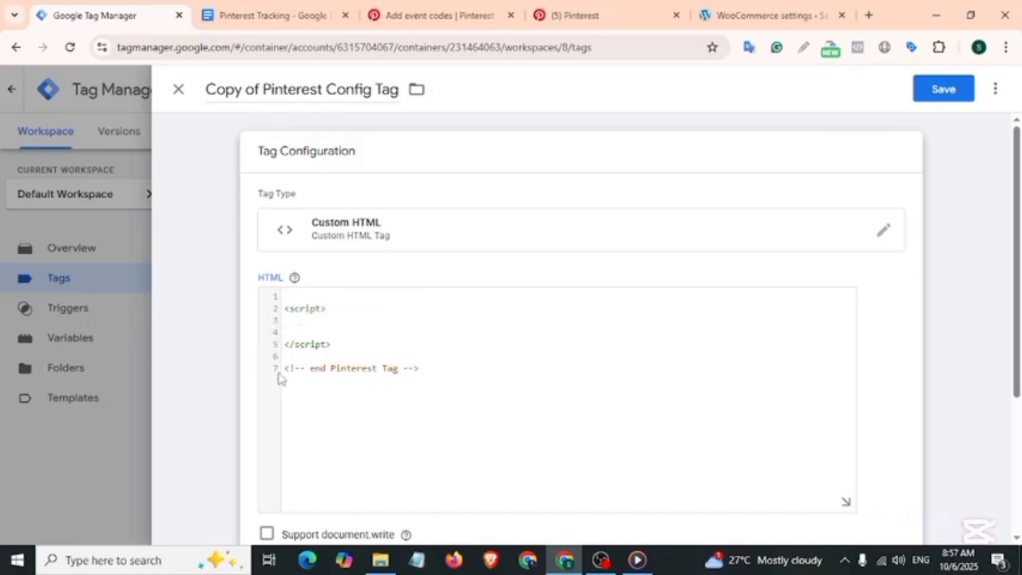
{"action": "left_click_drag", "start_coordinate": [285, 366], "coordinate": [436, 372]}
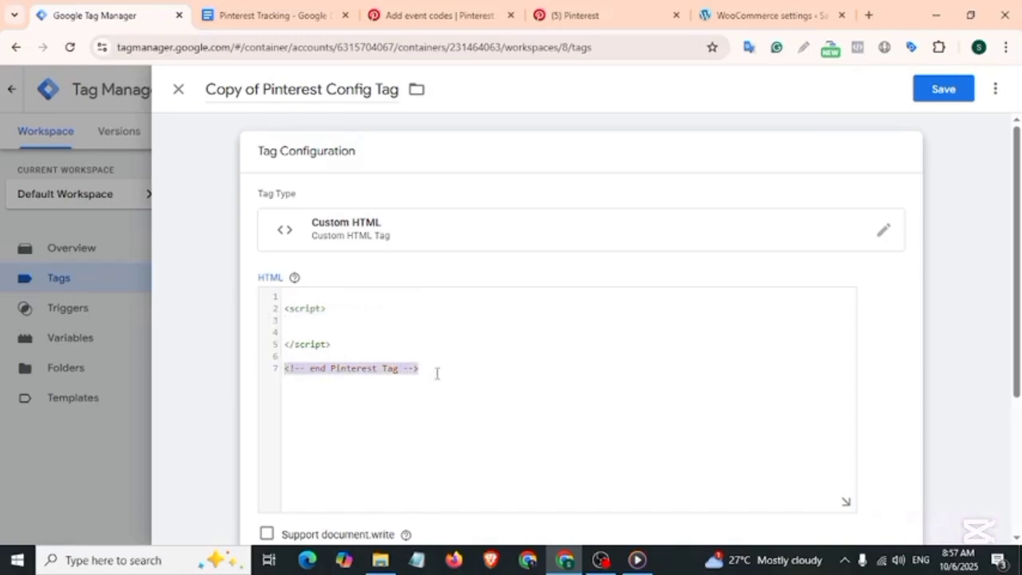
{"action": "key", "text": "BackSpace"}
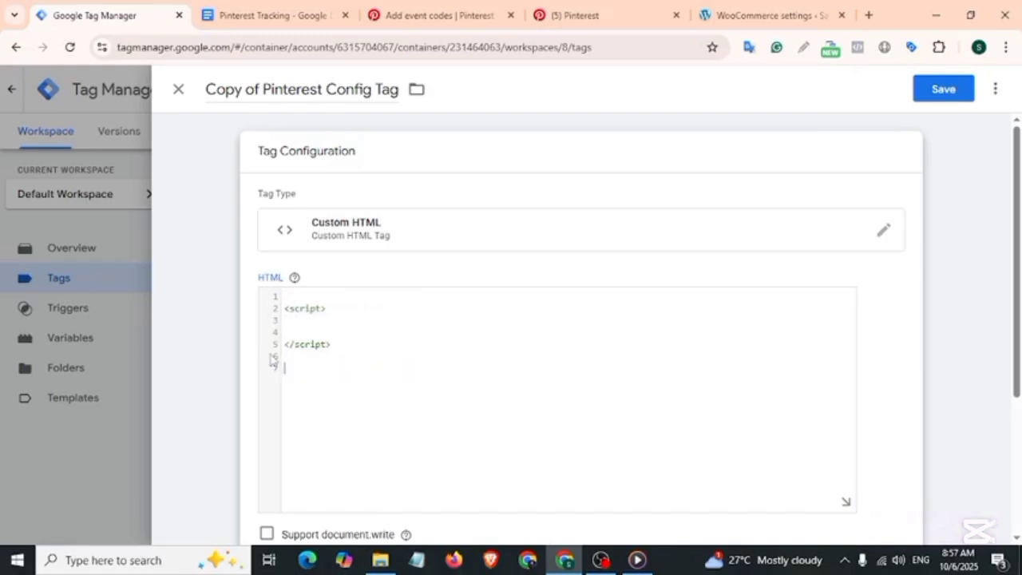
- Insert the previously cut pintrk load and page lines between the script tags of the duplicated tag
{"action": "left_click_drag", "start_coordinate": [303, 312], "coordinate": [326, 313]}
{"action": "left_click_drag", "start_coordinate": [282, 346], "coordinate": [340, 346]}
{"action": "left_click", "coordinate": [299, 325]}
{"action": "key", "text": "super+v"}
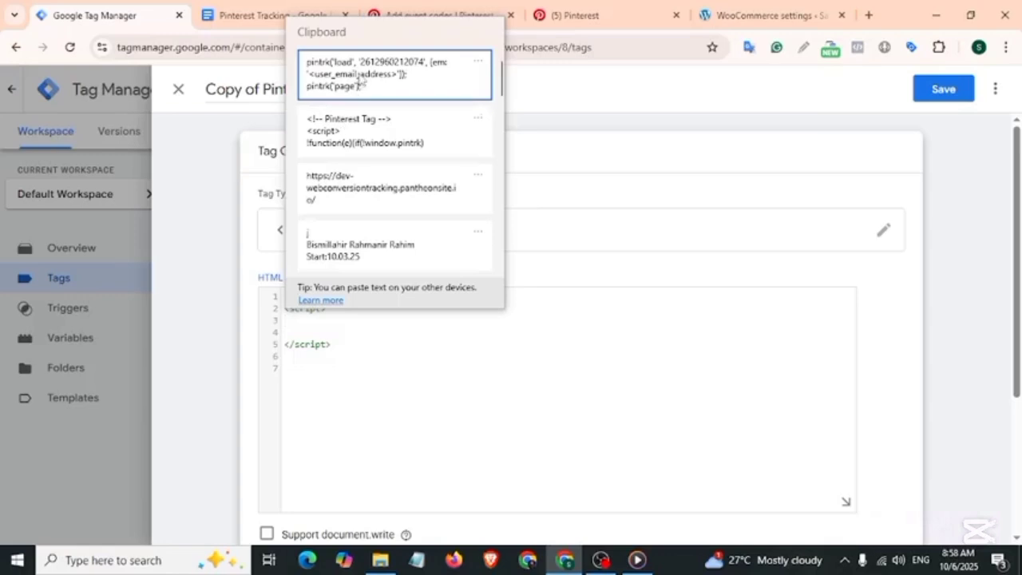
{"action": "left_click", "coordinate": [395, 74]}
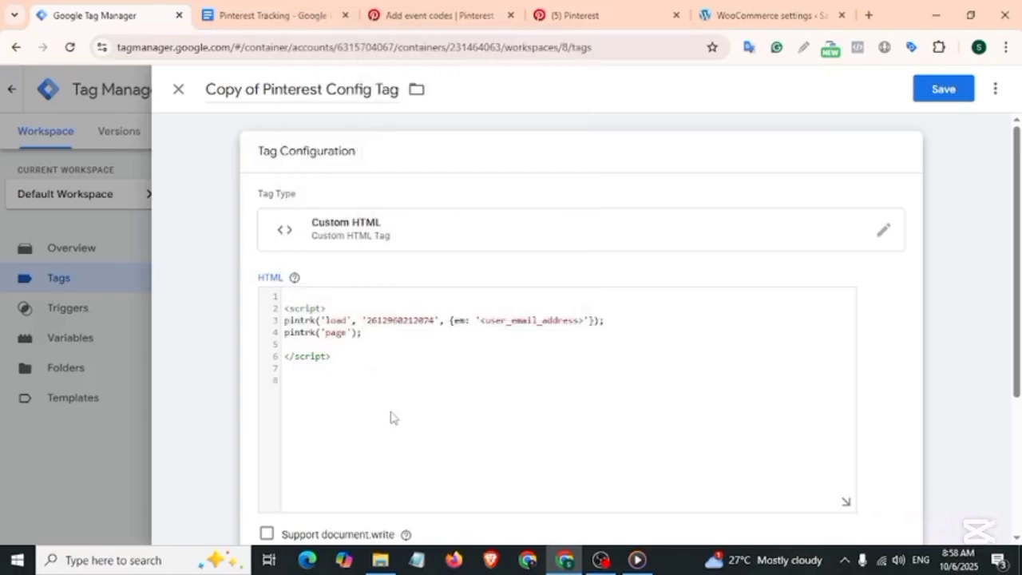
- Rename the duplicated tag "Pinterest Page View Tag" and check its firing trigger
{"action": "left_click_drag", "start_coordinate": [265, 89], "coordinate": [205, 90]}
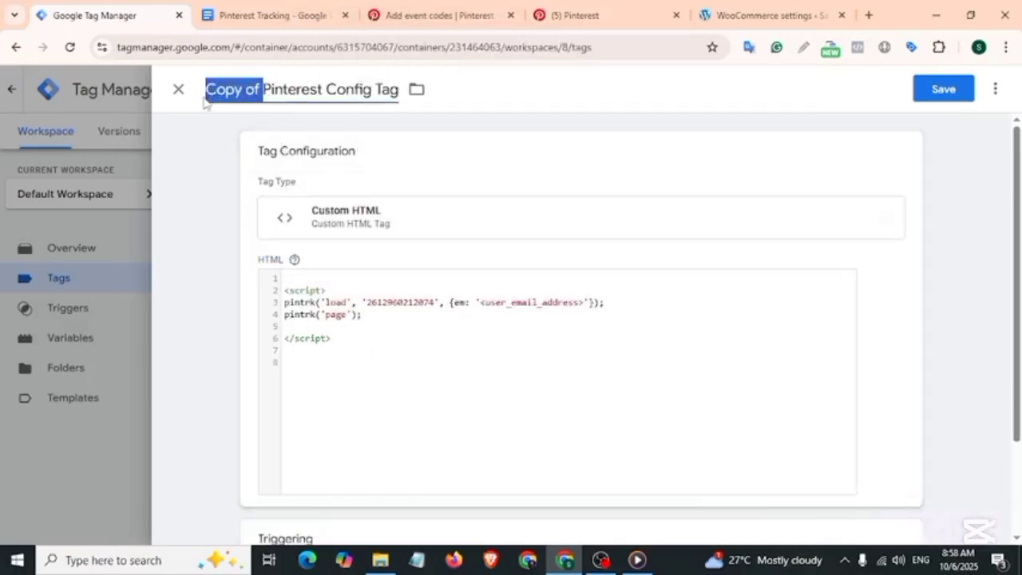
{"action": "key", "text": "BackSpace"}
{"action": "double_click", "coordinate": [288, 88]}
{"action": "key", "text": "BackSpace"}
{"action": "type", "text": "Page View"}
{"action": "scroll", "coordinate": [323, 152], "scroll_direction": "down", "scroll_amount": 3}
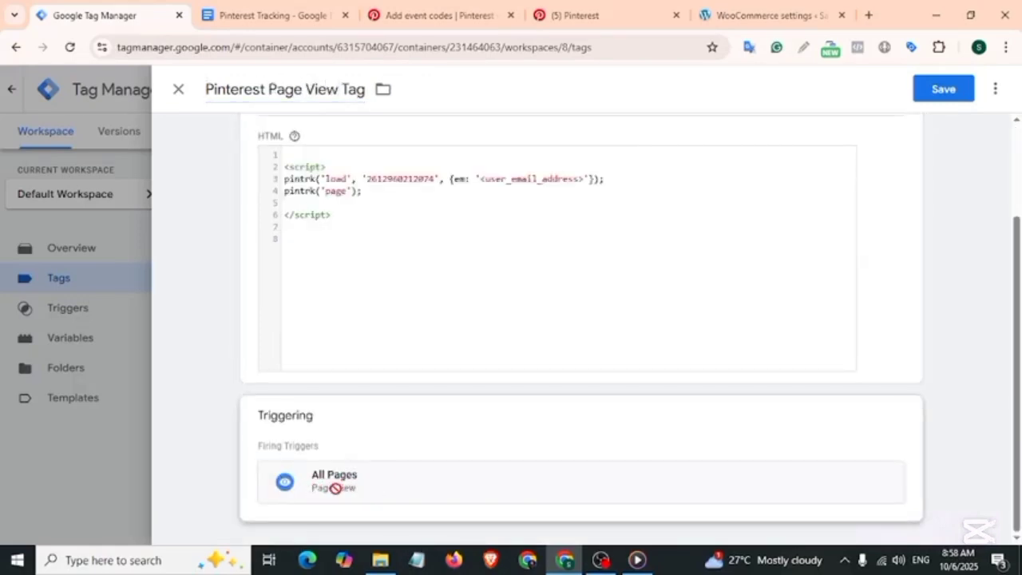
{"action": "scroll", "coordinate": [329, 489], "scroll_direction": "up", "scroll_amount": 3}
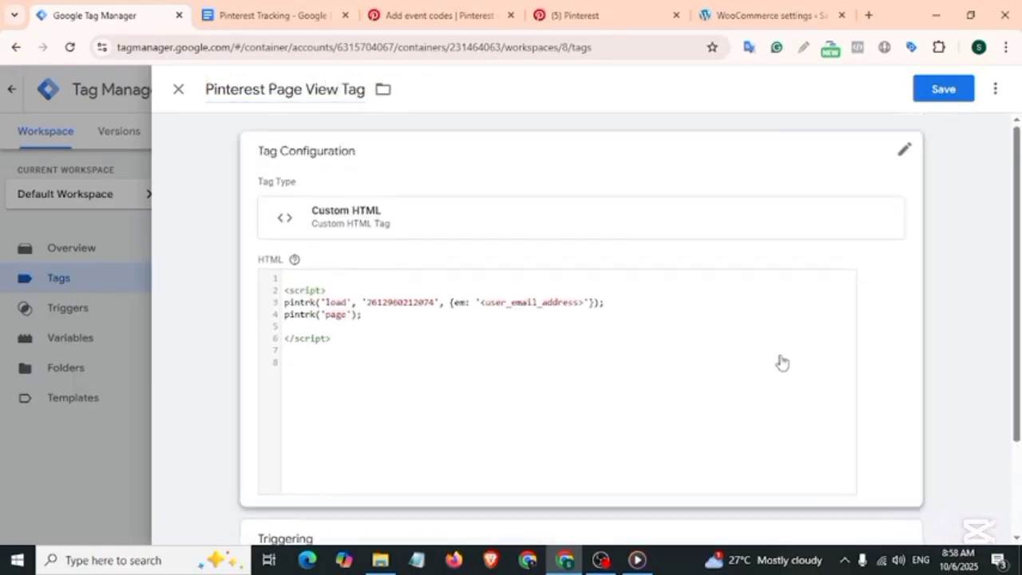
{"action": "left_click", "coordinate": [943, 90]}
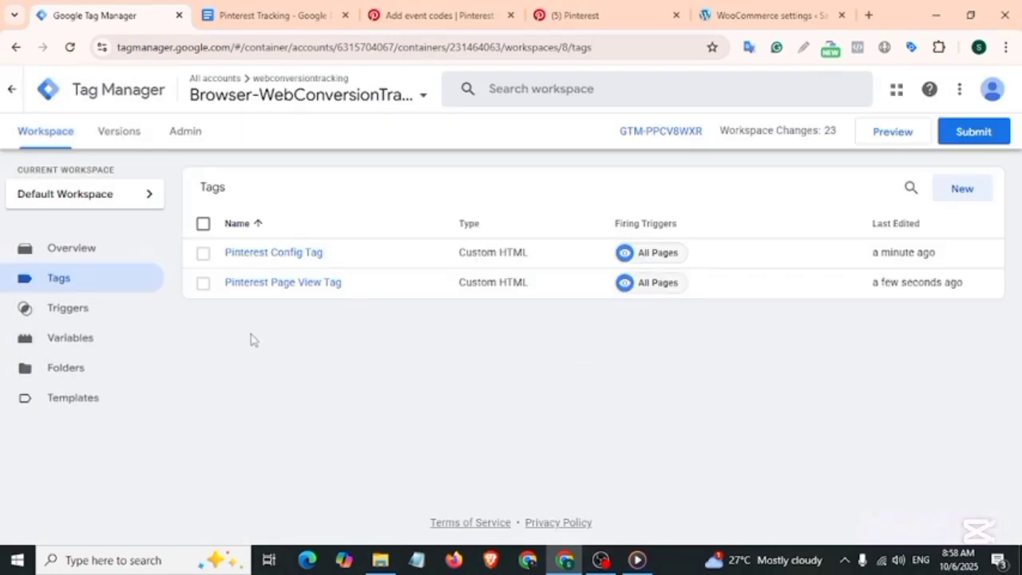
{"action": "left_click", "coordinate": [900, 139]}
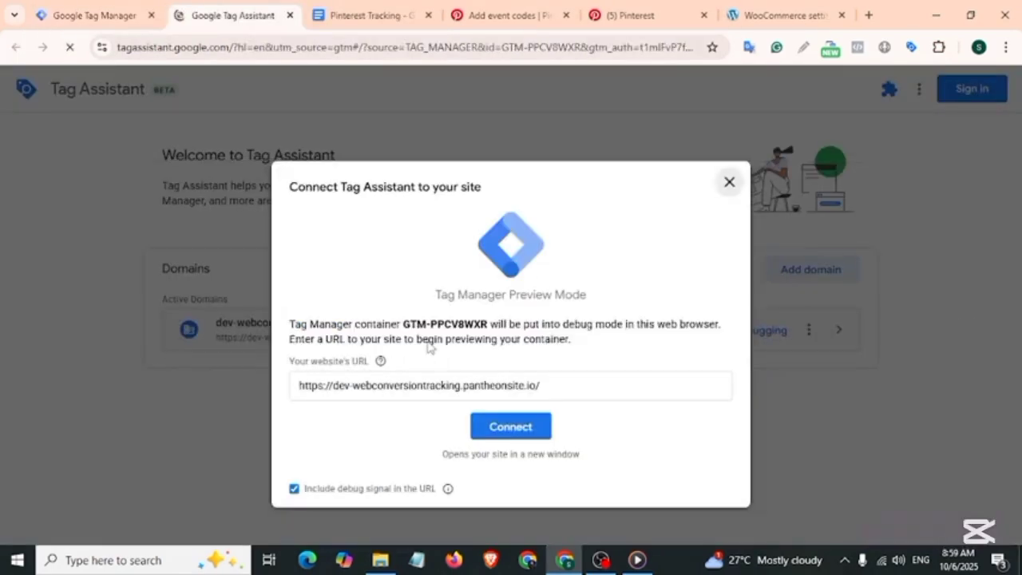
{"action": "left_click_drag", "start_coordinate": [543, 386], "coordinate": [300, 387]}
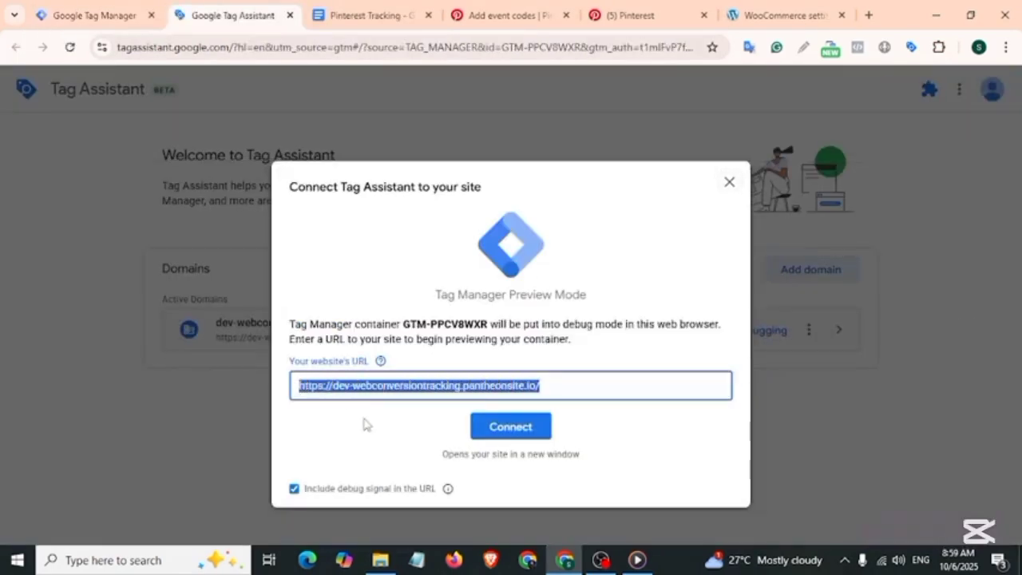
{"action": "left_click", "coordinate": [517, 436]}
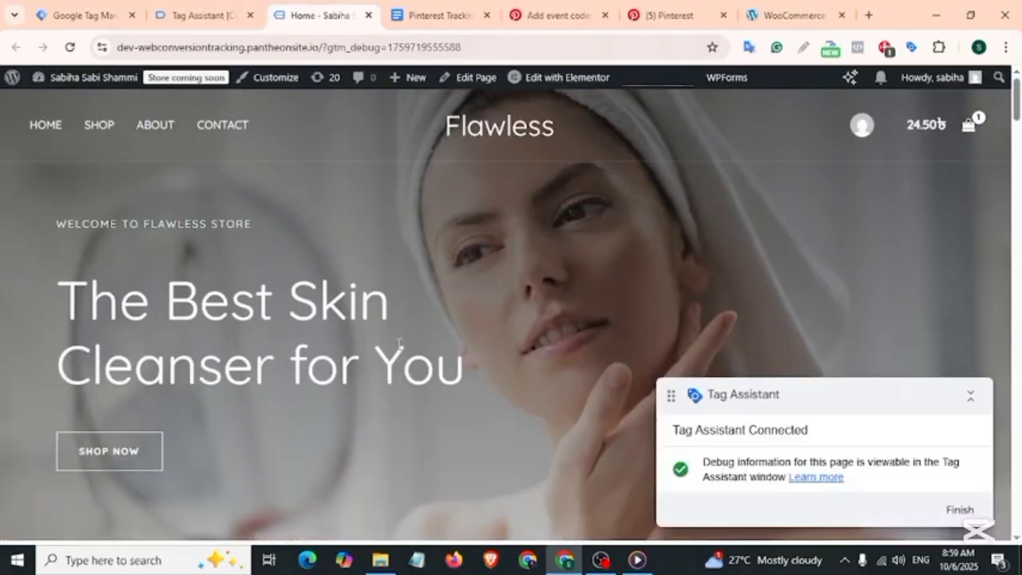
- Open the Soothing Sunscreen Gel product from New Arrivals on the previewed store
{"action": "scroll", "coordinate": [400, 345], "scroll_direction": "down", "scroll_amount": 4}
{"action": "scroll", "coordinate": [400, 345], "scroll_direction": "down", "scroll_amount": 2}
{"action": "left_click", "coordinate": [399, 382]}
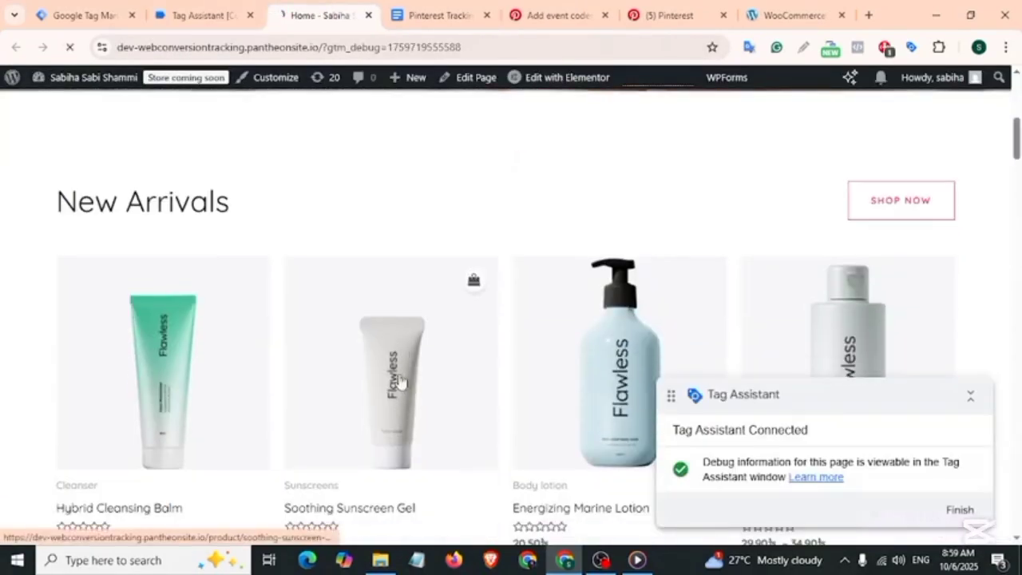
- In Tag Assistant, examine the data layer of the product page's view_item event, especially the ecommerce currency and value
{"action": "left_click", "coordinate": [200, 14]}
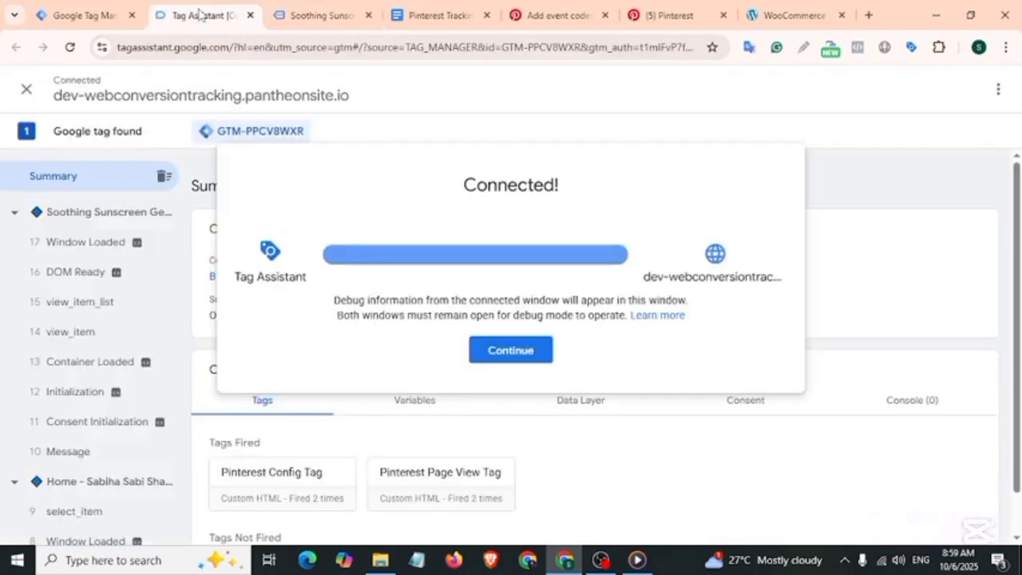
{"action": "left_click", "coordinate": [515, 356]}
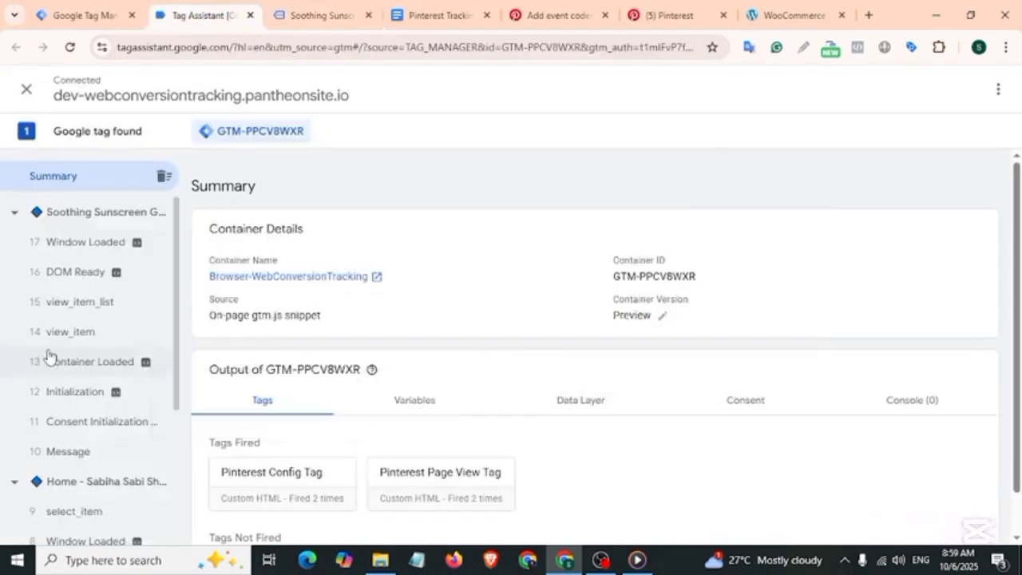
{"action": "left_click", "coordinate": [75, 332]}
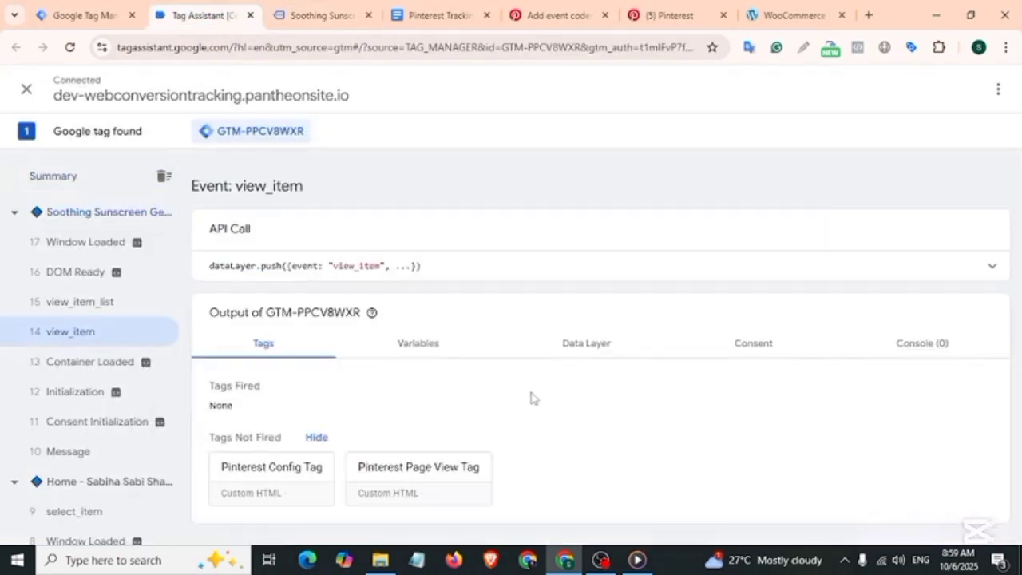
{"action": "left_click", "coordinate": [601, 350]}
{"action": "scroll", "coordinate": [399, 389], "scroll_direction": "down", "scroll_amount": 6}
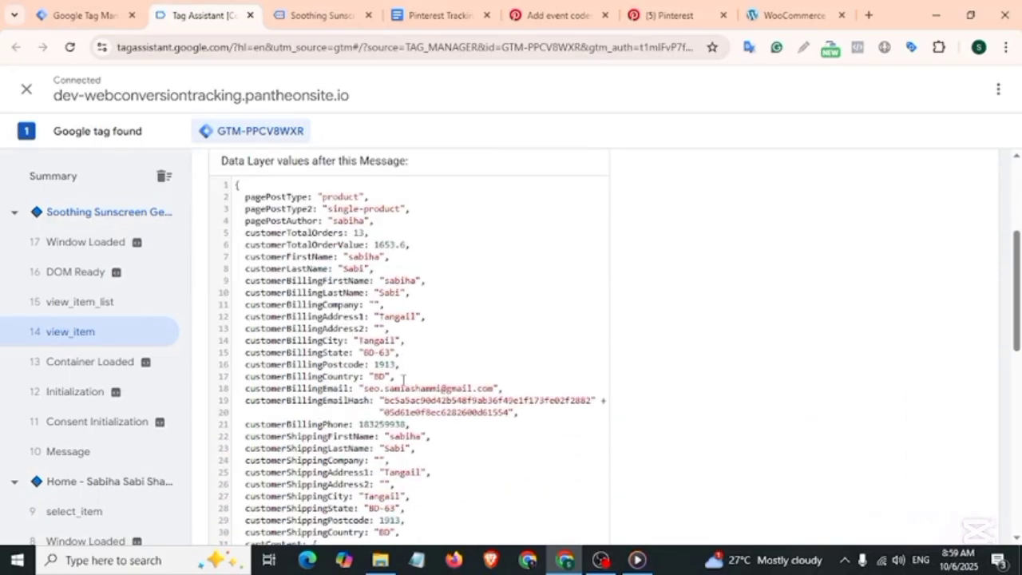
{"action": "scroll", "coordinate": [395, 388], "scroll_direction": "down", "scroll_amount": 3}
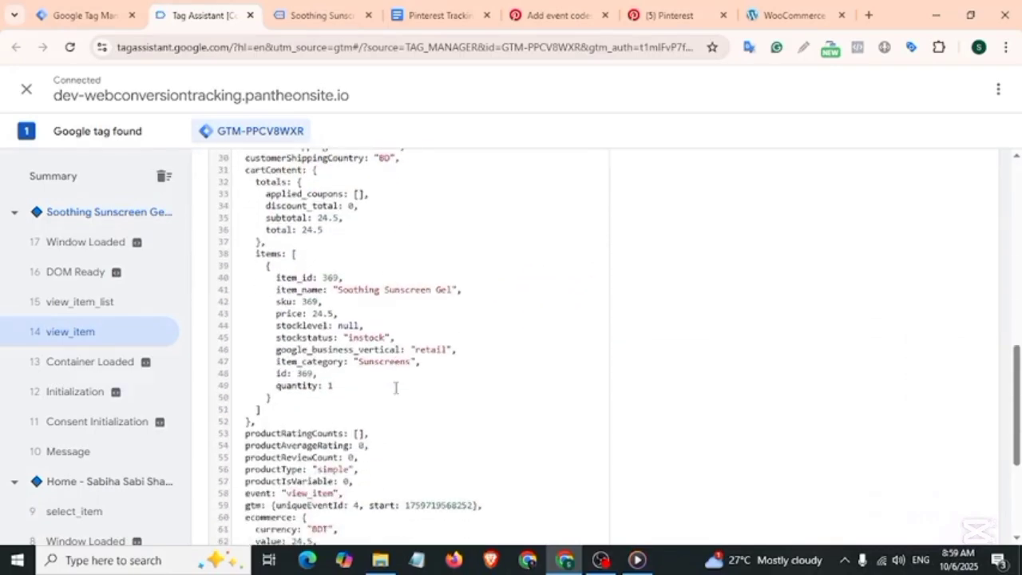
{"action": "scroll", "coordinate": [396, 388], "scroll_direction": "down", "scroll_amount": 5}
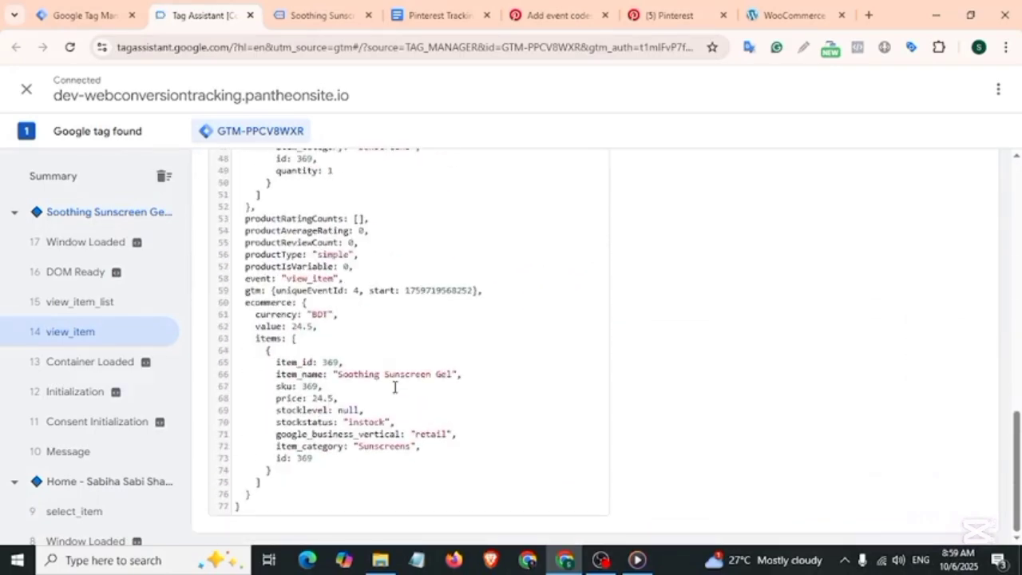
{"action": "left_click_drag", "start_coordinate": [255, 315], "coordinate": [285, 340]}
- In Pinterest's manual code setup, enable automatic enhanced match for all customer information and proceed to installing the event code
{"action": "left_click", "coordinate": [662, 18]}
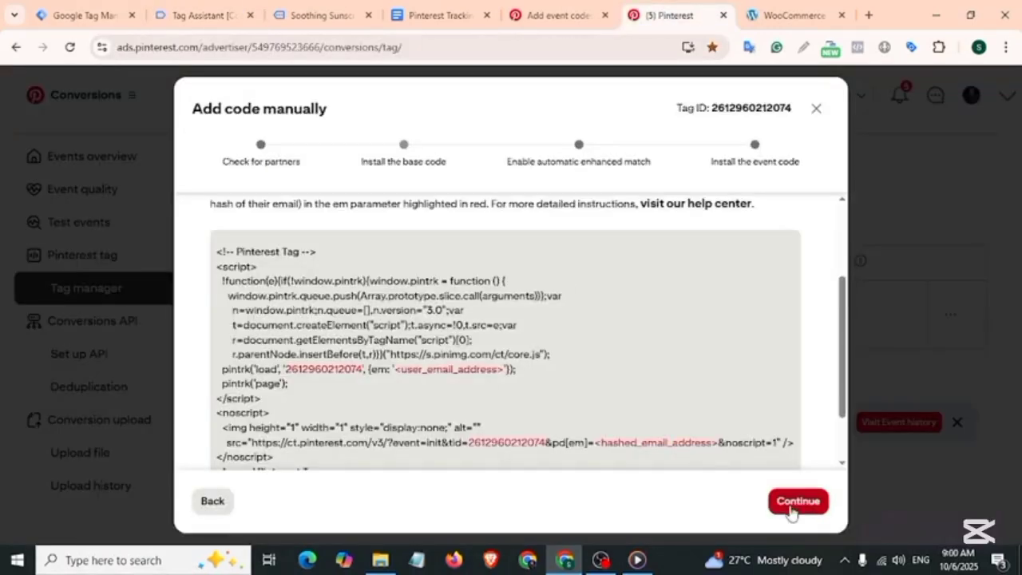
{"action": "left_click", "coordinate": [797, 501]}
{"action": "scroll", "coordinate": [232, 319], "scroll_direction": "down", "scroll_amount": 1}
{"action": "left_click", "coordinate": [226, 263]}
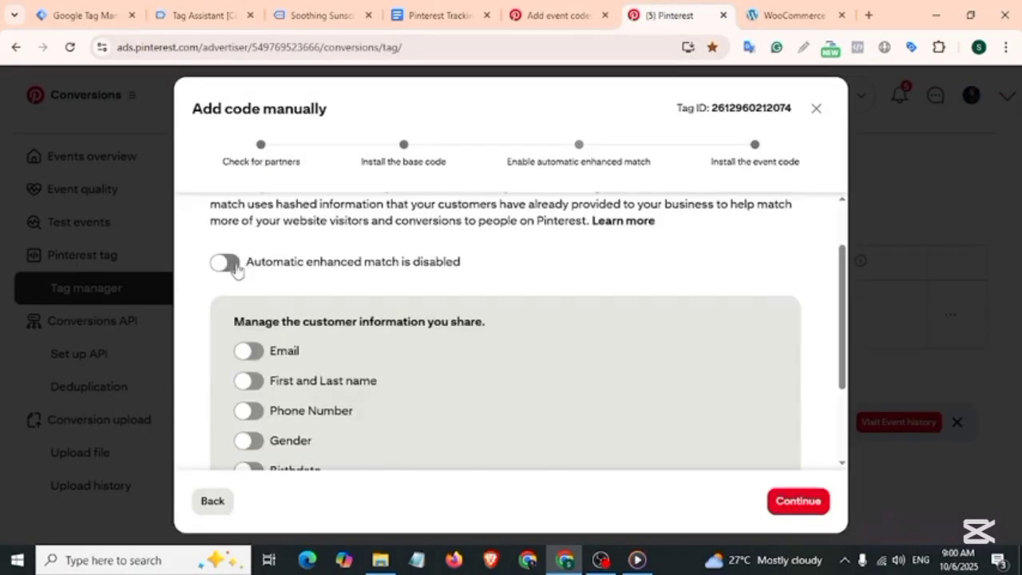
{"action": "left_click", "coordinate": [230, 264]}
{"action": "left_click_drag", "start_coordinate": [246, 262], "coordinate": [418, 295]}
{"action": "scroll", "coordinate": [599, 367], "scroll_direction": "down", "scroll_amount": 2}
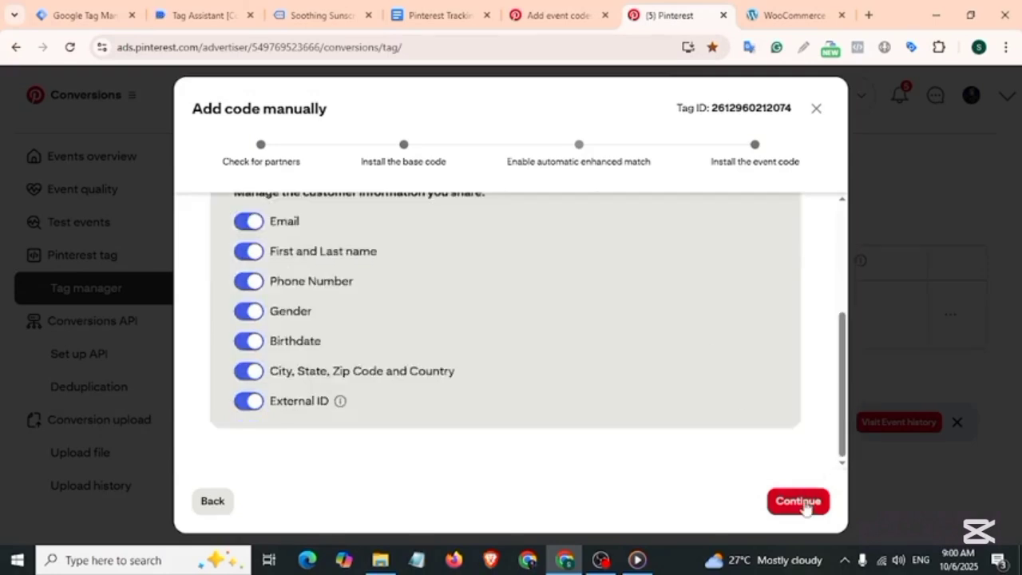
{"action": "left_click", "coordinate": [798, 501]}
- Show all parameter options for the PageVisit event and highlight the event's name
{"action": "scroll", "coordinate": [213, 262], "scroll_direction": "down", "scroll_amount": 5}
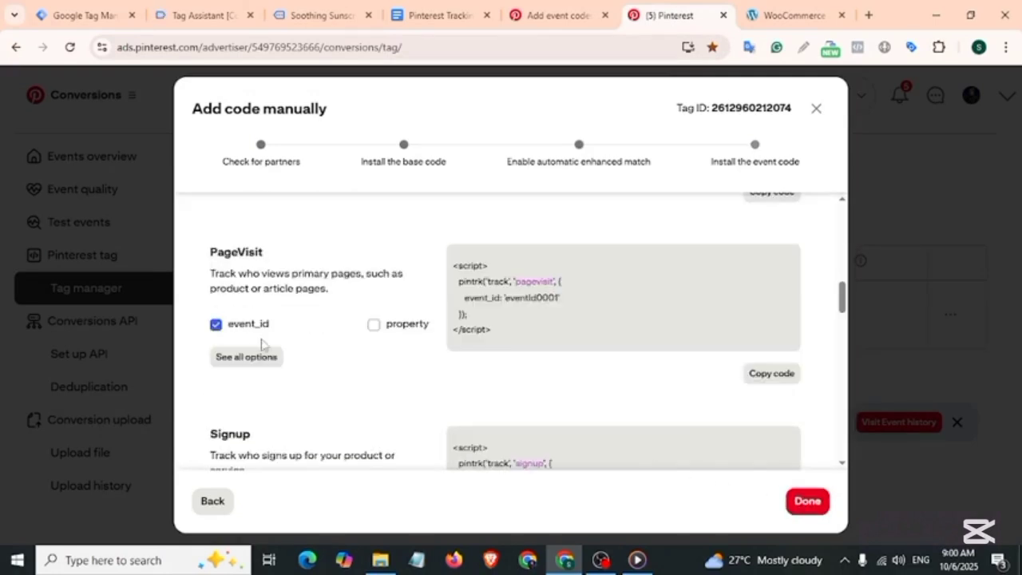
{"action": "left_click", "coordinate": [246, 356]}
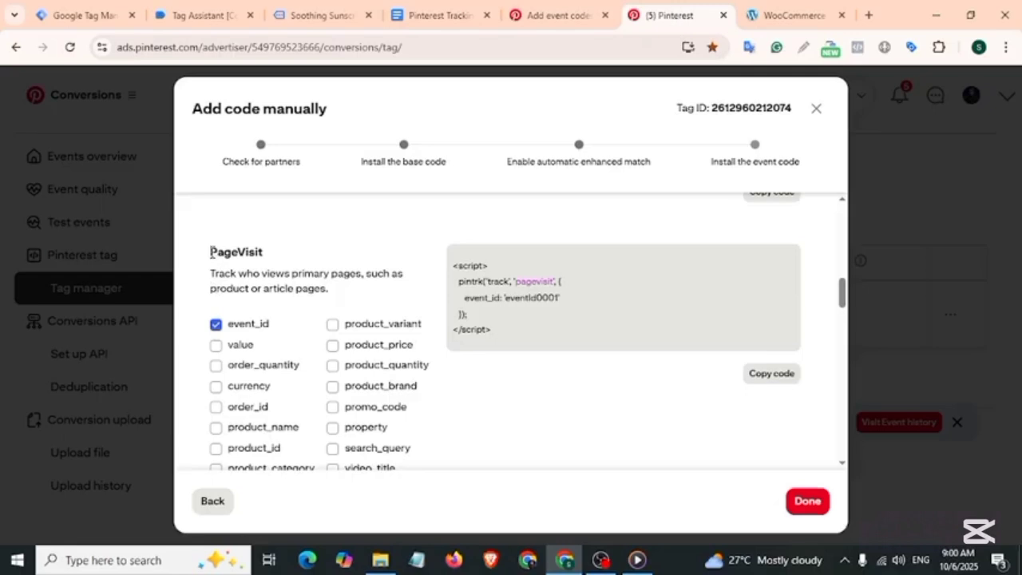
{"action": "left_click_drag", "start_coordinate": [210, 252], "coordinate": [264, 266]}
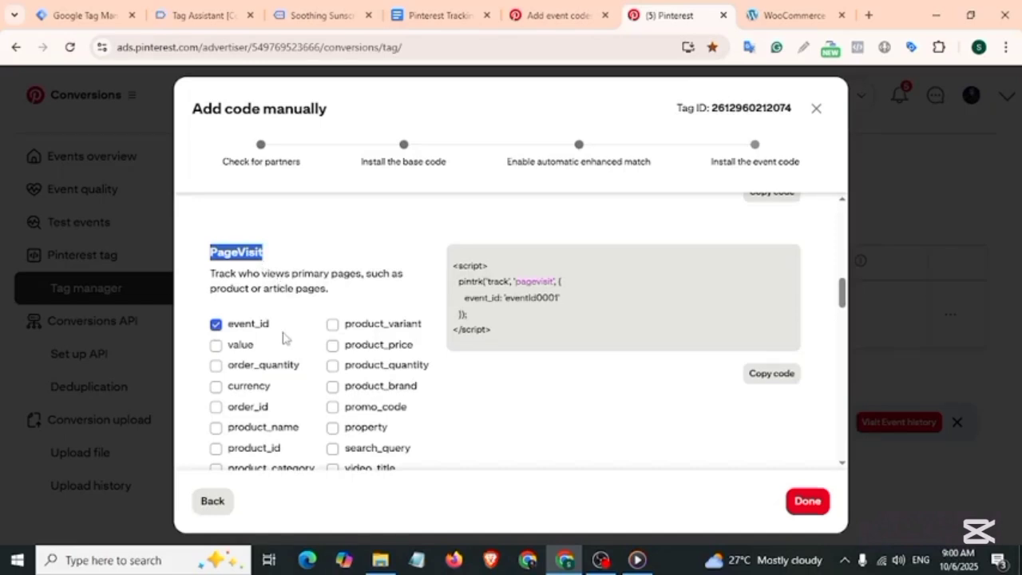
{"action": "left_click", "coordinate": [211, 253]}
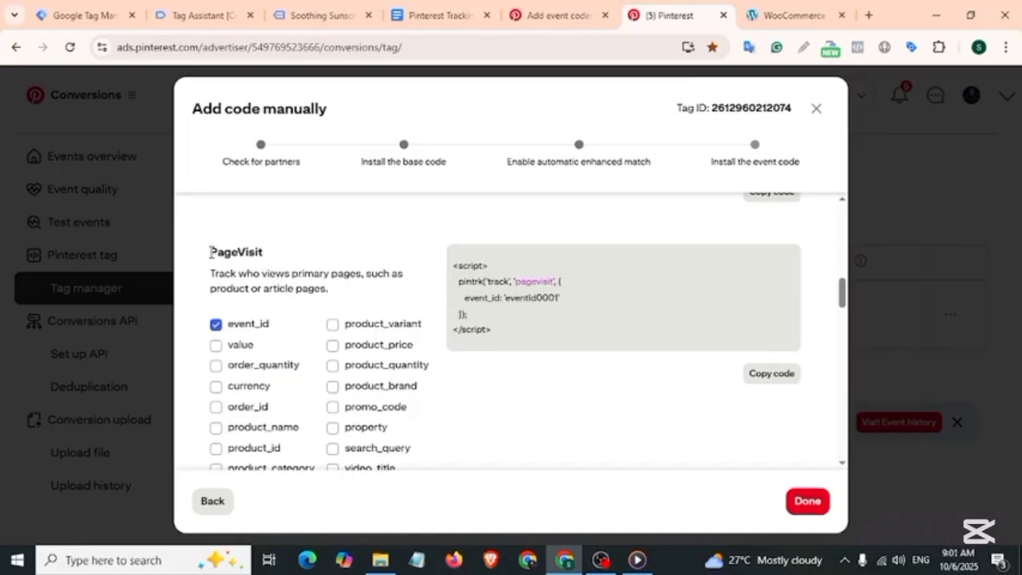
{"action": "left_click_drag", "start_coordinate": [211, 252], "coordinate": [274, 256]}
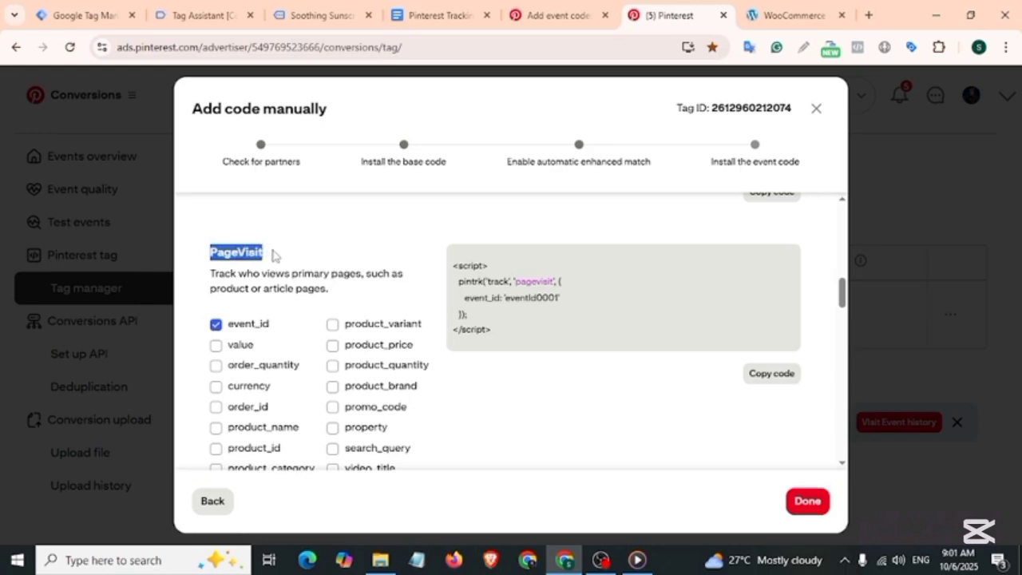
- Add the value and currency parameters to the PageVisit event code alongside event_id
{"action": "scroll", "coordinate": [281, 254], "scroll_direction": "down", "scroll_amount": 1}
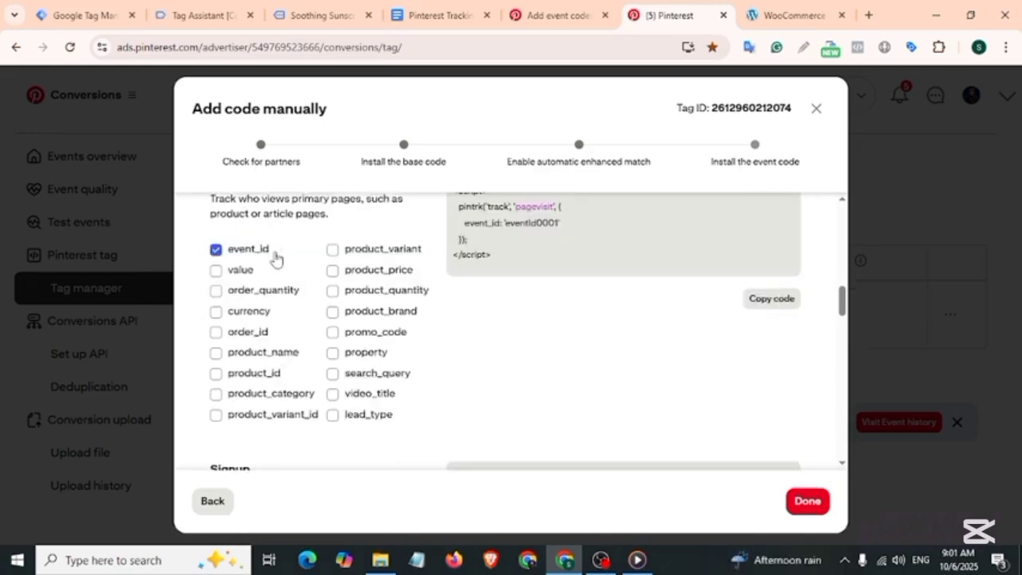
{"action": "scroll", "coordinate": [289, 252], "scroll_direction": "up", "scroll_amount": 1}
{"action": "left_click", "coordinate": [281, 326]}
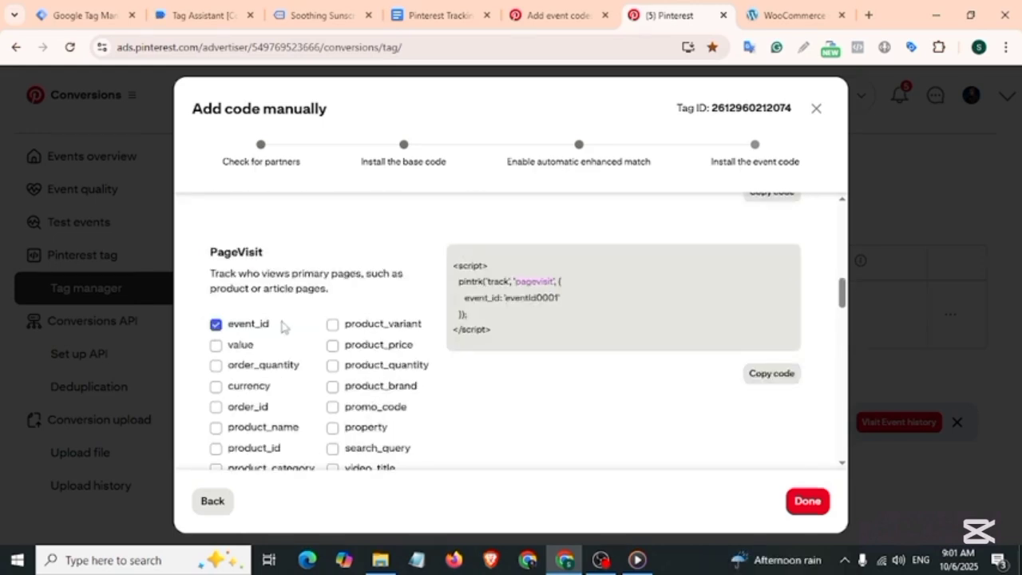
{"action": "left_click_drag", "start_coordinate": [281, 326], "coordinate": [229, 329]}
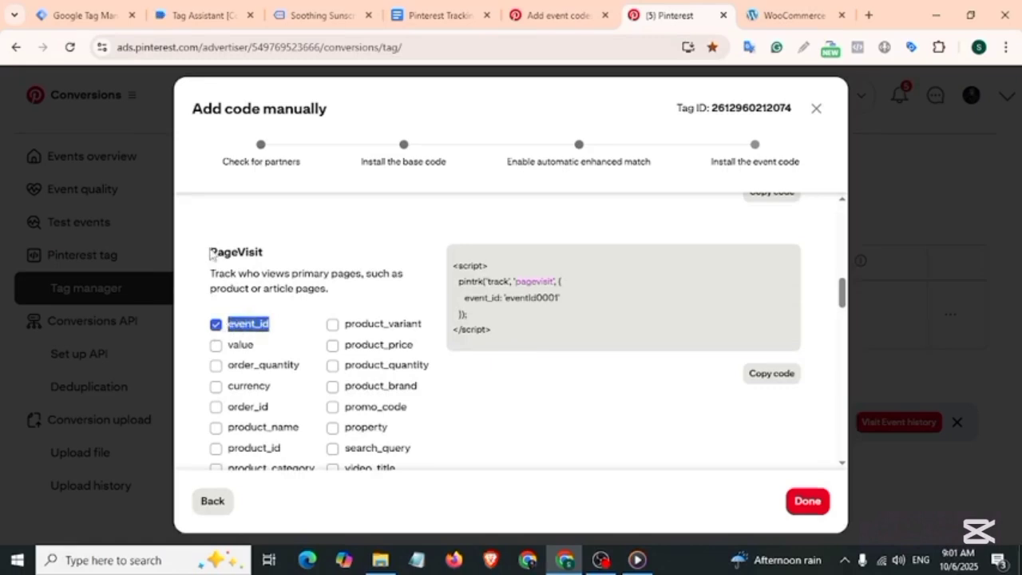
{"action": "left_click_drag", "start_coordinate": [210, 252], "coordinate": [282, 266]}
{"action": "scroll", "coordinate": [217, 276], "scroll_direction": "down", "scroll_amount": 2}
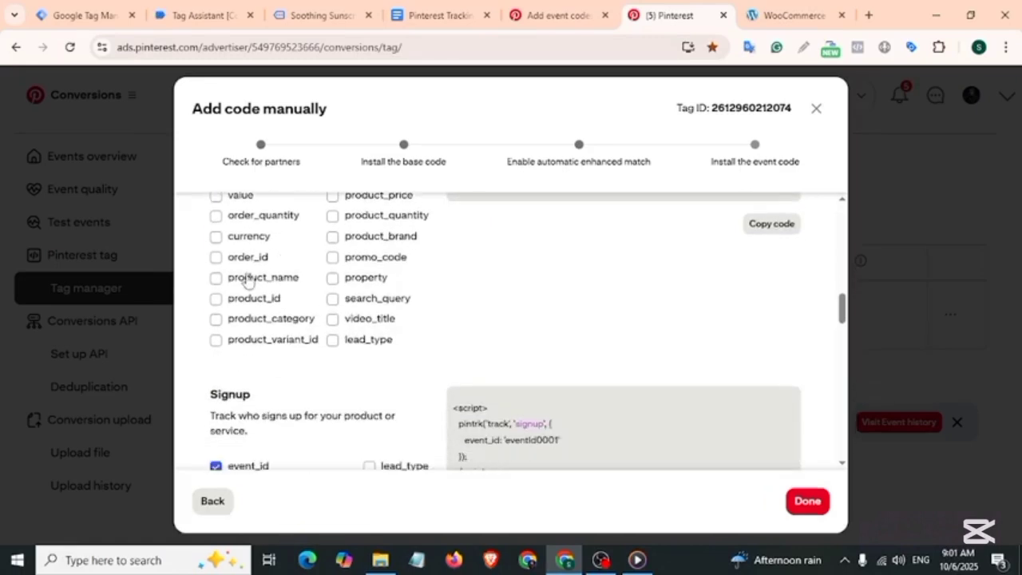
{"action": "scroll", "coordinate": [227, 271], "scroll_direction": "up", "scroll_amount": 1}
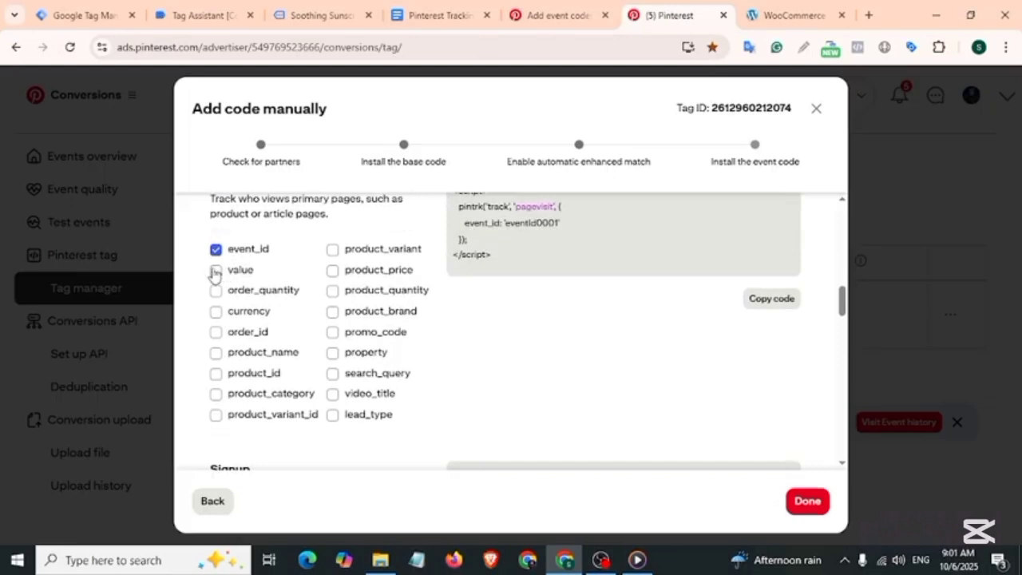
{"action": "left_click", "coordinate": [217, 272]}
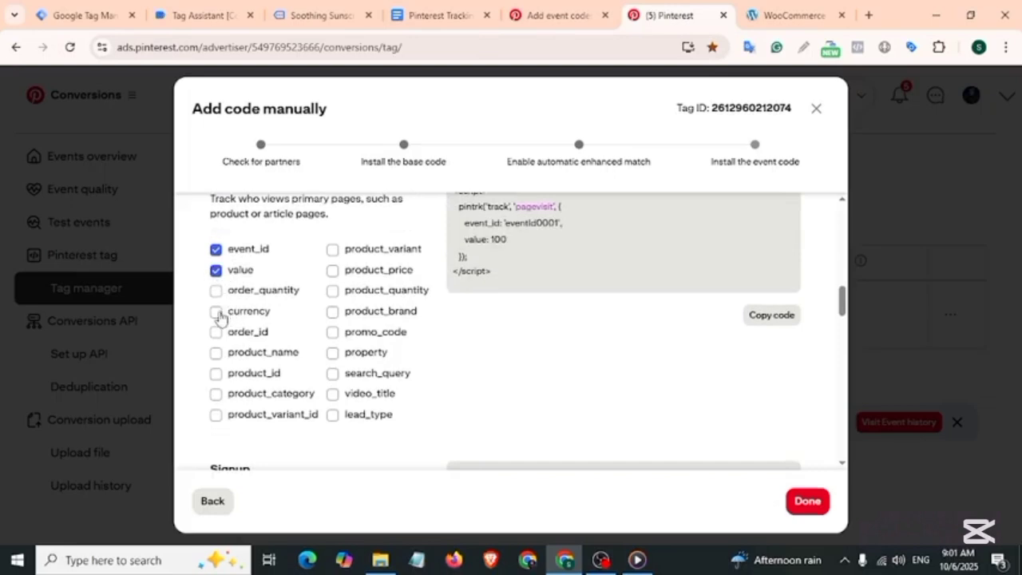
{"action": "left_click", "coordinate": [217, 312]}
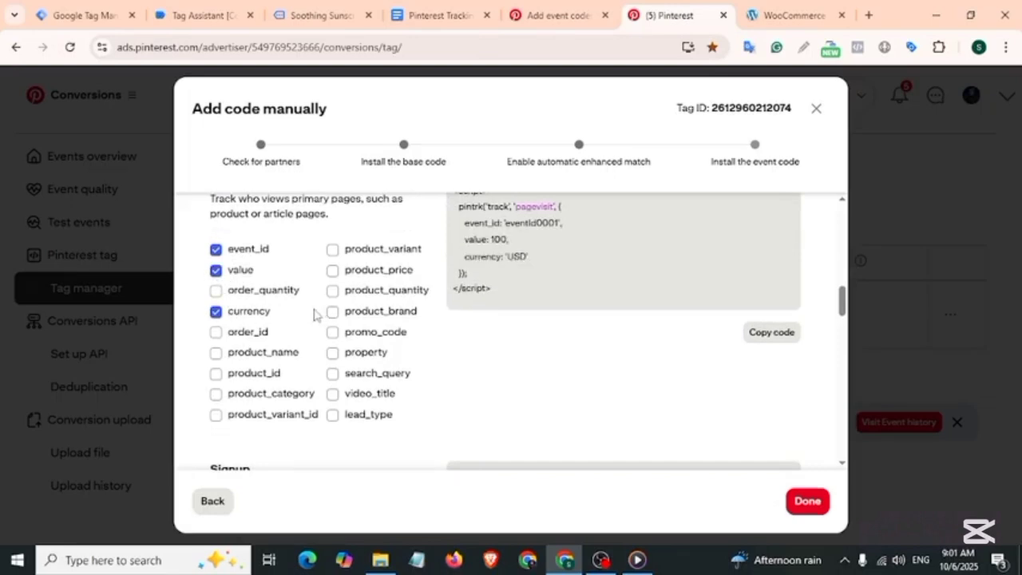
- Check the required data format of the product parameters in Pinterest's help article on adding event codes
{"action": "left_click", "coordinate": [559, 17]}
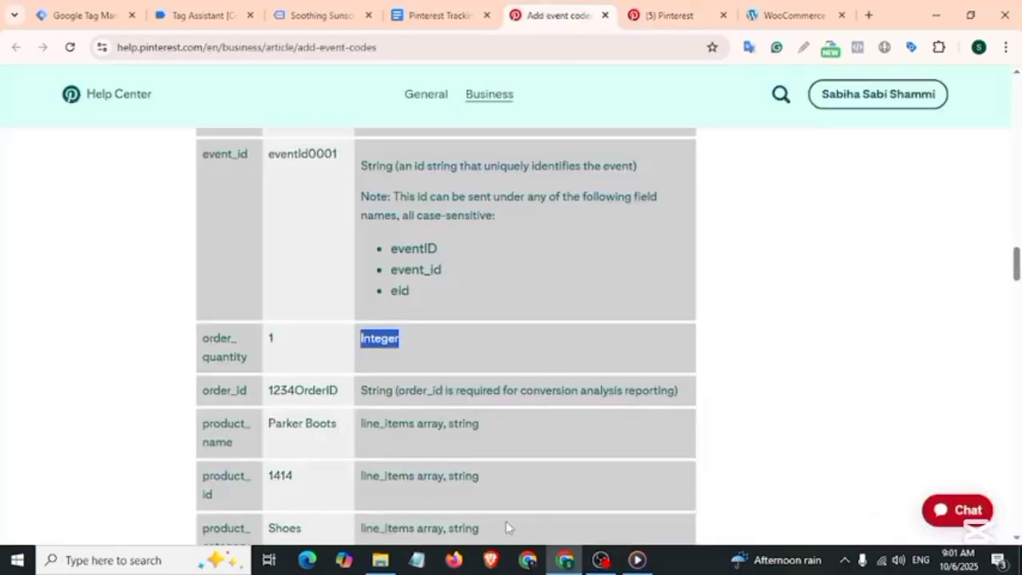
{"action": "scroll", "coordinate": [424, 434], "scroll_direction": "down", "scroll_amount": 2}
{"action": "left_click_drag", "start_coordinate": [360, 348], "coordinate": [478, 356]}
{"action": "key", "text": "ctrl+Tab"}
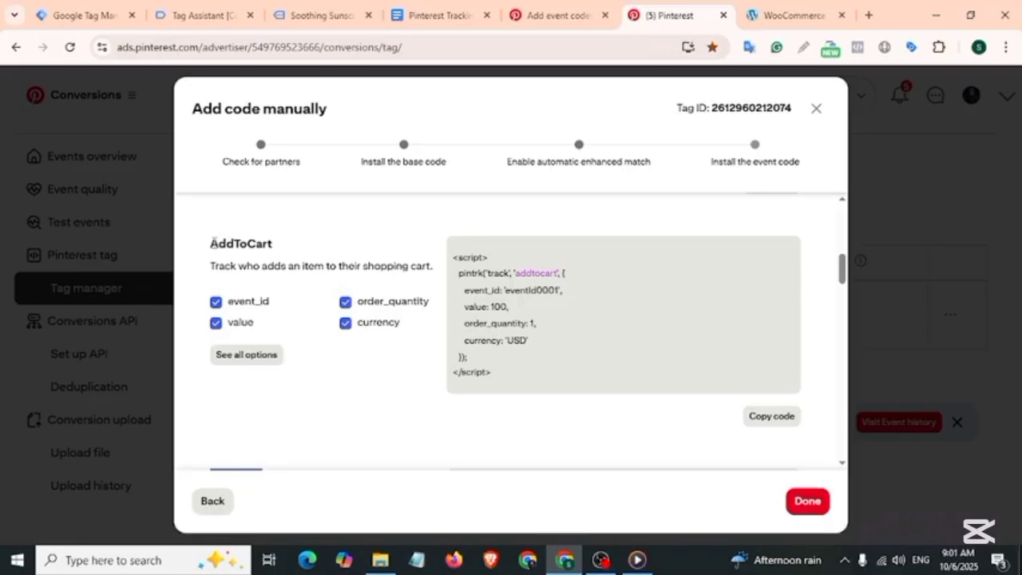
- Expand all parameter options for the AddToCart and Checkout events and compare their preselected parameters
{"action": "left_click_drag", "start_coordinate": [211, 242], "coordinate": [272, 245]}
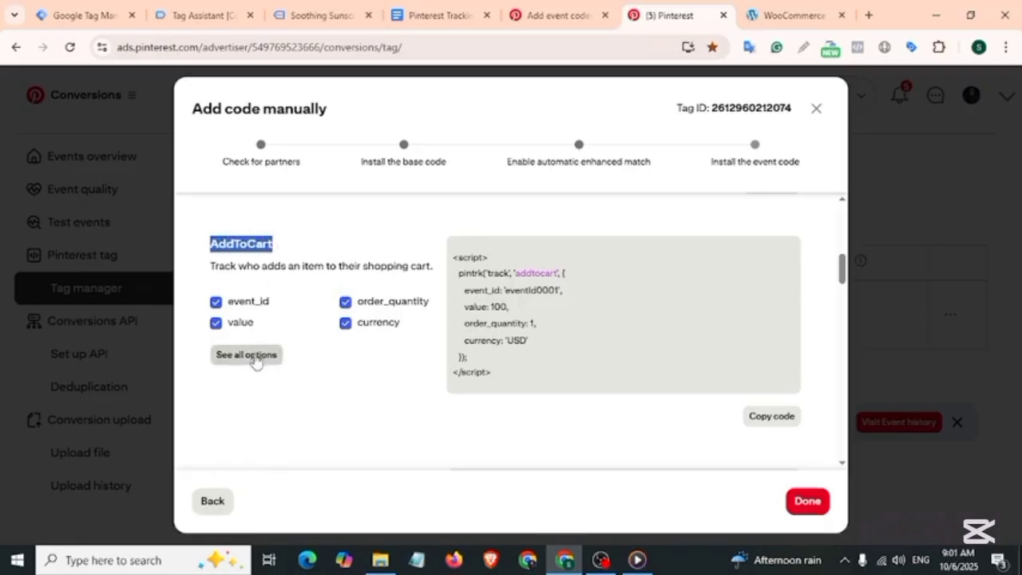
{"action": "left_click", "coordinate": [248, 354]}
{"action": "scroll", "coordinate": [291, 369], "scroll_direction": "up", "scroll_amount": 3}
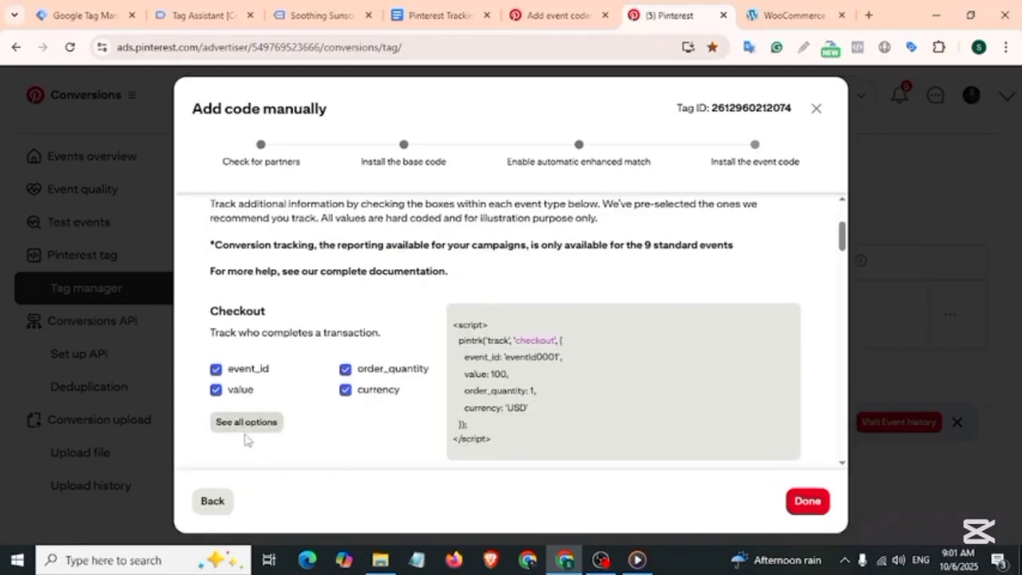
{"action": "left_click", "coordinate": [246, 426]}
{"action": "left_click_drag", "start_coordinate": [209, 312], "coordinate": [305, 316]}
{"action": "scroll", "coordinate": [289, 369], "scroll_direction": "down", "scroll_amount": 5}
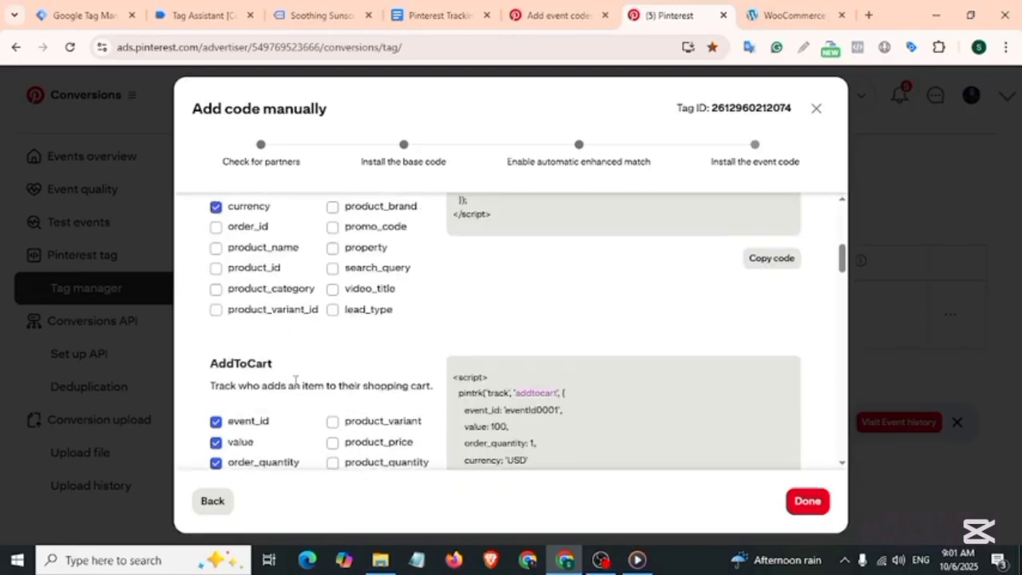
{"action": "scroll", "coordinate": [293, 388], "scroll_direction": "down", "scroll_amount": 1}
{"action": "scroll", "coordinate": [291, 389], "scroll_direction": "up", "scroll_amount": 7}
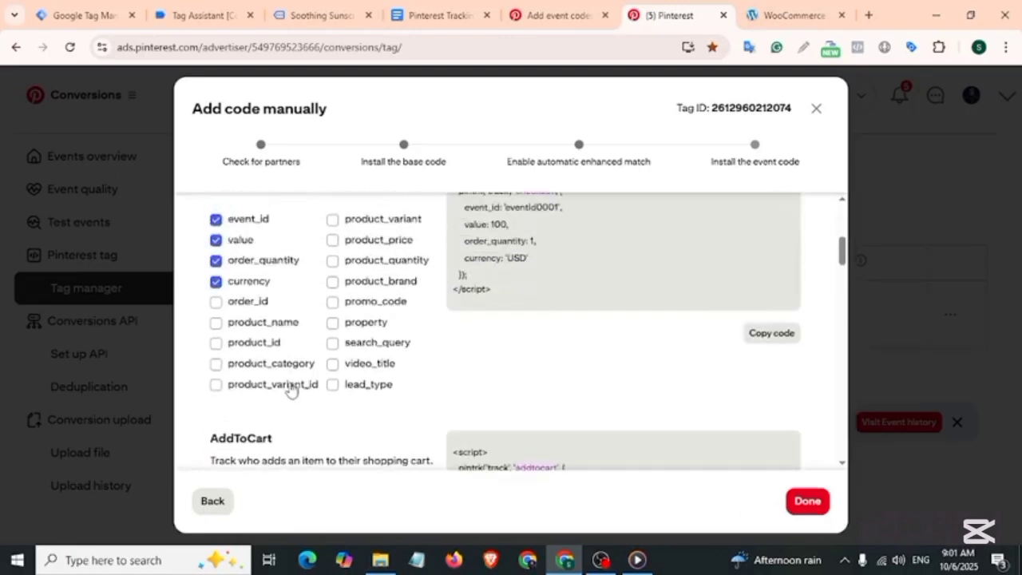
- Select the whole PageVisit event script with event_id, value and currency, and switch to the Google Tag Manager tag list
{"action": "scroll", "coordinate": [290, 389], "scroll_direction": "down", "scroll_amount": 7}
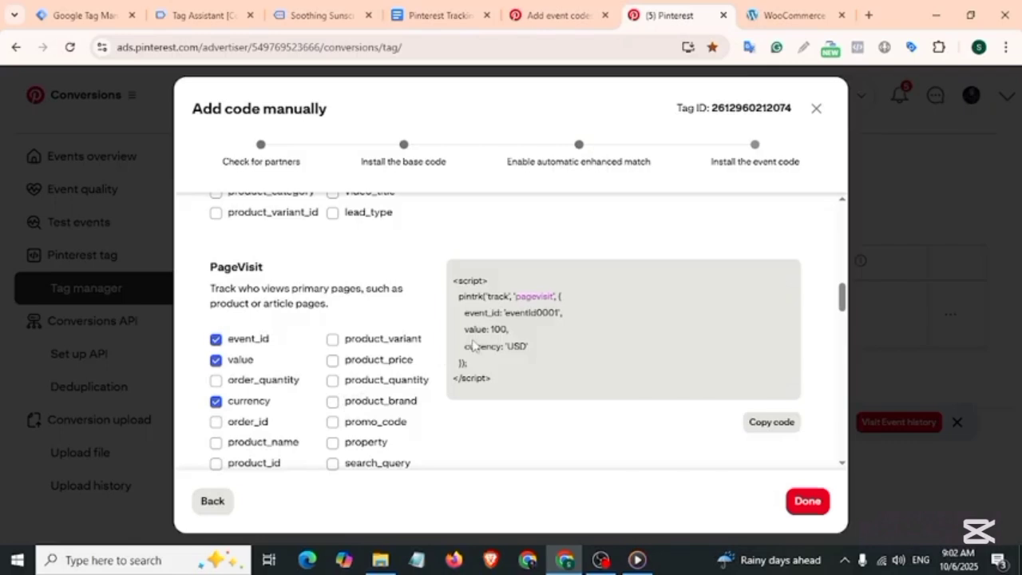
{"action": "left_click_drag", "start_coordinate": [453, 279], "coordinate": [533, 381]}
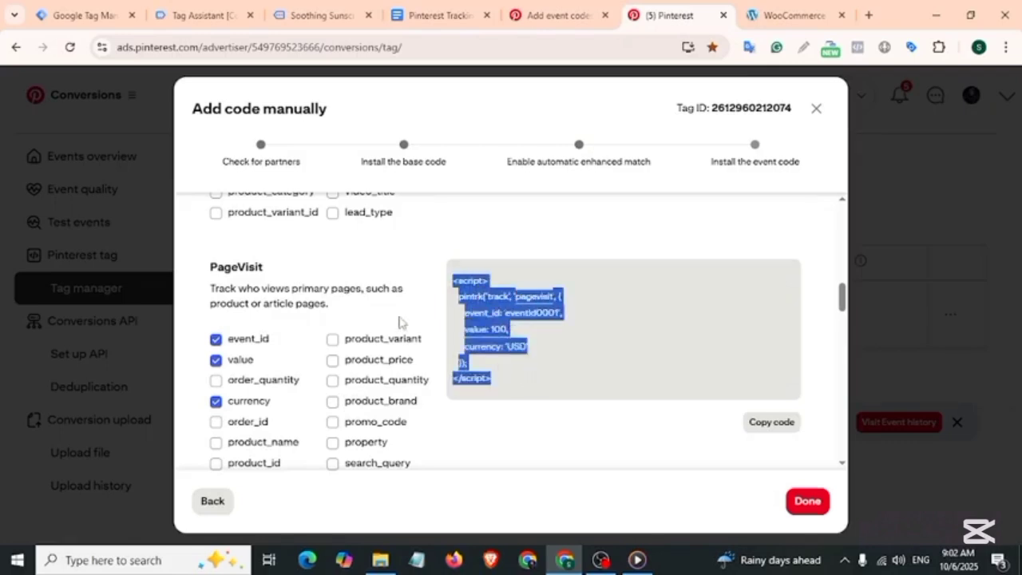
{"action": "left_click", "coordinate": [78, 13]}
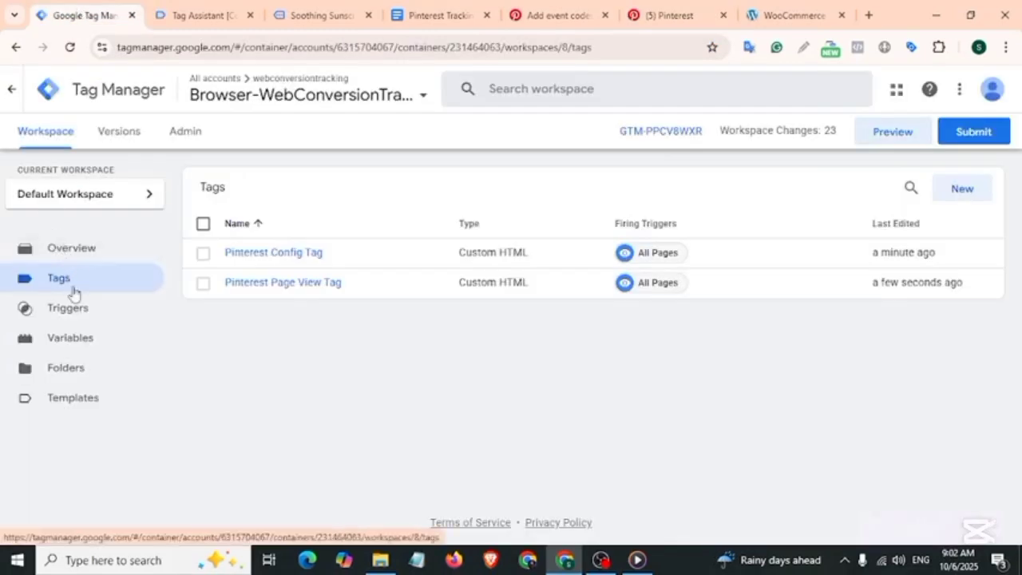
- Find the Event Id variable template in the Community Template Gallery and add it to the workspace
{"action": "left_click", "coordinate": [78, 398]}
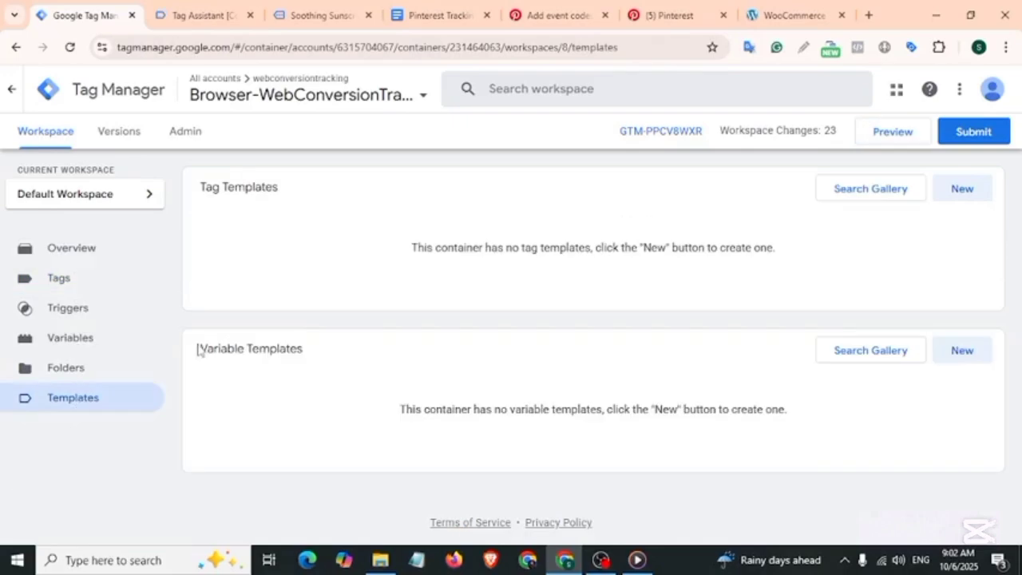
{"action": "left_click_drag", "start_coordinate": [199, 349], "coordinate": [306, 352]}
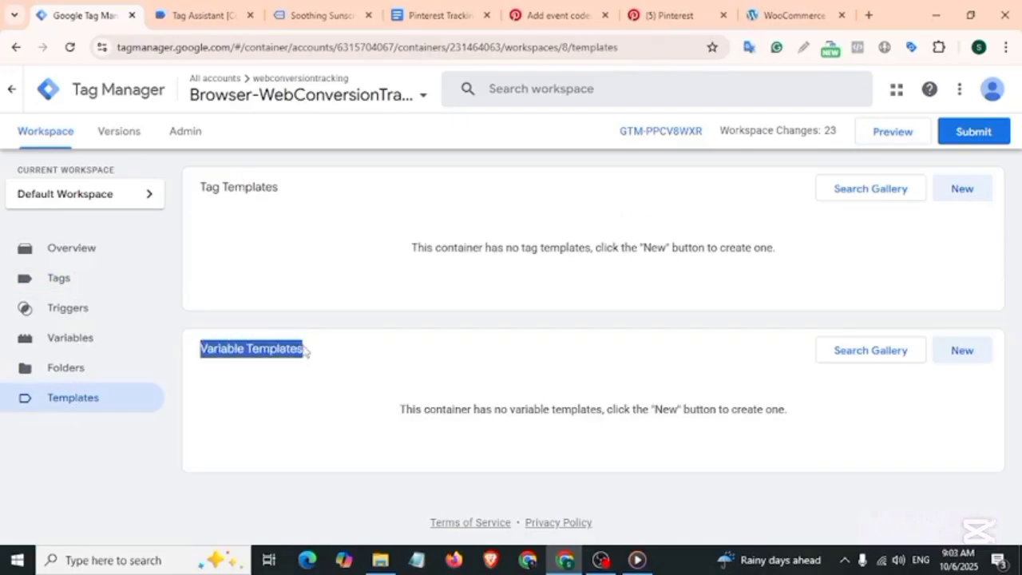
{"action": "left_click", "coordinate": [890, 358]}
{"action": "left_click", "coordinate": [989, 89]}
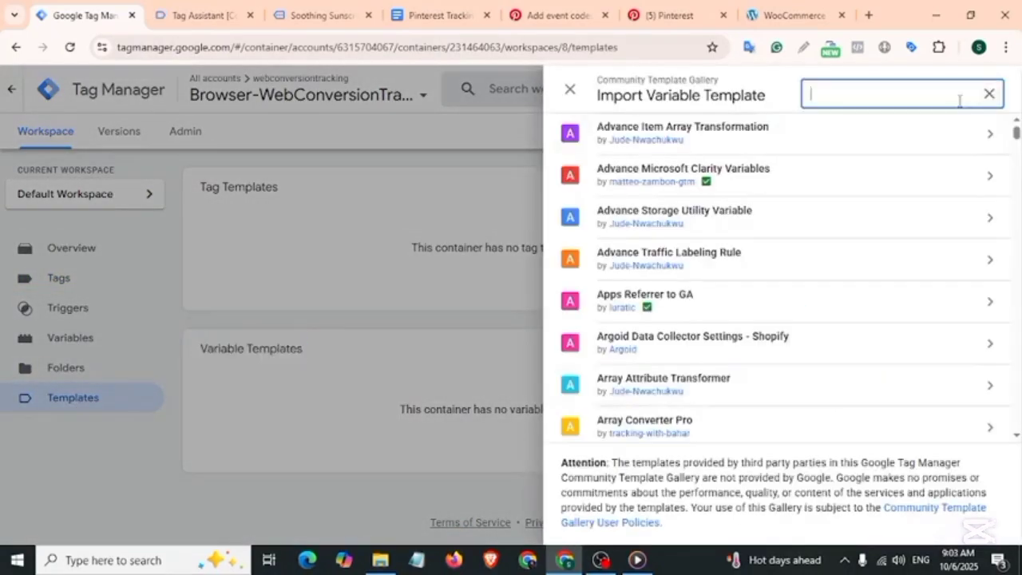
{"action": "type", "text": "event"}
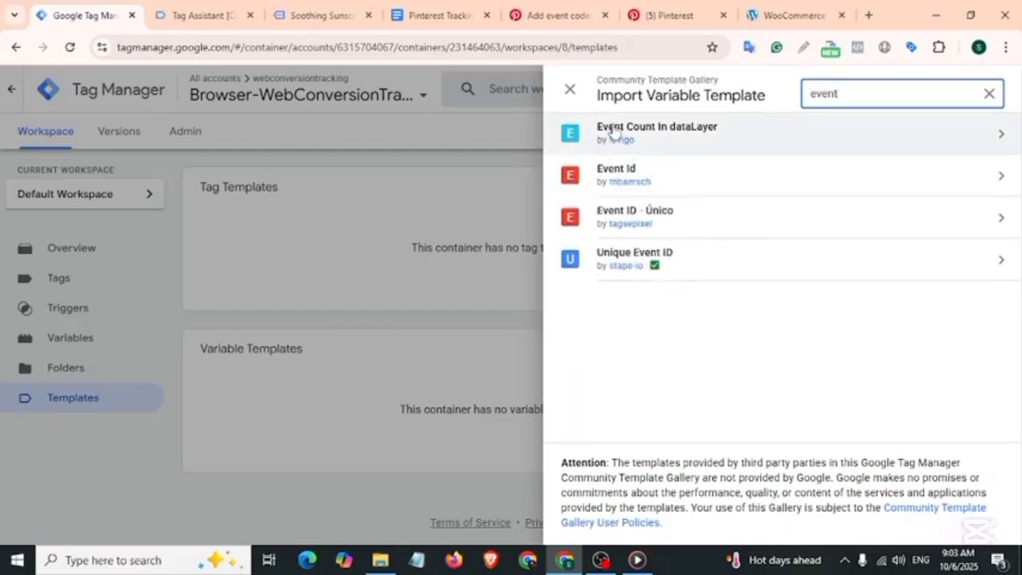
{"action": "left_click", "coordinate": [613, 177]}
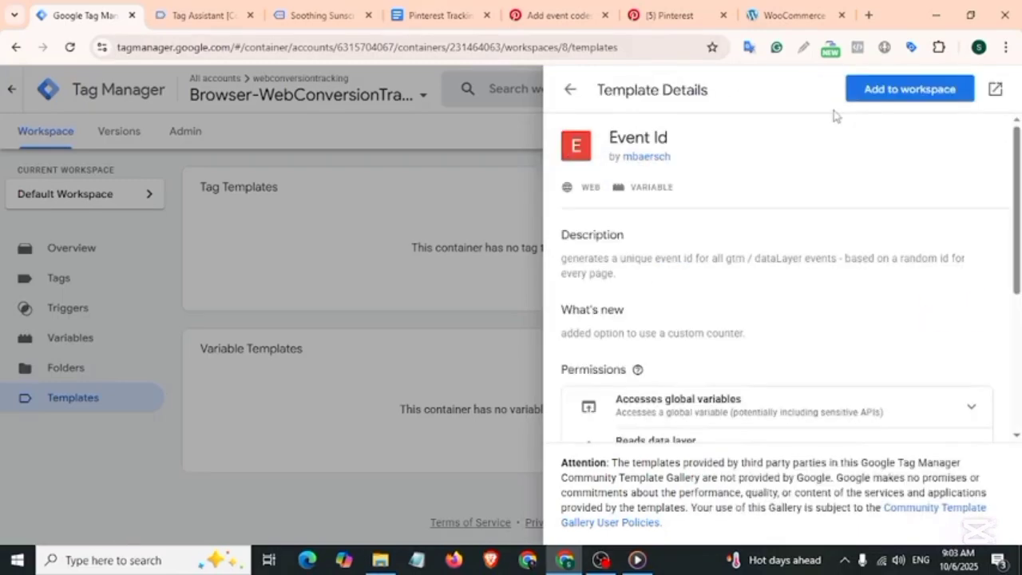
{"action": "left_click", "coordinate": [893, 93]}
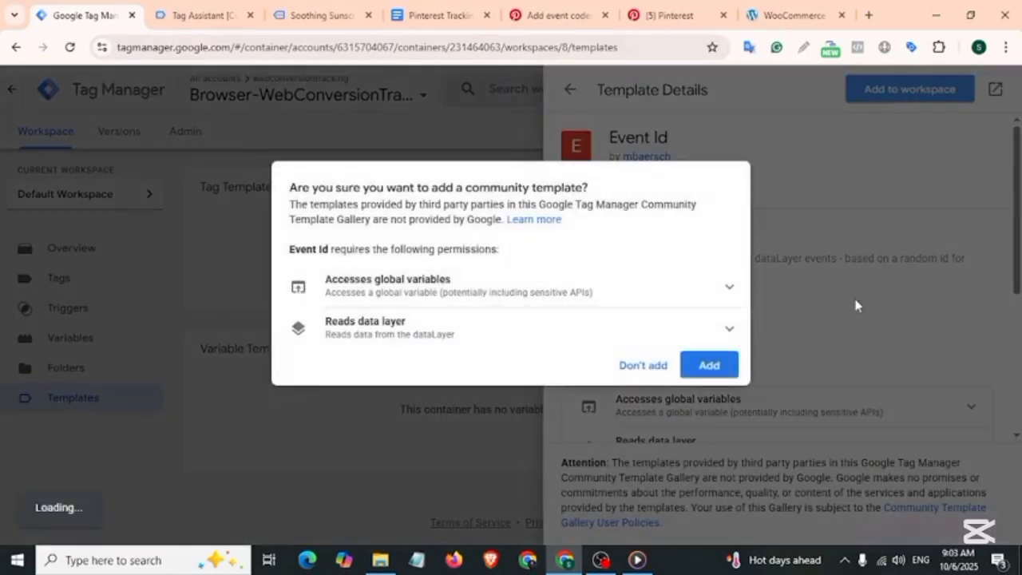
{"action": "left_click", "coordinate": [709, 368]}
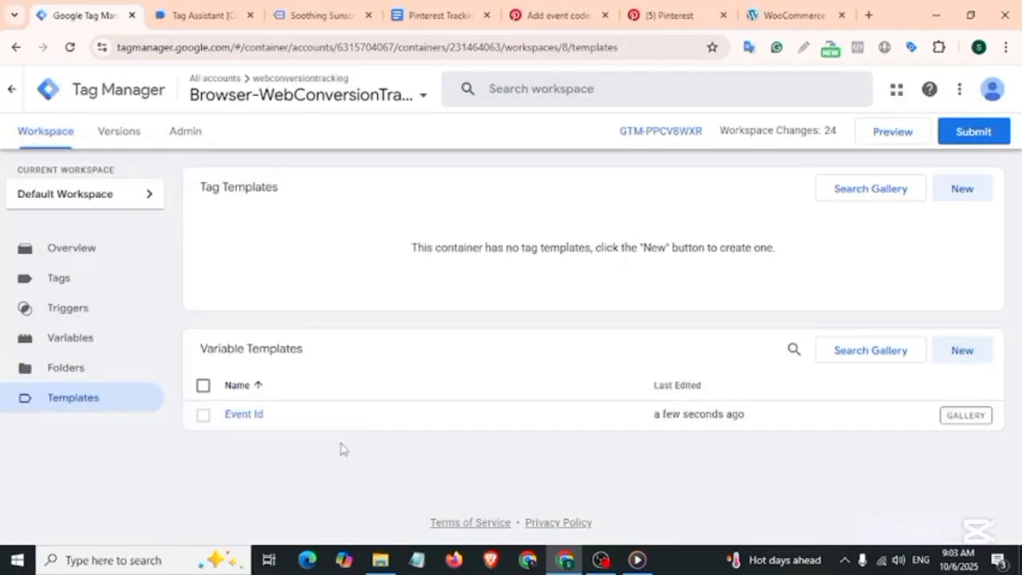
- Create a user-defined variable of the Event Id type and save it under its suggested name
{"action": "left_click", "coordinate": [83, 341]}
{"action": "left_click_drag", "start_coordinate": [199, 363], "coordinate": [333, 370]}
{"action": "left_click", "coordinate": [951, 364]}
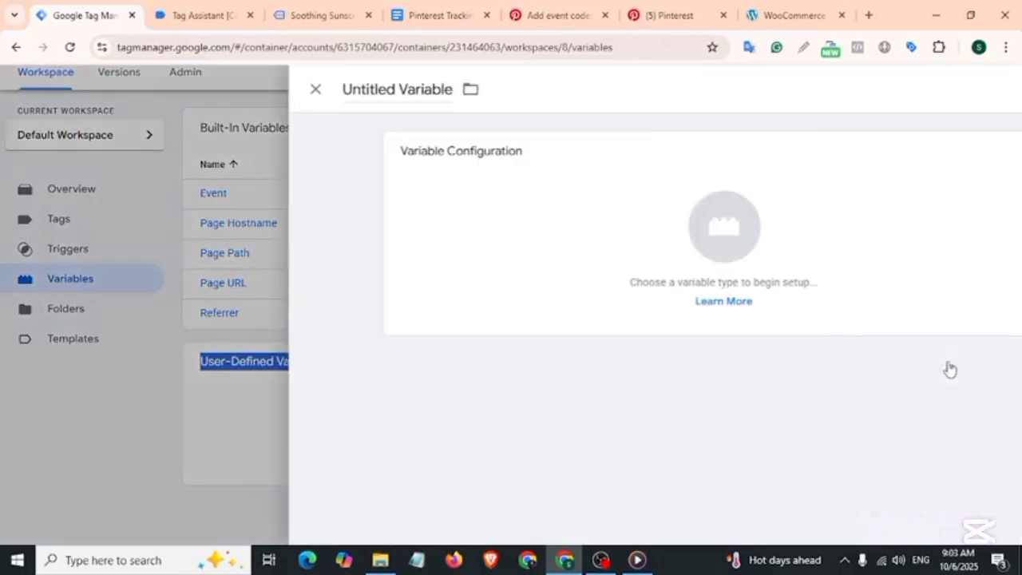
{"action": "left_click_drag", "start_coordinate": [264, 151], "coordinate": [465, 240]}
{"action": "left_click", "coordinate": [460, 236]}
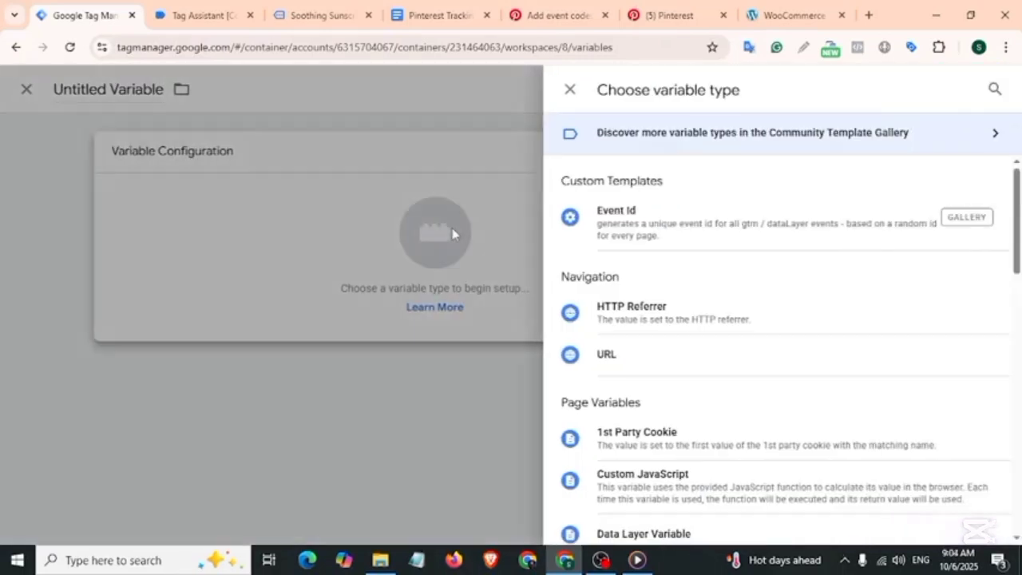
{"action": "left_click", "coordinate": [629, 225]}
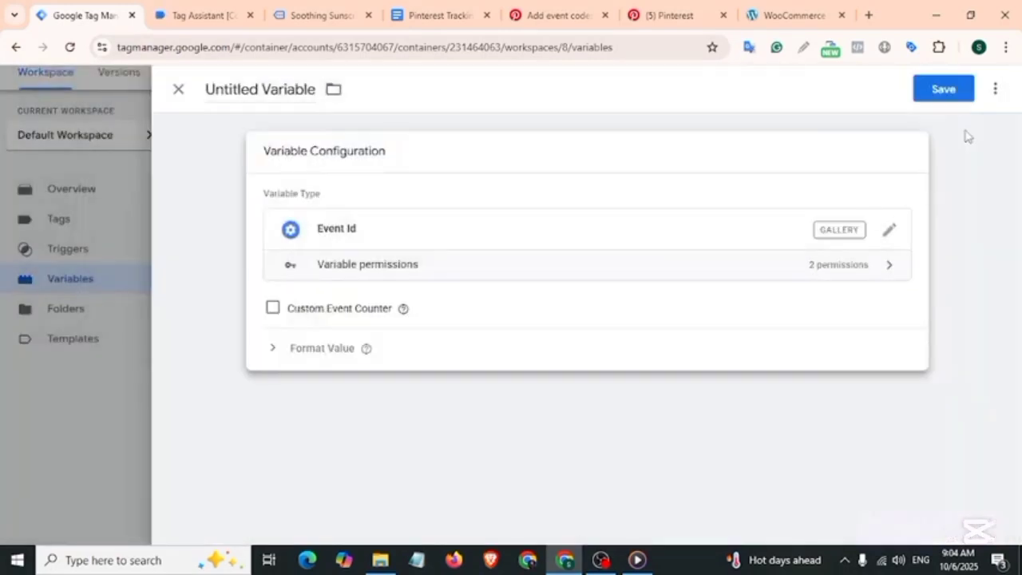
{"action": "left_click", "coordinate": [943, 89]}
{"action": "left_click", "coordinate": [636, 310]}
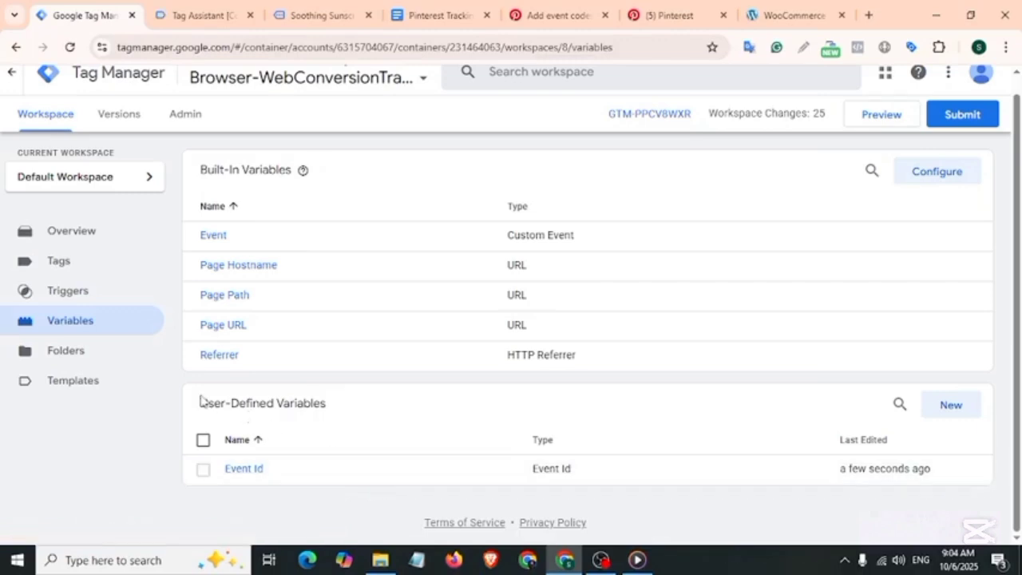
- Start another user-defined variable and set its type to Data Layer Variable
{"action": "left_click_drag", "start_coordinate": [199, 400], "coordinate": [331, 407]}
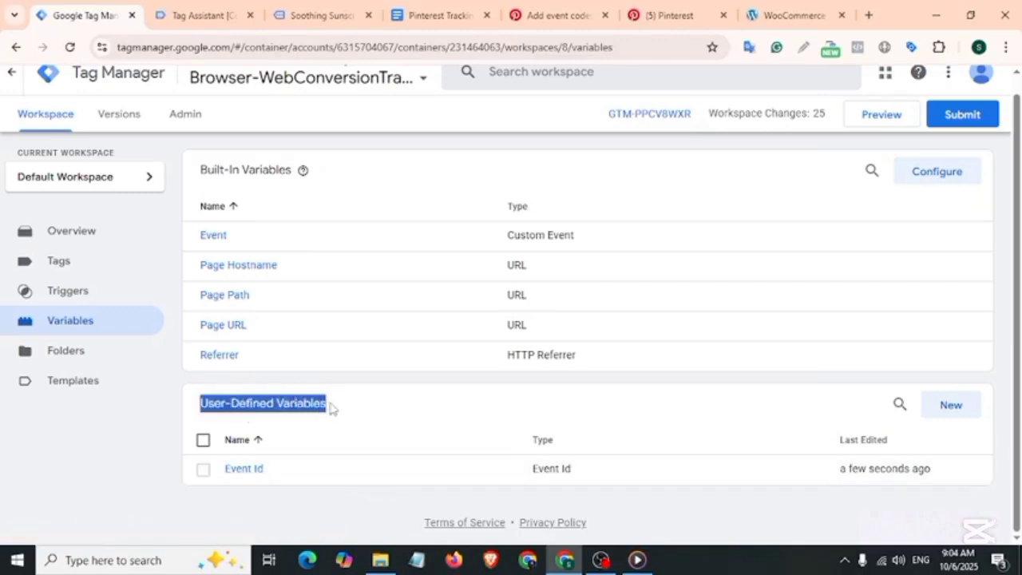
{"action": "left_click", "coordinate": [954, 410]}
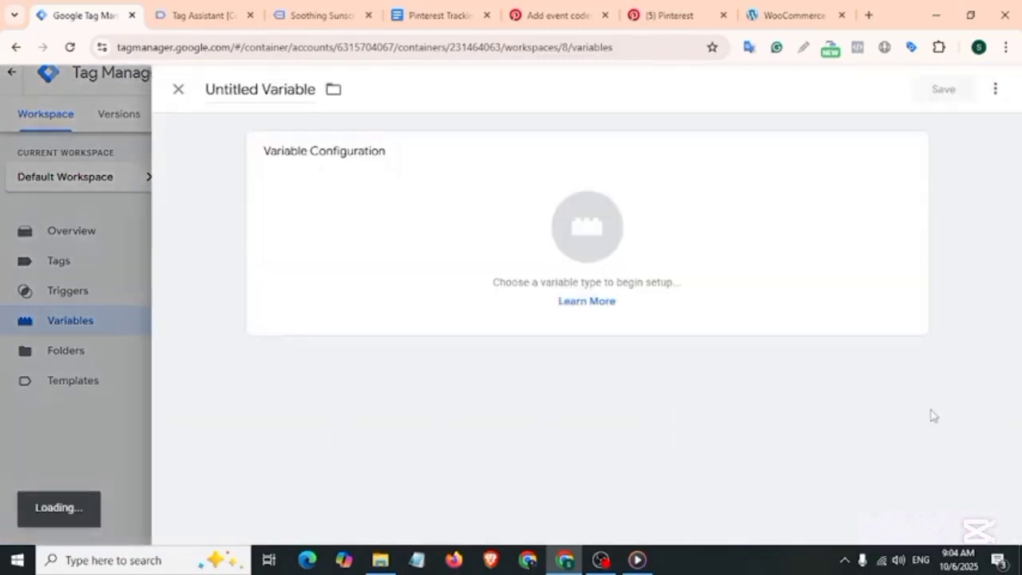
{"action": "left_click", "coordinate": [460, 224]}
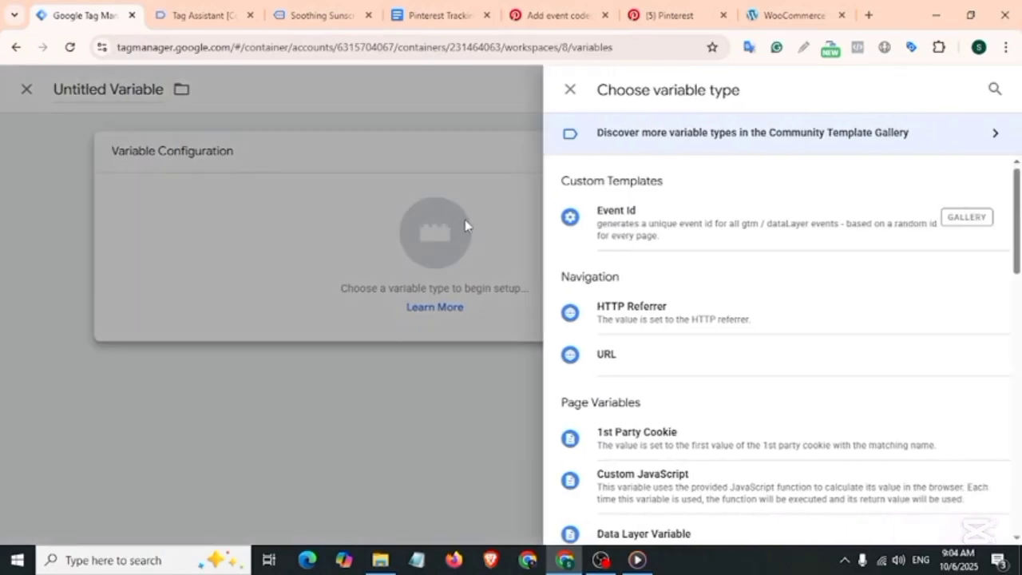
{"action": "scroll", "coordinate": [668, 334], "scroll_direction": "down", "scroll_amount": 3}
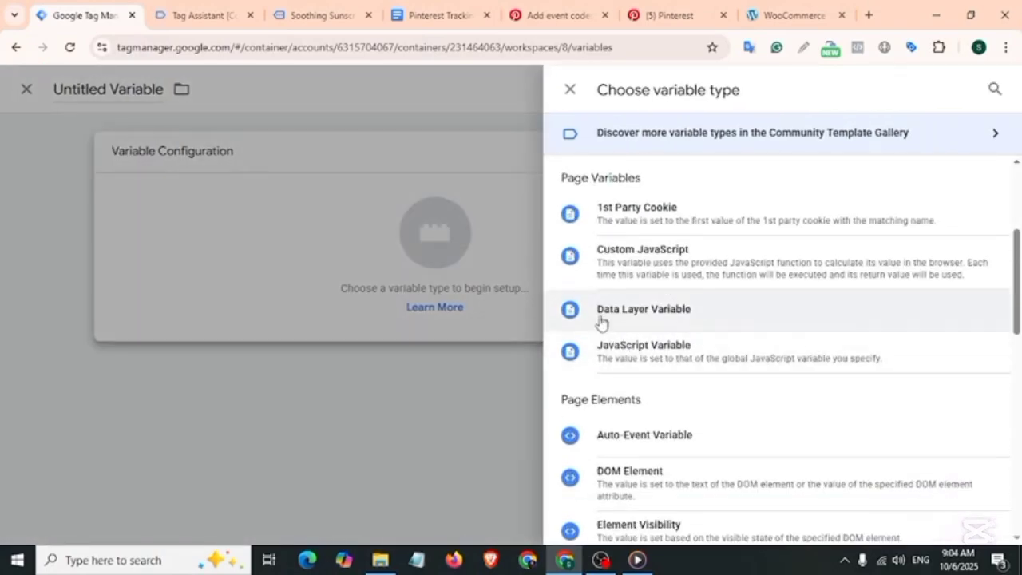
{"action": "left_click", "coordinate": [651, 323]}
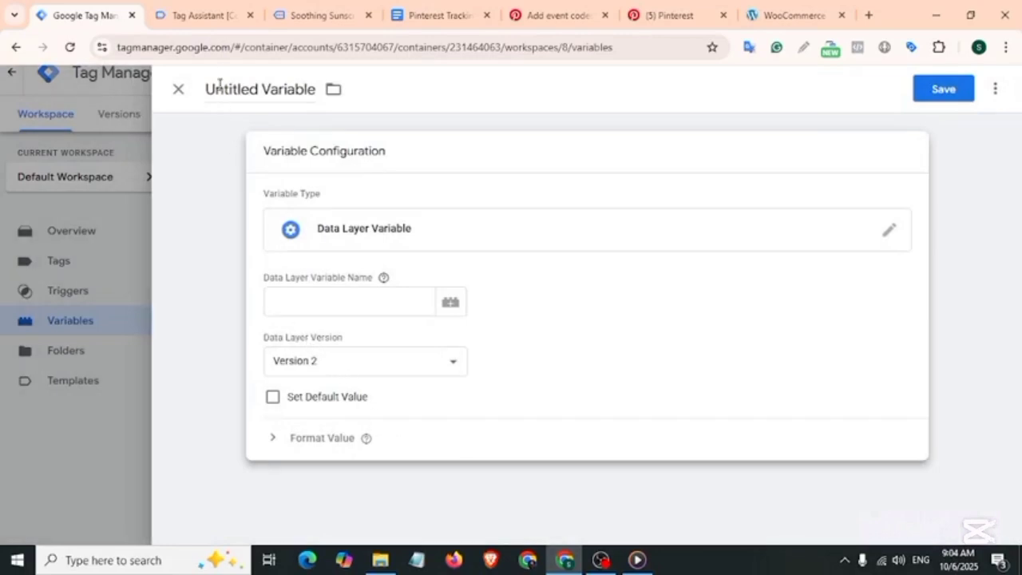
- Copy the ecommerce key from the view_item event in Tag Assistant and enter it as the start of the Data Layer Variable Name
{"action": "left_click", "coordinate": [217, 16]}
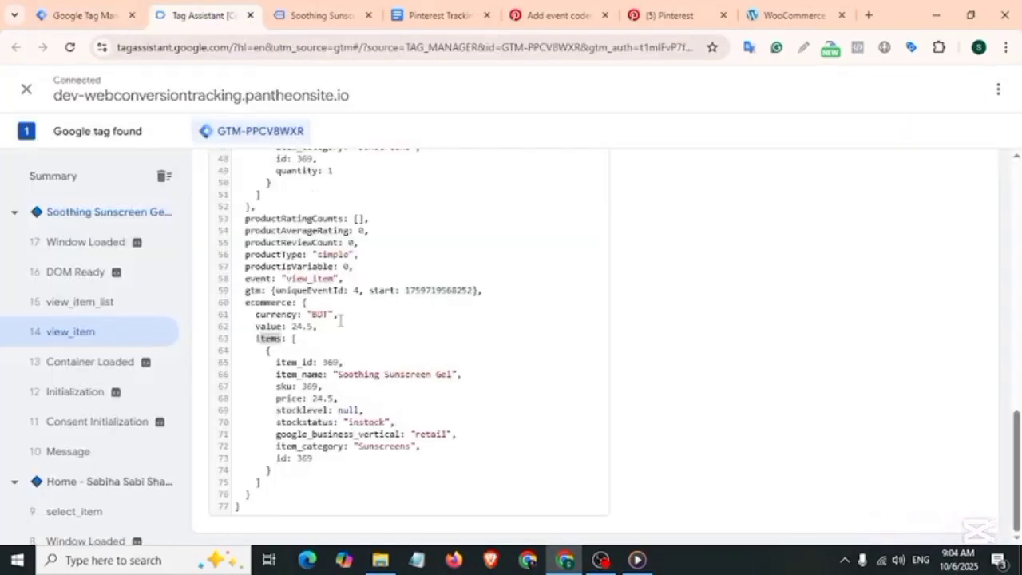
{"action": "left_click", "coordinate": [272, 309]}
{"action": "left_click_drag", "start_coordinate": [246, 305], "coordinate": [289, 311]}
{"action": "key", "text": "ctrl+c"}
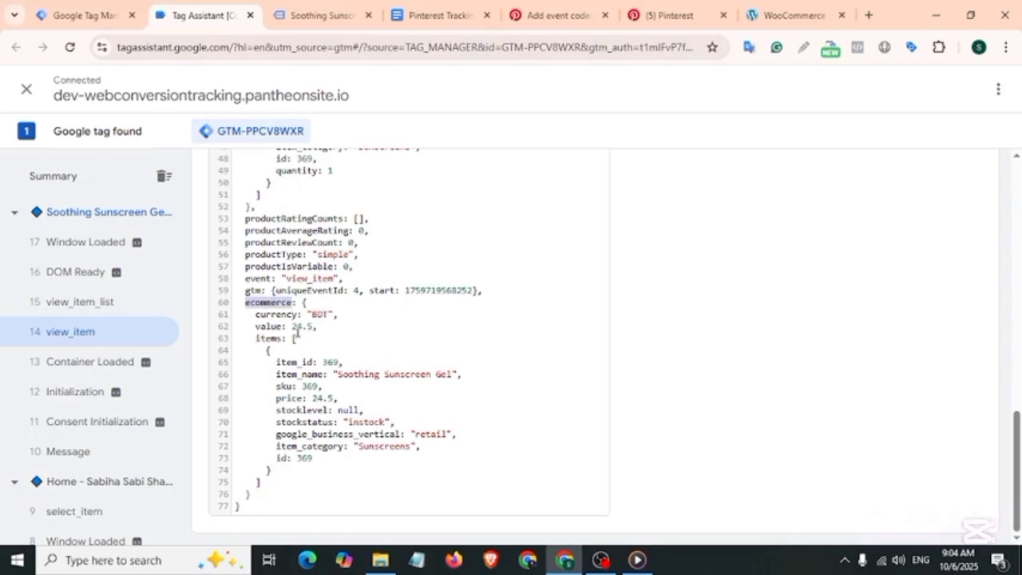
{"action": "mouse_move", "coordinate": [255, 327]}
{"action": "left_mouse_down"}
{"action": "mouse_move", "coordinate": [270, 327]}
{"action": "mouse_move", "coordinate": [246, 304]}
{"action": "mouse_move", "coordinate": [289, 305]}
{"action": "mouse_move", "coordinate": [263, 315]}
{"action": "left_mouse_up"}
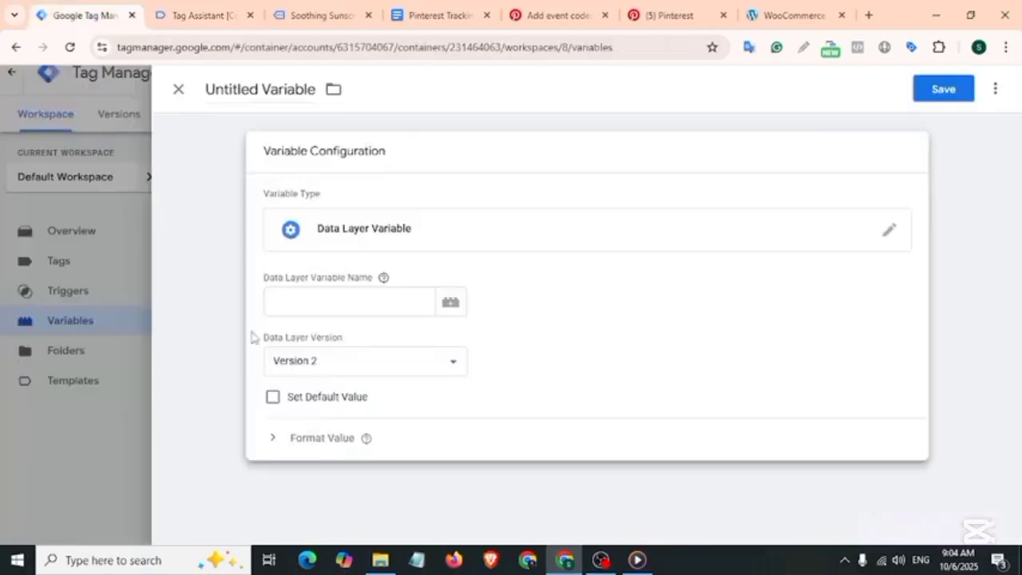
{"action": "left_click", "coordinate": [279, 301]}
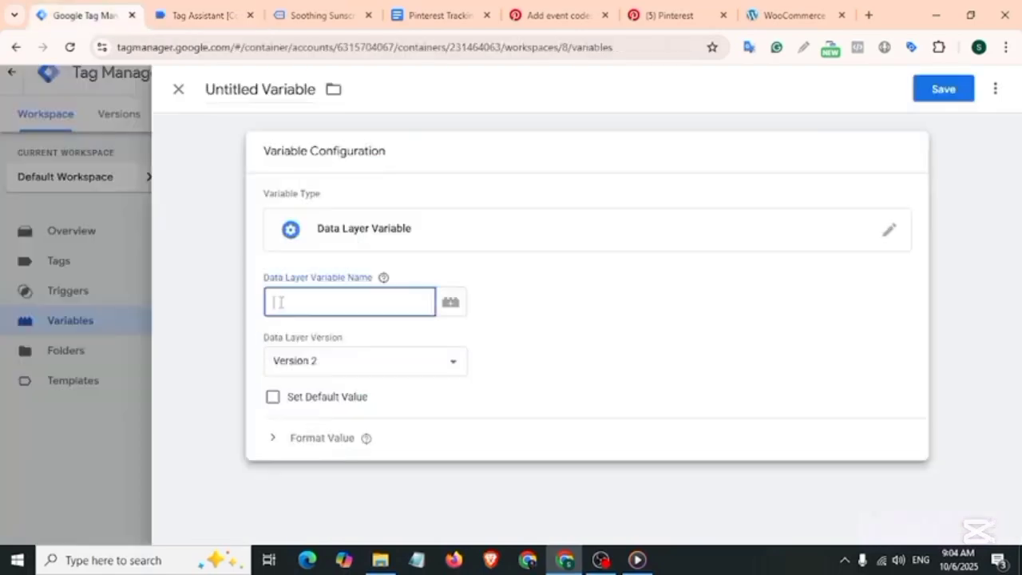
{"action": "key", "text": "ctrl+v"}
{"action": "left_click", "coordinate": [201, 15]}
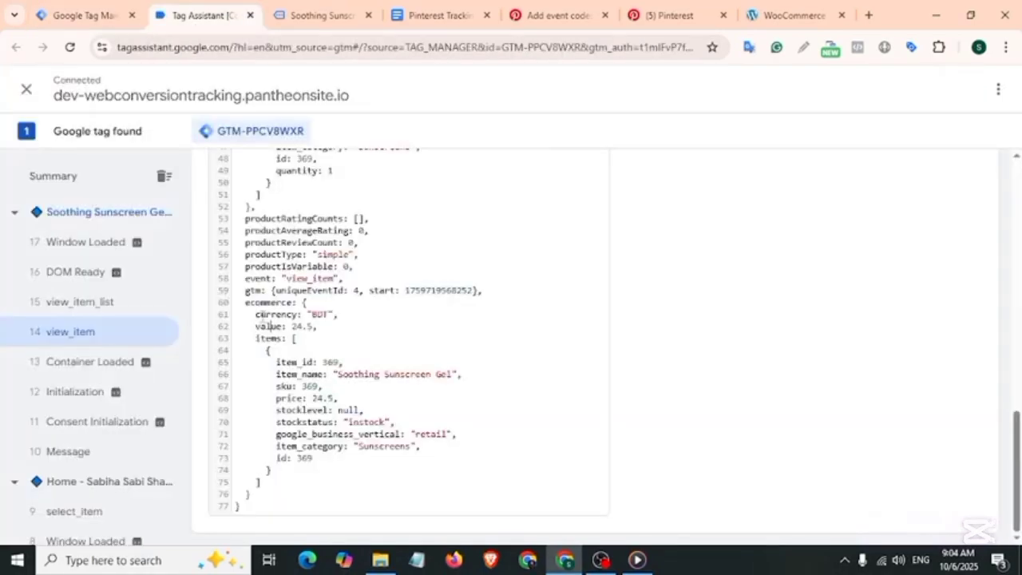
{"action": "left_click", "coordinate": [69, 8]}
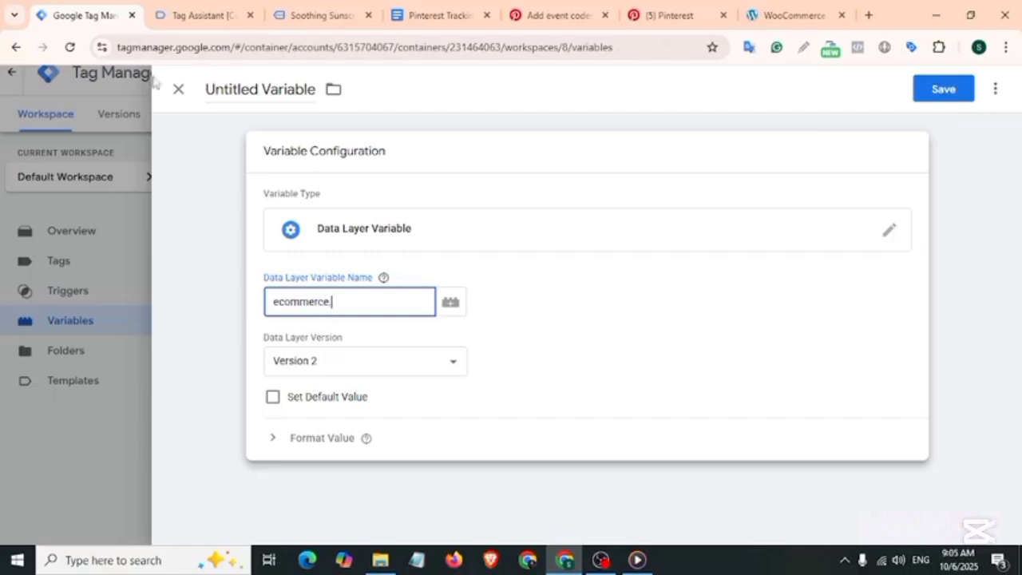
- Complete the Data Layer Variable Name as ecommerce.value using the key from Tag Assistant, name the variable dlv-value, and save it
{"action": "key", "text": "ctrl+Tab"}
{"action": "left_click_drag", "start_coordinate": [257, 328], "coordinate": [280, 330]}
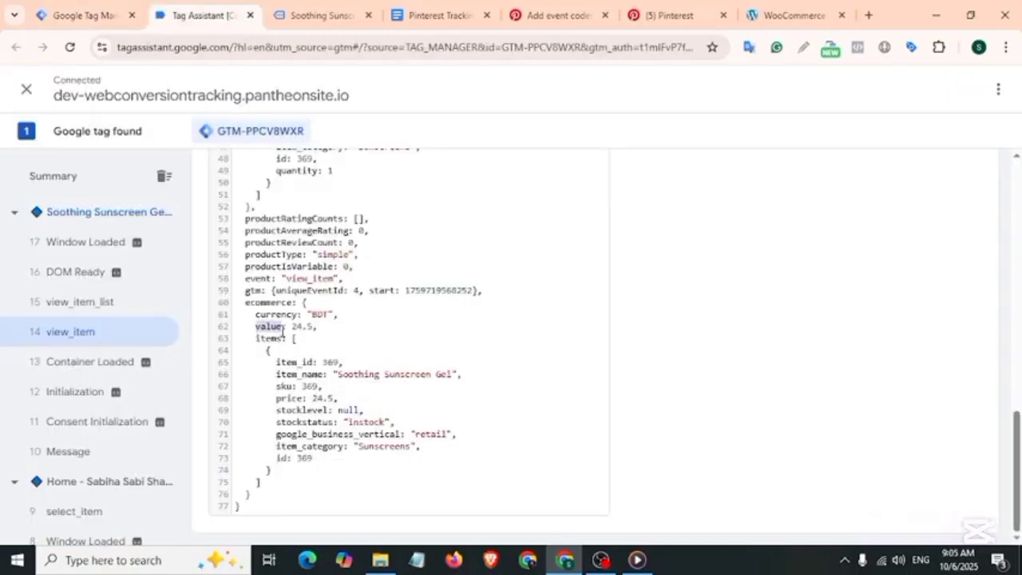
{"action": "left_click", "coordinate": [80, 13]}
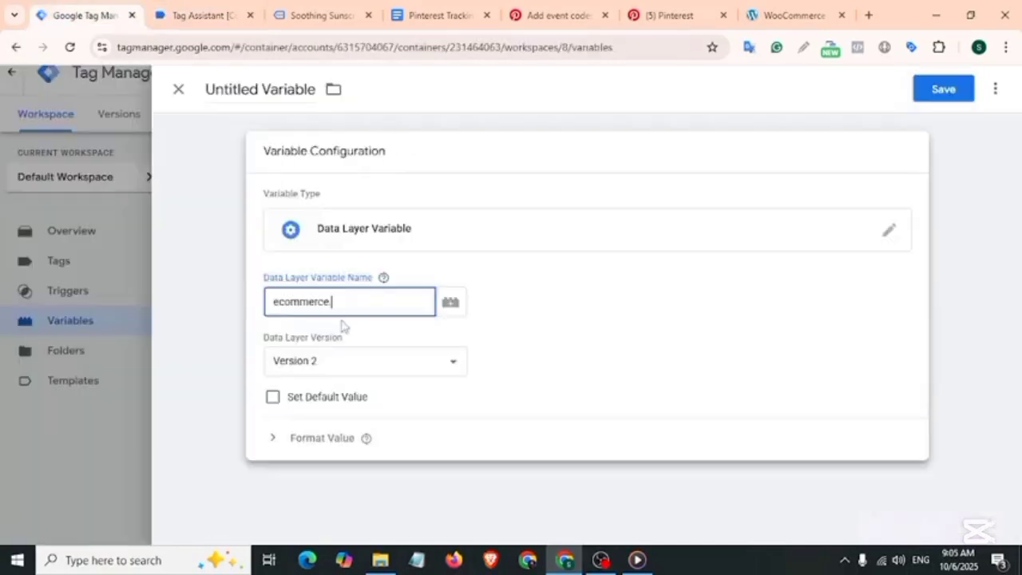
{"action": "left_click", "coordinate": [260, 89]}
{"action": "type", "text": "dlv-value"}
{"action": "left_click", "coordinate": [958, 89]}
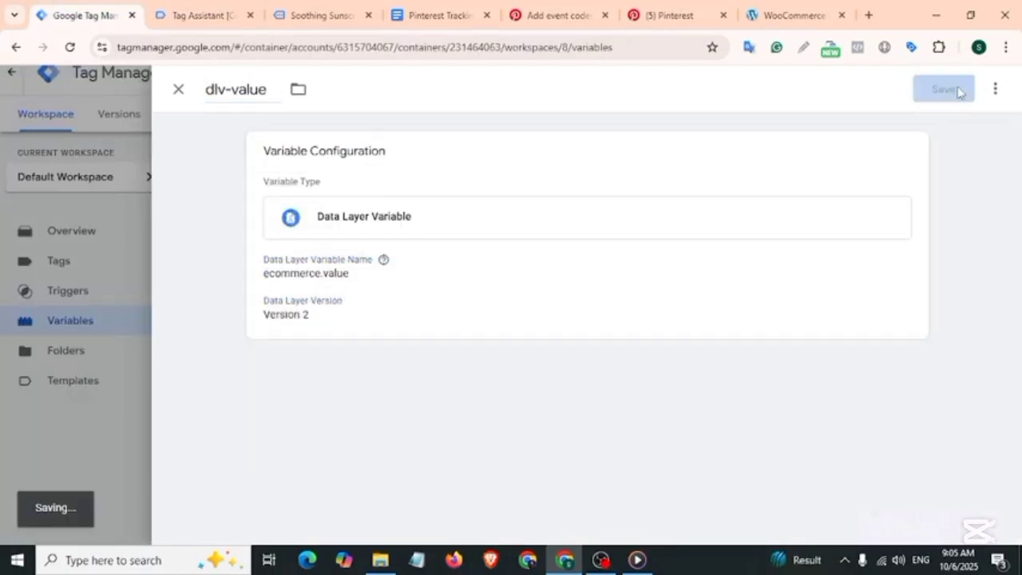
- Duplicate the dlv-value variable and copy the currency key from the view_item event's ecommerce data in Tag Assistant
{"action": "left_click", "coordinate": [246, 473]}
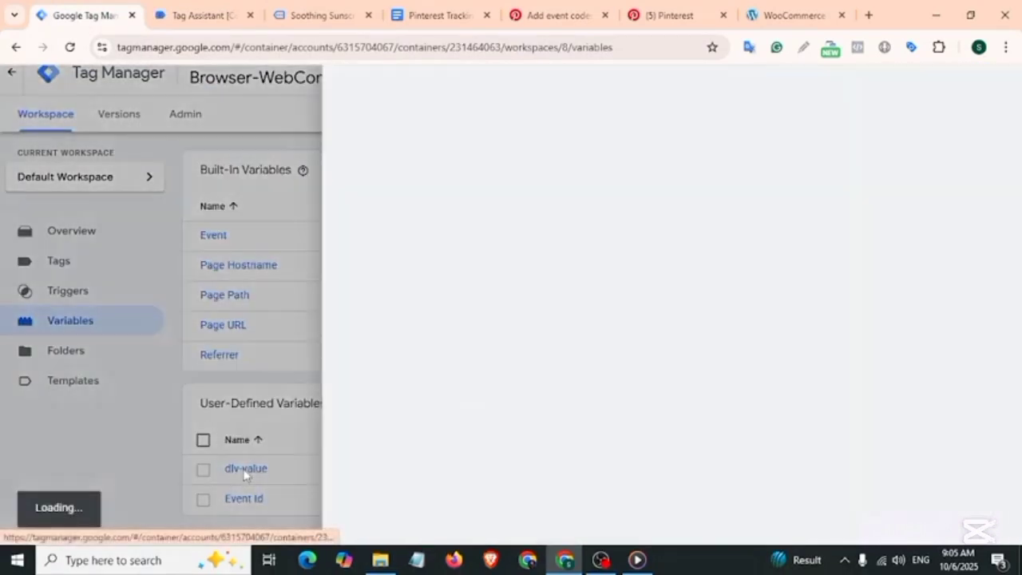
{"action": "left_click", "coordinate": [997, 89]}
{"action": "left_click", "coordinate": [954, 125]}
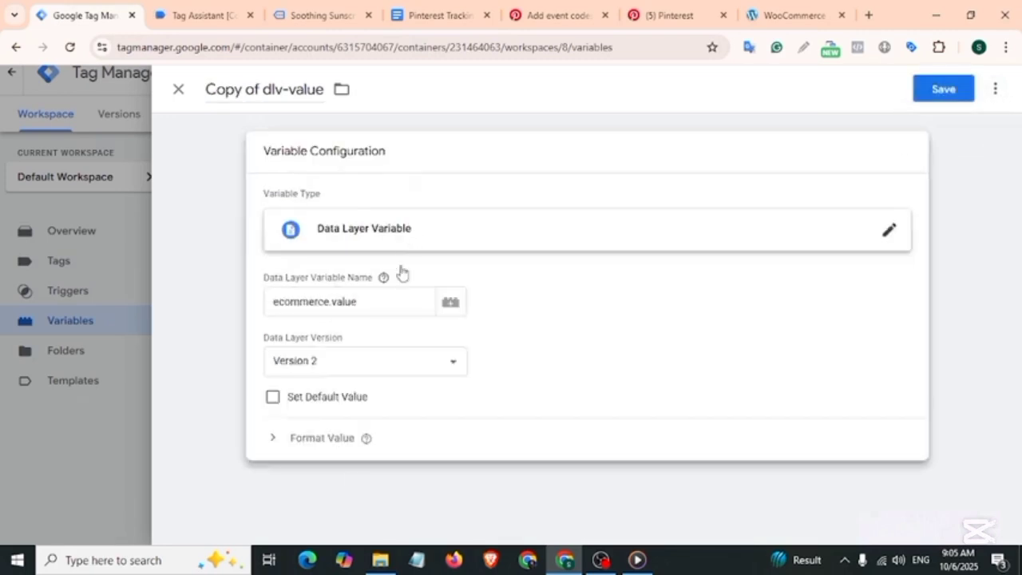
{"action": "left_click", "coordinate": [197, 17]}
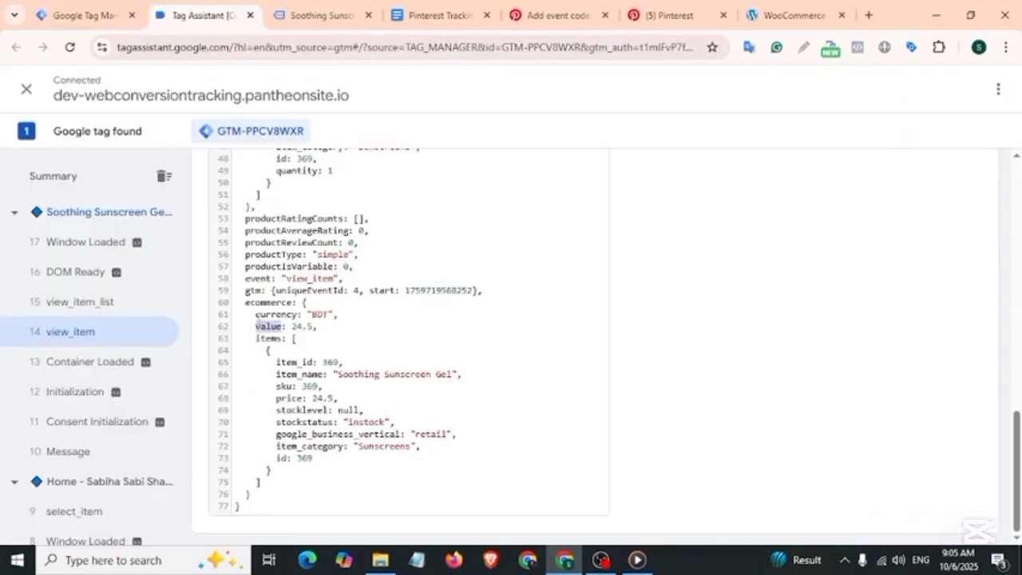
{"action": "left_click_drag", "start_coordinate": [256, 314], "coordinate": [299, 314]}
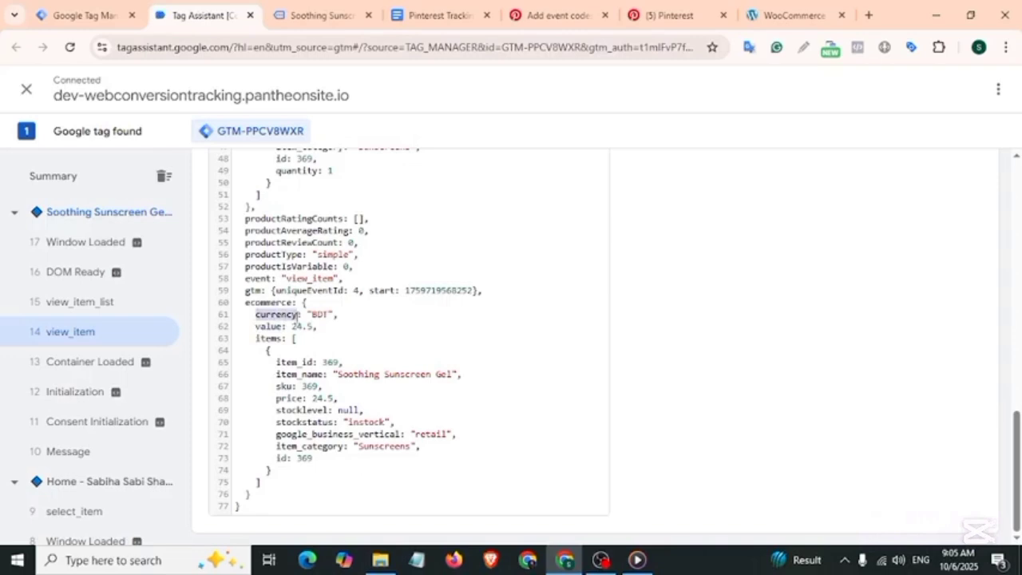
{"action": "left_click", "coordinate": [82, 9]}
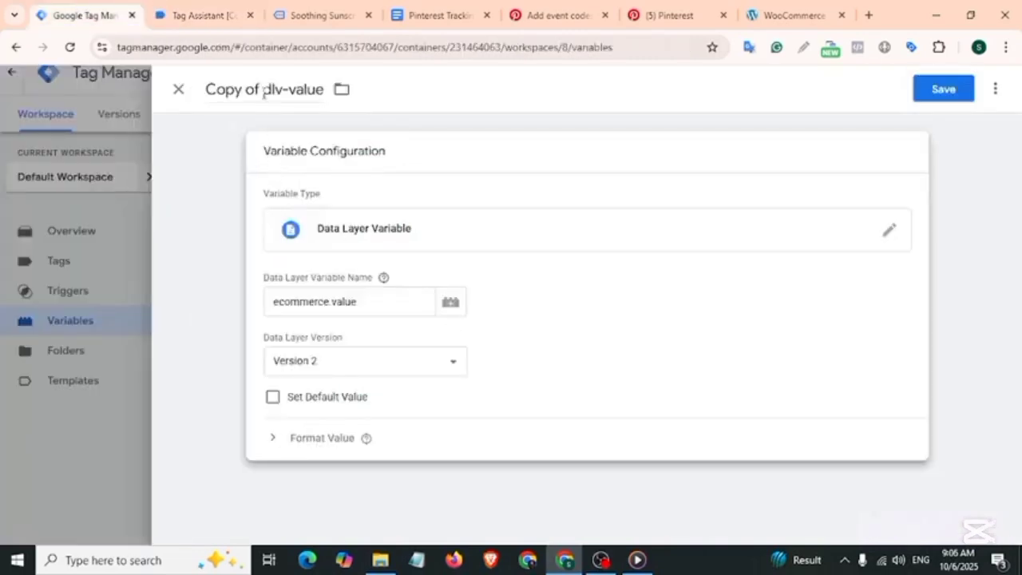
- Rename the duplicated variable dlv-currency, set its Data Layer Variable Name to ecommerce.currency, and save it
{"action": "left_click_drag", "start_coordinate": [264, 93], "coordinate": [194, 100]}
{"action": "key", "text": "BackSpace"}
{"action": "double_click", "coordinate": [233, 89]}
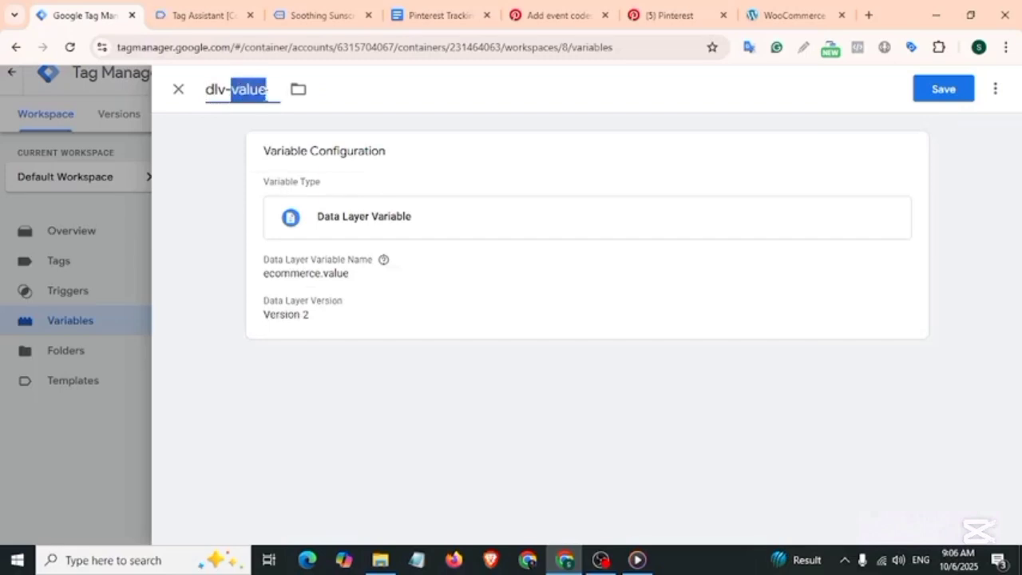
{"action": "type", "text": "currency"}
{"action": "left_click", "coordinate": [324, 291]}
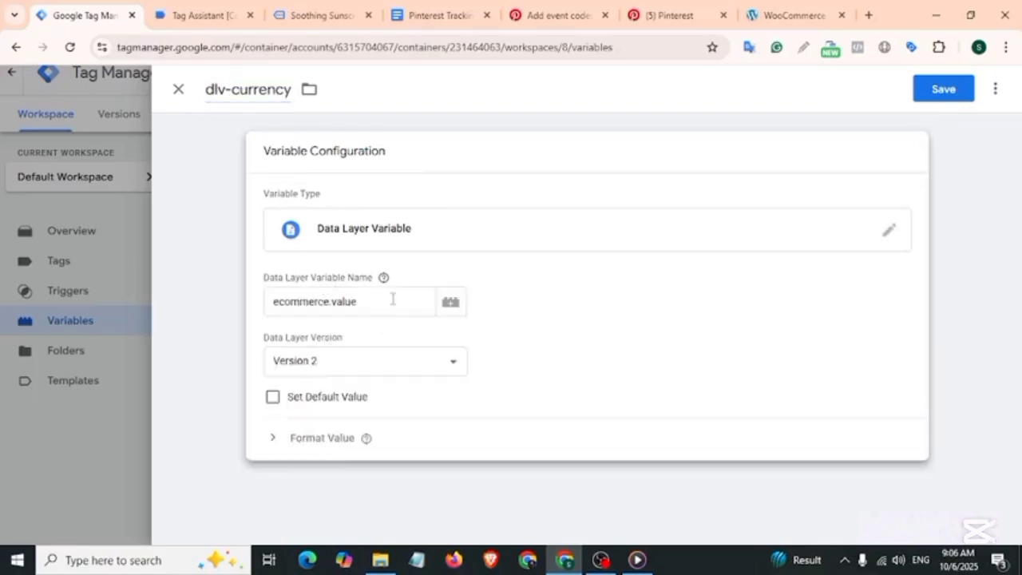
{"action": "left_click", "coordinate": [334, 304]}
{"action": "left_click_drag", "start_coordinate": [332, 305], "coordinate": [358, 304]}
{"action": "type", "text": "currency"}
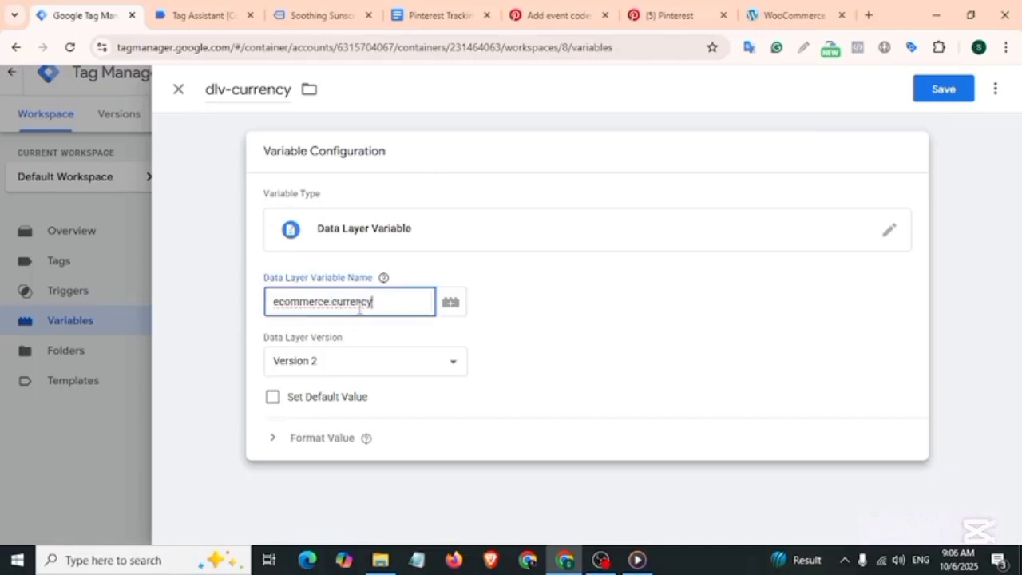
{"action": "left_click", "coordinate": [954, 92]}
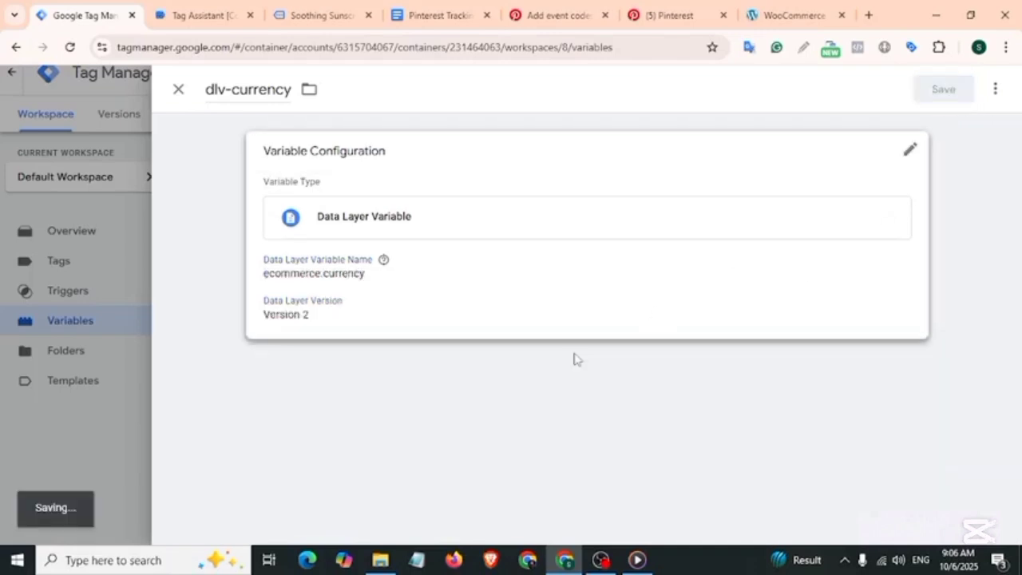
- Duplicate the dlv-currency variable and look up the items key in the view_item event's ecommerce data in Tag Assistant
{"action": "left_click", "coordinate": [256, 472]}
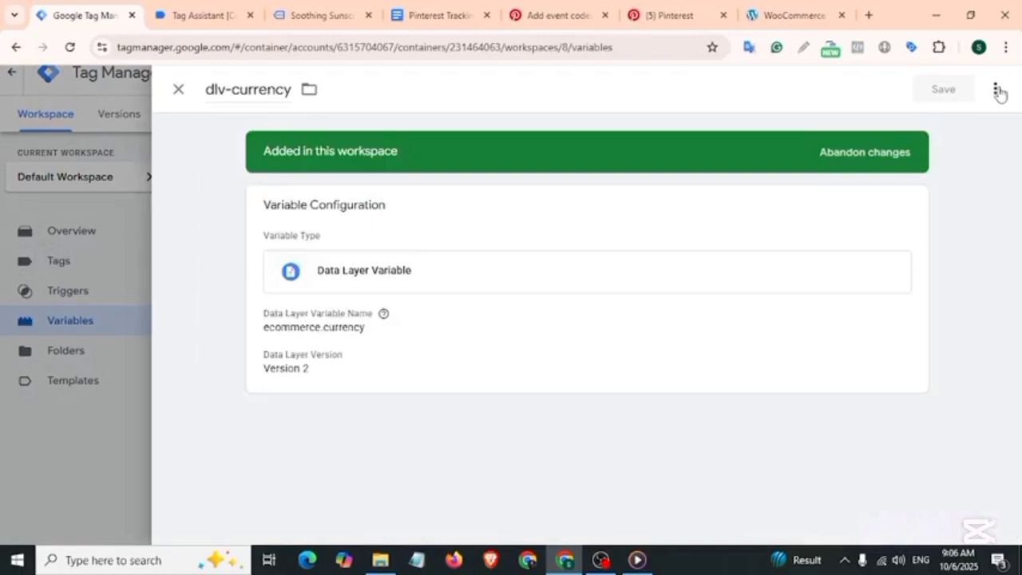
{"action": "left_click", "coordinate": [994, 89]}
{"action": "left_click", "coordinate": [942, 124]}
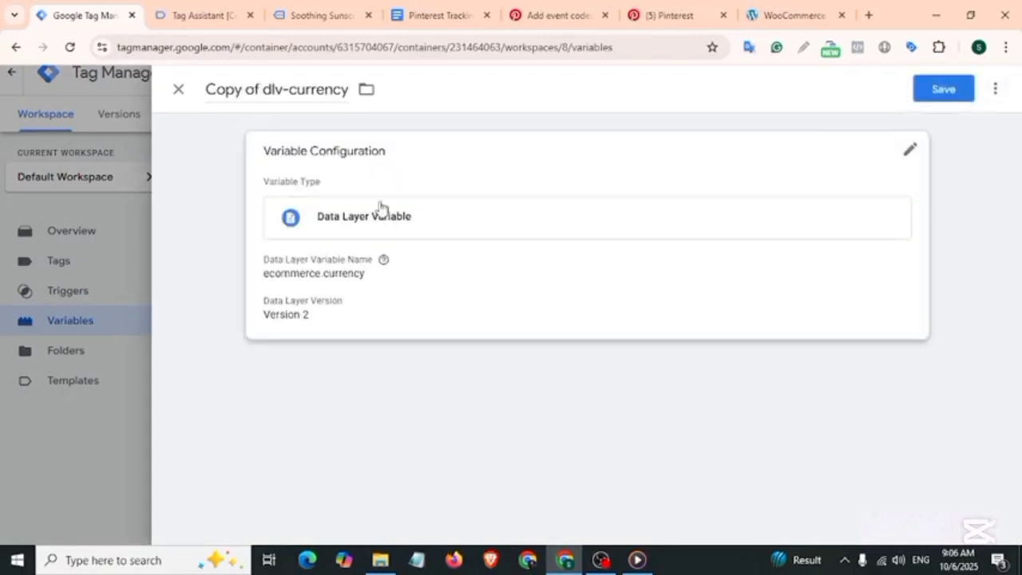
{"action": "left_click", "coordinate": [201, 15]}
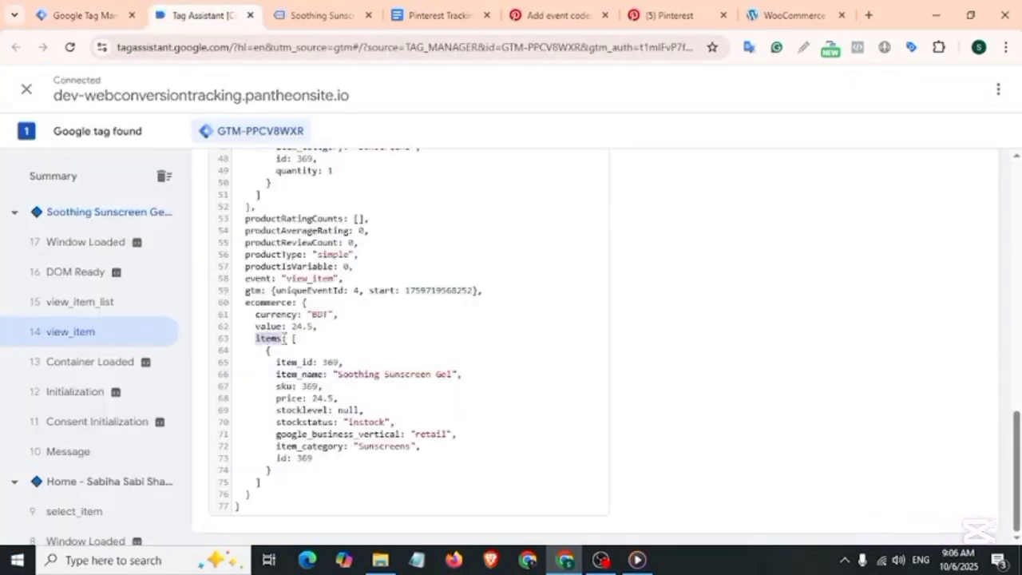
{"action": "left_click", "coordinate": [76, 14]}
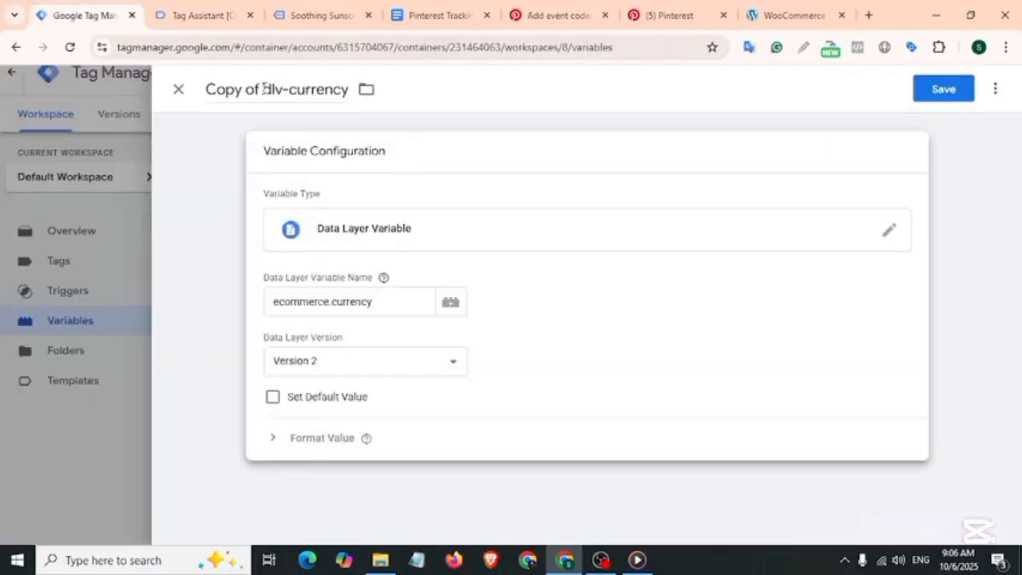
- Rename the duplicated variable dlv-items, set its Data Layer Variable Name to ecommerce.items, and save it
{"action": "left_click_drag", "start_coordinate": [263, 89], "coordinate": [289, 95]}
{"action": "key", "text": "BackSpace"}
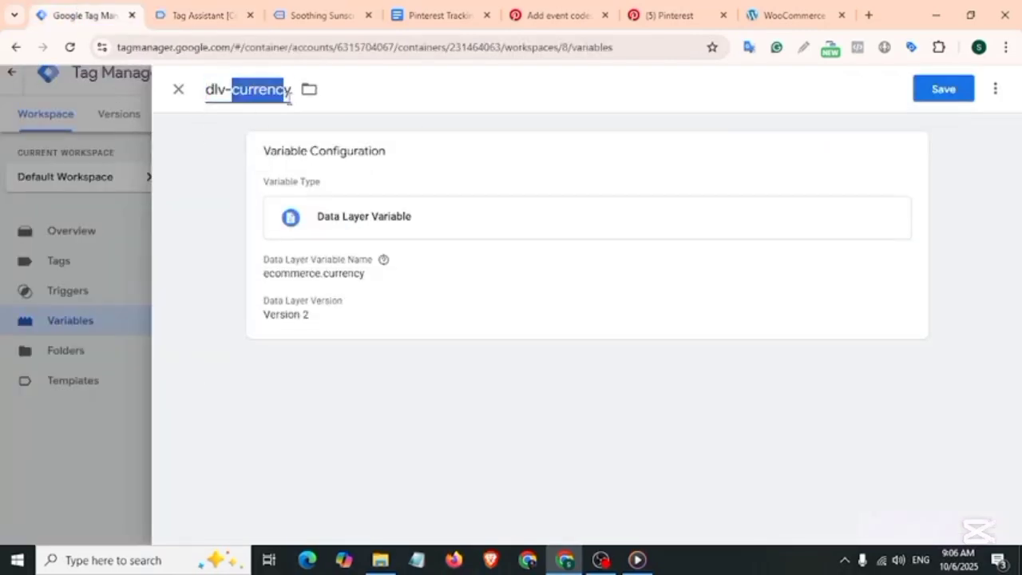
{"action": "type", "text": "items"}
{"action": "left_click", "coordinate": [359, 276]}
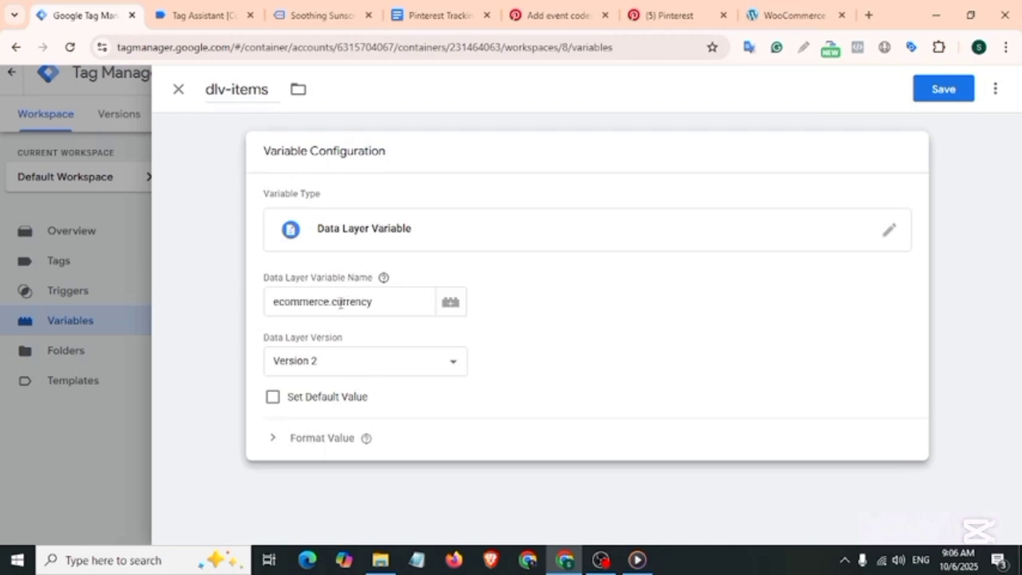
{"action": "left_click_drag", "start_coordinate": [332, 302], "coordinate": [376, 309]}
{"action": "type", "text": "items"}
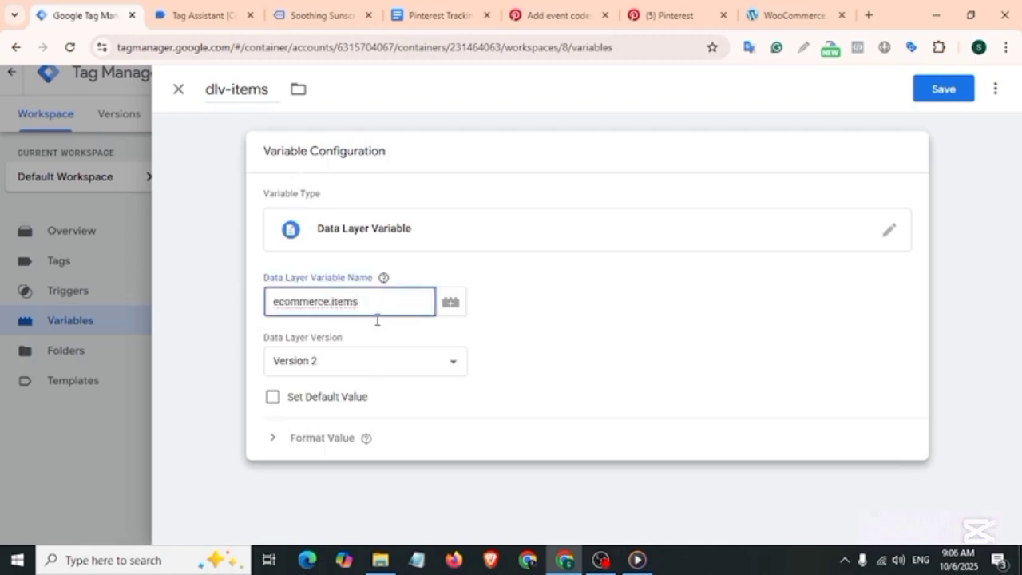
{"action": "left_click", "coordinate": [939, 91]}
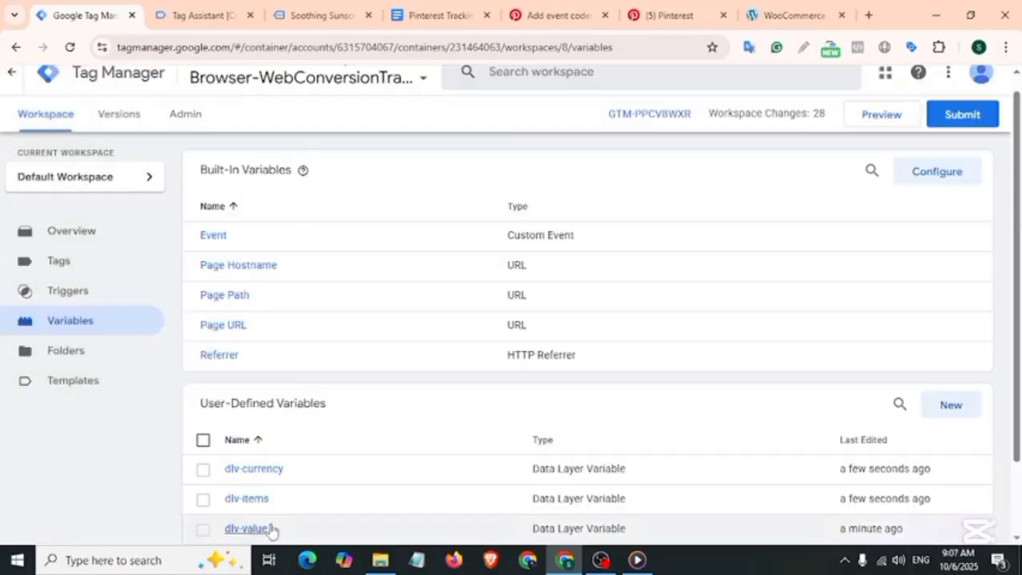
- Examine the required format of the product_name parameter in Pinterest's event code help article
{"action": "scroll", "coordinate": [359, 349], "scroll_direction": "down", "scroll_amount": 1}
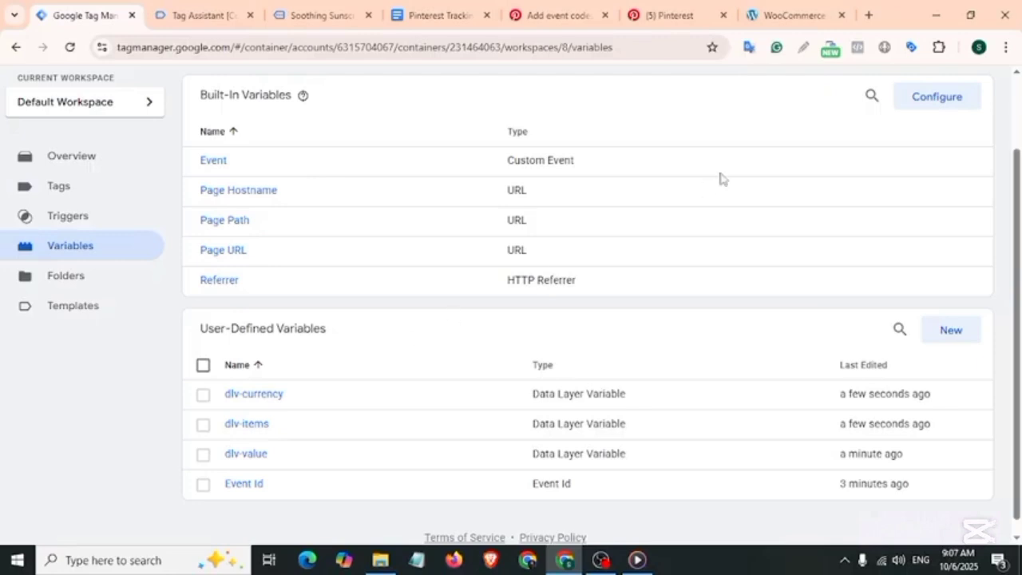
{"action": "left_click", "coordinate": [563, 8]}
{"action": "left_click_drag", "start_coordinate": [361, 348], "coordinate": [479, 349]}
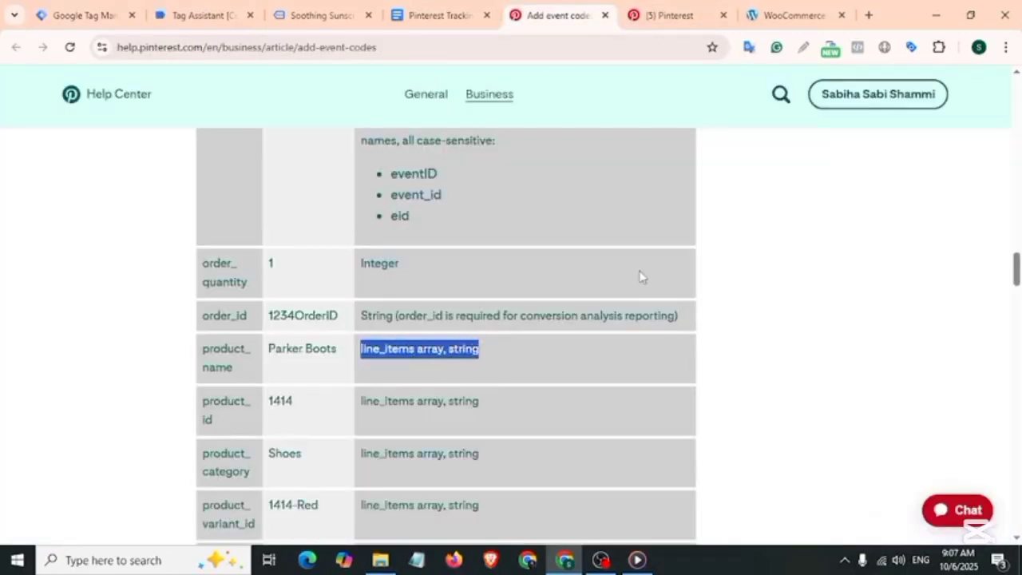
{"action": "left_click", "coordinate": [76, 15]}
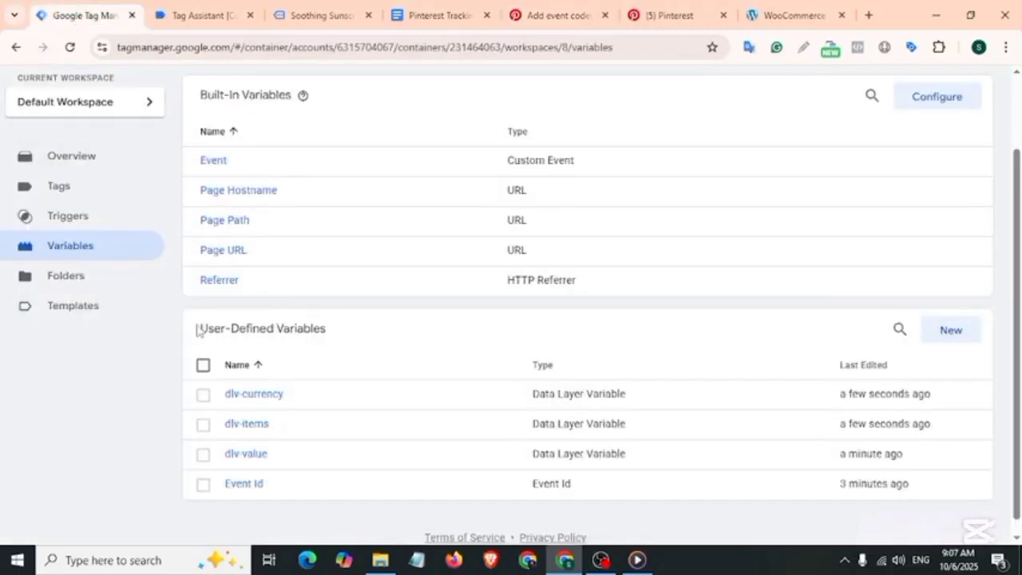
- Create a new user-defined variable of the Custom JavaScript type in Tag Manager
{"action": "left_click_drag", "start_coordinate": [199, 330], "coordinate": [333, 338]}
{"action": "left_click", "coordinate": [947, 329]}
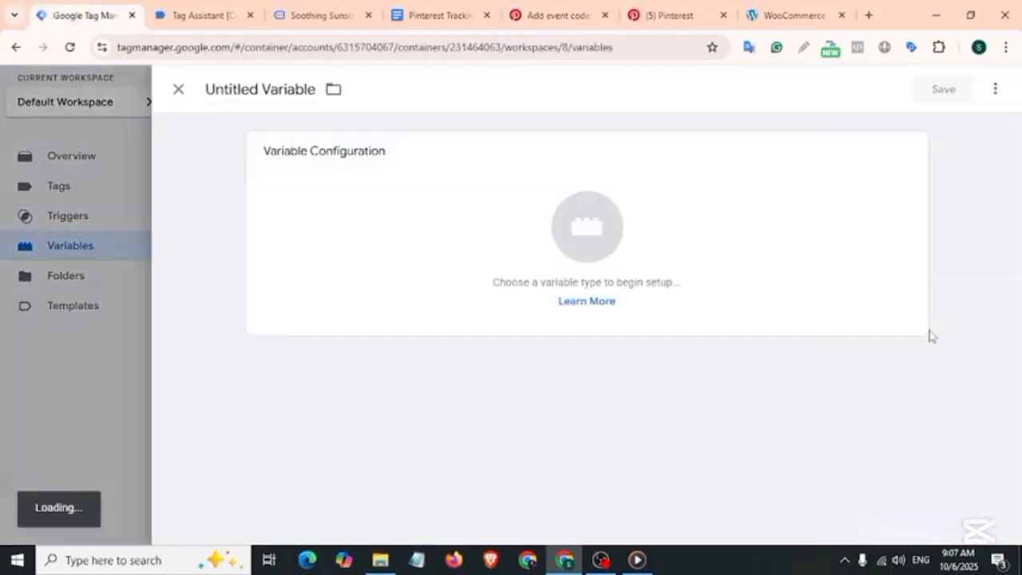
{"action": "left_click", "coordinate": [413, 181]}
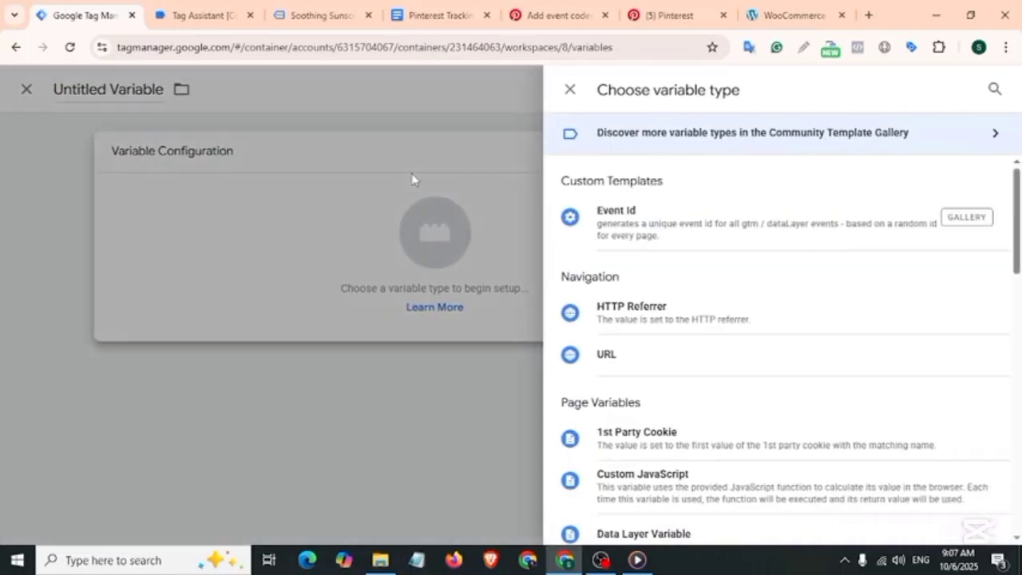
{"action": "scroll", "coordinate": [598, 331], "scroll_direction": "down", "scroll_amount": 2}
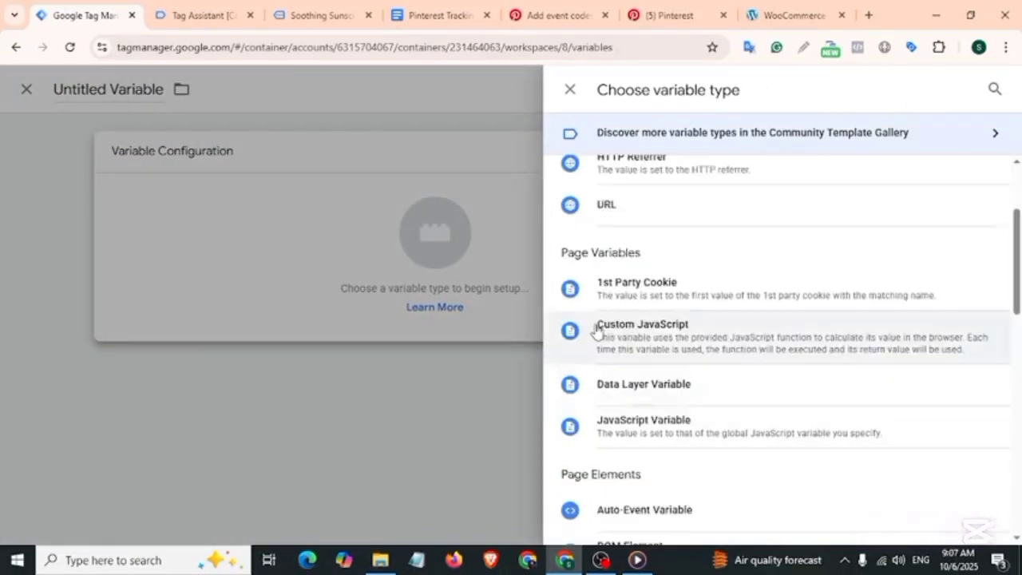
{"action": "left_click", "coordinate": [680, 332]}
- Copy the quantity function from the Pinterest Tracking document in Google Docs and paste it as the variable's Custom JavaScript code
{"action": "left_click", "coordinate": [439, 15]}
{"action": "left_click_drag", "start_coordinate": [262, 210], "coordinate": [344, 431]}
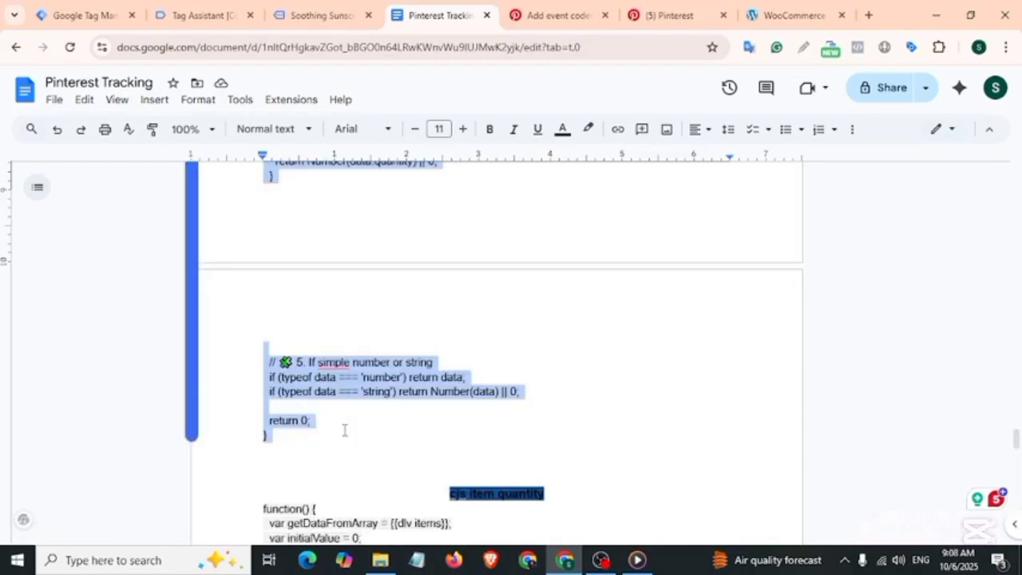
{"action": "left_click", "coordinate": [88, 14]}
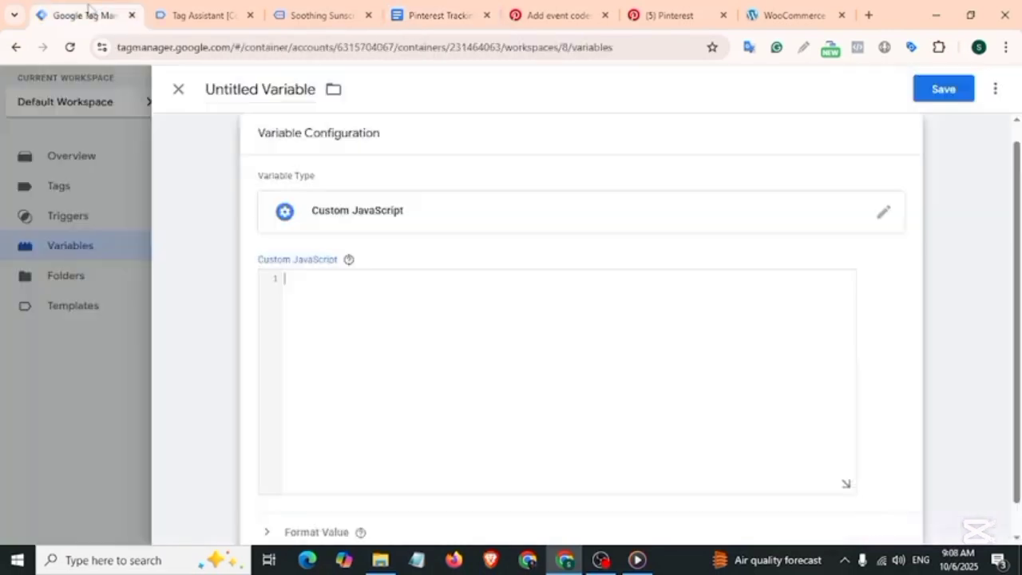
{"action": "left_click", "coordinate": [370, 336]}
{"action": "key", "text": "ctrl+v"}
{"action": "scroll", "coordinate": [397, 326], "scroll_direction": "up", "scroll_amount": 10}
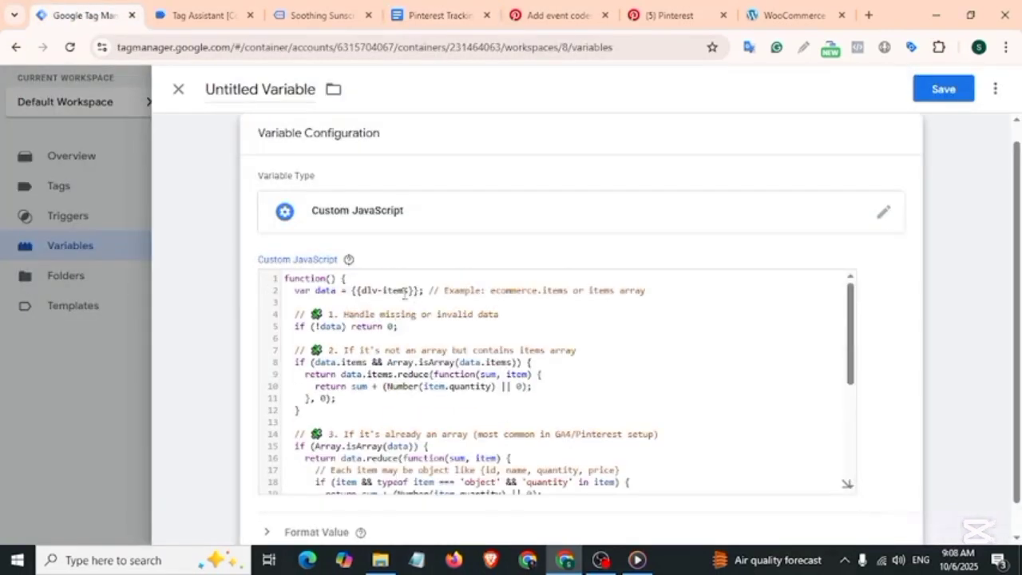
- Re-enter the variable reference assigned to data in the script by choosing dlv-items from the suggested variables
{"action": "left_click_drag", "start_coordinate": [420, 291], "coordinate": [353, 291]}
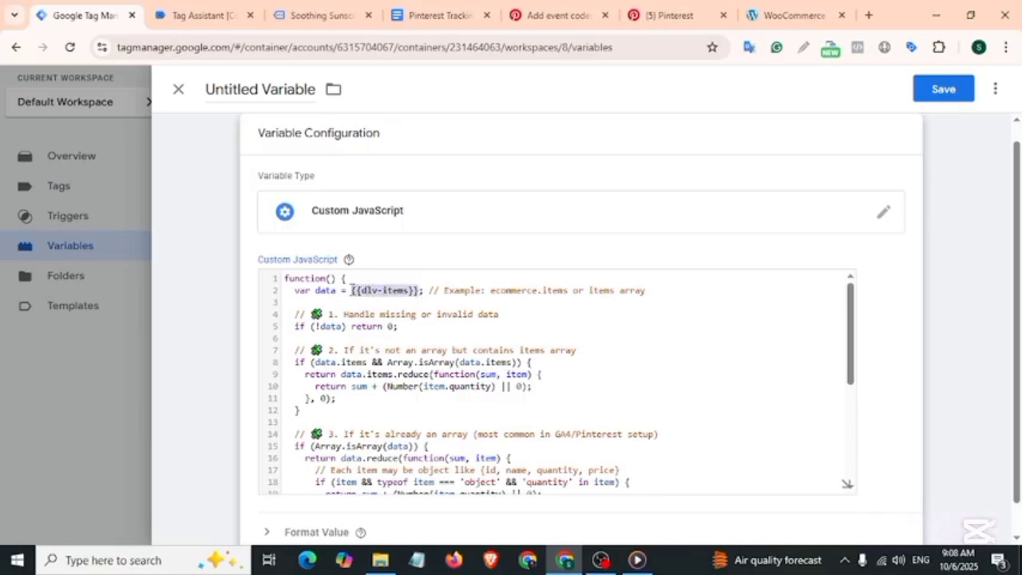
{"action": "key", "text": "BackSpace"}
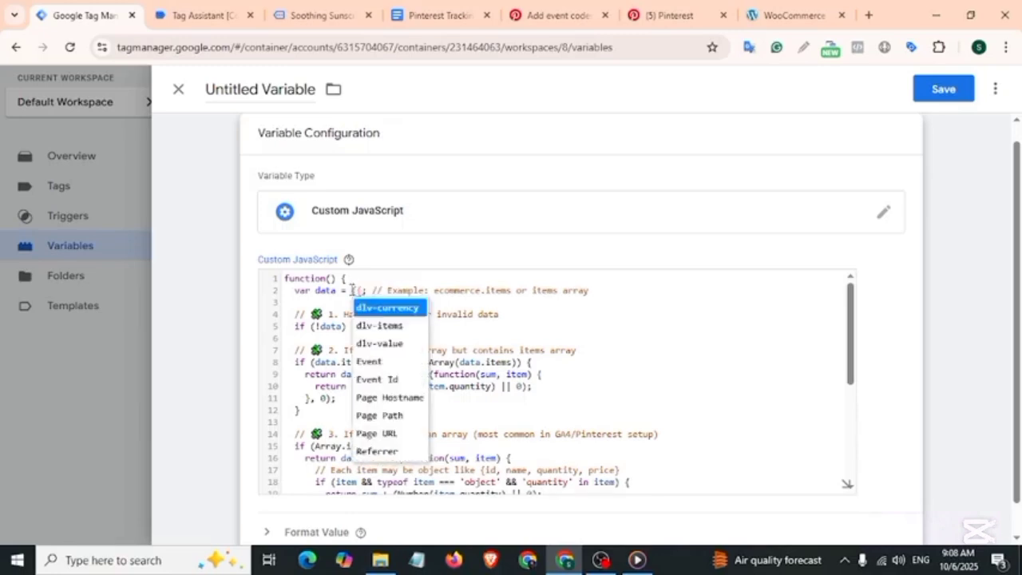
{"action": "left_click", "coordinate": [369, 326]}
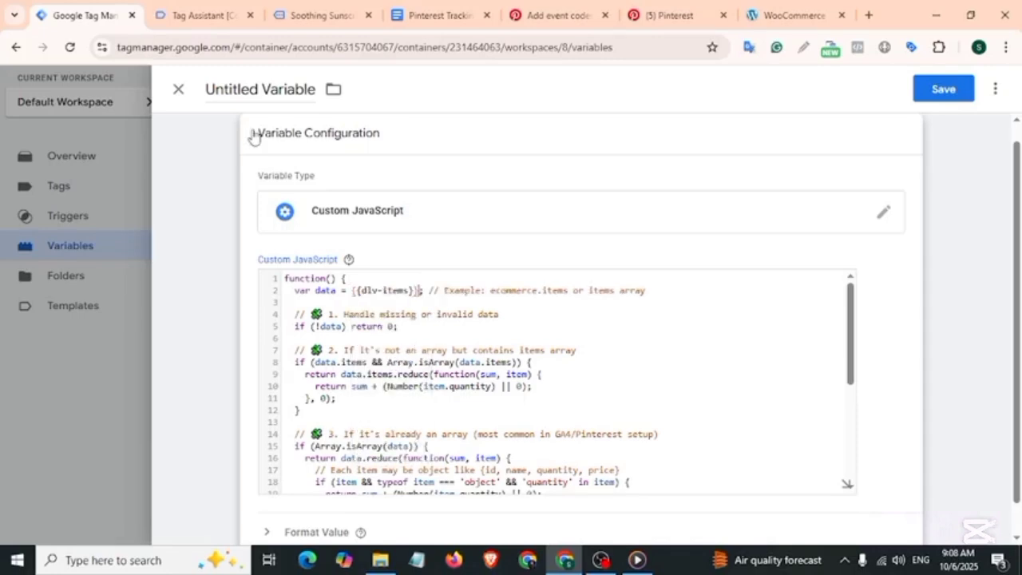
- Name the Custom JavaScript variable cjs-line-items and save it
{"action": "left_click", "coordinate": [271, 88]}
{"action": "key", "text": "ctrl+a"}
{"action": "key", "text": "BackSpace"}
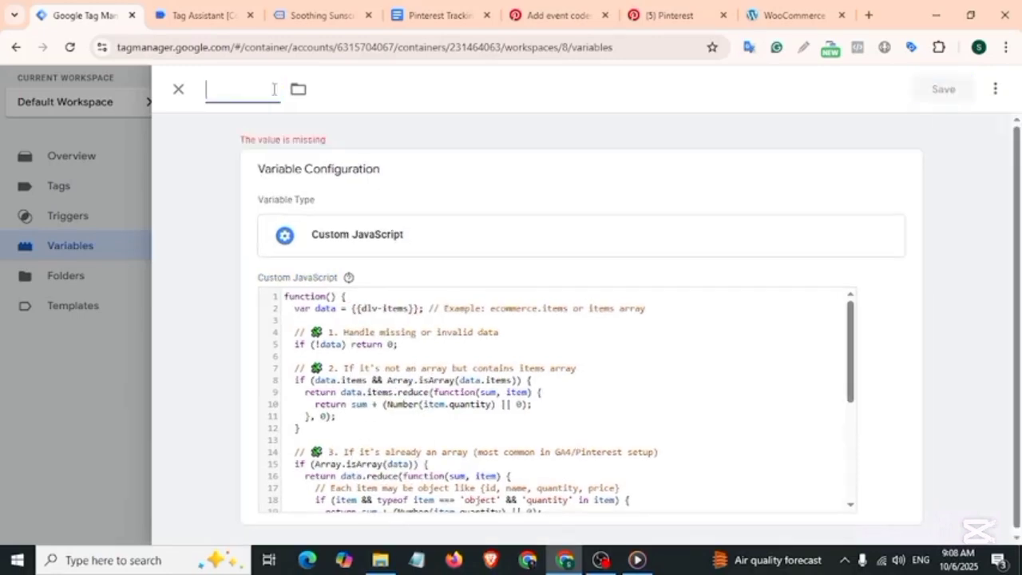
{"action": "type", "text": "cjs-line-items"}
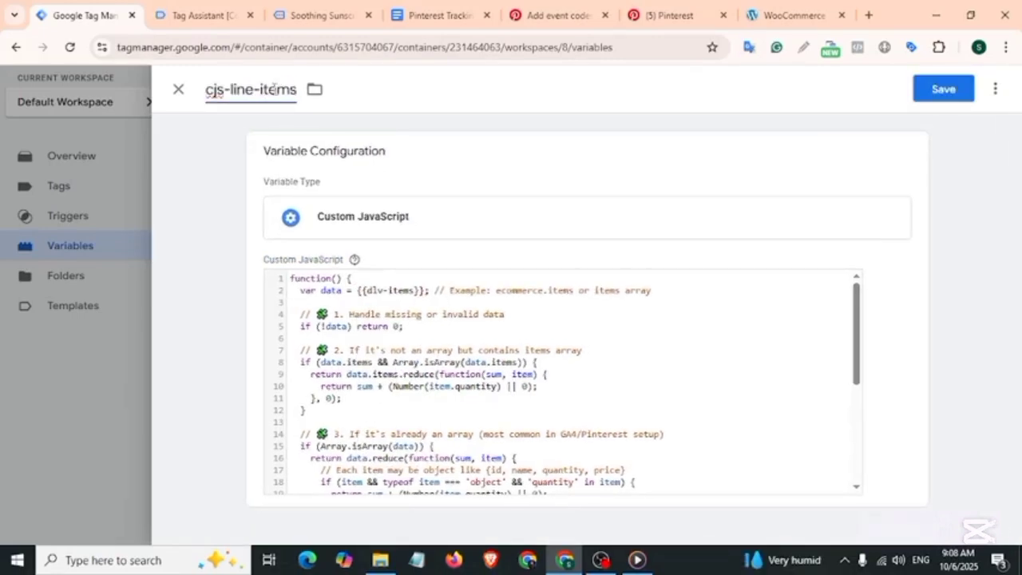
{"action": "left_click", "coordinate": [945, 90]}
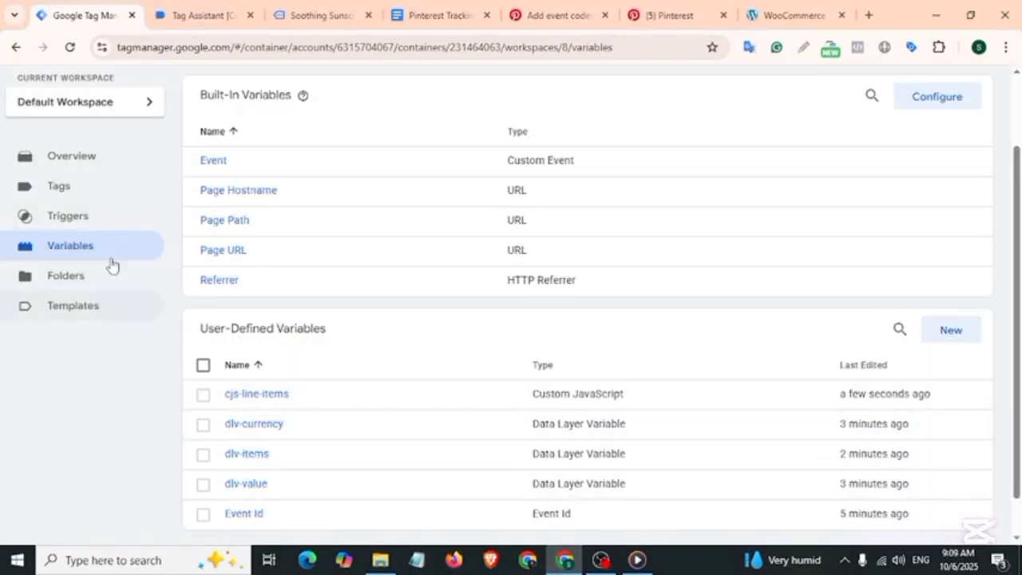
- Duplicate the Pinterest Page View Tag and rename the copy Pinterest Page Visit Tag
{"action": "left_click", "coordinate": [89, 195]}
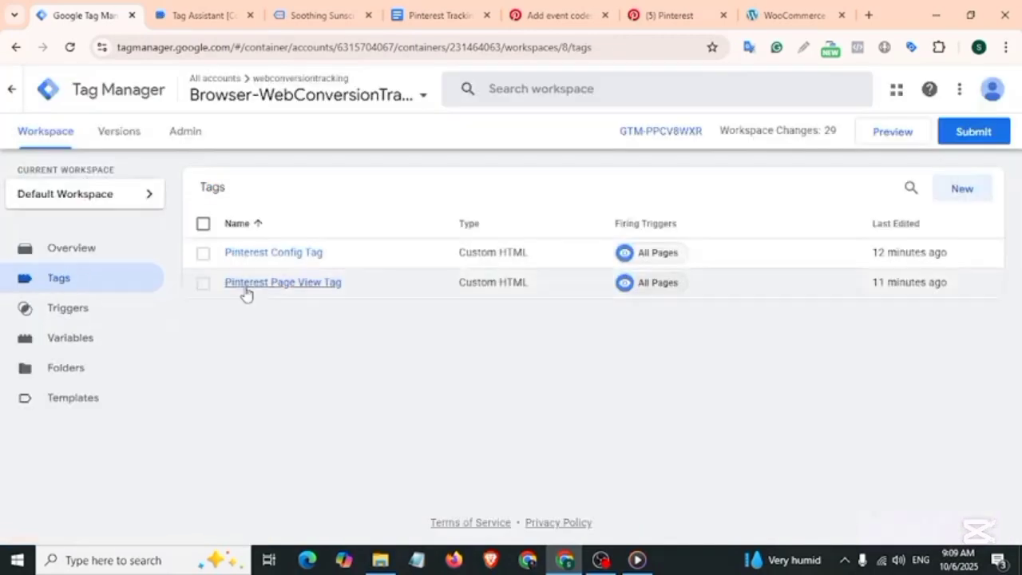
{"action": "left_click", "coordinate": [317, 287]}
{"action": "left_click", "coordinate": [995, 90]}
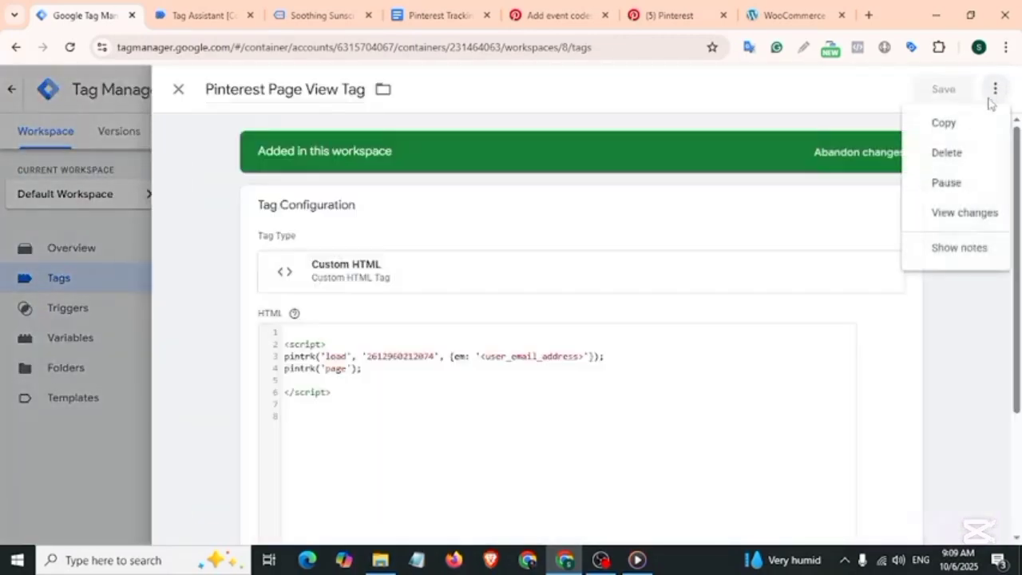
{"action": "left_click", "coordinate": [953, 126]}
{"action": "left_click_drag", "start_coordinate": [263, 88], "coordinate": [191, 89]}
{"action": "key", "text": "BackSpace"}
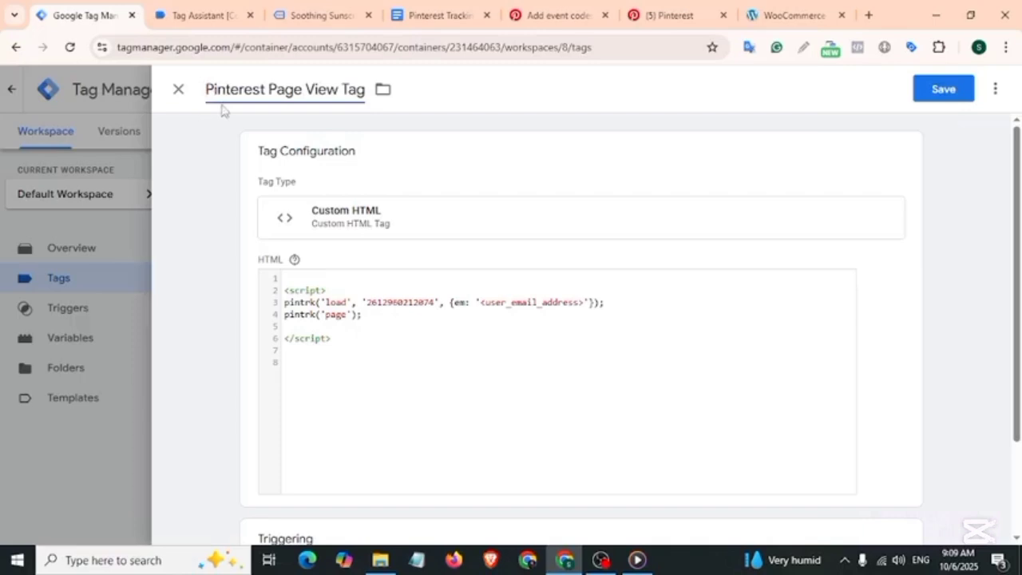
{"action": "double_click", "coordinate": [319, 89]}
{"action": "key", "text": "BackSpace"}
{"action": "type", "text": "Visit"}
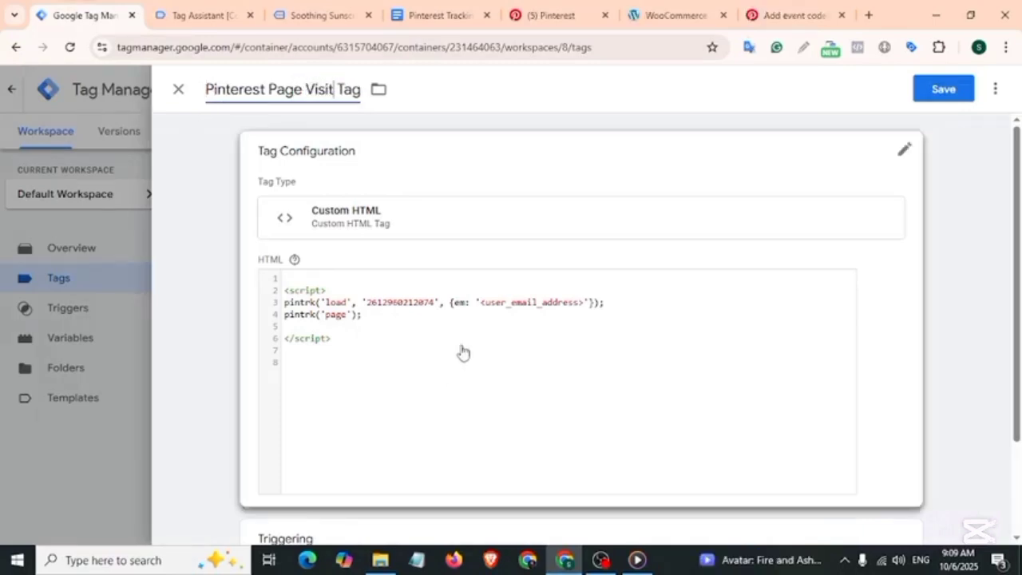
- Copy the pintrk 'track', 'pagevisit' call from Pinterest's PageVisit code and use it to replace the pintrk('page') line in the tag's HTML
{"action": "left_click", "coordinate": [554, 15]}
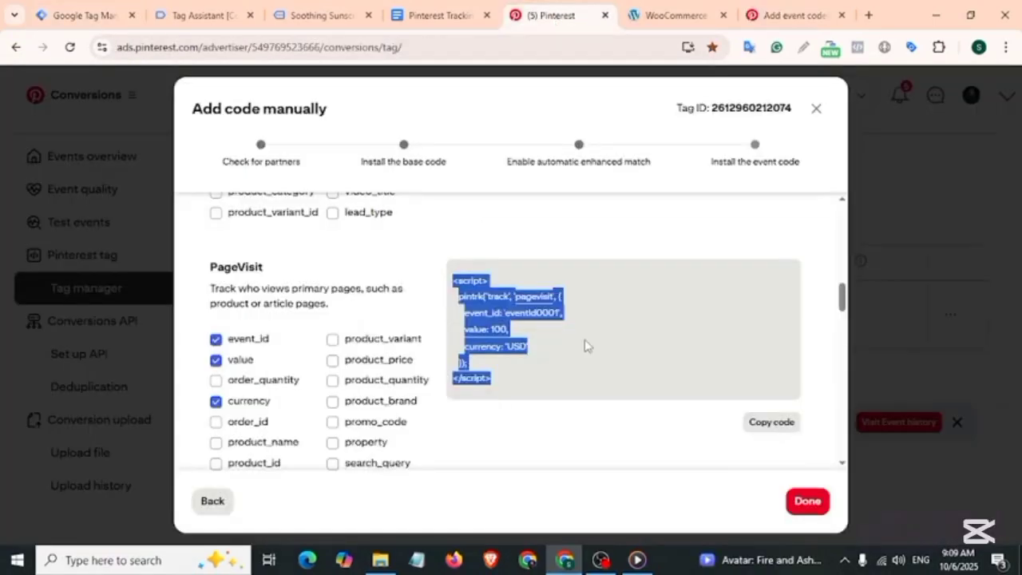
{"action": "left_click", "coordinate": [559, 345]}
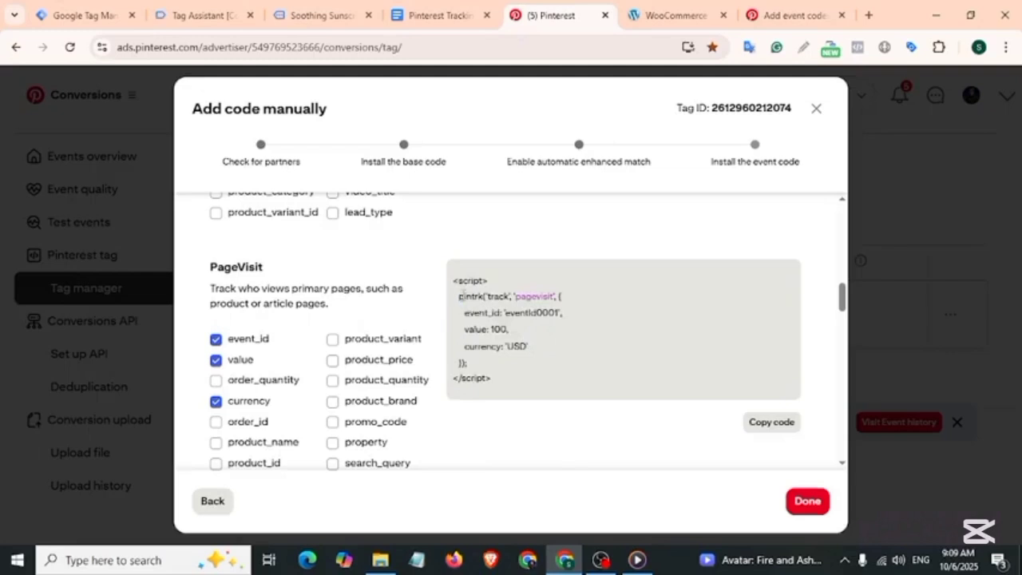
{"action": "left_click_drag", "start_coordinate": [458, 297], "coordinate": [556, 297]}
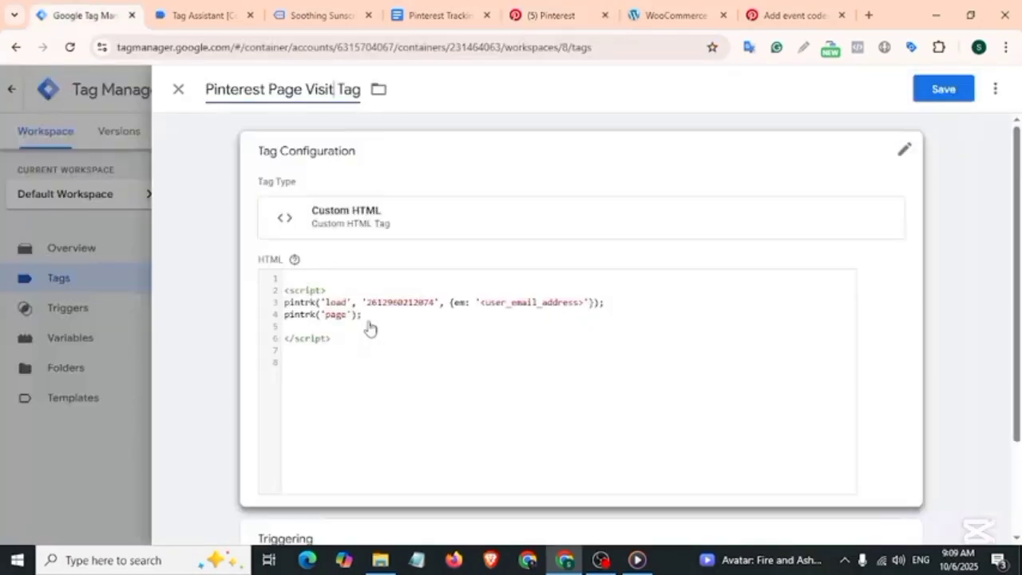
{"action": "left_click", "coordinate": [371, 331]}
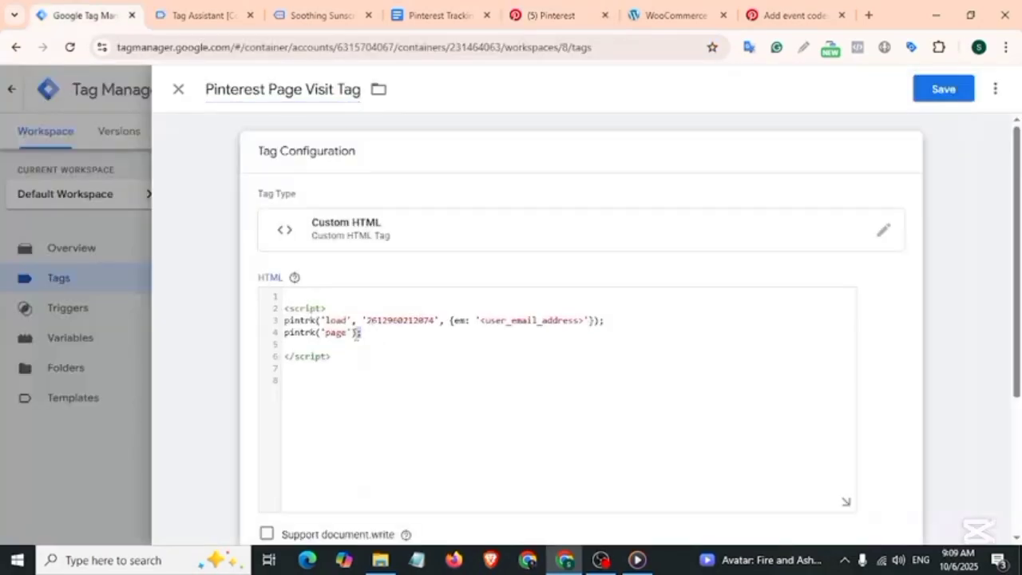
{"action": "left_click_drag", "start_coordinate": [359, 333], "coordinate": [287, 340]}
{"action": "key", "text": "BackSpace"}
{"action": "key", "text": "ctrl+v"}
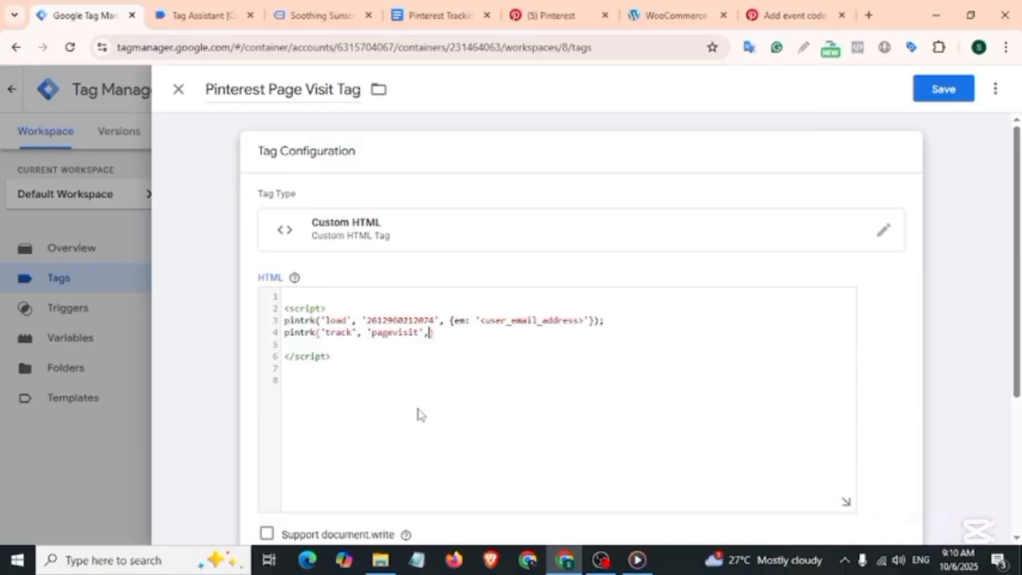
- Add a parameter object to the pagevisit call, spread over several lines, with value set to {{dlv-value}}
{"action": "type", "text": "{"}
{"action": "key", "text": "Return"}
{"action": "key", "text": "Return"}
{"action": "key", "text": "Return"}
{"action": "key", "text": "Return"}
{"action": "key", "text": "Return"}
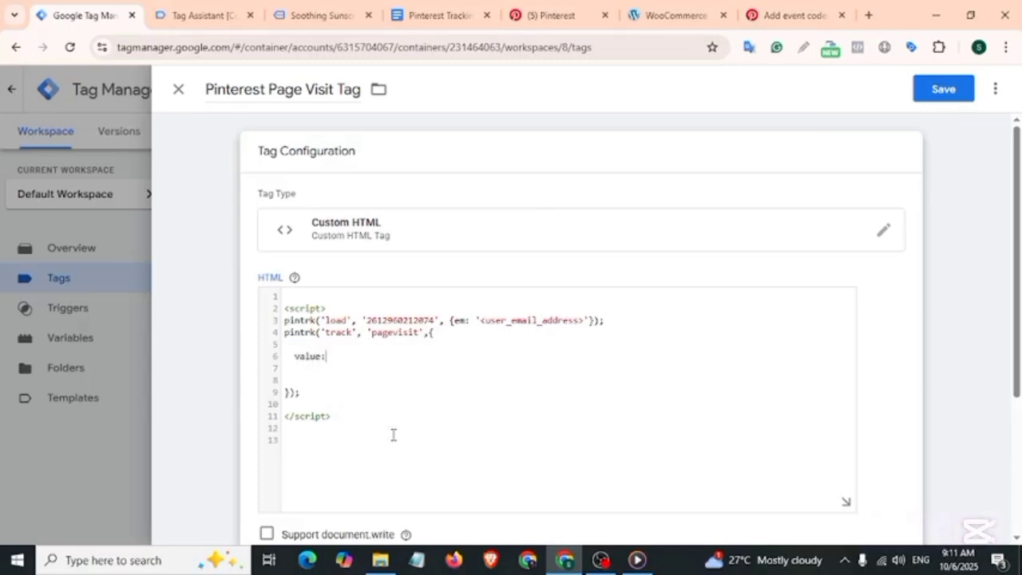
{"action": "type", "text": "{{"}
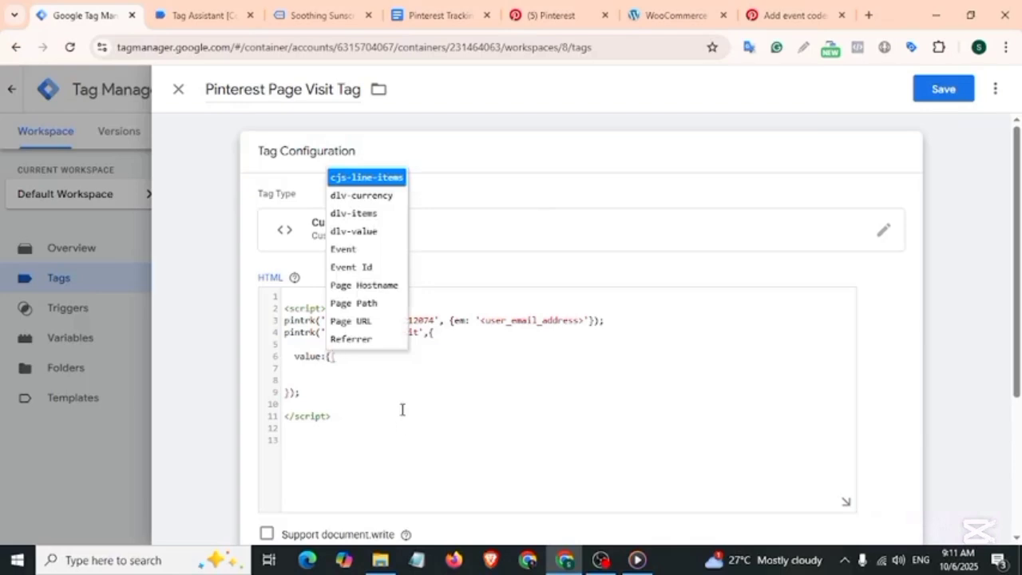
{"action": "left_click", "coordinate": [367, 233]}
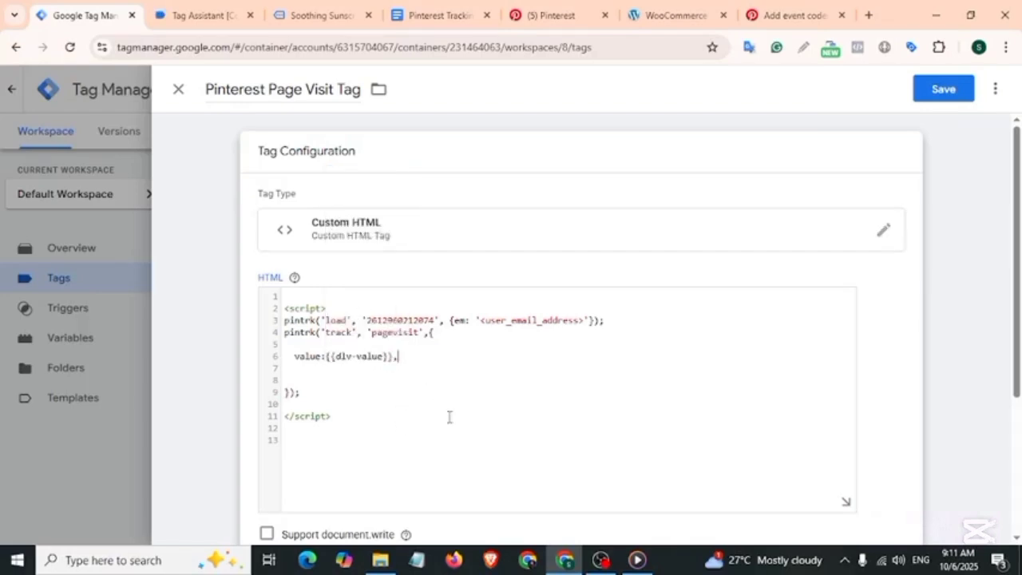
- Add a currency parameter set to {{dlv-currency}} below the value line in the pagevisit call
{"action": "key", "text": "Return"}
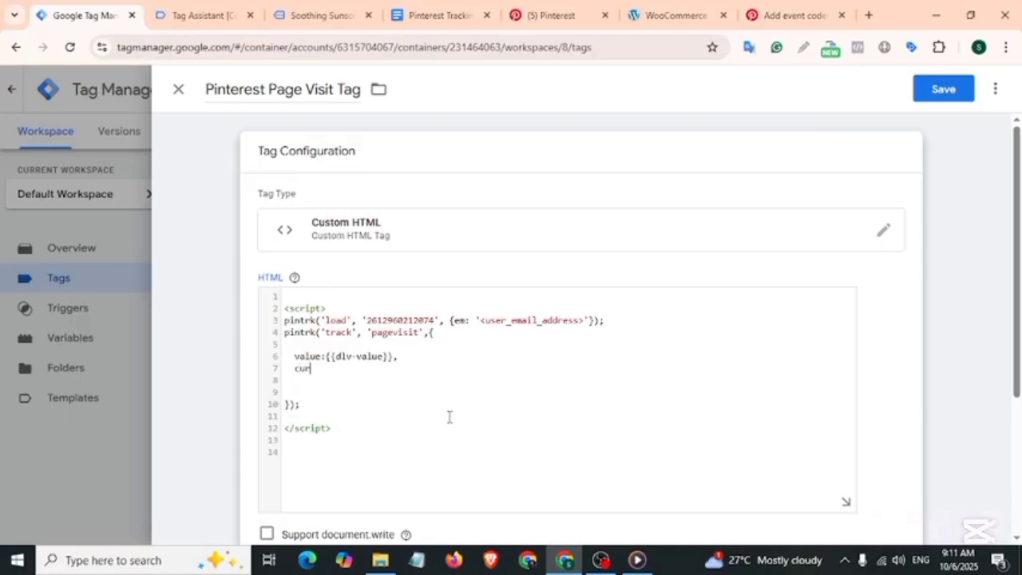
{"action": "type", "text": "currency:{{"}
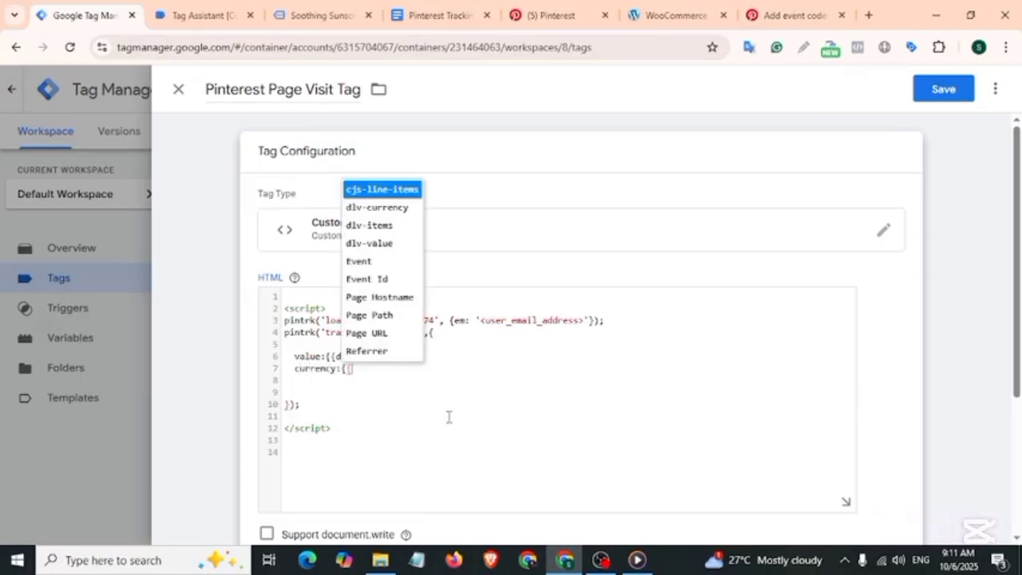
{"action": "left_click", "coordinate": [388, 209]}
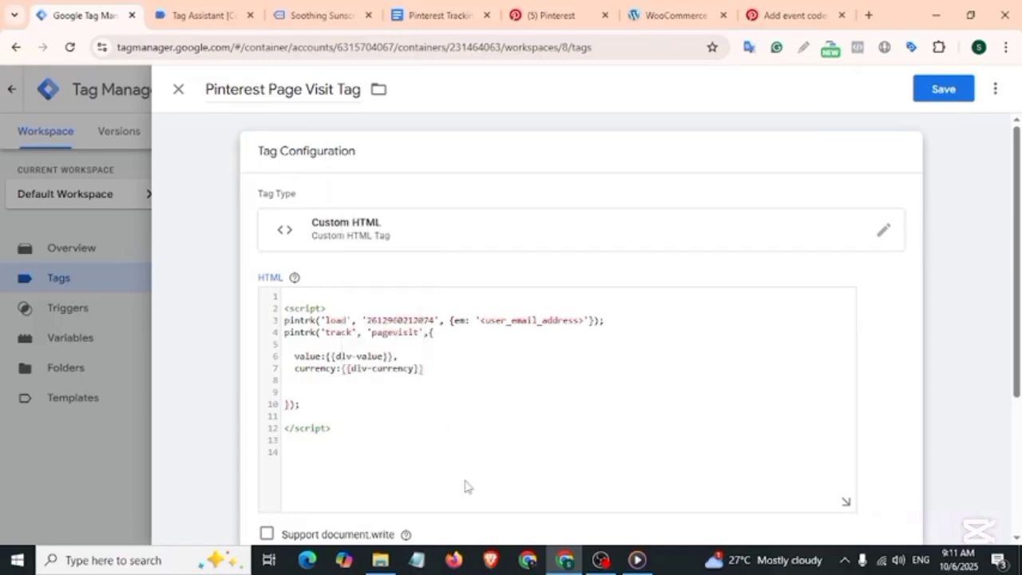
{"action": "type", "text": ","}
{"action": "key", "text": "Return"}
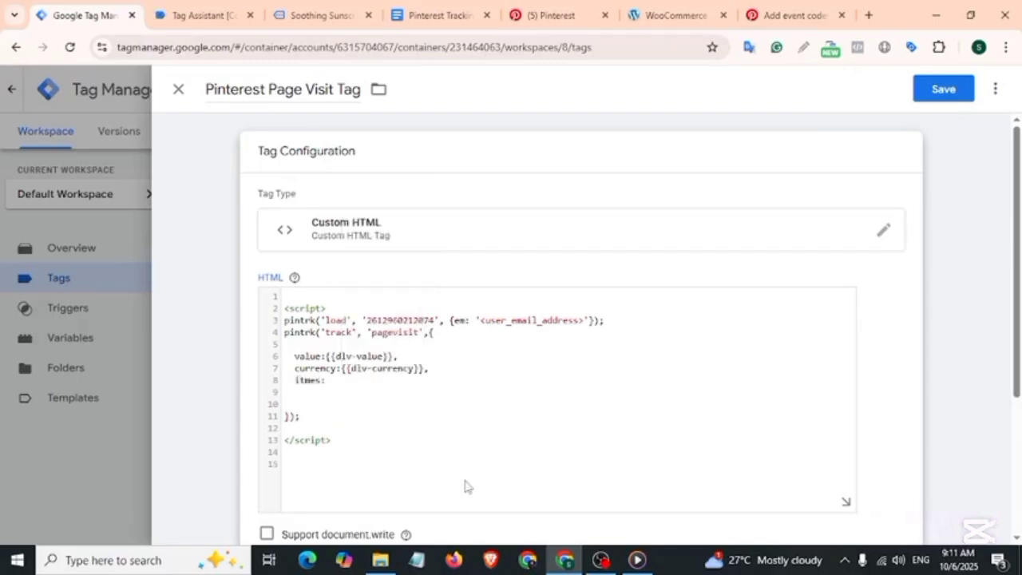
- Add an items parameter set to {{cjs-line-items}} and an event_id parameter set to {{Event Id}}
{"action": "type", "text": "itmes:{{"}
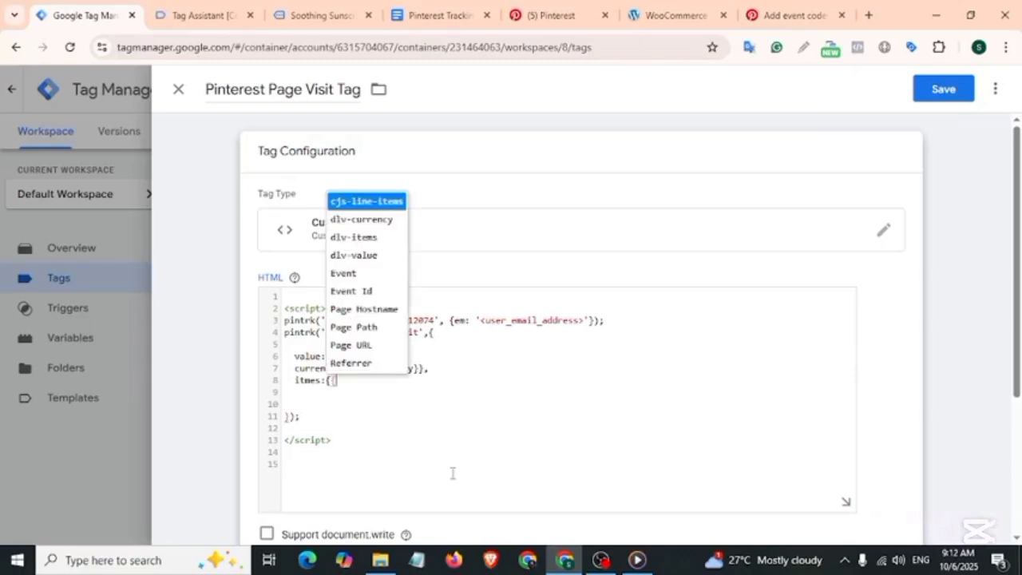
{"action": "left_click", "coordinate": [381, 204]}
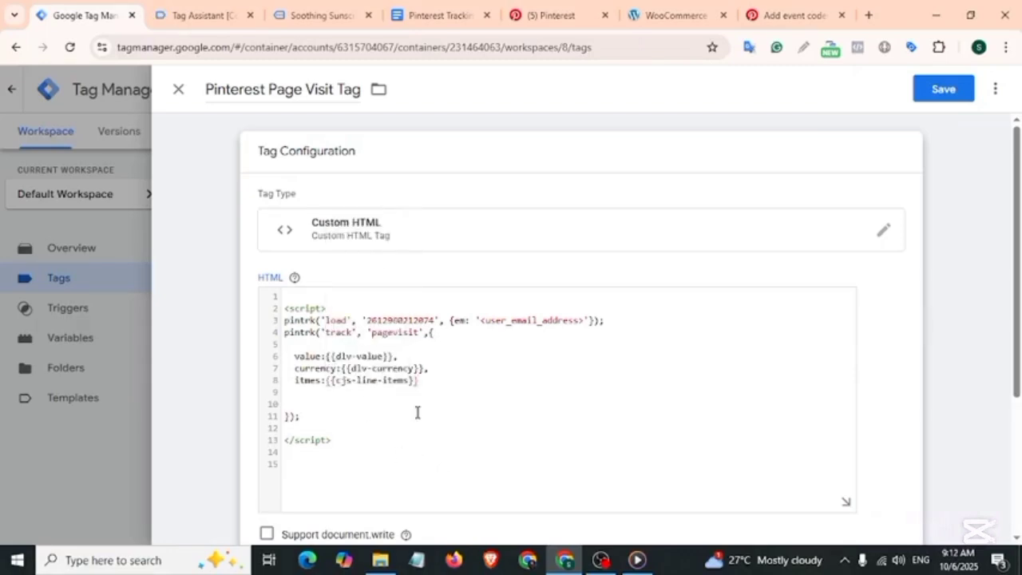
{"action": "key", "text": "Return"}
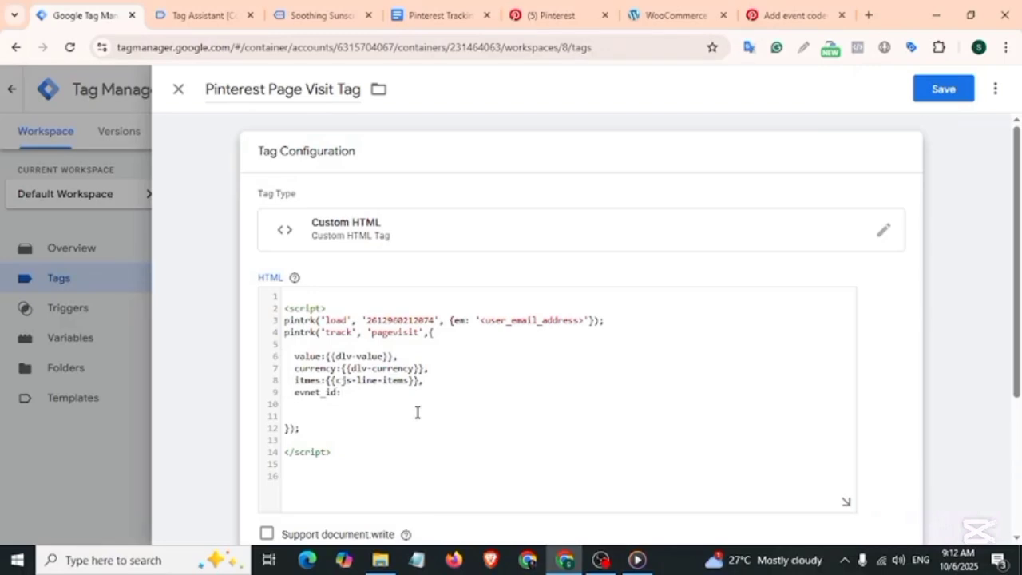
{"action": "type", "text": "evnet_id:{{"}
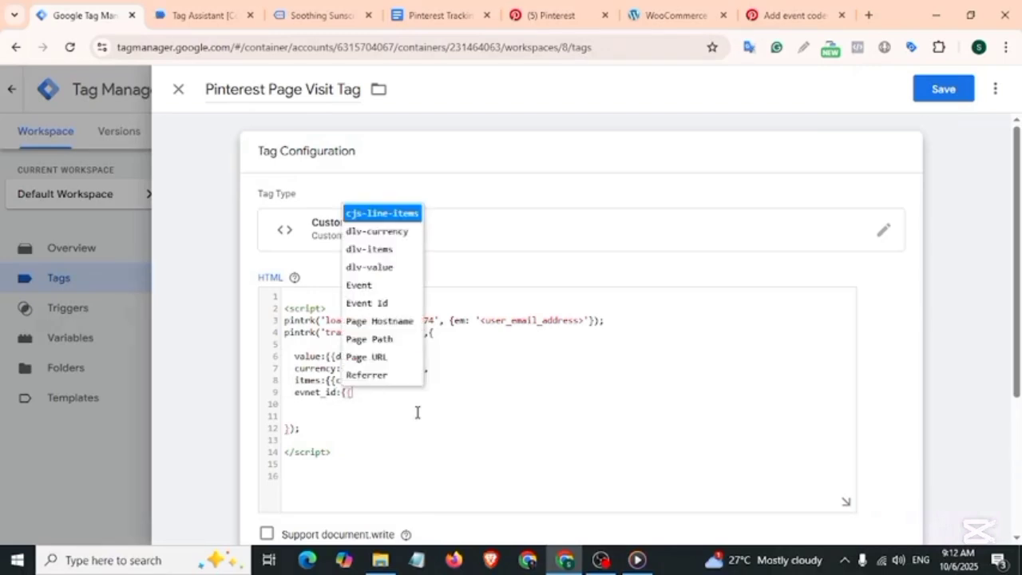
{"action": "left_click", "coordinate": [375, 303]}
- Replace the pagevisit event name in the tag's track call with PageVisit, copied from the event's heading in Pinterest's code setup
{"action": "double_click", "coordinate": [372, 334]}
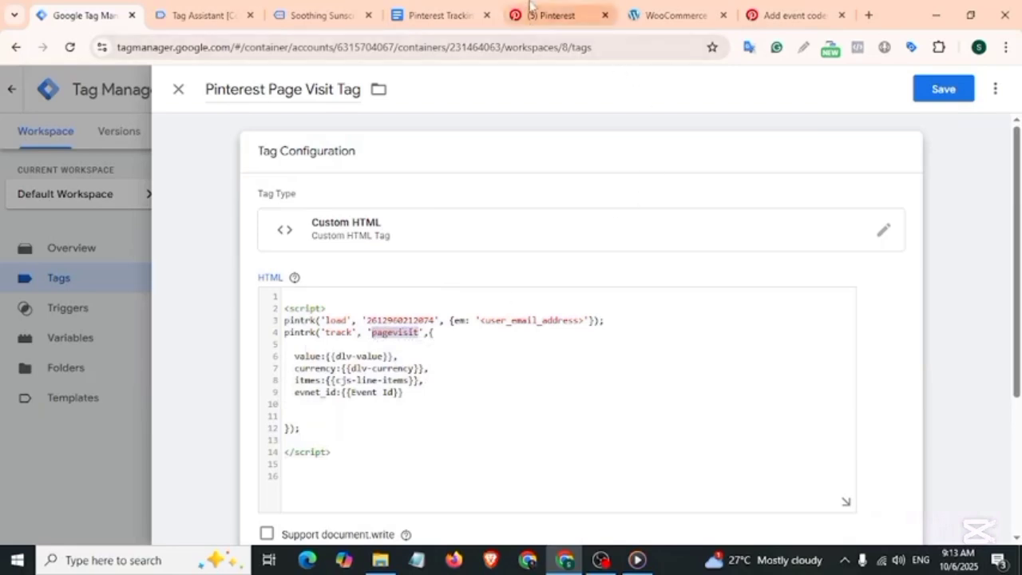
{"action": "left_click", "coordinate": [552, 15]}
{"action": "scroll", "coordinate": [302, 352], "scroll_direction": "up", "scroll_amount": 1}
{"action": "scroll", "coordinate": [302, 351], "scroll_direction": "up", "scroll_amount": 1}
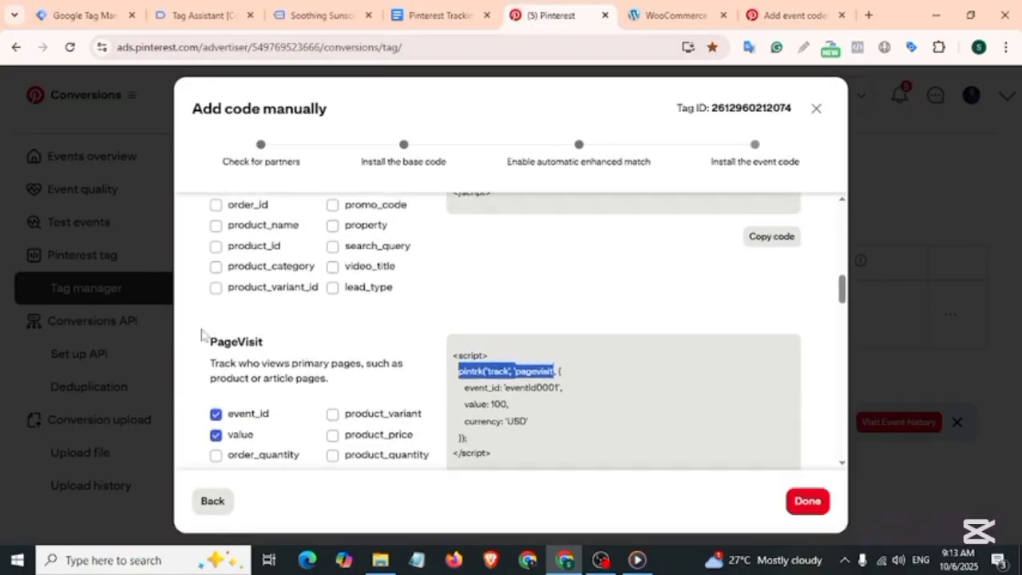
{"action": "left_click_drag", "start_coordinate": [209, 342], "coordinate": [270, 347]}
{"action": "key", "text": "ctrl+c"}
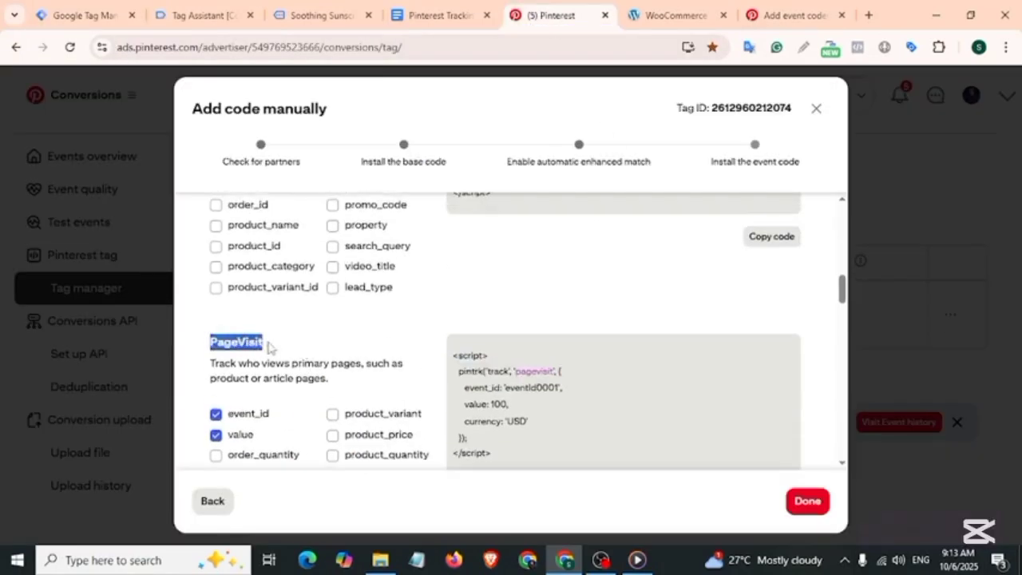
{"action": "key", "text": "ctrl+1"}
{"action": "key", "text": "ctrl+v"}
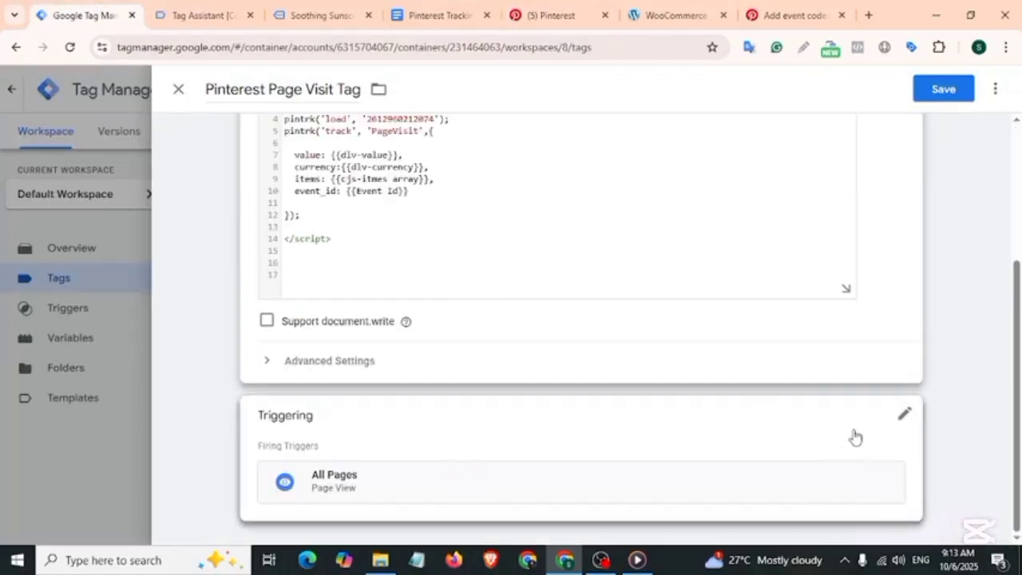
- Remove the All Pages firing trigger from the Pinterest Page Visit Tag
{"action": "left_click", "coordinate": [904, 419]}
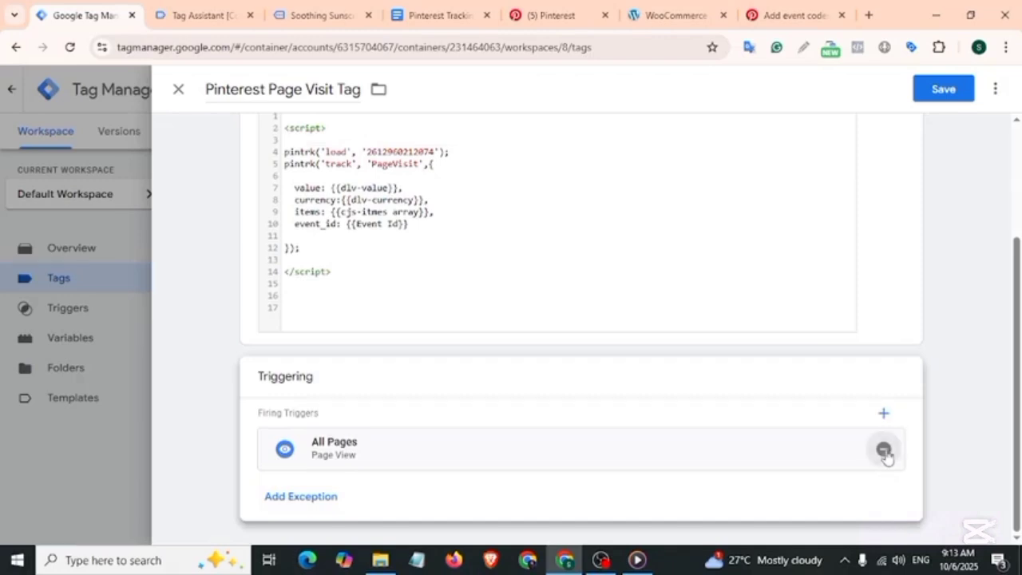
{"action": "left_click", "coordinate": [883, 451]}
{"action": "scroll", "coordinate": [719, 431], "scroll_direction": "down", "scroll_amount": 1}
- Create a new firing trigger of type Custom Event for the tag
{"action": "left_click", "coordinate": [575, 417]}
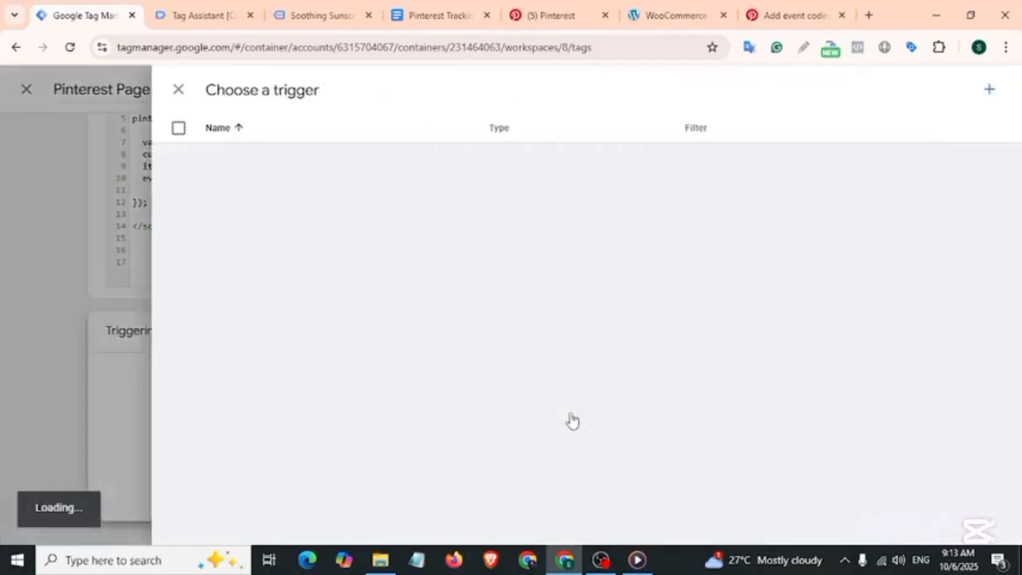
{"action": "left_click", "coordinate": [990, 91]}
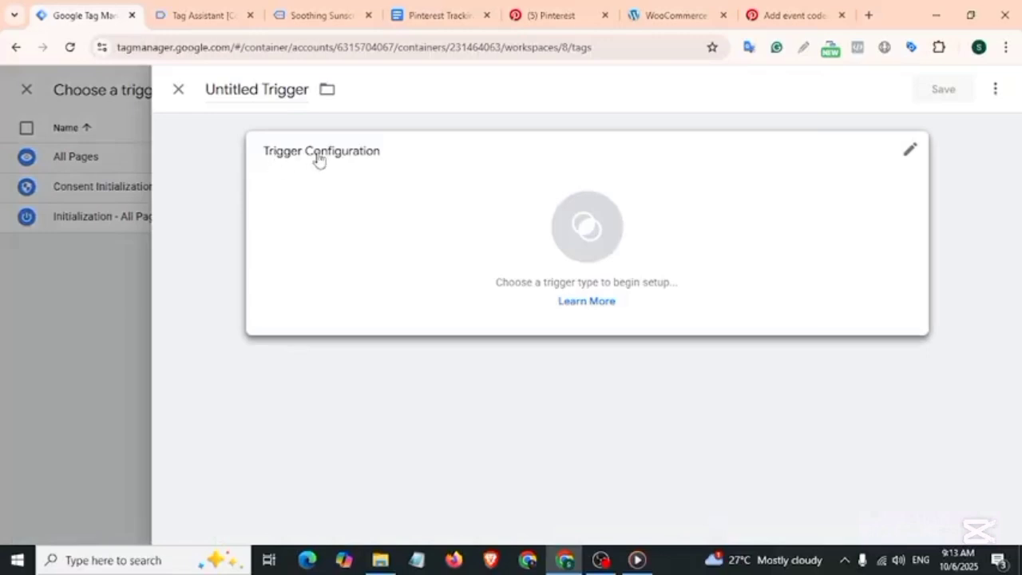
{"action": "left_click", "coordinate": [443, 218]}
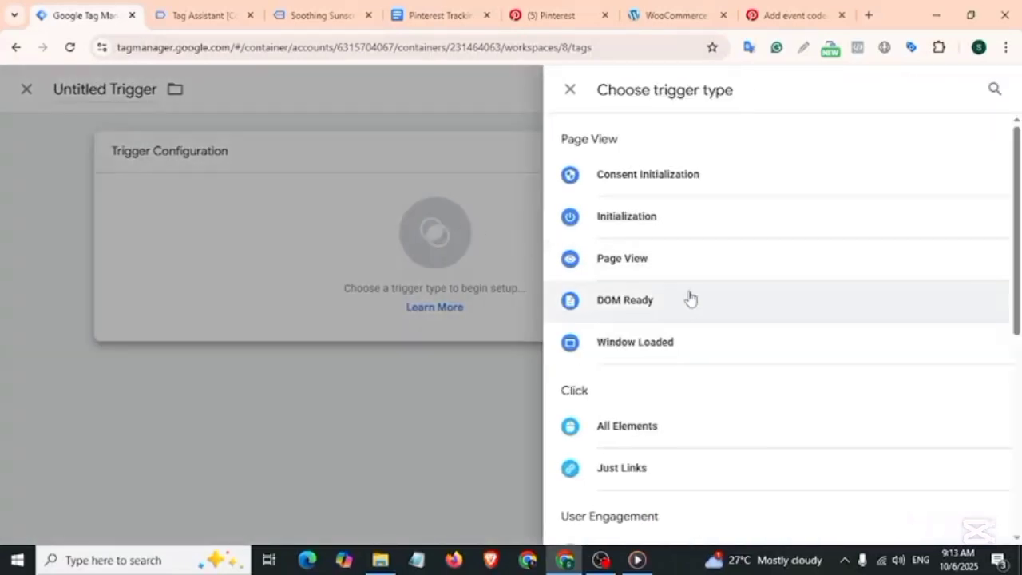
{"action": "scroll", "coordinate": [689, 297], "scroll_direction": "down", "scroll_amount": 5}
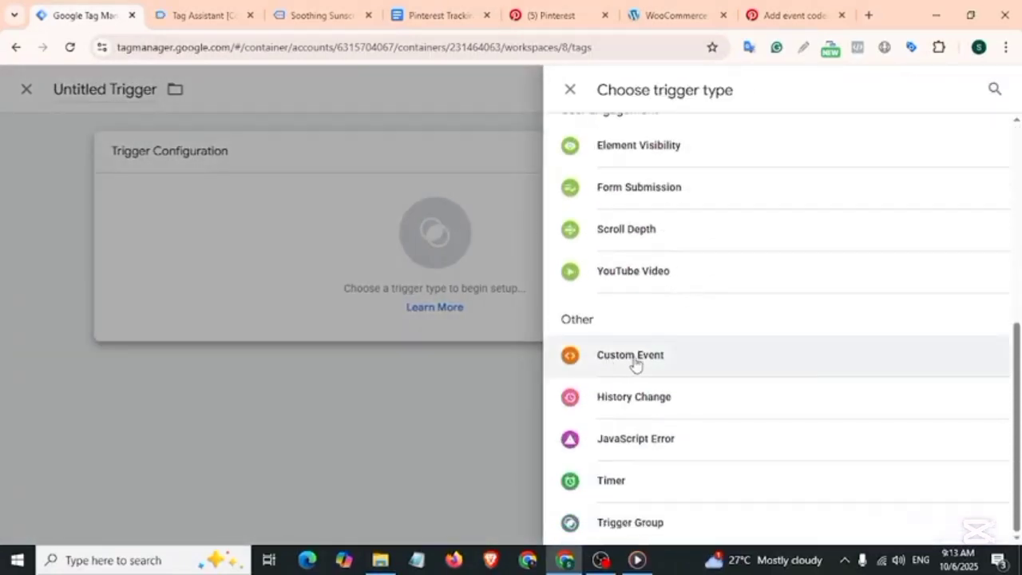
{"action": "left_click", "coordinate": [650, 359]}
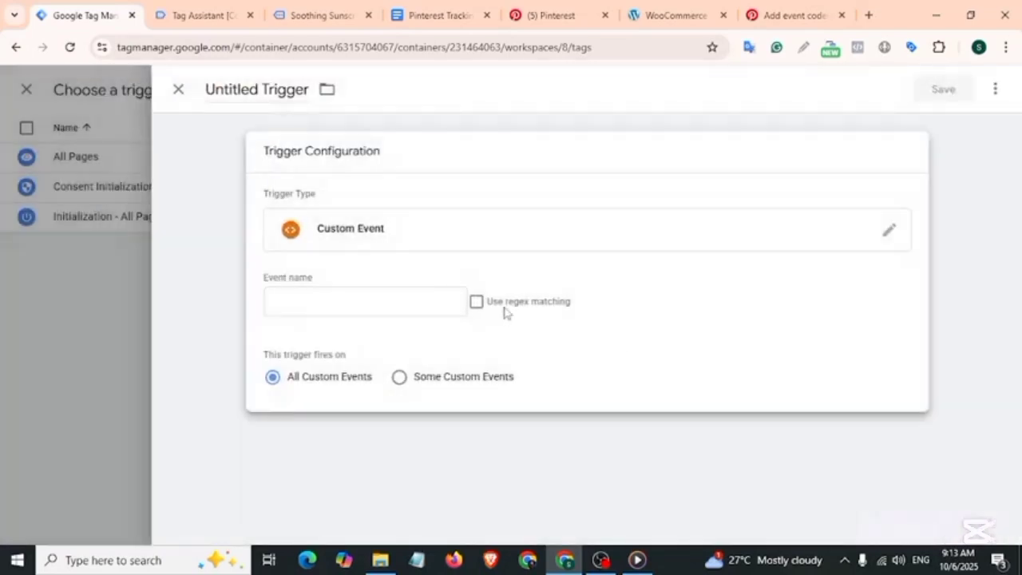
- Copy the view_item event name from the Tag Assistant data and use it as the trigger's event name
{"action": "left_click", "coordinate": [199, 15]}
{"action": "scroll", "coordinate": [341, 278], "scroll_direction": "up", "scroll_amount": 10}
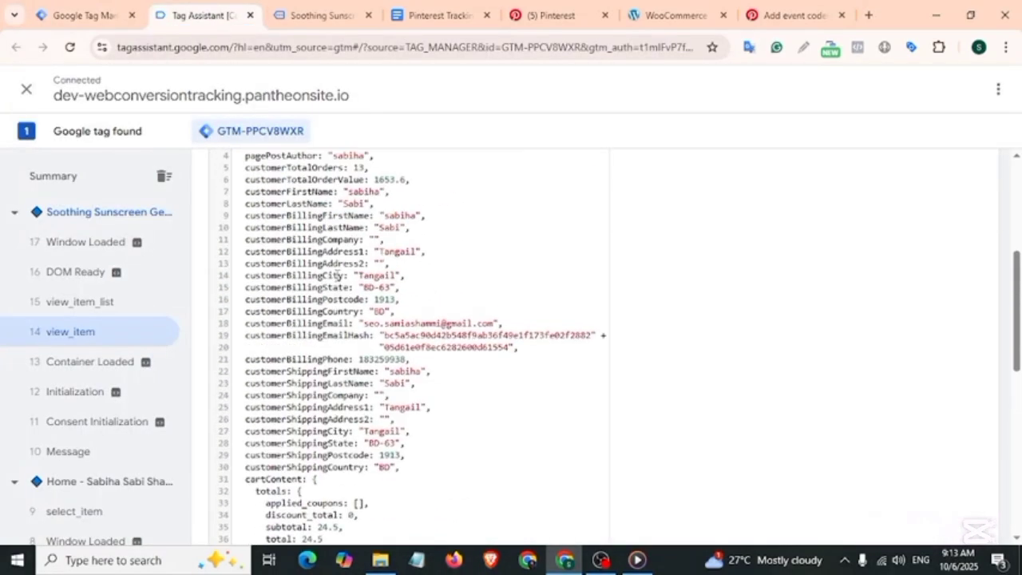
{"action": "left_click_drag", "start_coordinate": [331, 201], "coordinate": [381, 200]}
{"action": "key", "text": "ctrl+c"}
{"action": "key", "text": "ctrl+shift+Tab"}
{"action": "left_click", "coordinate": [289, 311]}
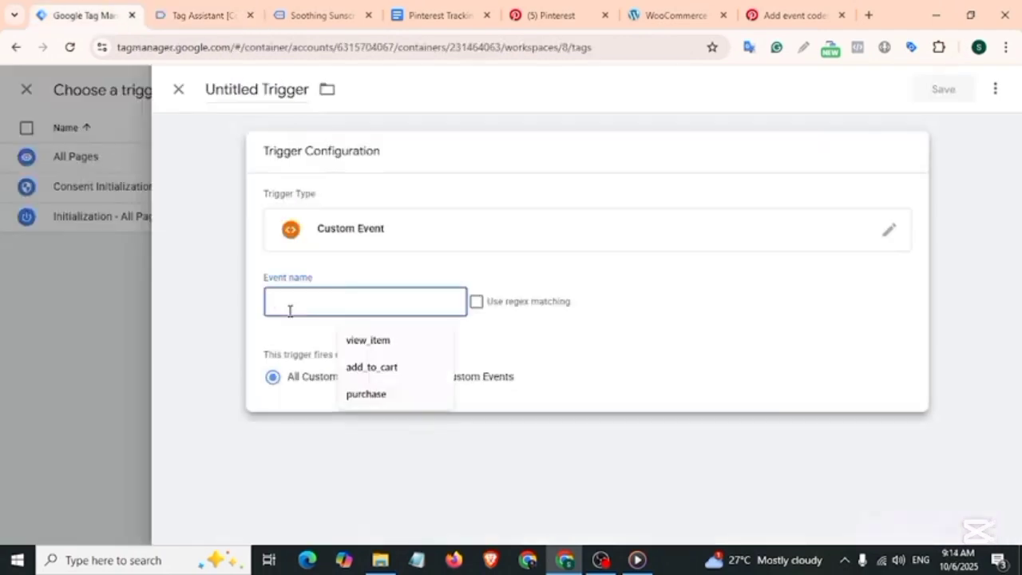
{"action": "key", "text": "ctrl+v"}
- Name the trigger Pinterest Page Visit-Trigger, save it, and save the Pinterest Page Visit Tag
{"action": "left_click", "coordinate": [264, 89]}
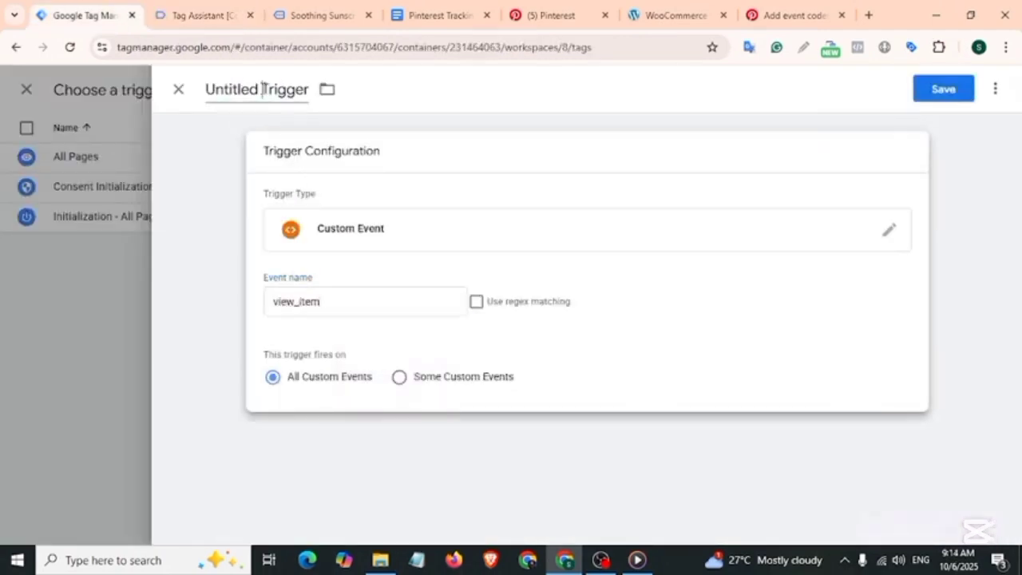
{"action": "key", "text": "ctrl+a"}
{"action": "key", "text": "BackSpace"}
{"action": "type", "text": "Pinterest Pa"}
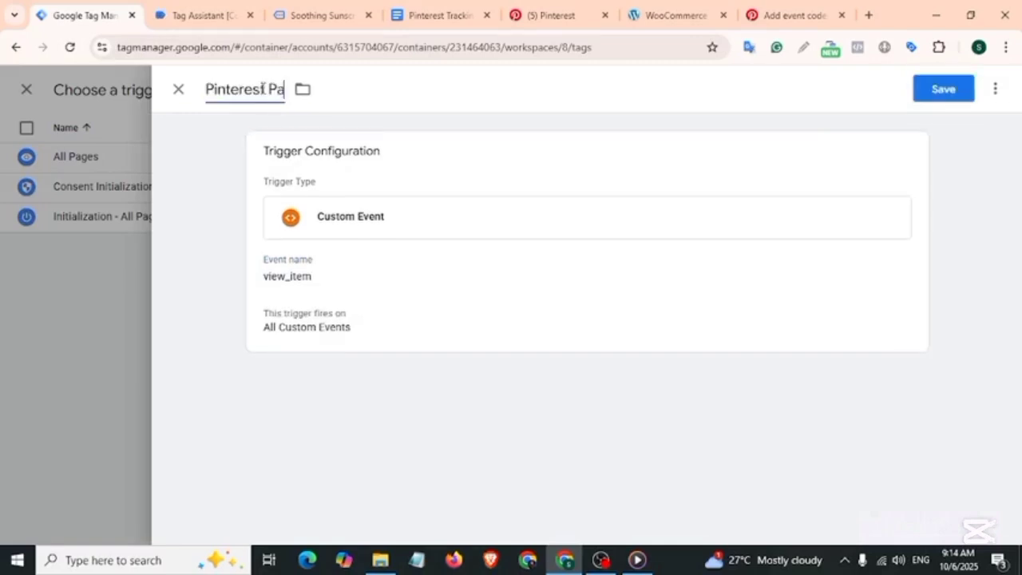
{"action": "type", "text": "ge Visit-Trigger"}
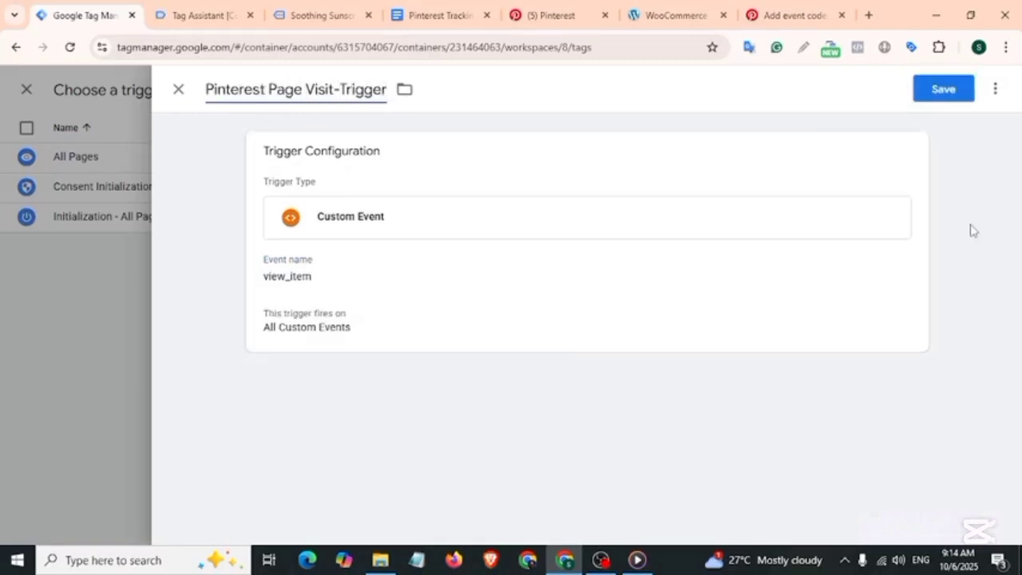
{"action": "left_click", "coordinate": [931, 96]}
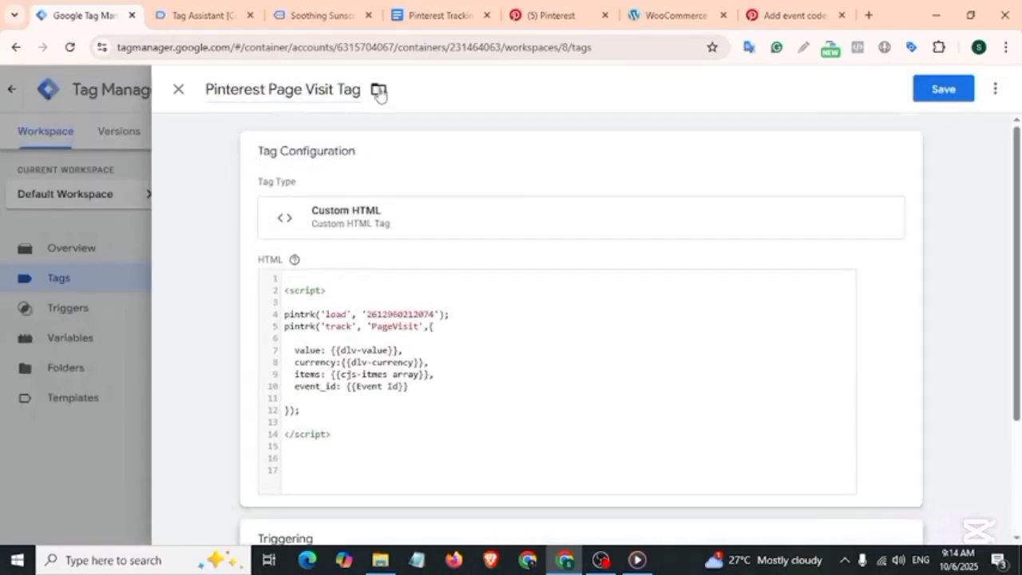
{"action": "left_click", "coordinate": [944, 88]}
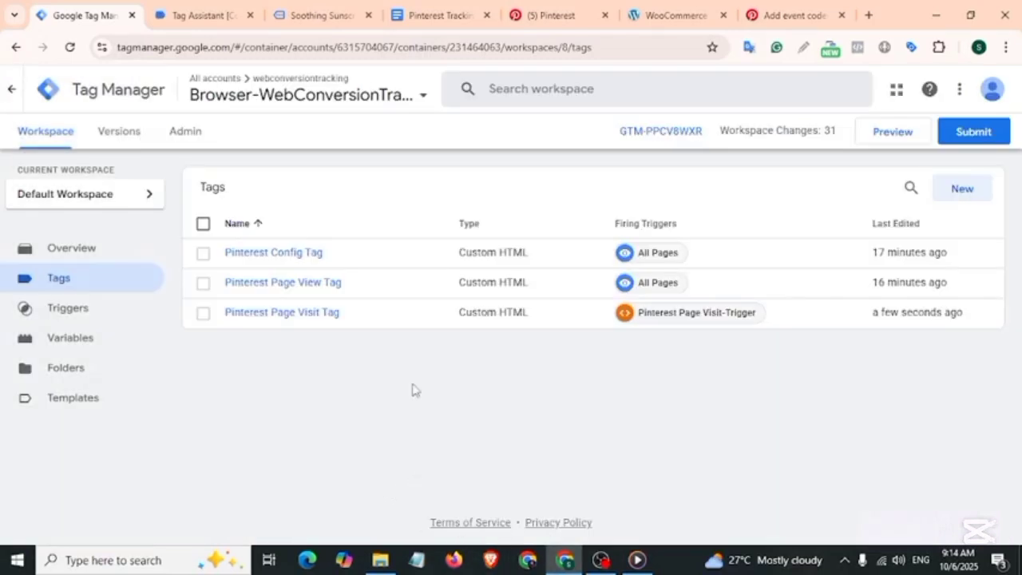
- Add one Soothing Sunscreen Gel to the cart on the store's product page
{"action": "left_click", "coordinate": [316, 16]}
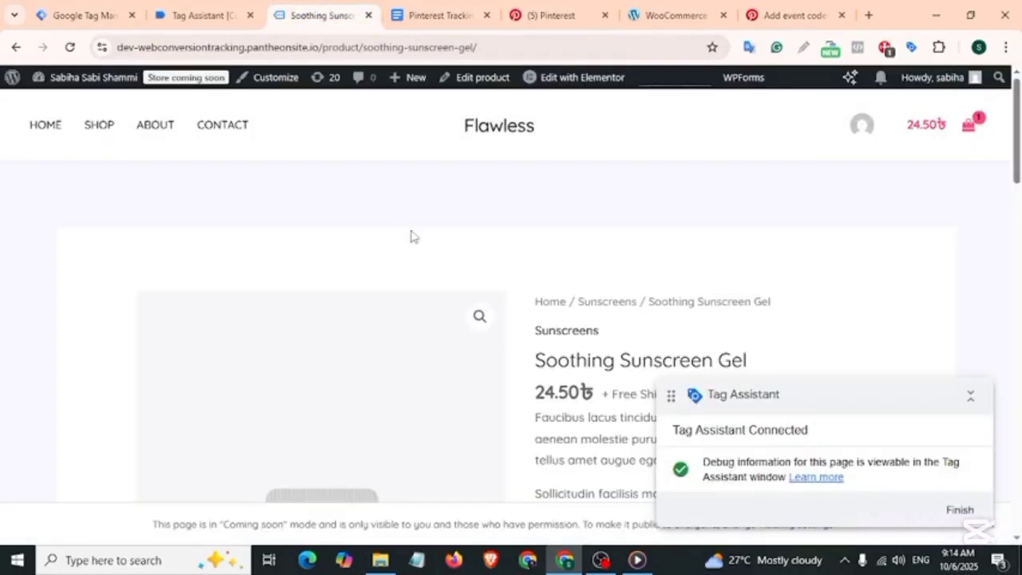
{"action": "scroll", "coordinate": [433, 263], "scroll_direction": "down", "scroll_amount": 4}
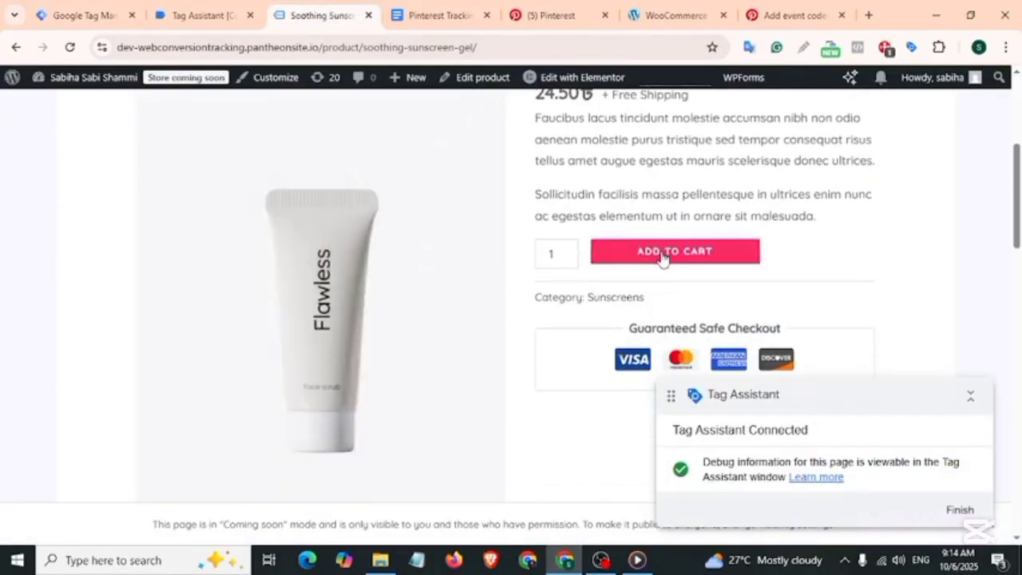
{"action": "left_click", "coordinate": [661, 254]}
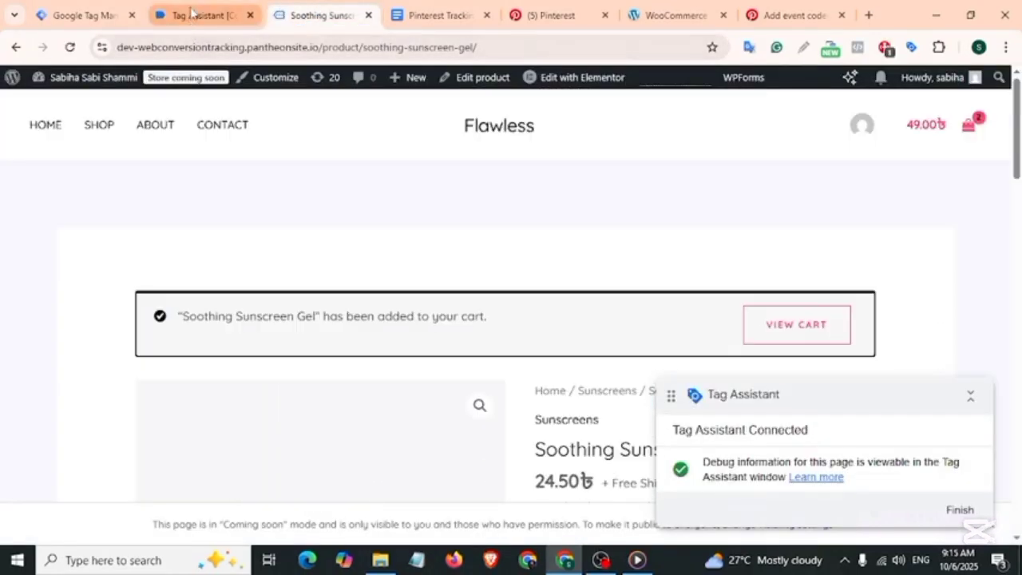
- Examine the add_to_cart event's ecommerce data layer in Tag Assistant, including currency, value, and item quantity
{"action": "left_click", "coordinate": [192, 13]}
{"action": "scroll", "coordinate": [93, 364], "scroll_direction": "down", "scroll_amount": 2}
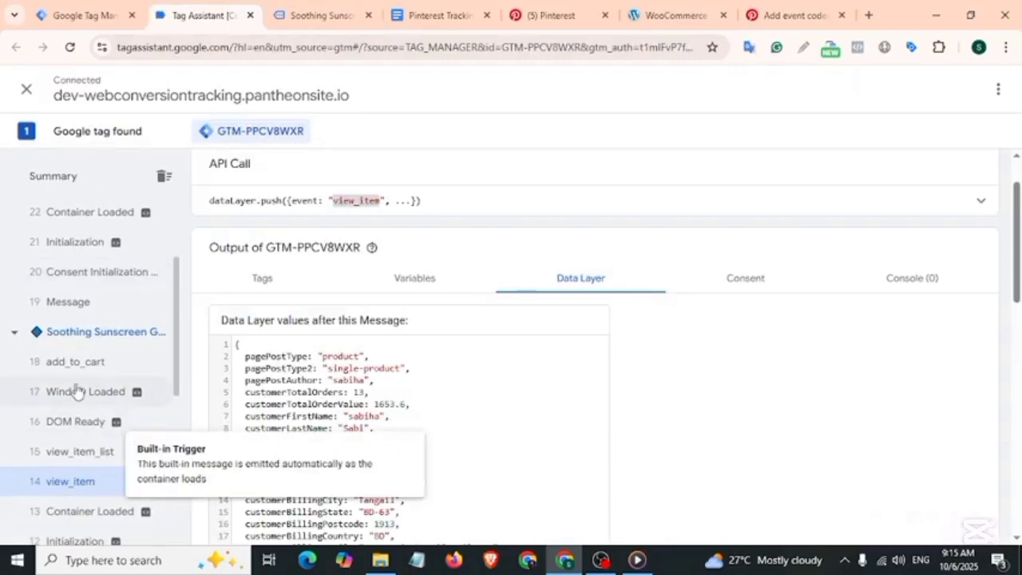
{"action": "left_click", "coordinate": [94, 364]}
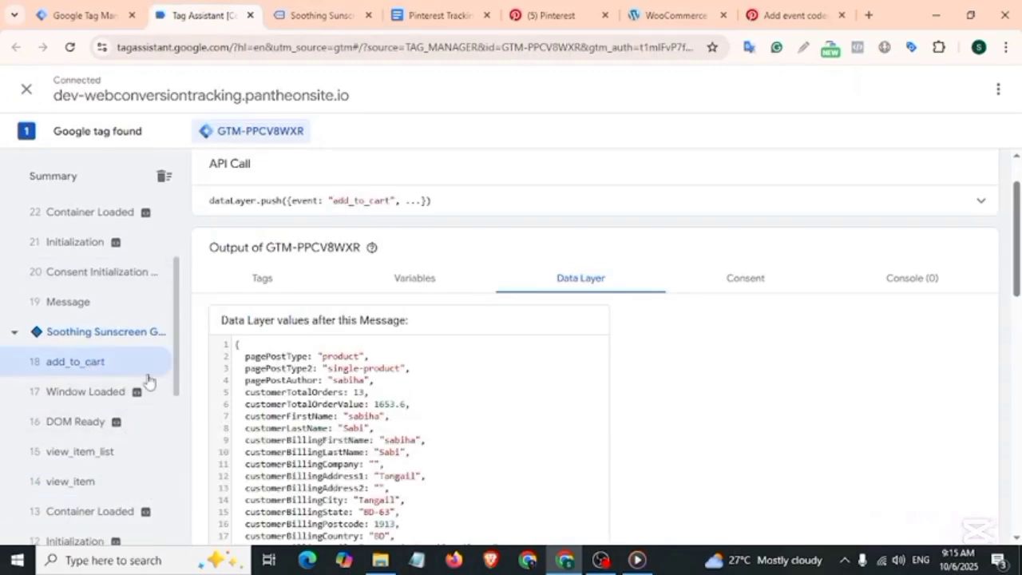
{"action": "scroll", "coordinate": [475, 367], "scroll_direction": "down", "scroll_amount": 2}
{"action": "scroll", "coordinate": [475, 369], "scroll_direction": "down", "scroll_amount": 7}
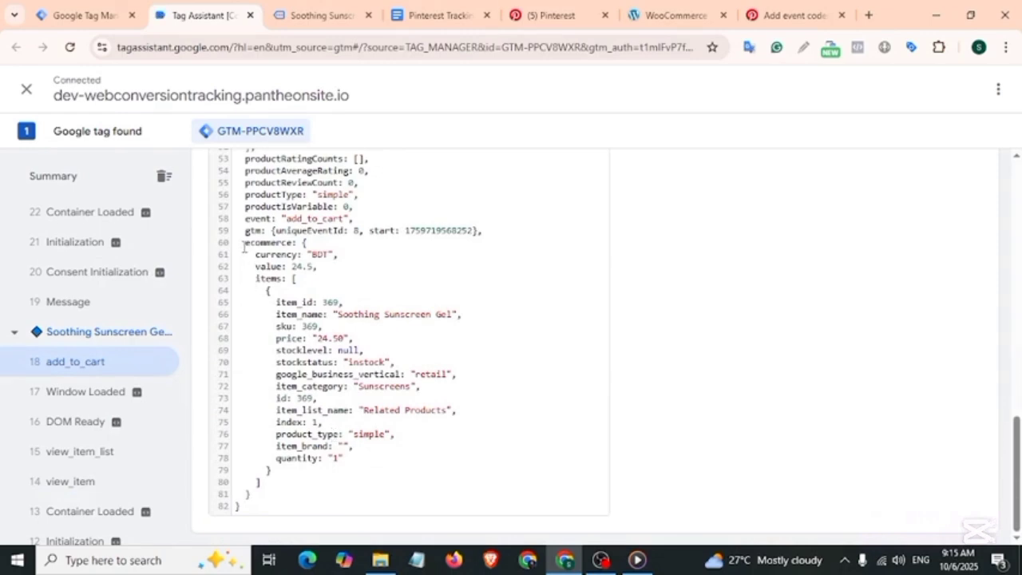
{"action": "left_click_drag", "start_coordinate": [243, 244], "coordinate": [288, 266]}
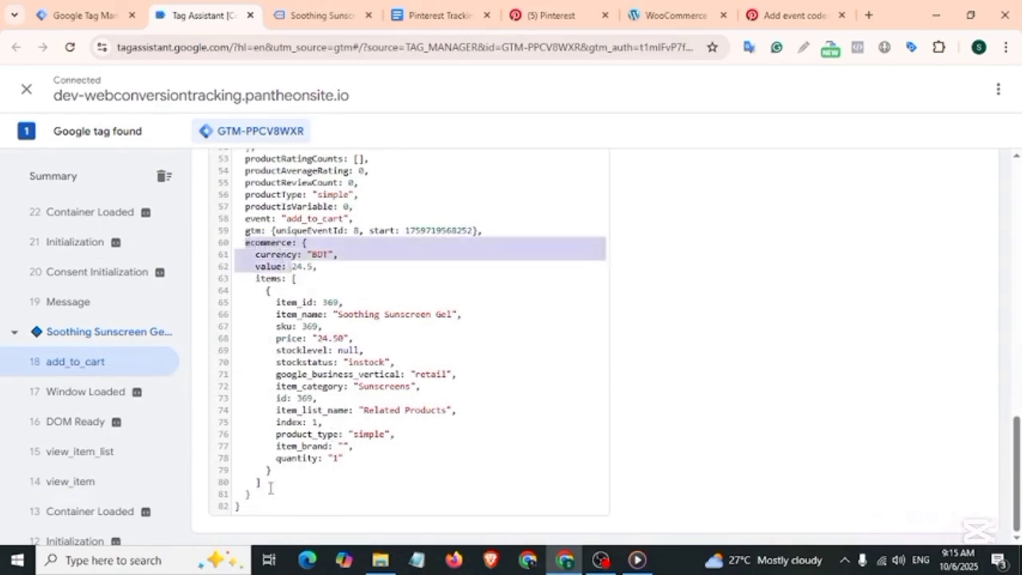
{"action": "left_click_drag", "start_coordinate": [278, 461], "coordinate": [318, 460]}
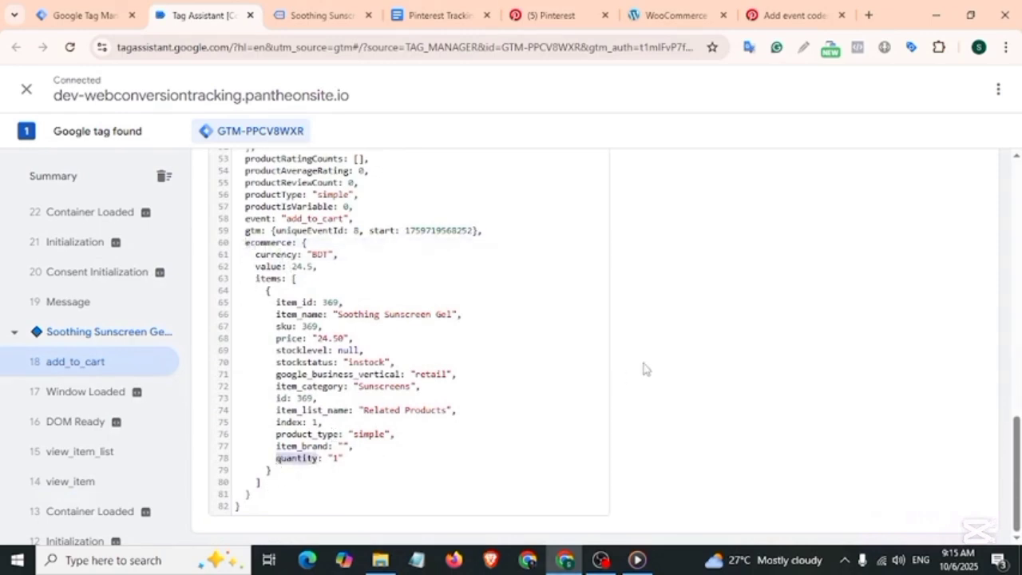
- Examine the parameters of Pinterest's AddToCart event code, including order_quantity
{"action": "left_click", "coordinate": [558, 14]}
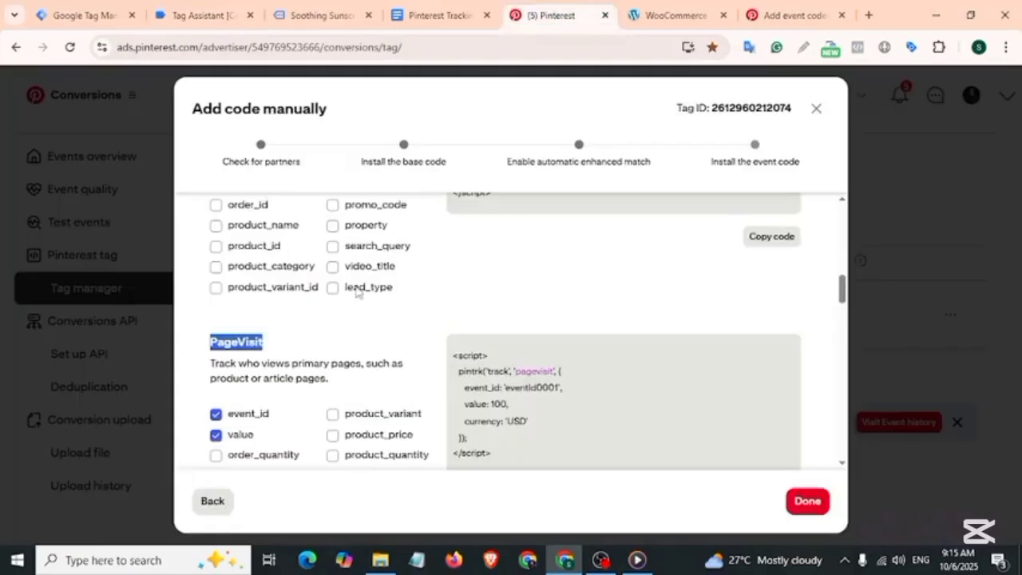
{"action": "scroll", "coordinate": [355, 421], "scroll_direction": "up", "scroll_amount": 2}
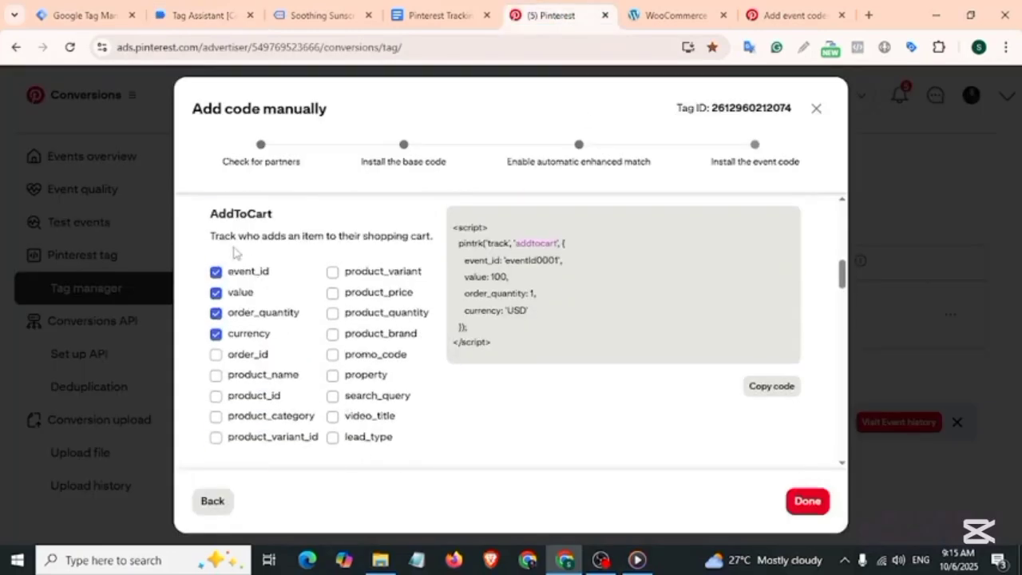
{"action": "left_click_drag", "start_coordinate": [212, 210], "coordinate": [275, 216]}
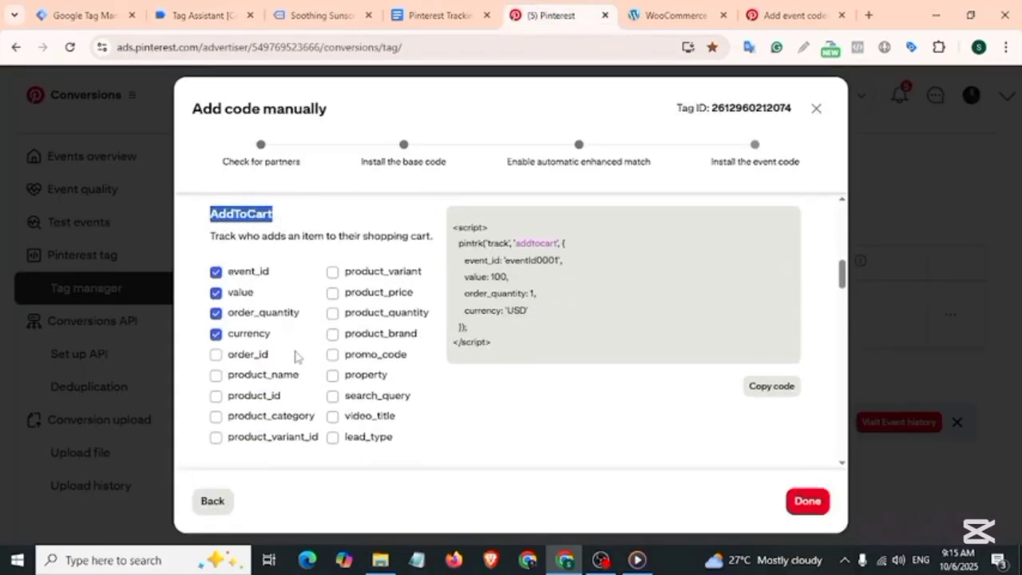
{"action": "left_click", "coordinate": [230, 318]}
{"action": "left_click_drag", "start_coordinate": [228, 317], "coordinate": [302, 321]}
{"action": "left_click", "coordinate": [215, 313]}
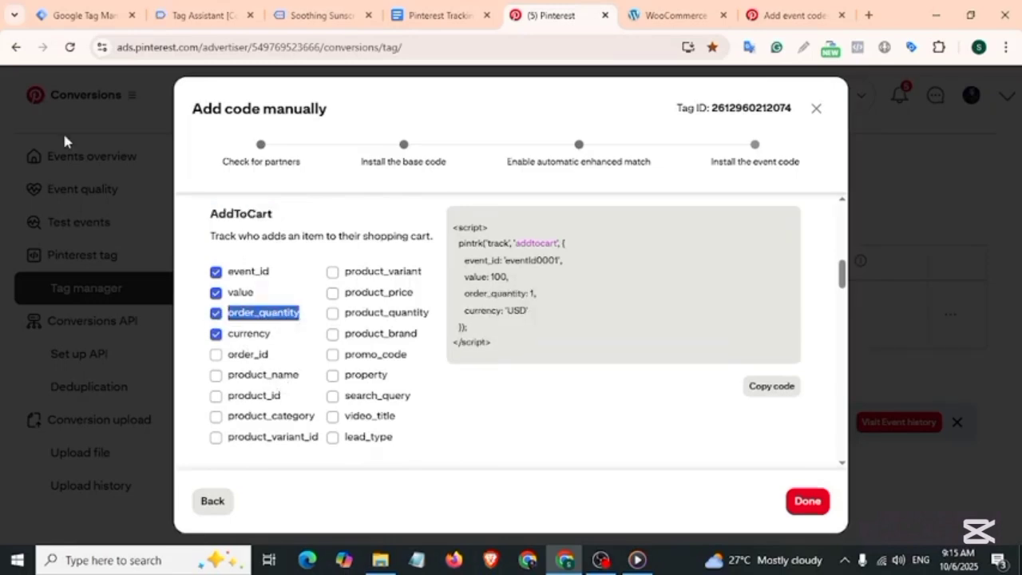
- Create a new user-defined variable in Tag Manager with the Data Layer Variable type
{"action": "left_click", "coordinate": [91, 8]}
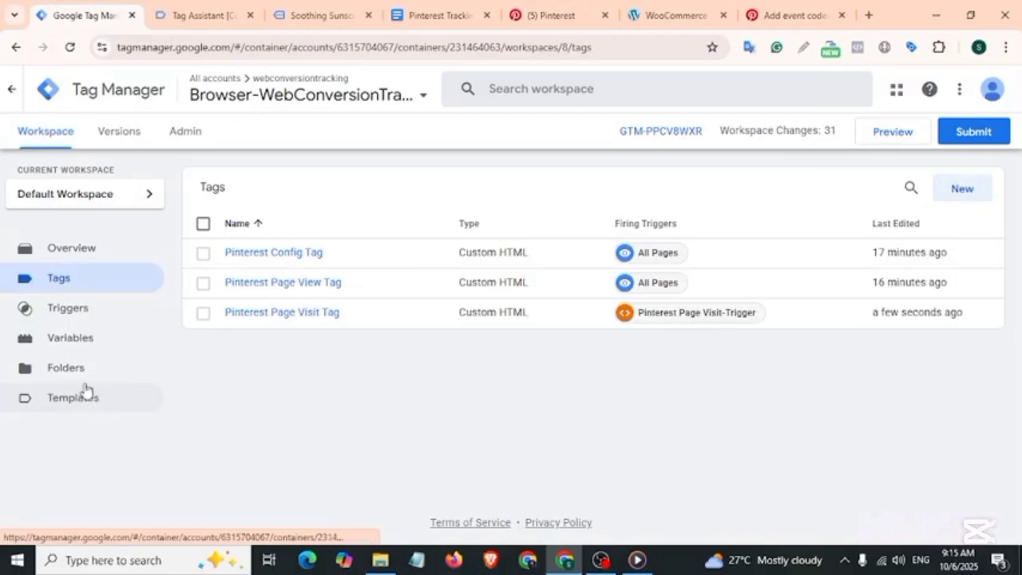
{"action": "left_click", "coordinate": [90, 345]}
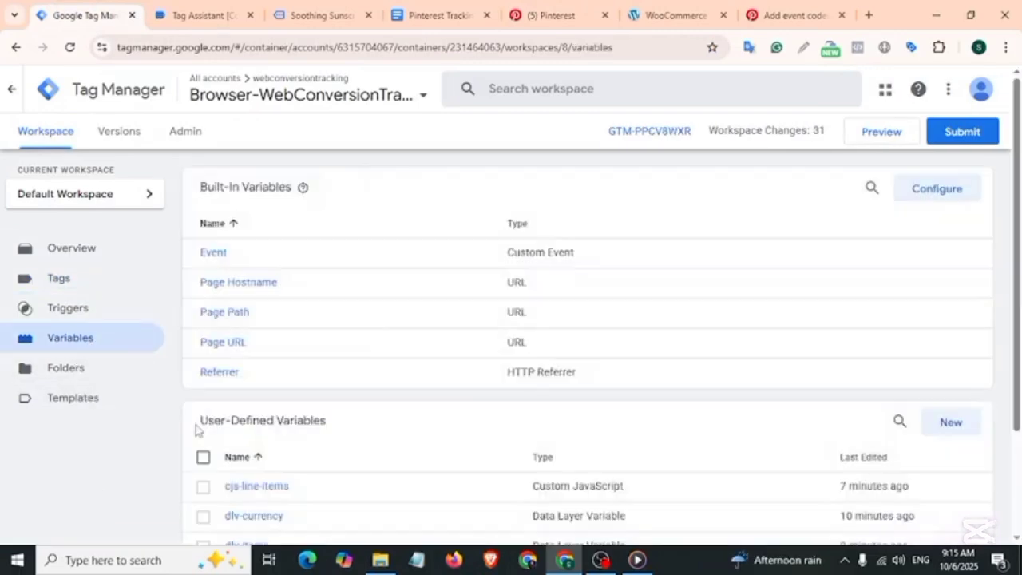
{"action": "left_click_drag", "start_coordinate": [197, 423], "coordinate": [330, 429]}
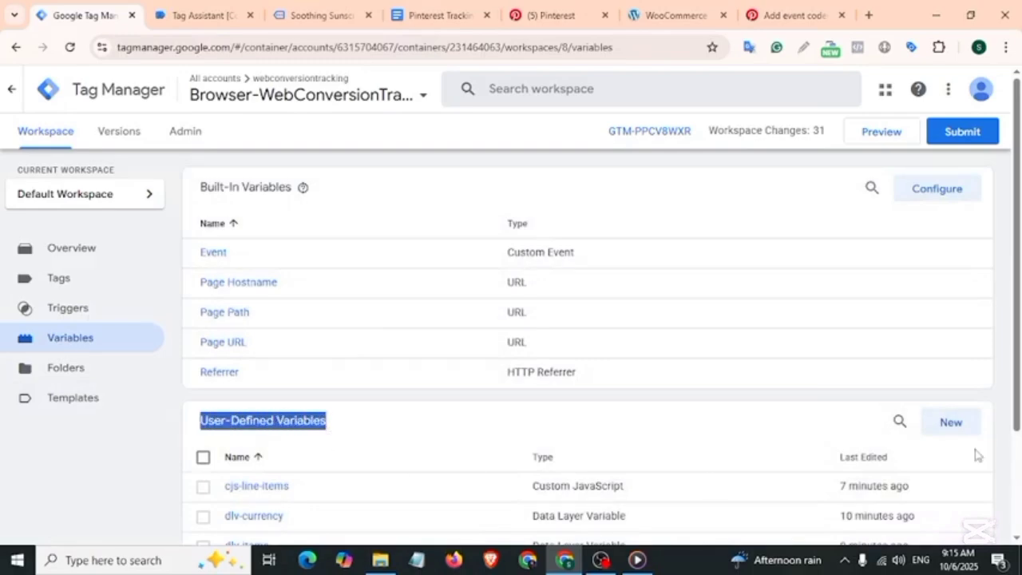
{"action": "left_click", "coordinate": [960, 425]}
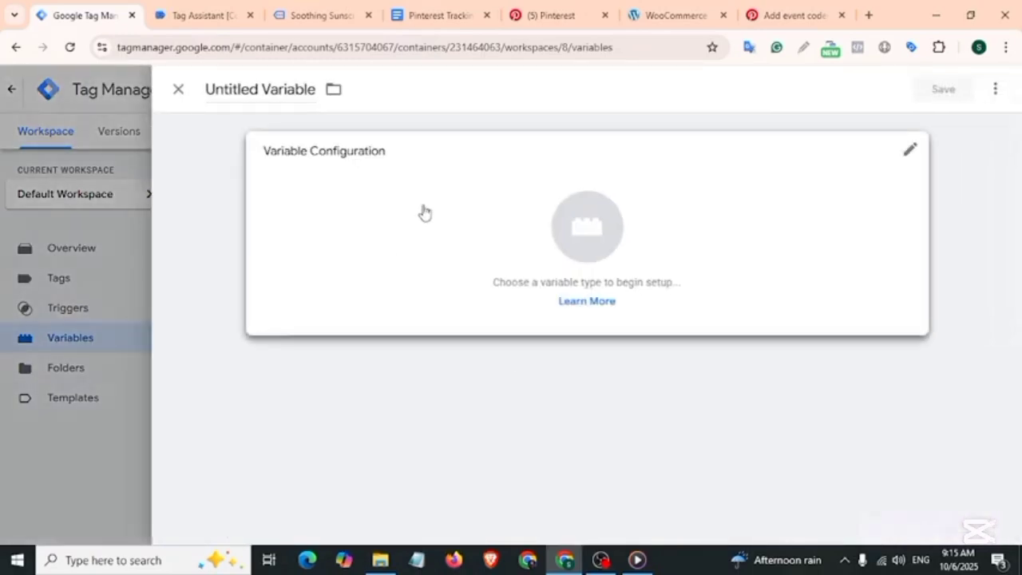
{"action": "left_click", "coordinate": [423, 213]}
{"action": "scroll", "coordinate": [694, 349], "scroll_direction": "down", "scroll_amount": 2}
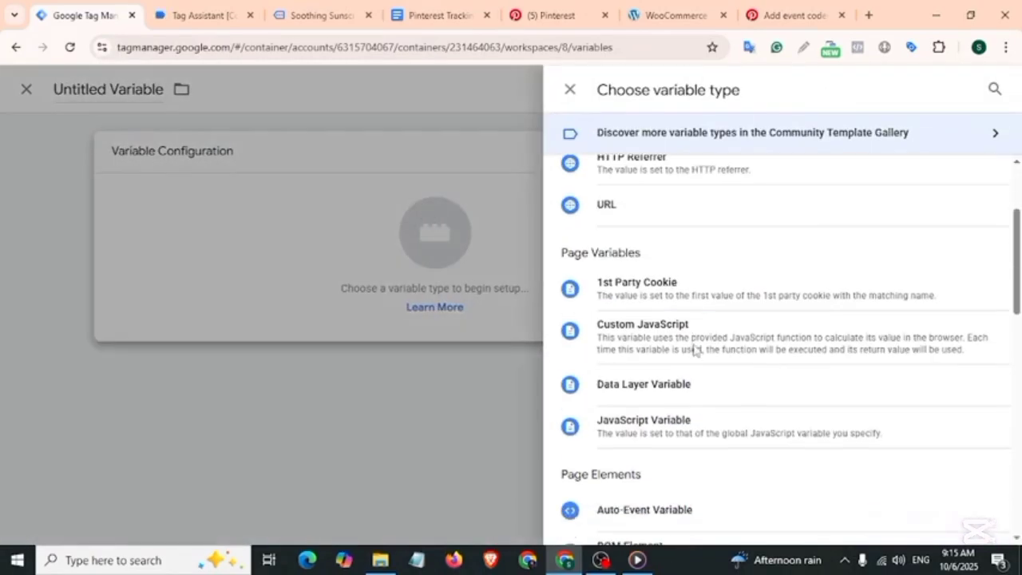
{"action": "left_click", "coordinate": [646, 388]}
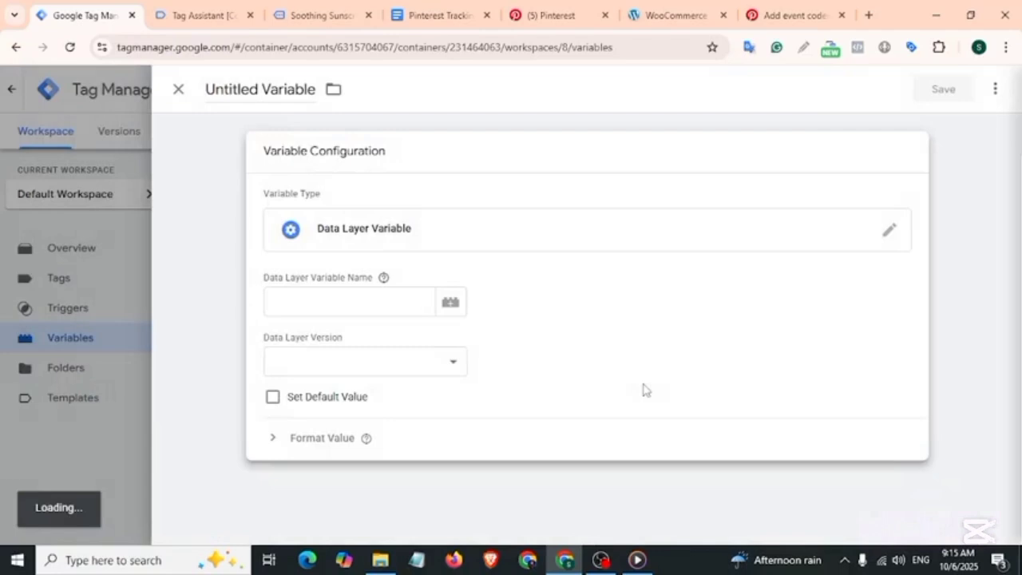
{"action": "left_click", "coordinate": [314, 304]}
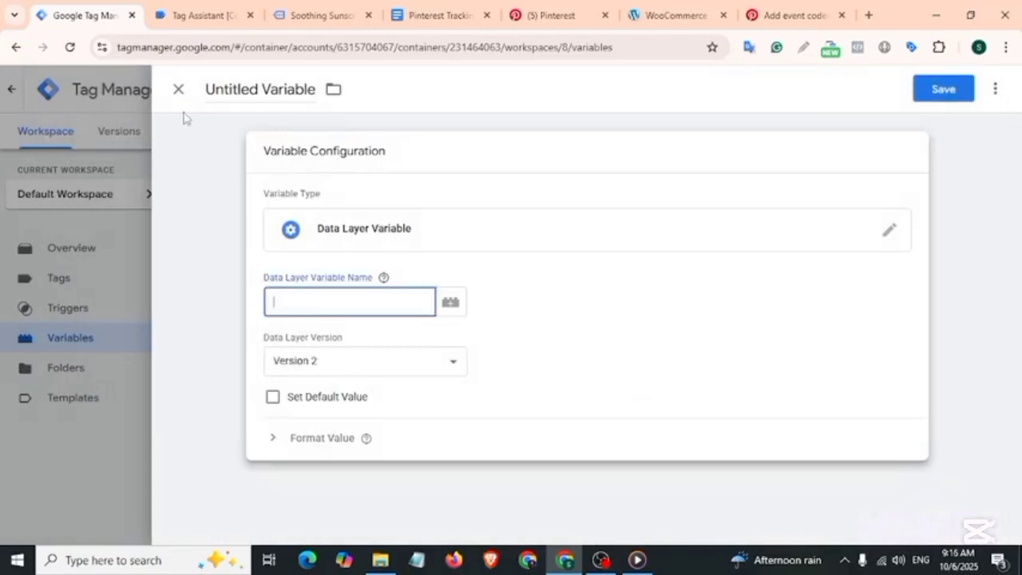
- Enter ecommerce.items as the data layer variable name, following the add_to_cart event's nesting in Tag Assistant
{"action": "left_click", "coordinate": [200, 15]}
{"action": "triple_click", "coordinate": [289, 462]}
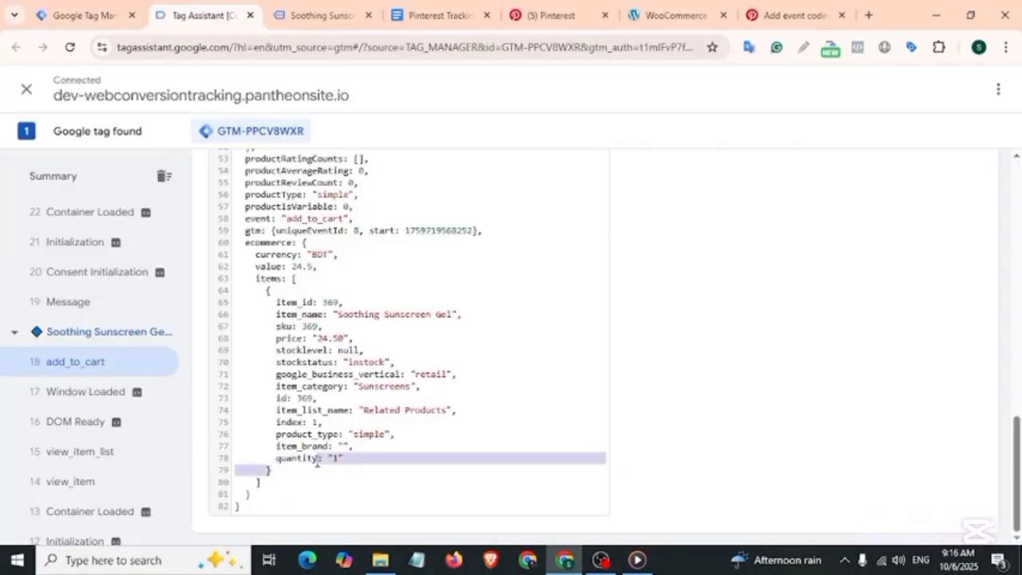
{"action": "left_click_drag", "start_coordinate": [245, 242], "coordinate": [287, 243]}
{"action": "left_click", "coordinate": [252, 242]}
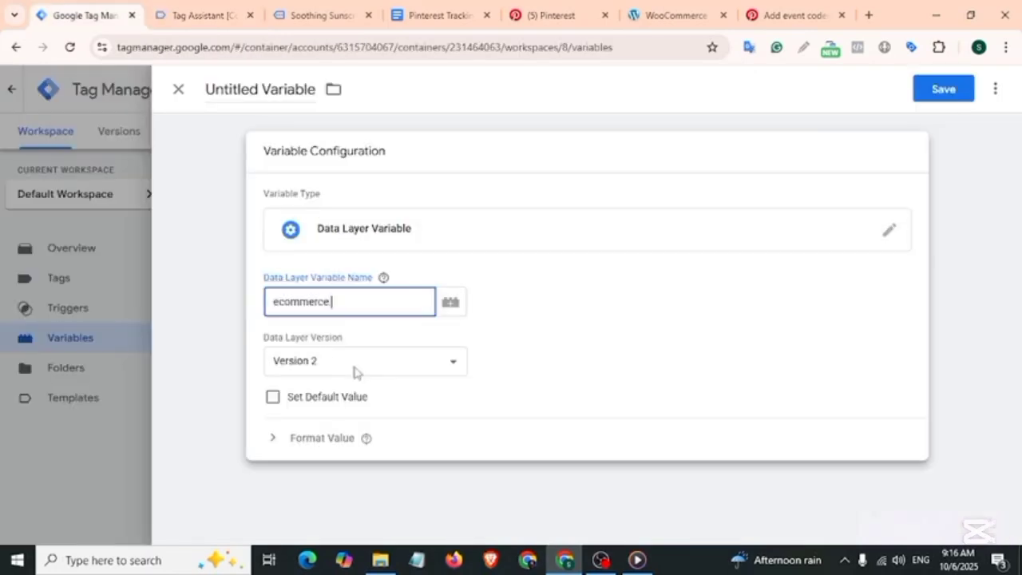
{"action": "left_click", "coordinate": [161, 15]}
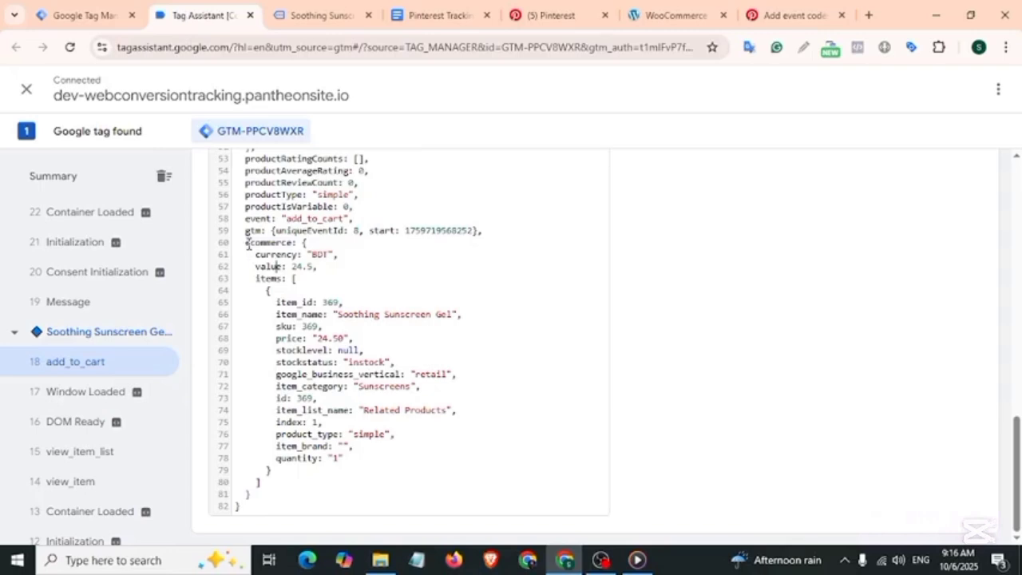
{"action": "left_click_drag", "start_coordinate": [260, 242], "coordinate": [299, 249]}
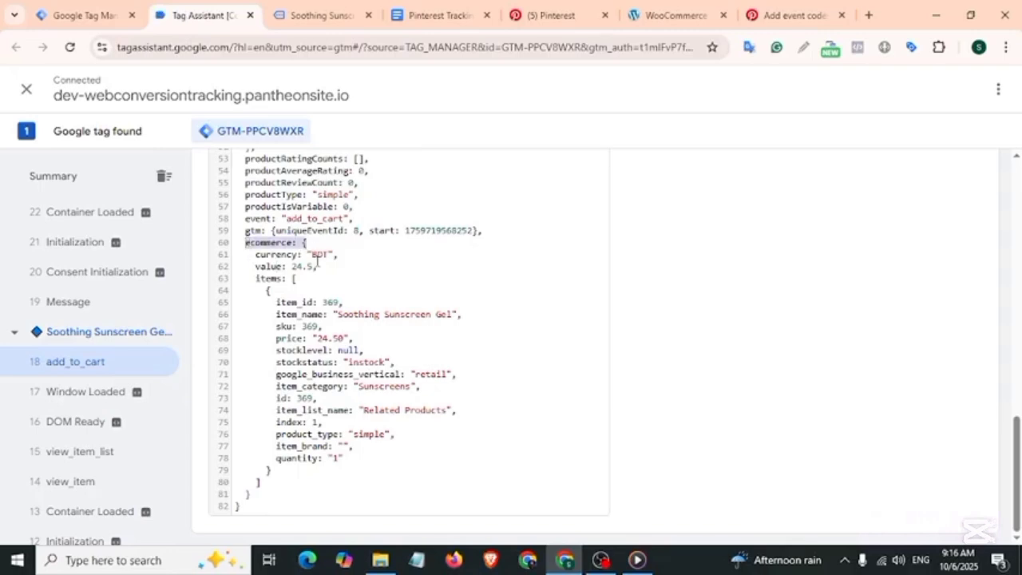
{"action": "left_click_drag", "start_coordinate": [258, 280], "coordinate": [283, 279]}
{"action": "left_click", "coordinate": [257, 279]}
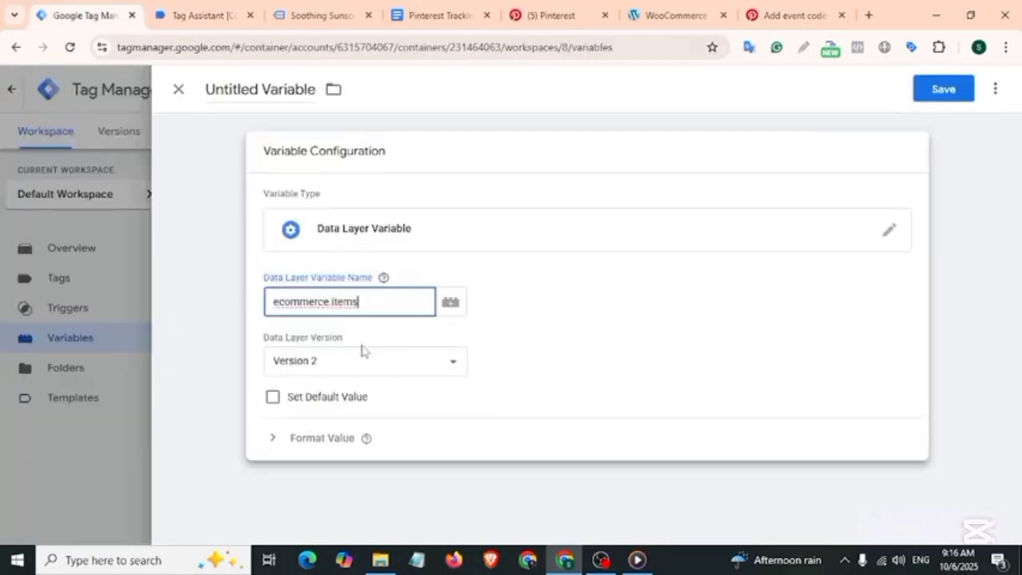
- Extend the data layer variable name to ecommerce.items.0.quantity, copying the quantity key from the add_to_cart data in Tag Assistant
{"action": "left_click", "coordinate": [192, 16]}
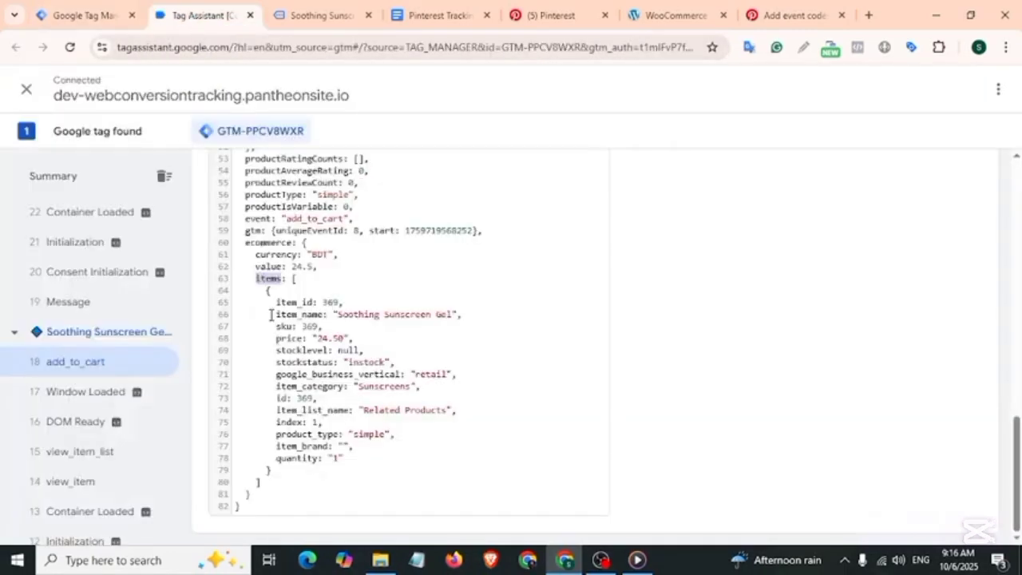
{"action": "left_click_drag", "start_coordinate": [266, 290], "coordinate": [343, 462]}
{"action": "left_click", "coordinate": [343, 462]}
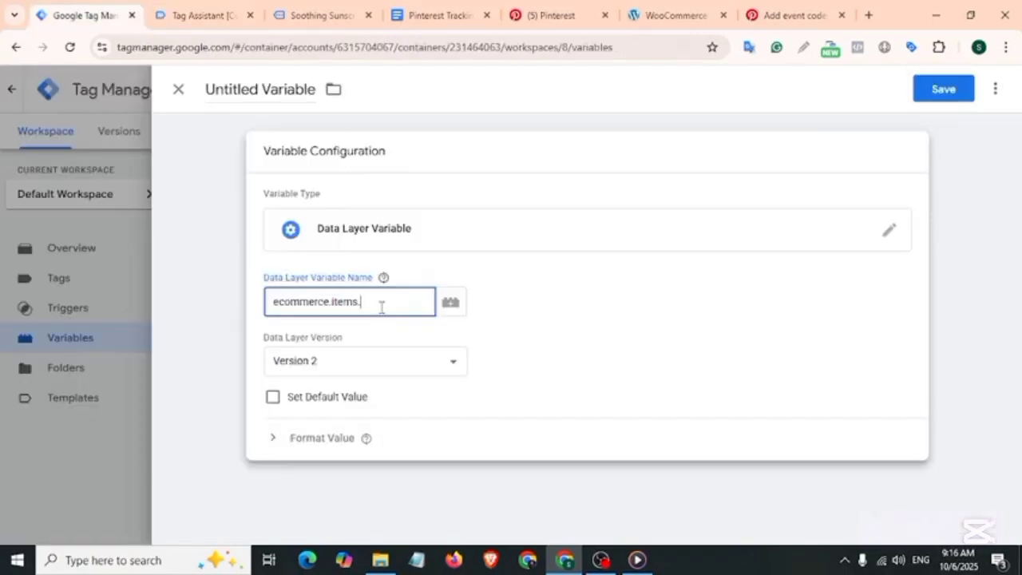
{"action": "type", "text": "0"}
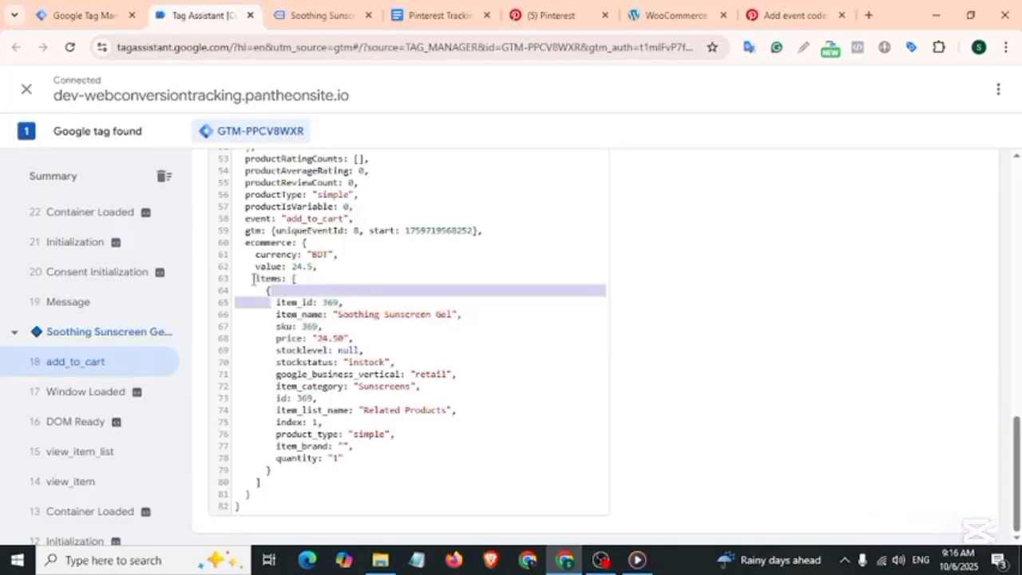
{"action": "left_click_drag", "start_coordinate": [254, 278], "coordinate": [342, 451]}
{"action": "left_click", "coordinate": [314, 470]}
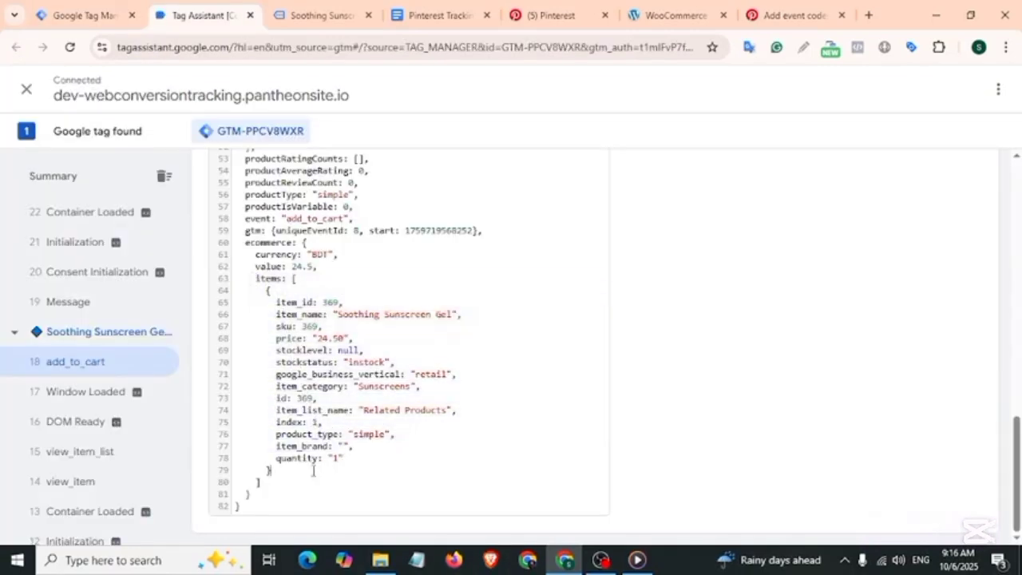
{"action": "left_click_drag", "start_coordinate": [282, 463], "coordinate": [318, 465]}
{"action": "key", "text": "ctrl+c"}
{"action": "key", "text": "ctrl+shift+Tab"}
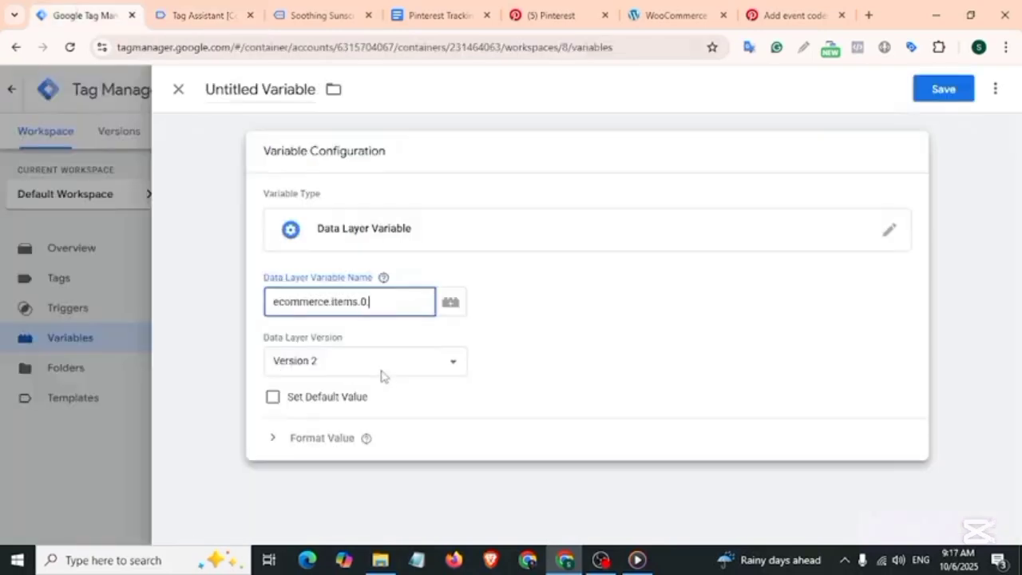
{"action": "key", "text": "ctrl+v"}
- Name the variable dlv-quantity and save it
{"action": "left_click", "coordinate": [280, 90]}
{"action": "key", "text": "ctrl+a"}
{"action": "type", "text": "dl"}
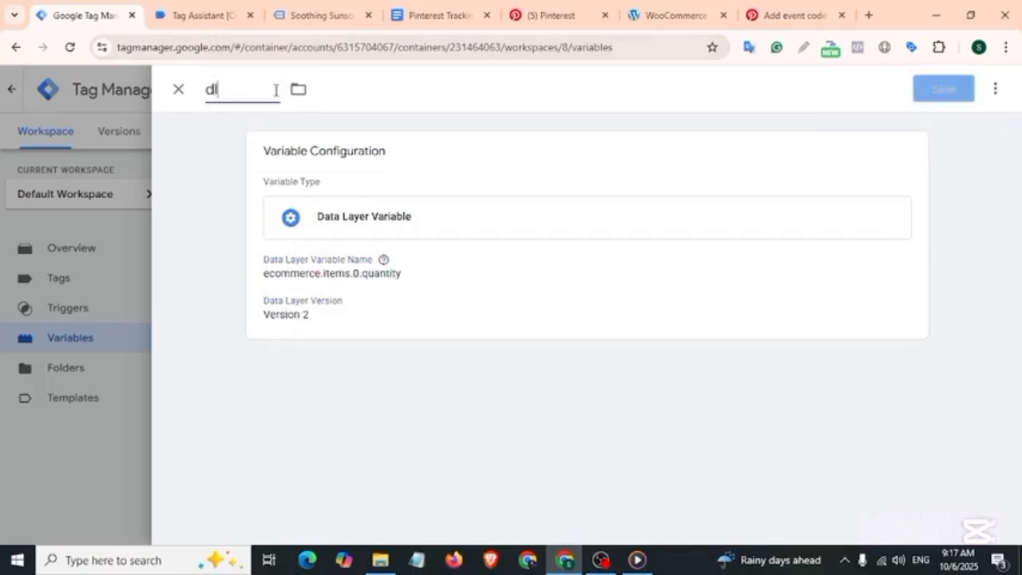
{"action": "type", "text": "v-quantity"}
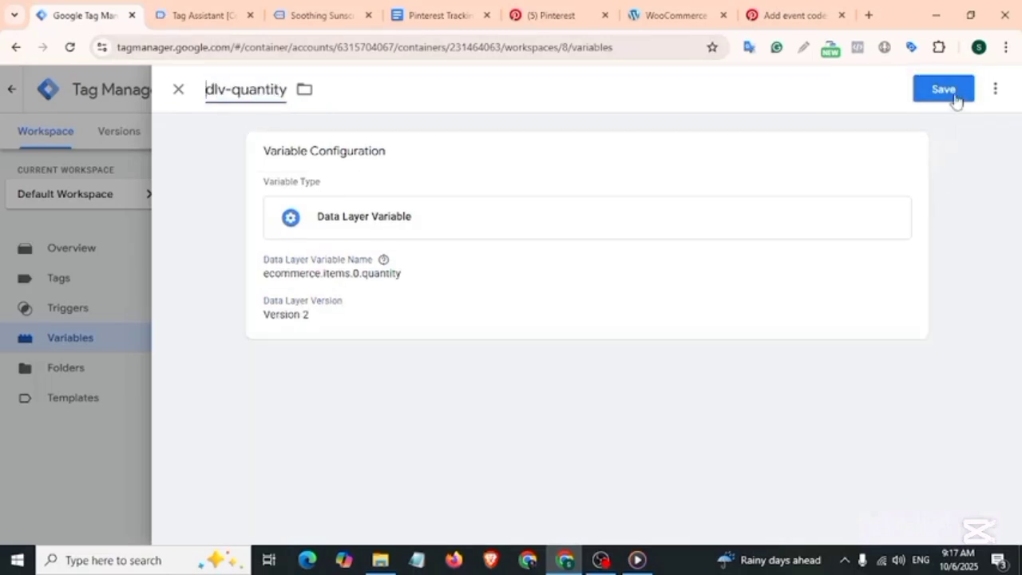
{"action": "left_click", "coordinate": [946, 92]}
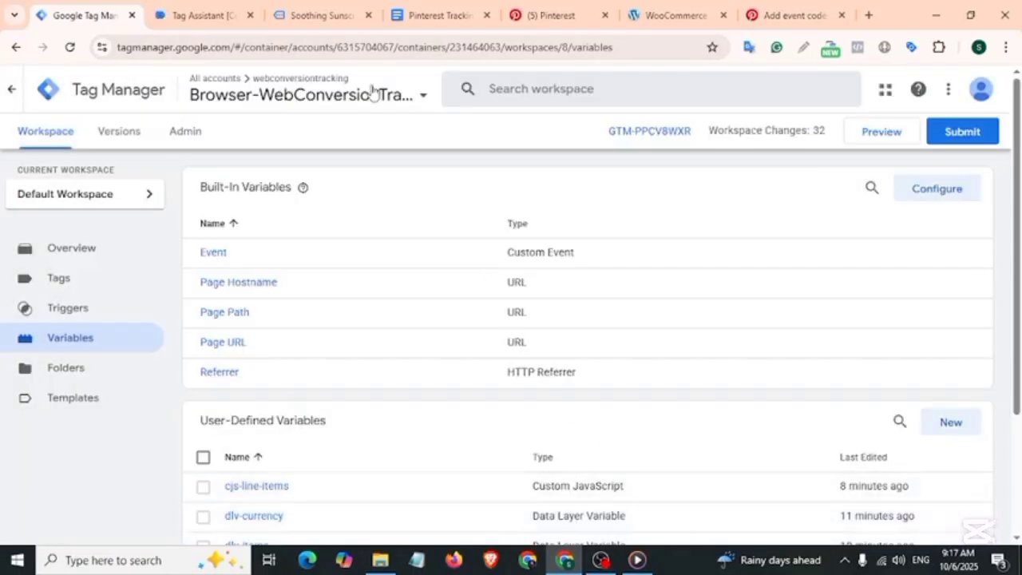
- Compare the quantity value's format in Tag Assistant with the order_quantity data type in Pinterest's event code help article
{"action": "left_click", "coordinate": [203, 15]}
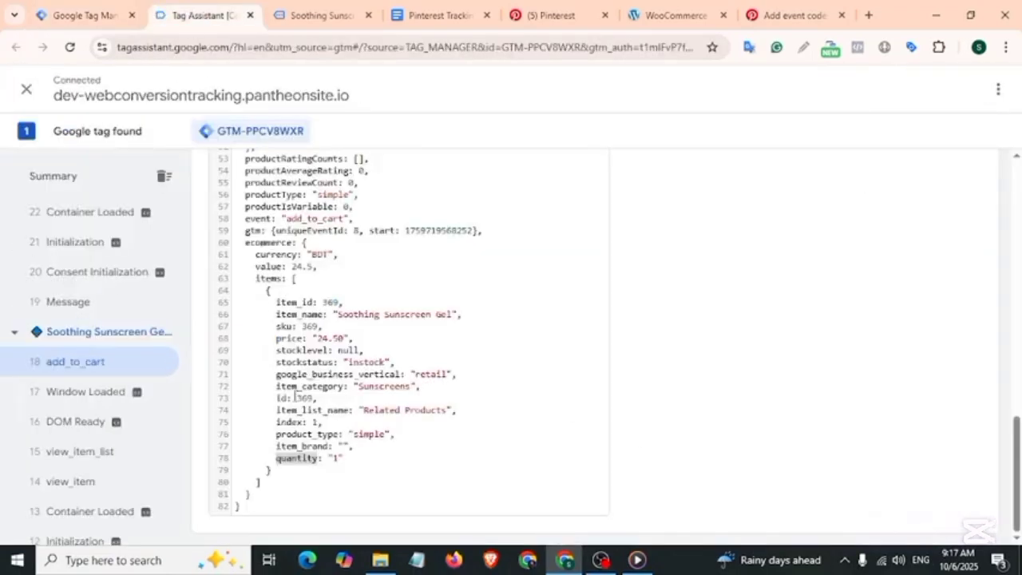
{"action": "left_click", "coordinate": [328, 458]}
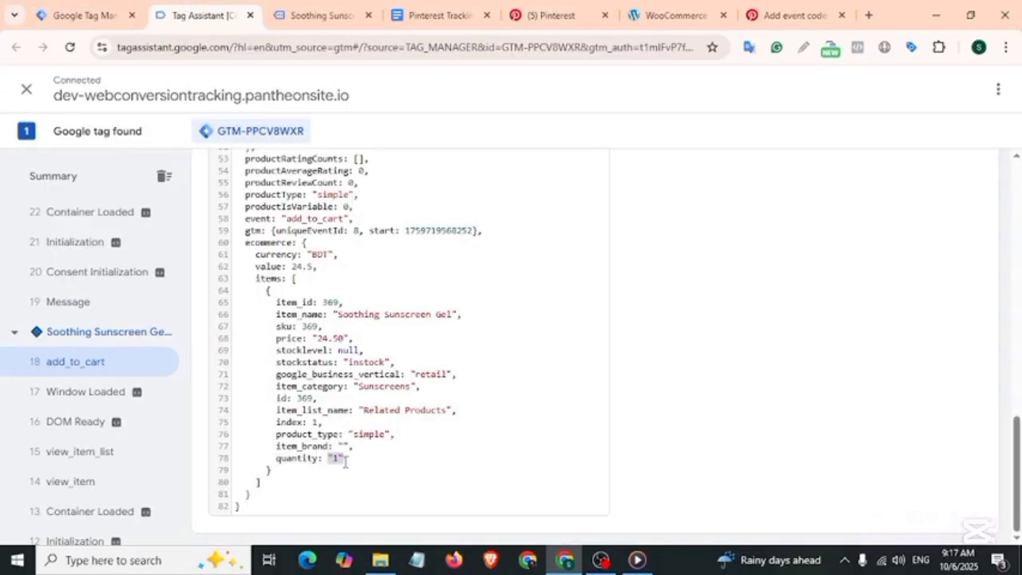
{"action": "left_click", "coordinate": [793, 15]}
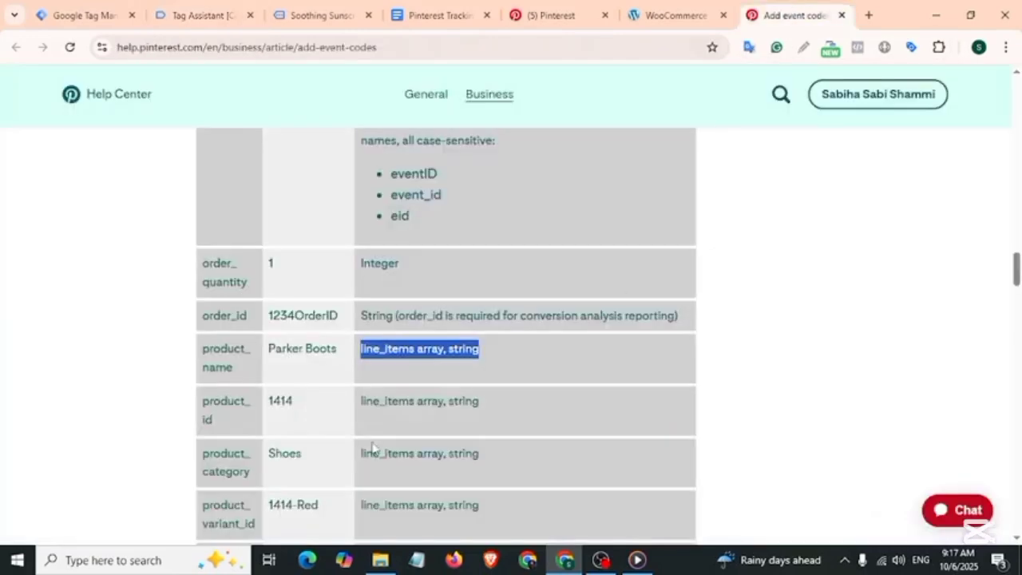
{"action": "left_click_drag", "start_coordinate": [202, 268], "coordinate": [249, 287]}
{"action": "left_click_drag", "start_coordinate": [360, 268], "coordinate": [405, 272]}
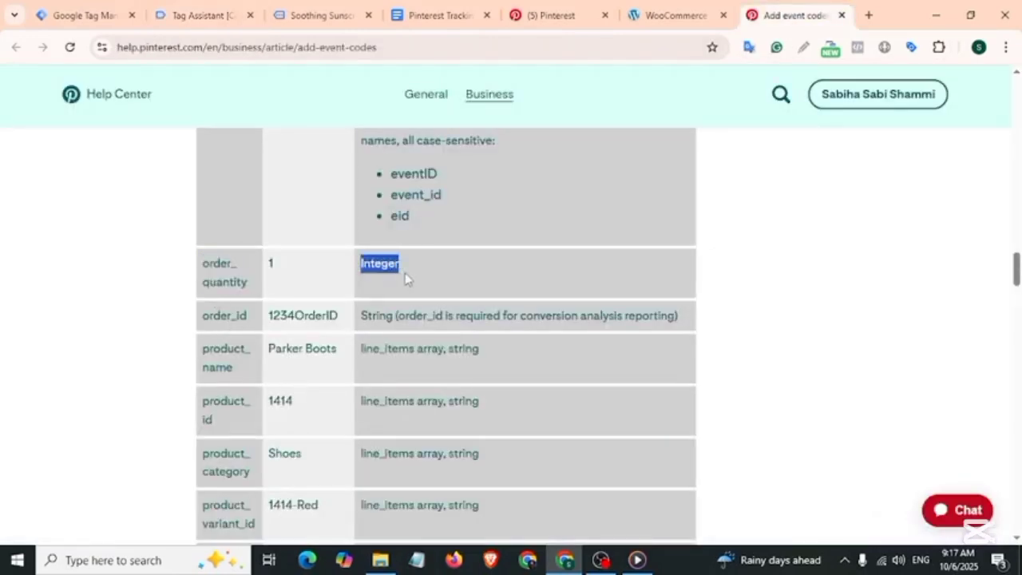
- Create another user-defined variable in Tag Manager with the Custom JavaScript type
{"action": "key", "text": "ctrl+1"}
{"action": "scroll", "coordinate": [337, 394], "scroll_direction": "down", "scroll_amount": 2}
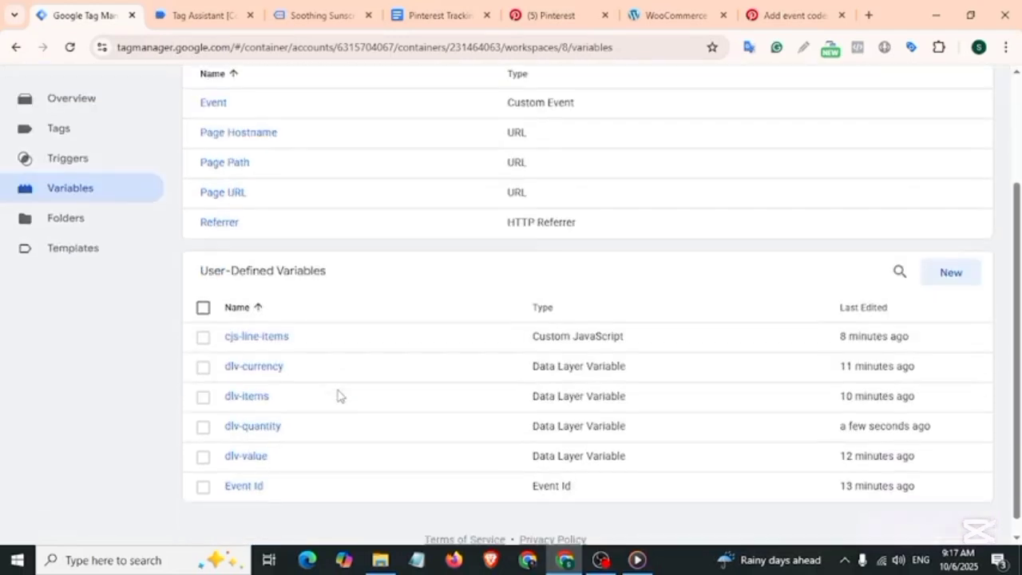
{"action": "scroll", "coordinate": [337, 395], "scroll_direction": "up", "scroll_amount": 1}
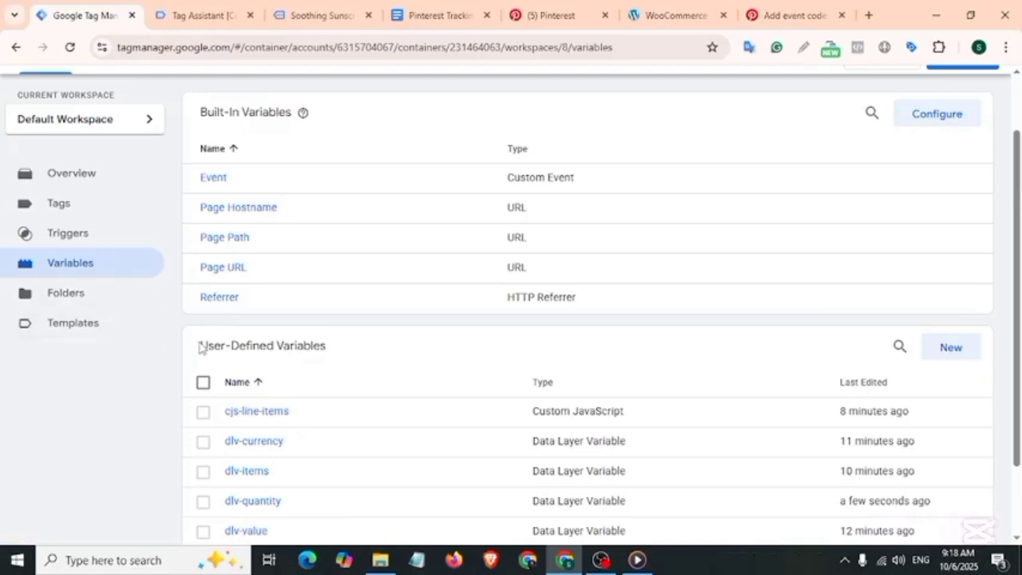
{"action": "left_click_drag", "start_coordinate": [200, 346], "coordinate": [326, 359]}
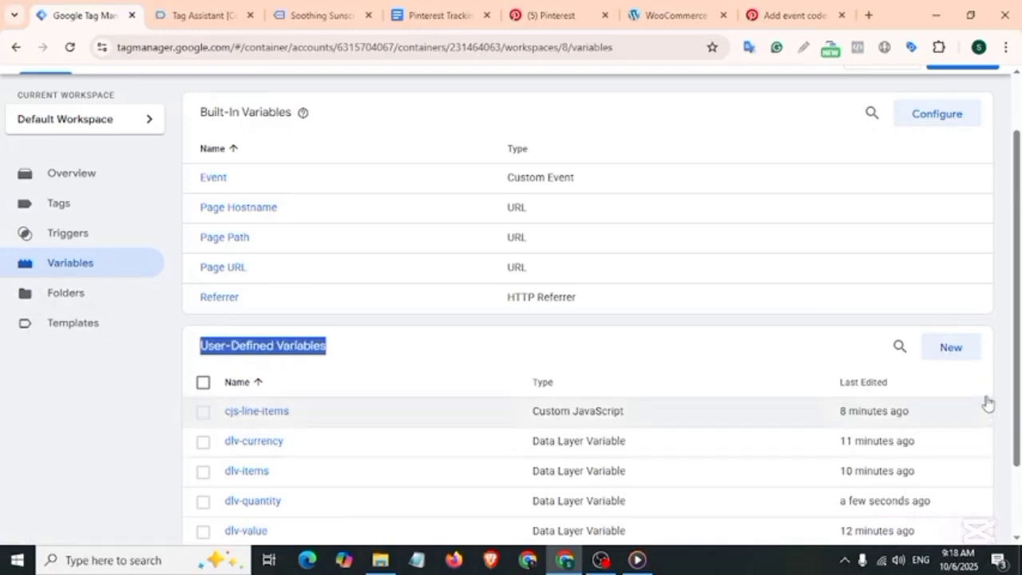
{"action": "left_click", "coordinate": [964, 355]}
{"action": "left_click", "coordinate": [350, 179]}
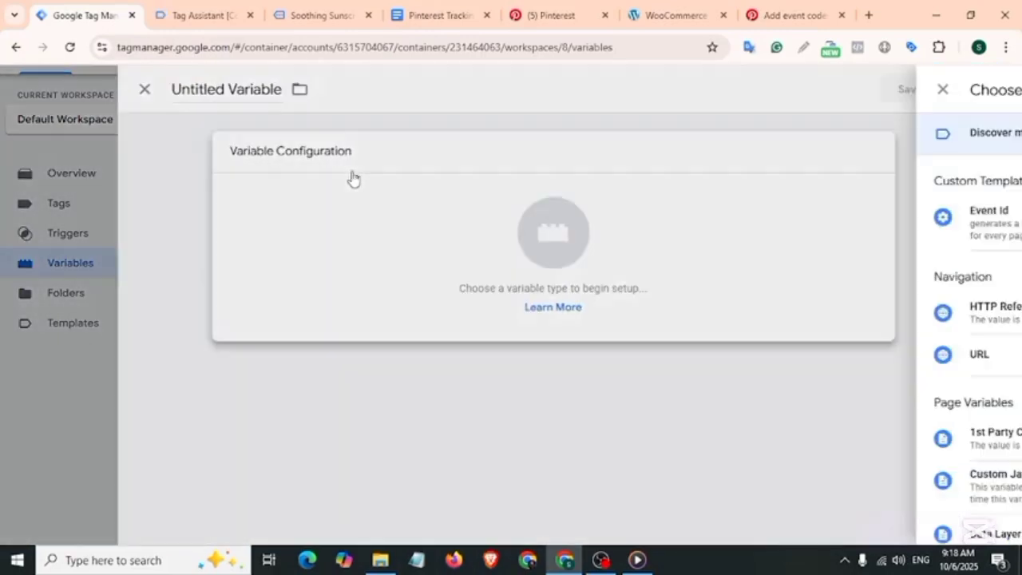
{"action": "scroll", "coordinate": [600, 334], "scroll_direction": "down", "scroll_amount": 2}
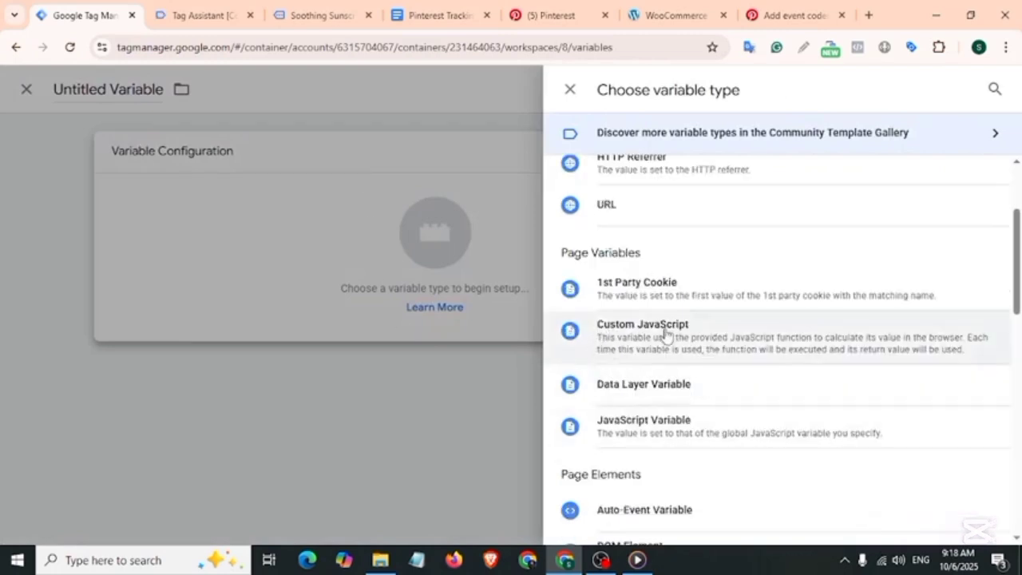
{"action": "left_click", "coordinate": [666, 335]}
- Copy the quantity-summing function from the Pinterest Tracking document into the new variable's Custom JavaScript code in Tag Manager
{"action": "scroll", "coordinate": [666, 336], "scroll_direction": "down", "scroll_amount": 1}
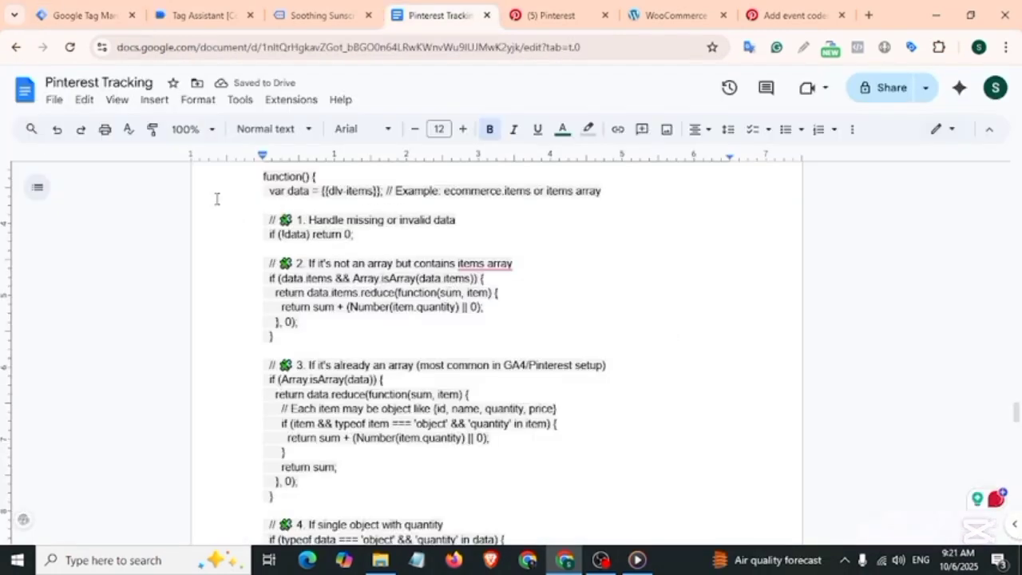
{"action": "left_click_drag", "start_coordinate": [263, 176], "coordinate": [367, 244]}
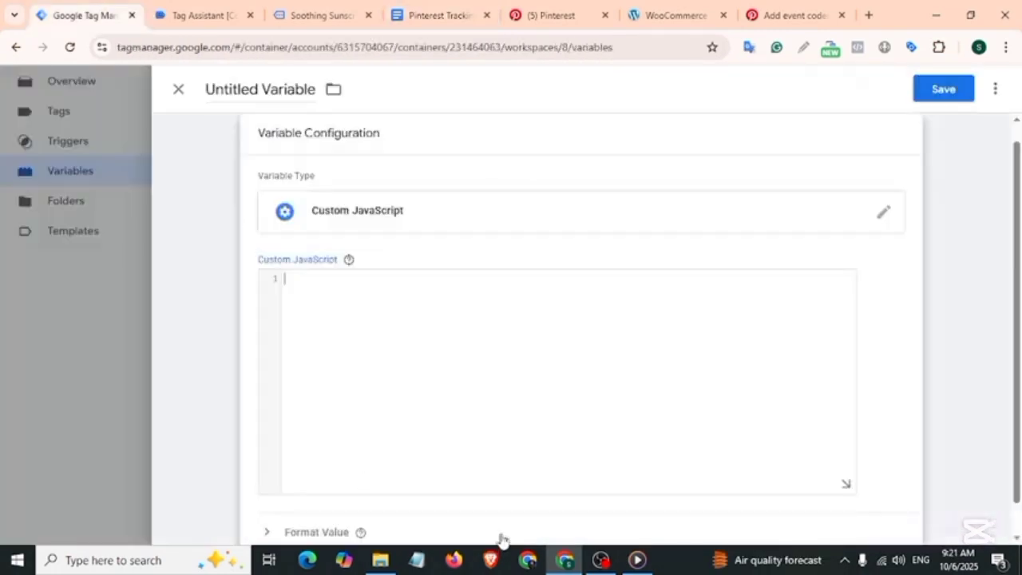
{"action": "key", "text": "ctrl+v"}
{"action": "scroll", "coordinate": [406, 448], "scroll_direction": "up", "scroll_amount": 15}
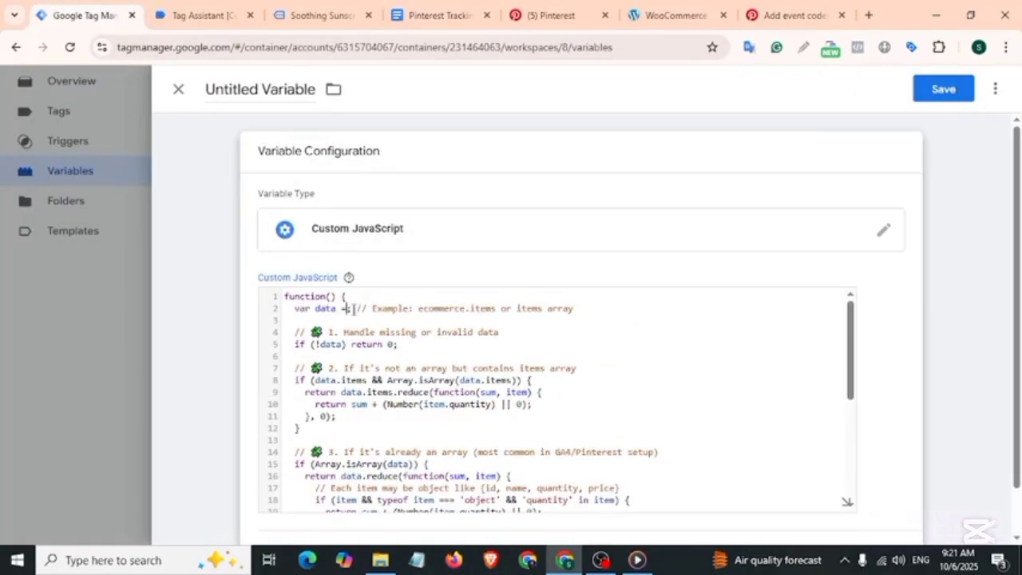
- Assign the {{dlv-items}} variable to var data in line 2 of the custom JavaScript
{"action": "left_click", "coordinate": [350, 308]}
{"action": "type", "text": "{{"}
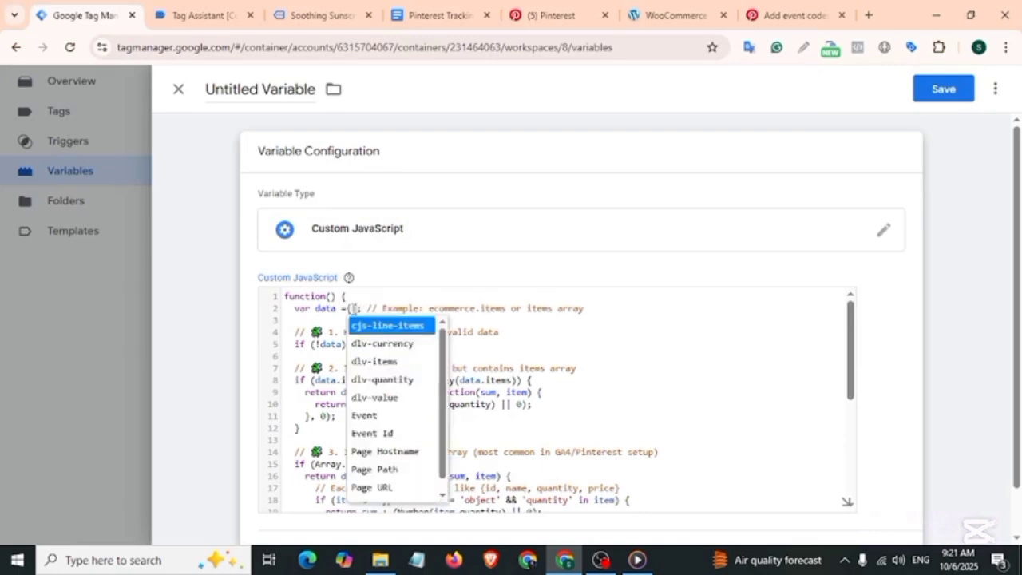
{"action": "left_click", "coordinate": [390, 362]}
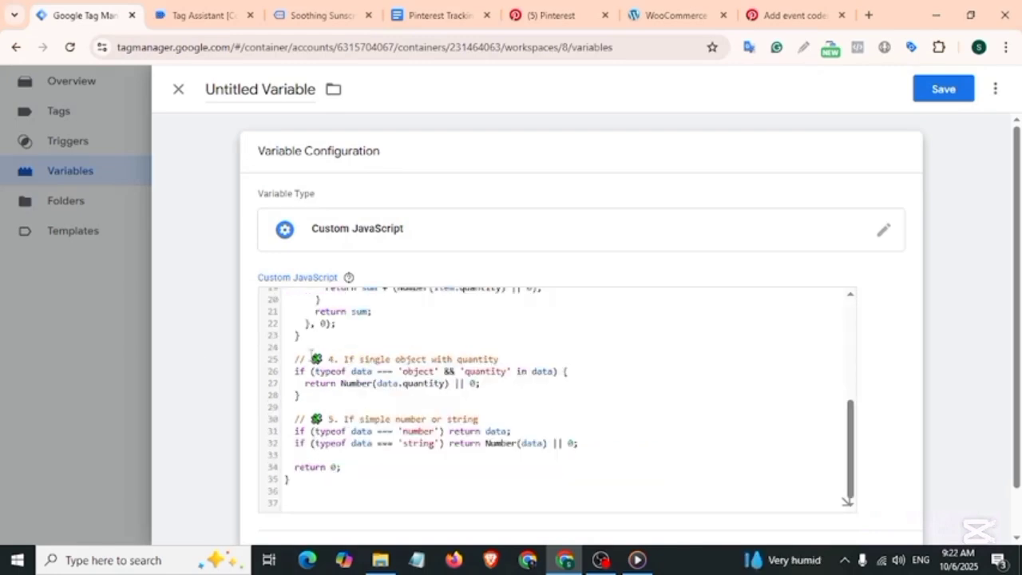
- Name the Custom JavaScript variable cjs-quantity and save it
{"action": "scroll", "coordinate": [311, 353], "scroll_direction": "up", "scroll_amount": 10}
{"action": "left_click", "coordinate": [271, 89]}
{"action": "type", "text": "cjs"}
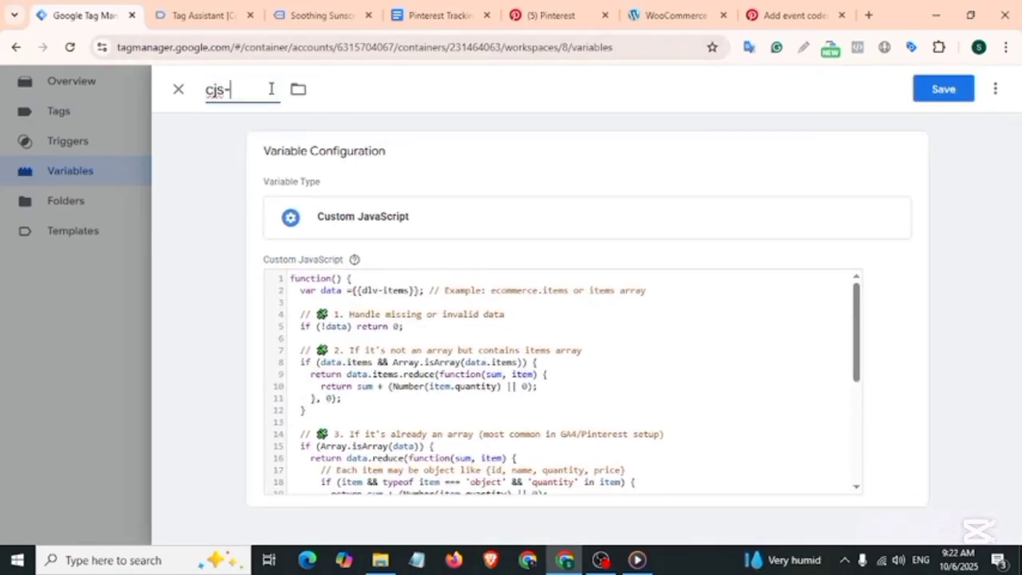
{"action": "type", "text": "-"}
{"action": "key", "text": "super+v"}
{"action": "left_click", "coordinate": [269, 263]}
{"action": "left_click", "coordinate": [939, 92]}
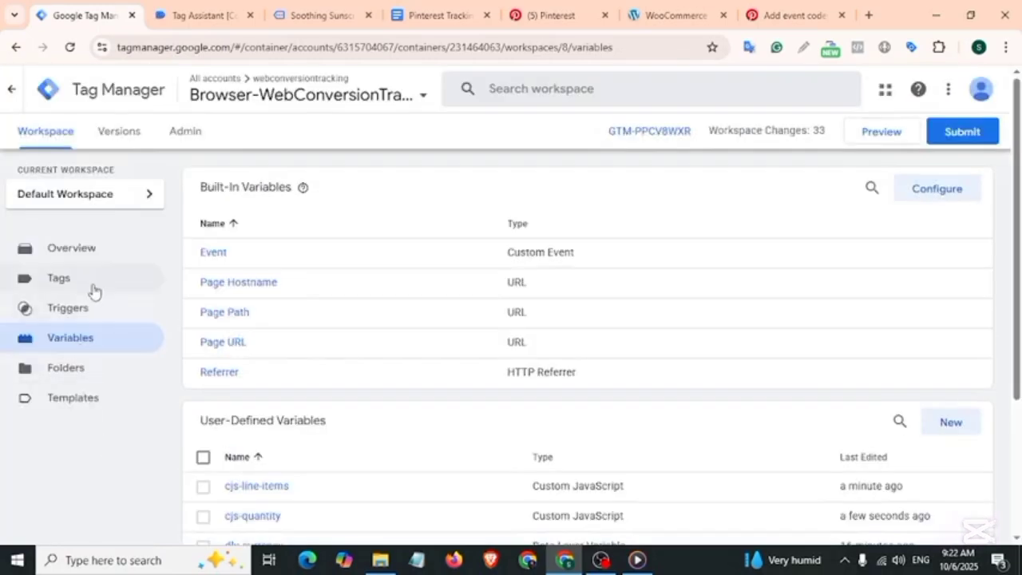
- Make a copy of the Pinterest Page Visit Tag
{"action": "left_click", "coordinate": [93, 290]}
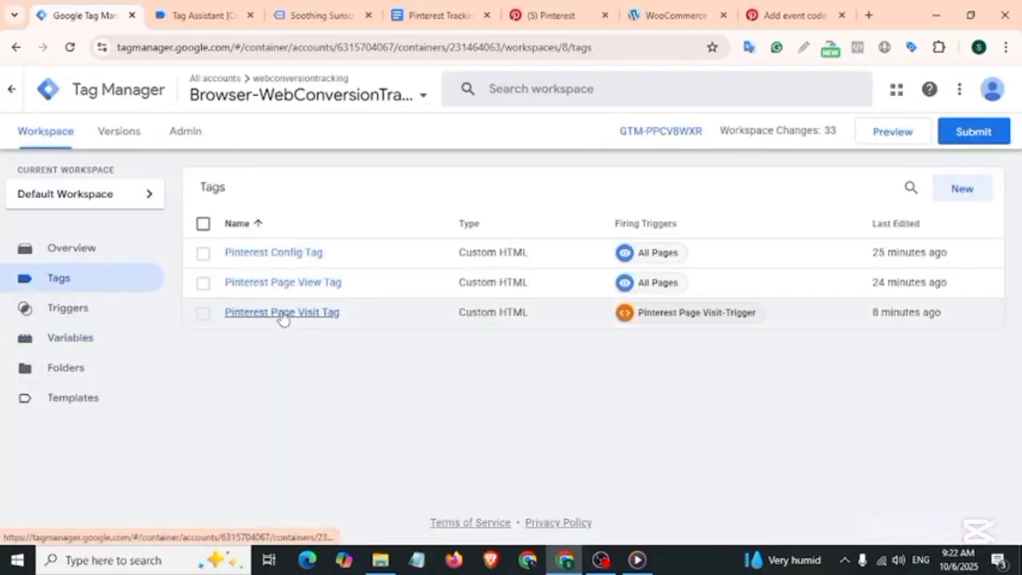
{"action": "left_click", "coordinate": [301, 319]}
{"action": "left_click", "coordinate": [995, 88]}
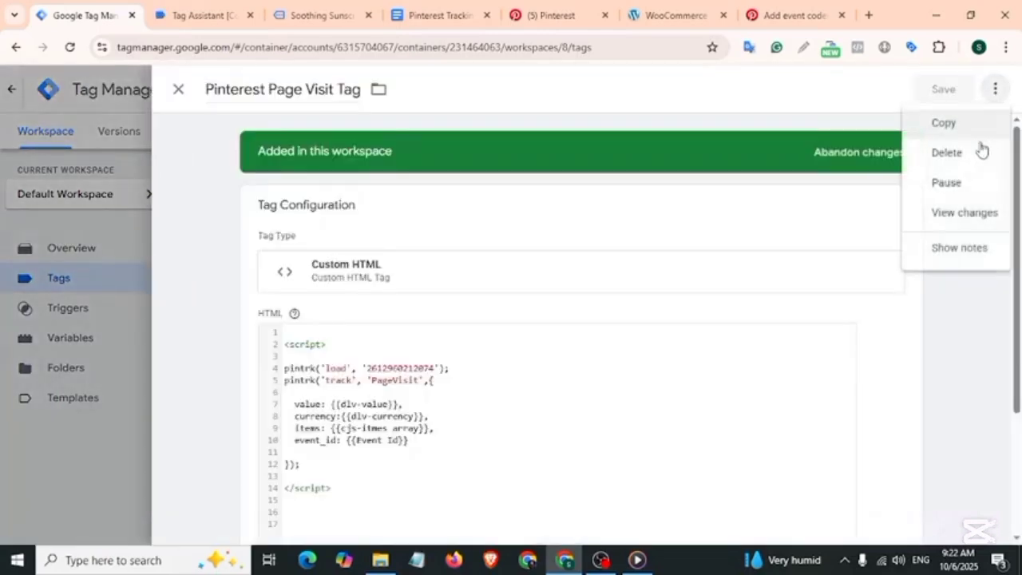
{"action": "left_click", "coordinate": [944, 124]}
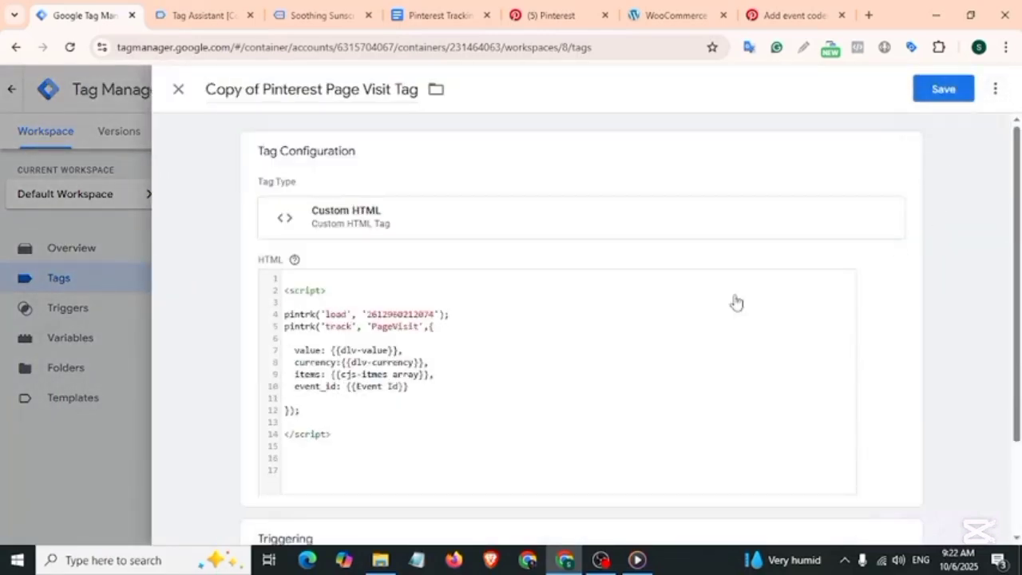
- Rename the copied tag as Pinterest AddToCart Tag
{"action": "left_click", "coordinate": [264, 91]}
{"action": "left_click_drag", "start_coordinate": [265, 90], "coordinate": [164, 99]}
{"action": "key", "text": "BackSpace"}
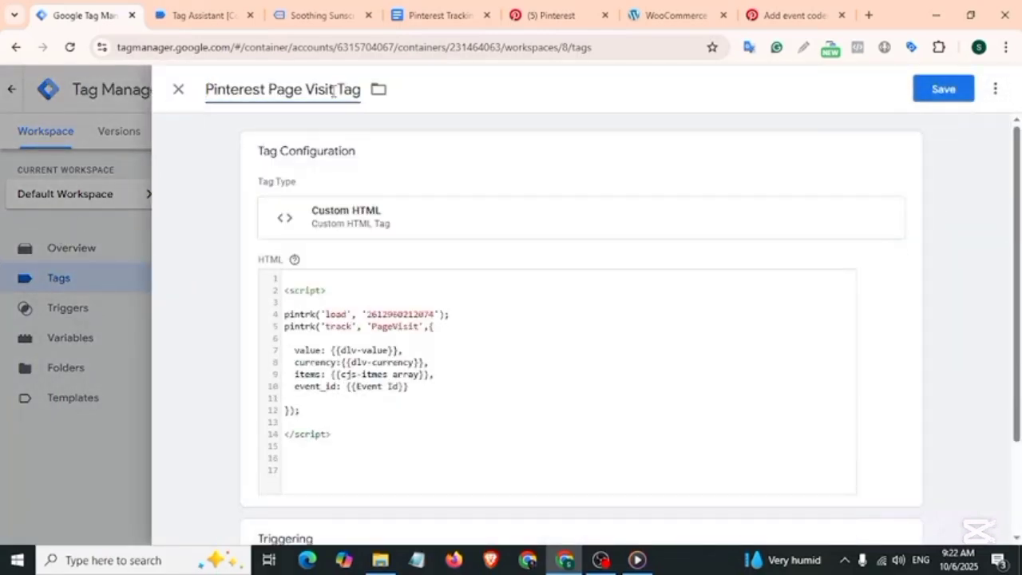
{"action": "left_click_drag", "start_coordinate": [334, 90], "coordinate": [269, 90]}
{"action": "type", "text": "Ad"}
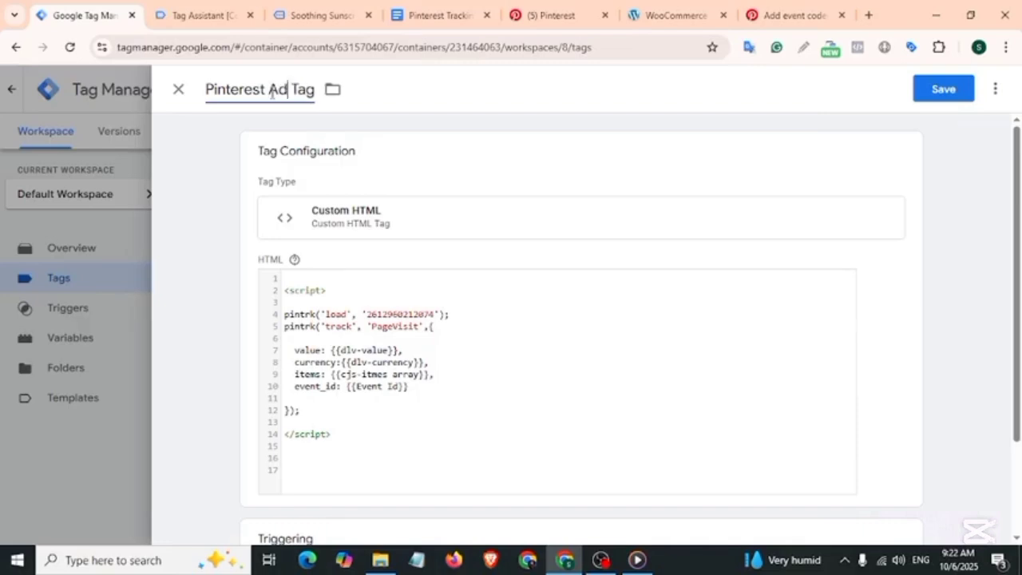
{"action": "type", "text": "dToCart"}
{"action": "left_click", "coordinate": [468, 383]}
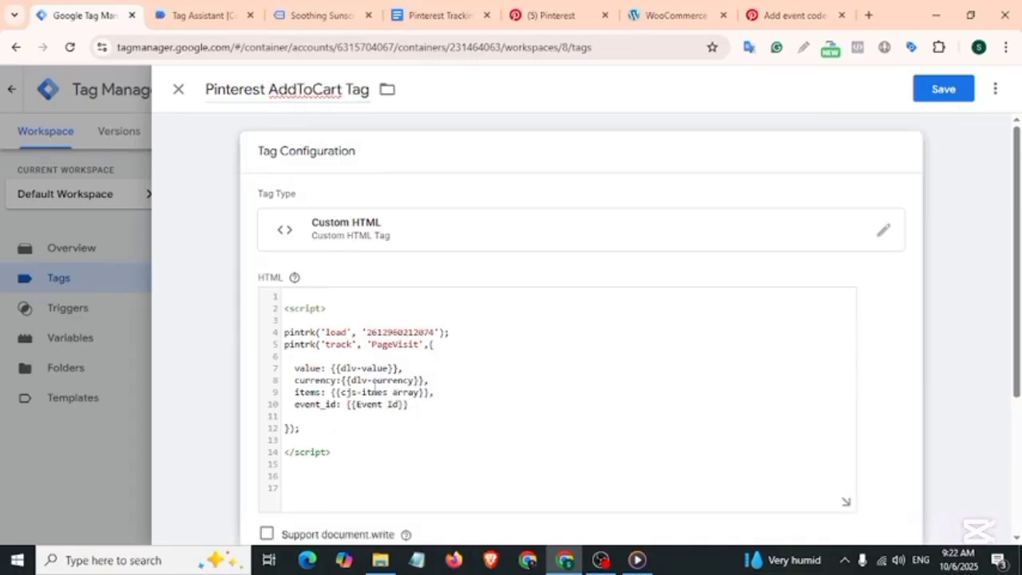
- Replace the PageVisit event name in the tag's HTML with AddToCart, copied from Pinterest's manual event code setup
{"action": "left_click_drag", "start_coordinate": [371, 344], "coordinate": [415, 348]}
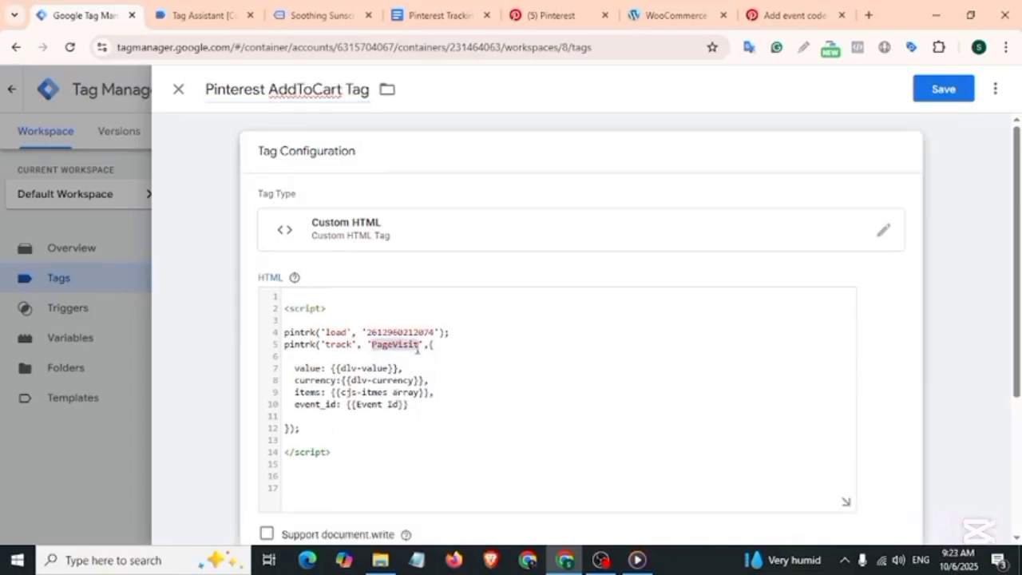
{"action": "left_click", "coordinate": [551, 15]}
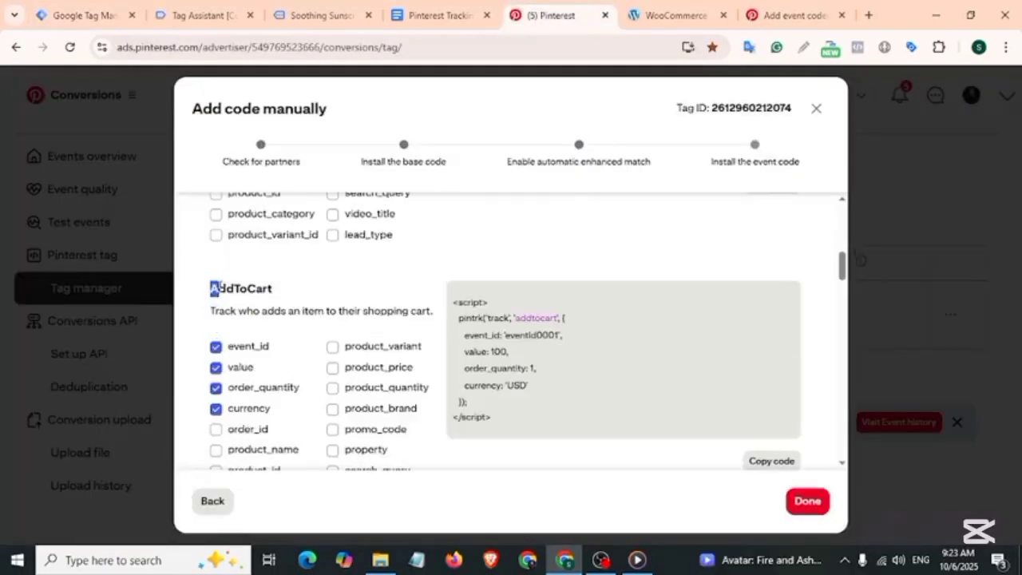
{"action": "left_click", "coordinate": [271, 288]}
{"action": "left_click_drag", "start_coordinate": [210, 290], "coordinate": [275, 295]}
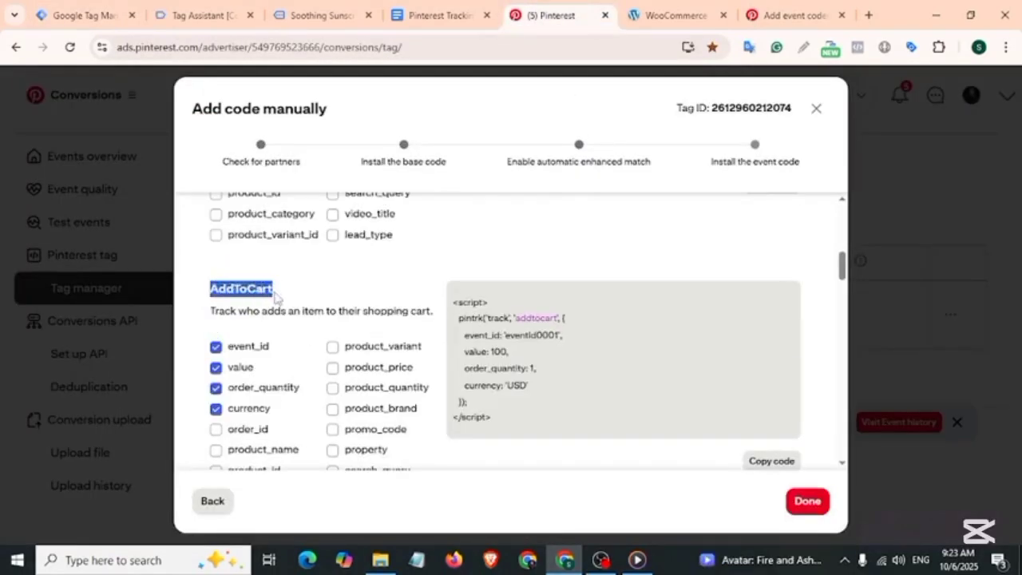
{"action": "left_click", "coordinate": [80, 16]}
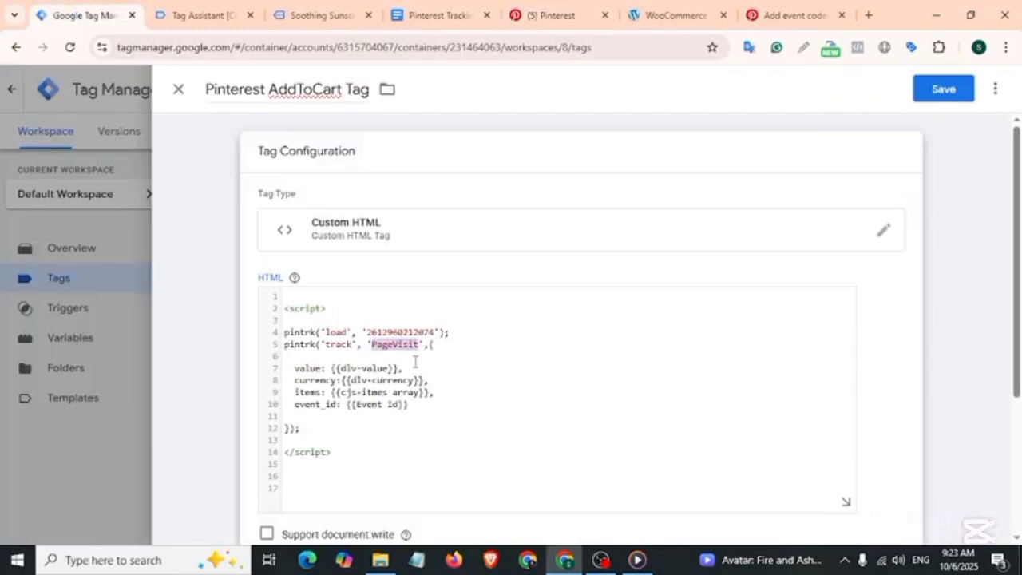
{"action": "key", "text": "ctrl+v"}
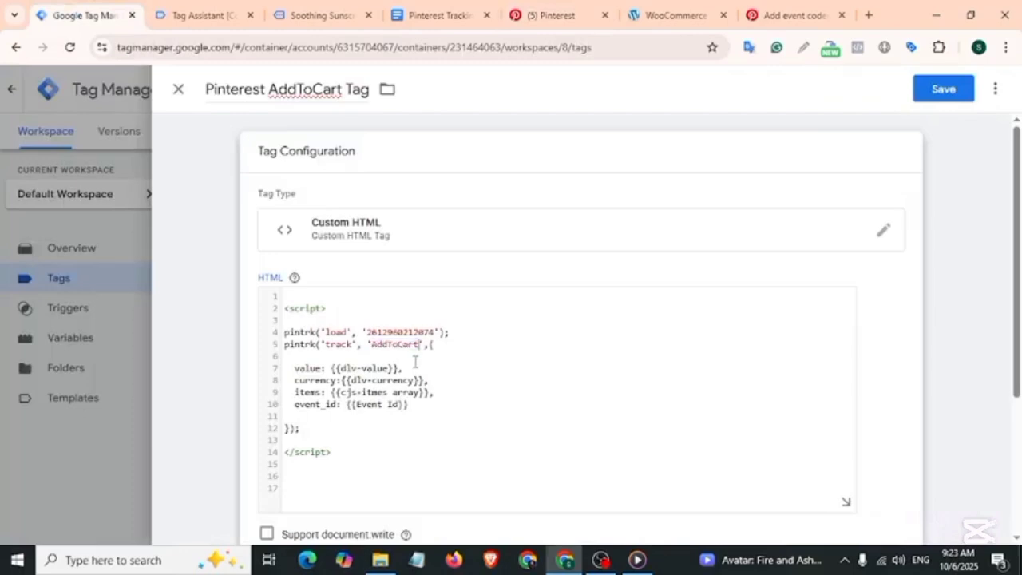
- Add an order_quantity parameter set to {{cjs-quantity}} after event_id, copying the parameter name from Pinterest's event code help article
{"action": "left_click", "coordinate": [413, 405]}
{"action": "key", "text": "Return"}
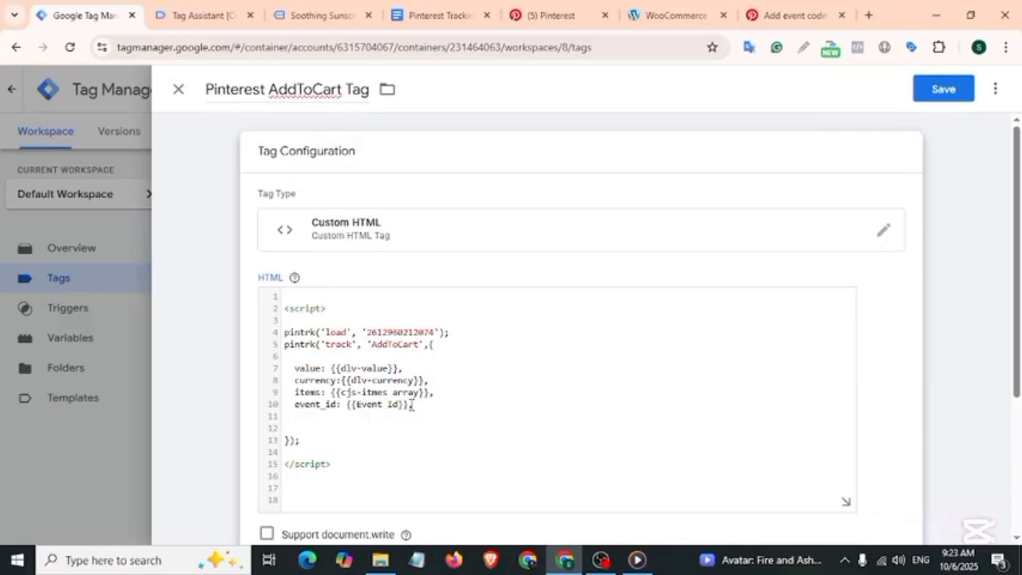
{"action": "left_click", "coordinate": [790, 16]}
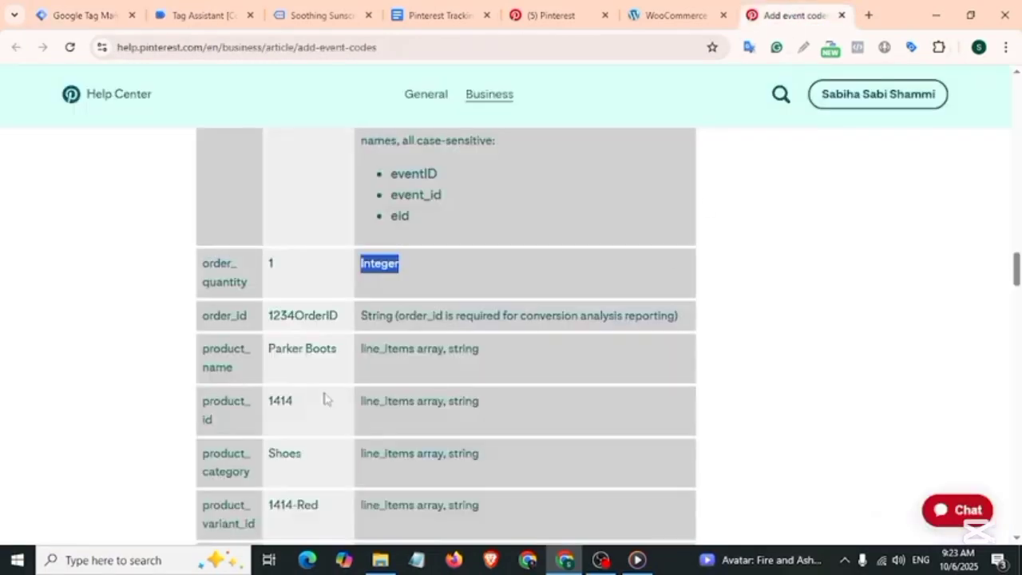
{"action": "left_click_drag", "start_coordinate": [202, 261], "coordinate": [249, 287]}
{"action": "key", "text": "ctrl+1"}
{"action": "key", "text": "ctrl+v"}
{"action": "type", "text": ":"}
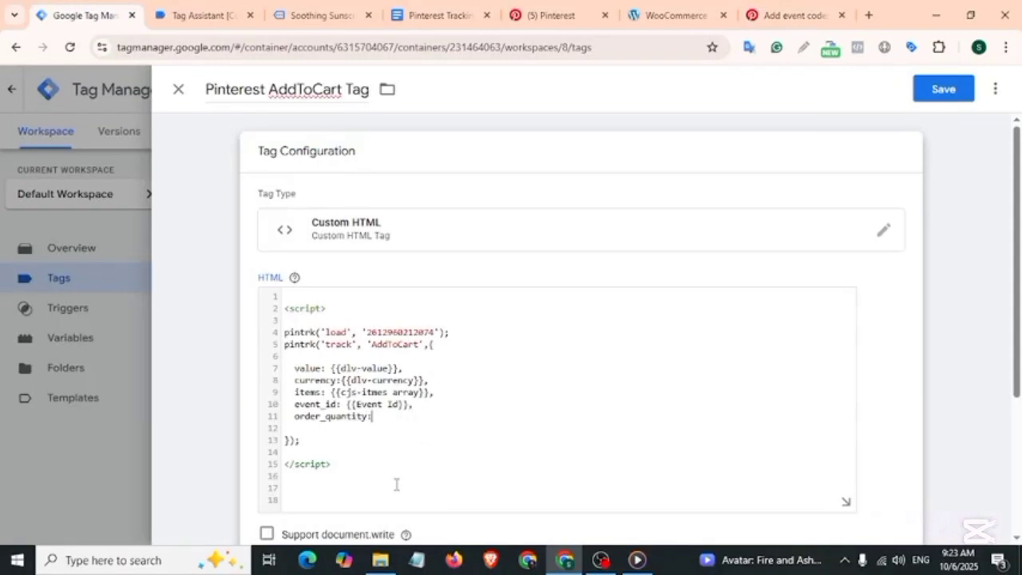
{"action": "type", "text": "{{"}
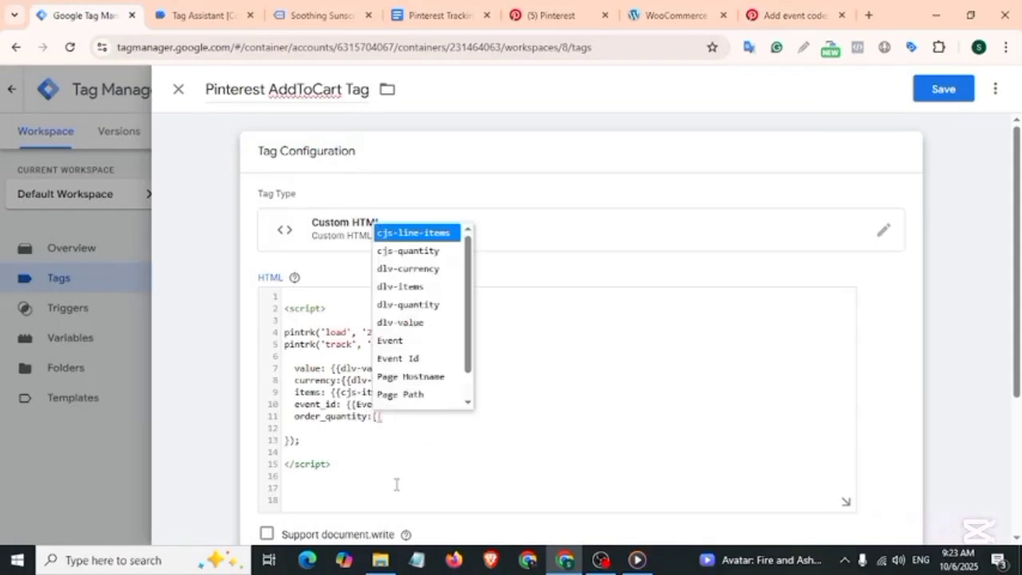
{"action": "left_click", "coordinate": [435, 251]}
- Remove the Pinterest Page Visit-Trigger from the tag's firing triggers
{"action": "scroll", "coordinate": [436, 257], "scroll_direction": "down", "scroll_amount": 3}
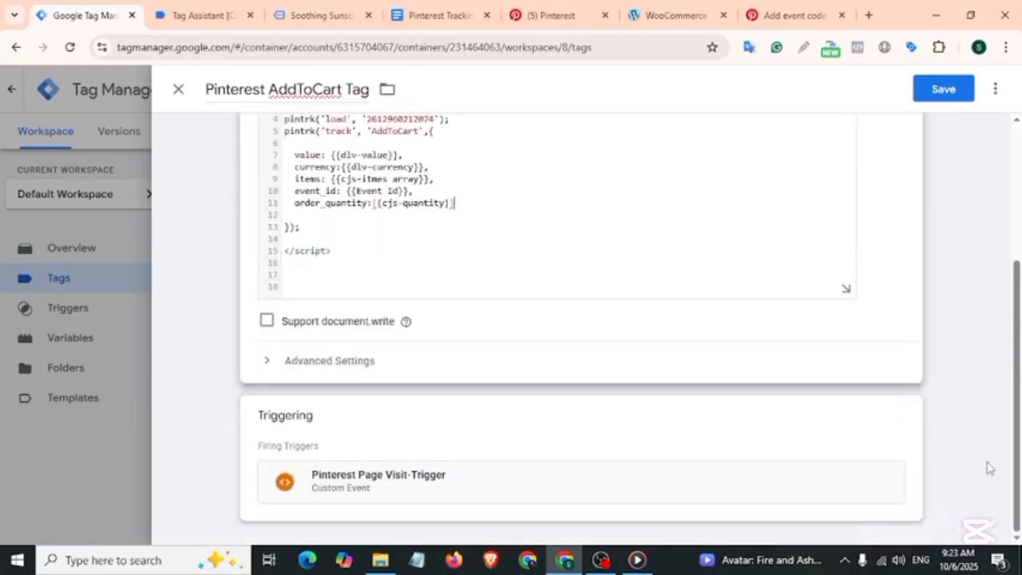
{"action": "left_click", "coordinate": [905, 416]}
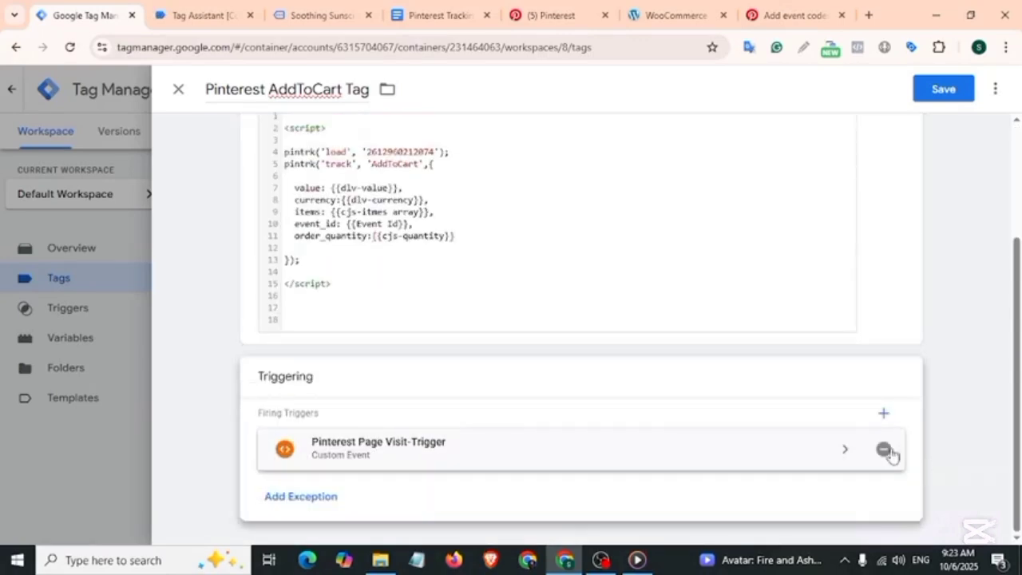
{"action": "left_click", "coordinate": [885, 449]}
{"action": "scroll", "coordinate": [588, 468], "scroll_direction": "down", "scroll_amount": 1}
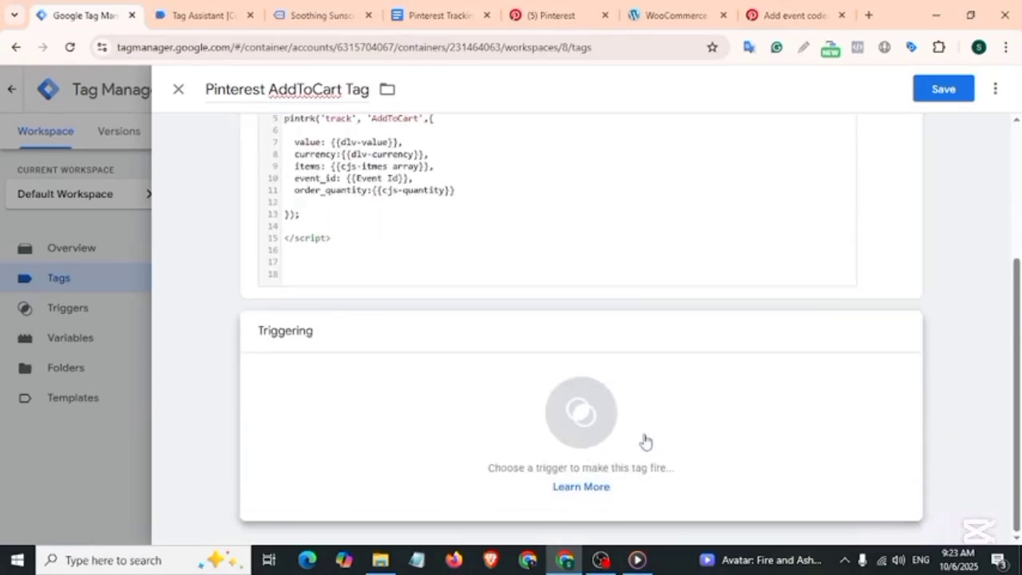
- Create a new trigger of the Custom Event type for the AddToCart tag
{"action": "left_click", "coordinate": [643, 440]}
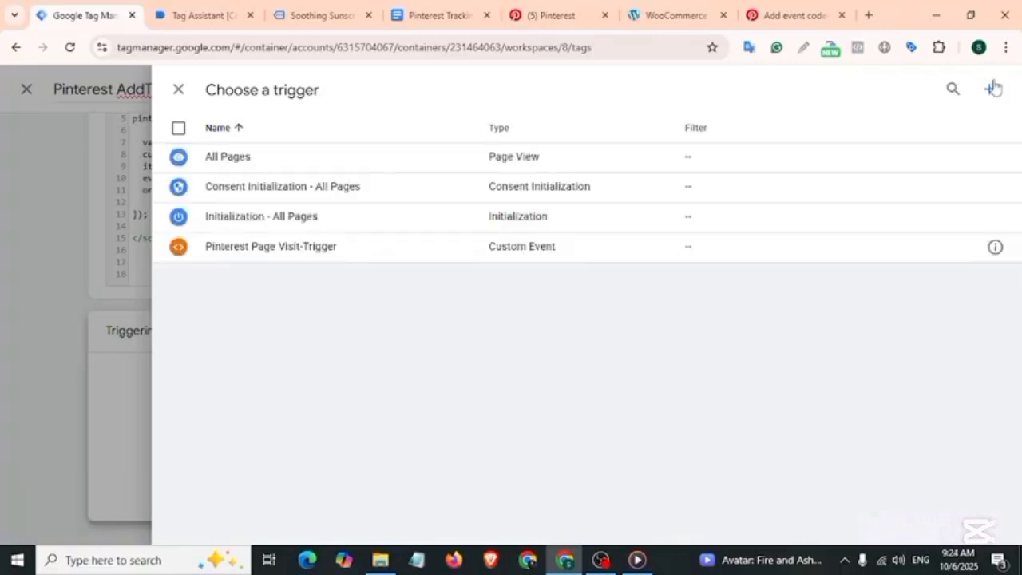
{"action": "left_click", "coordinate": [991, 91]}
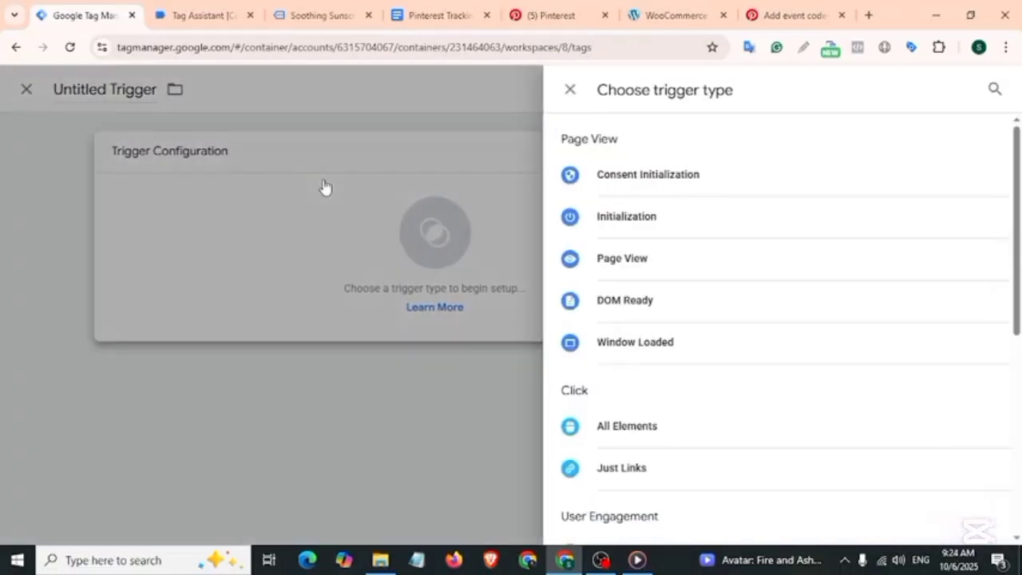
{"action": "scroll", "coordinate": [715, 285], "scroll_direction": "down", "scroll_amount": 3}
{"action": "scroll", "coordinate": [715, 285], "scroll_direction": "down", "scroll_amount": 3}
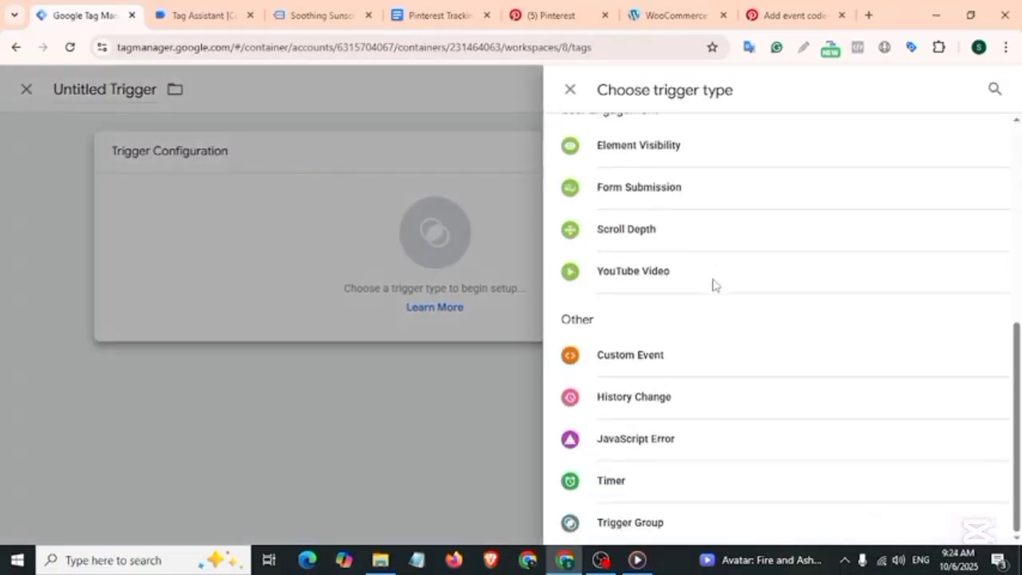
{"action": "left_click", "coordinate": [622, 359]}
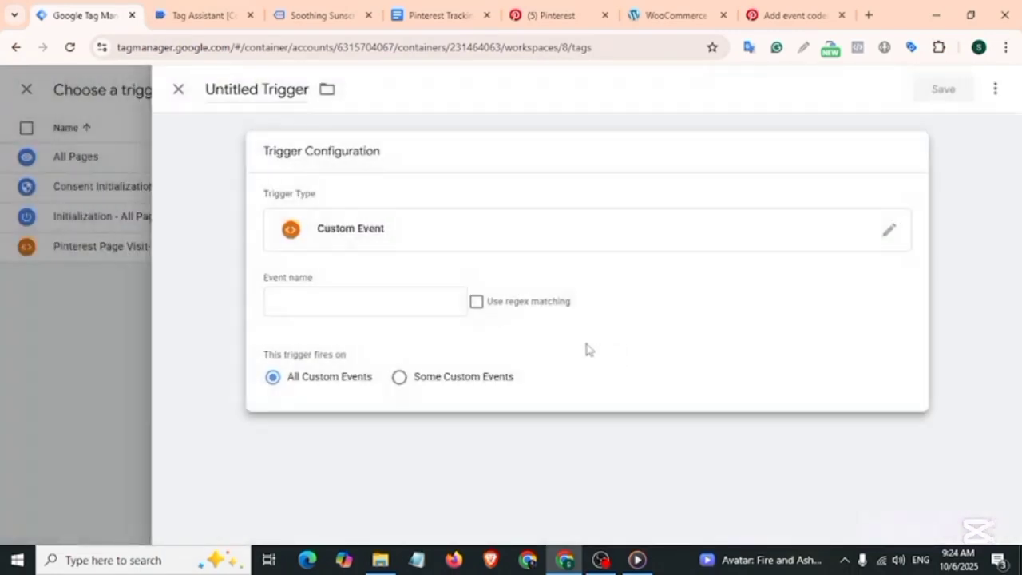
- Set the trigger's event name to add_to_cart, copied from the API call in Tag Assistant
{"action": "left_click", "coordinate": [200, 15]}
{"action": "scroll", "coordinate": [411, 339], "scroll_direction": "up", "scroll_amount": 3}
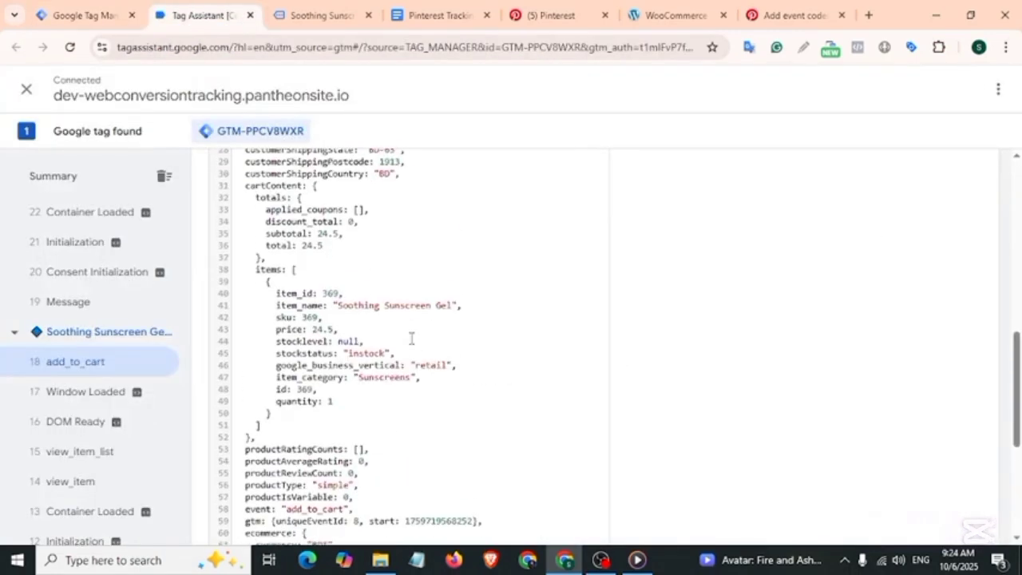
{"action": "scroll", "coordinate": [411, 338], "scroll_direction": "up", "scroll_amount": 8}
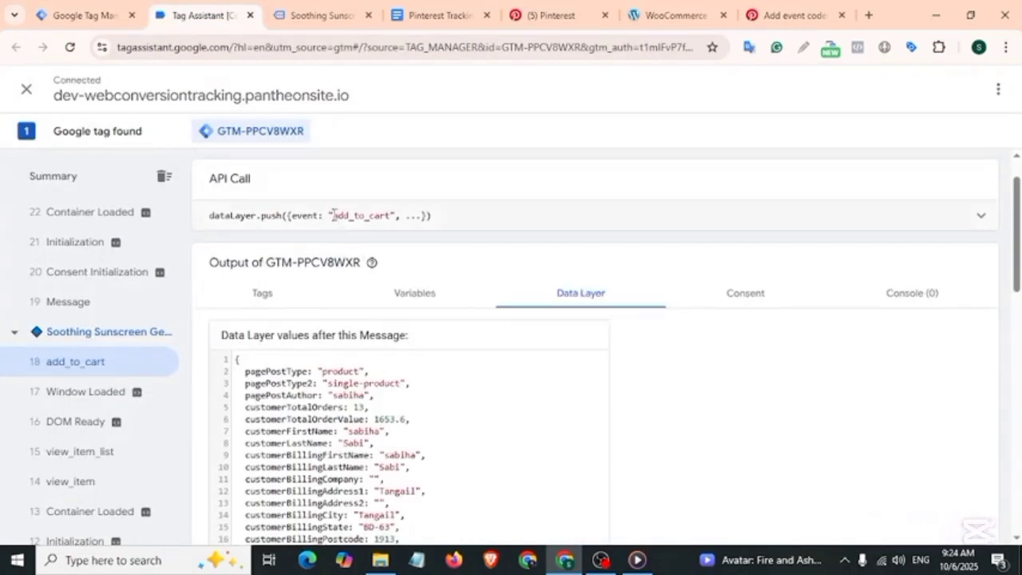
{"action": "left_click_drag", "start_coordinate": [334, 215], "coordinate": [387, 216]}
{"action": "key", "text": "ctrl+c"}
{"action": "key", "text": "ctrl+1"}
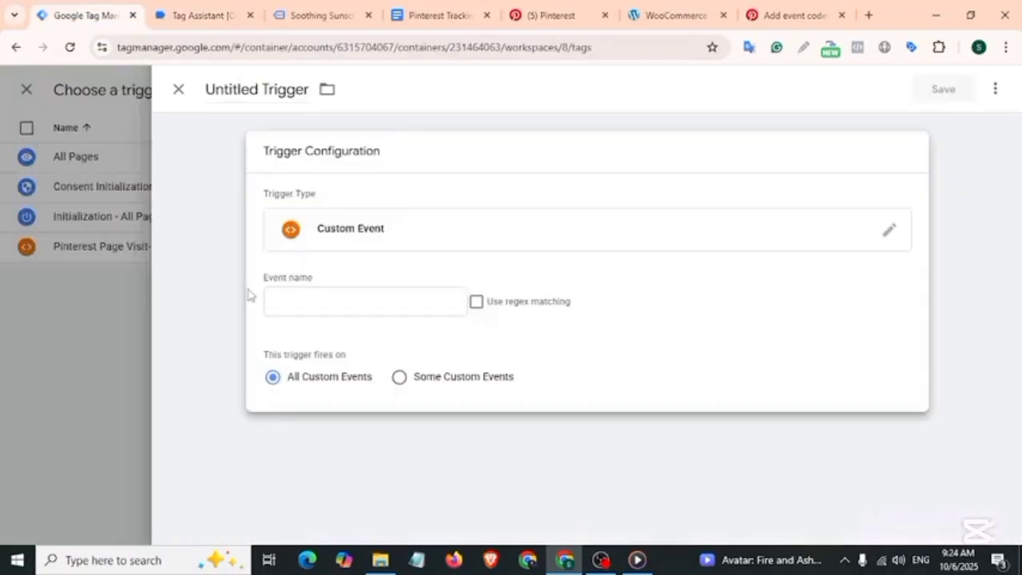
{"action": "left_click", "coordinate": [328, 303]}
{"action": "key", "text": "ctrl+v"}
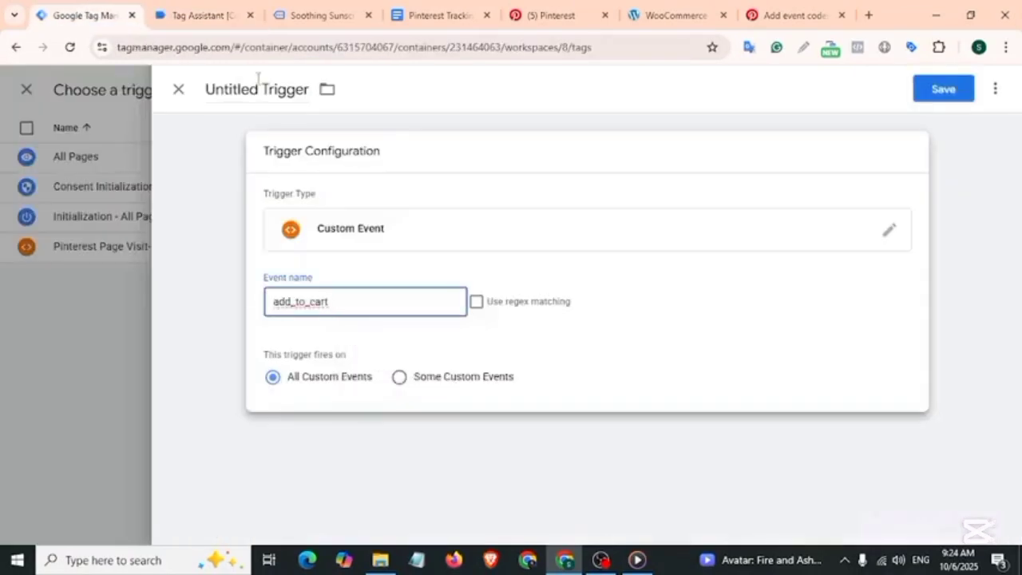
- Name the trigger Pinterest-AddToCart-Trigger, save it, and save the Pinterest AddToCart Tag
{"action": "left_click", "coordinate": [269, 88]}
{"action": "key", "text": "BackSpace"}
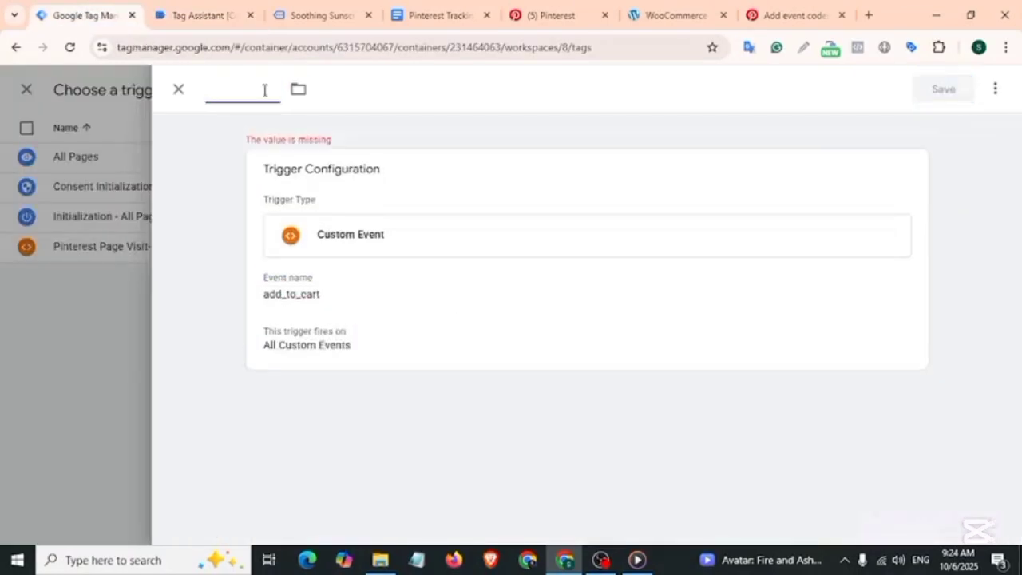
{"action": "type", "text": "Pinterest-AddToCart-Trigger"}
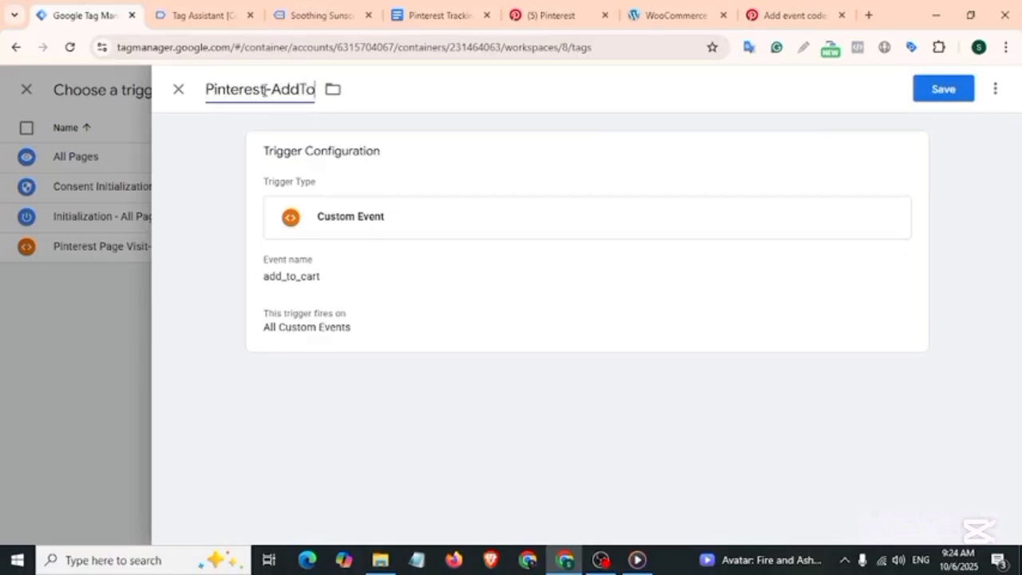
{"action": "left_click", "coordinate": [943, 89]}
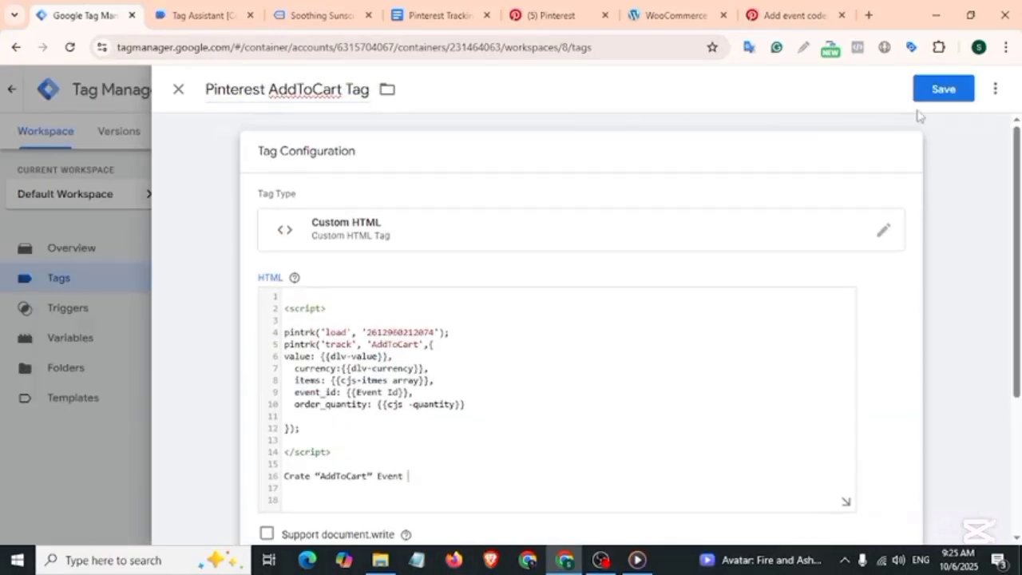
{"action": "left_click", "coordinate": [937, 92]}
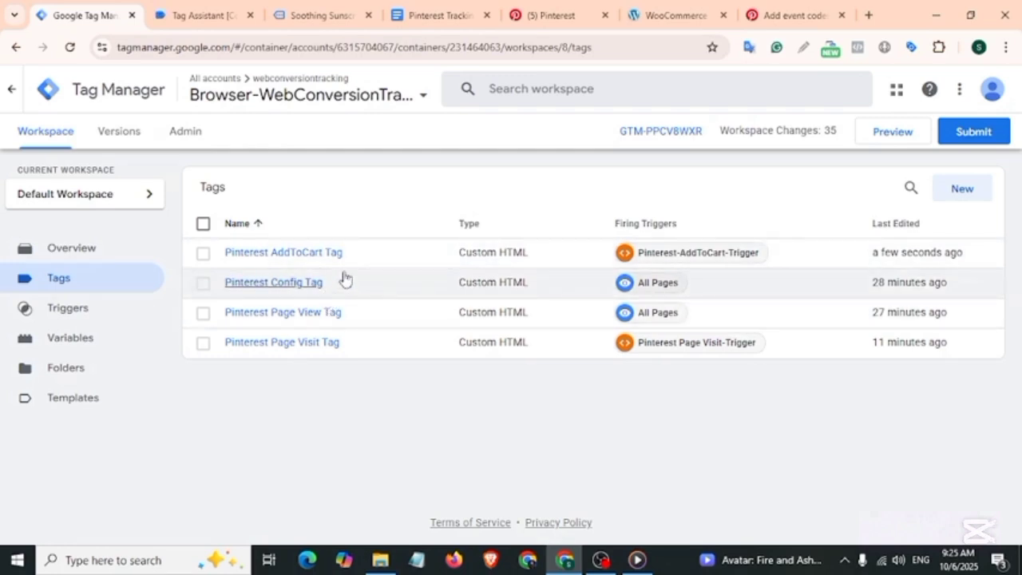
- Place a test order for the Soothing Sunscreen Gel on the store site, going from the cart through checkout
{"action": "left_click", "coordinate": [318, 14]}
{"action": "scroll", "coordinate": [599, 284], "scroll_direction": "down", "scroll_amount": 5}
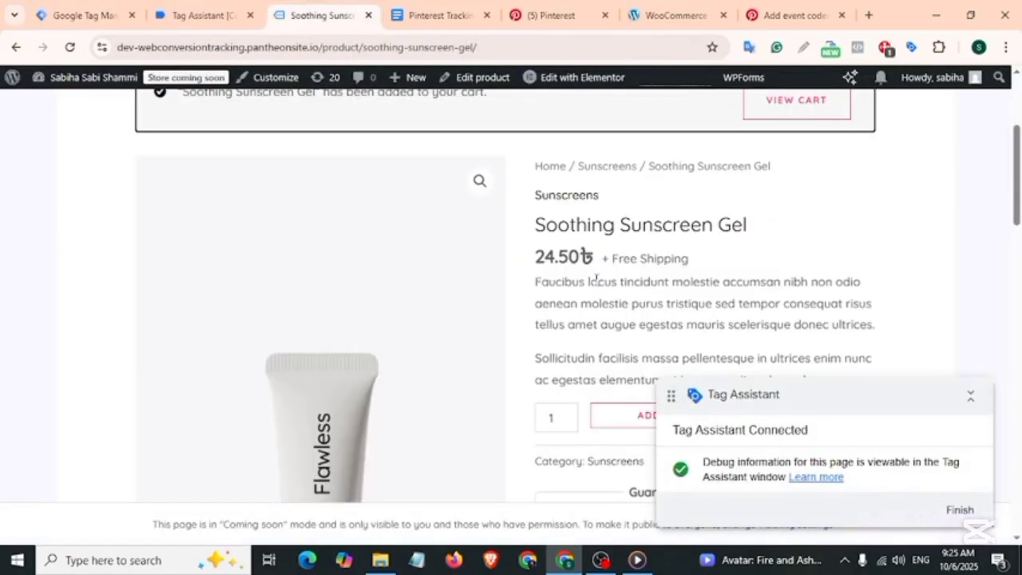
{"action": "scroll", "coordinate": [718, 255], "scroll_direction": "up", "scroll_amount": 1}
{"action": "scroll", "coordinate": [764, 247], "scroll_direction": "up", "scroll_amount": 2}
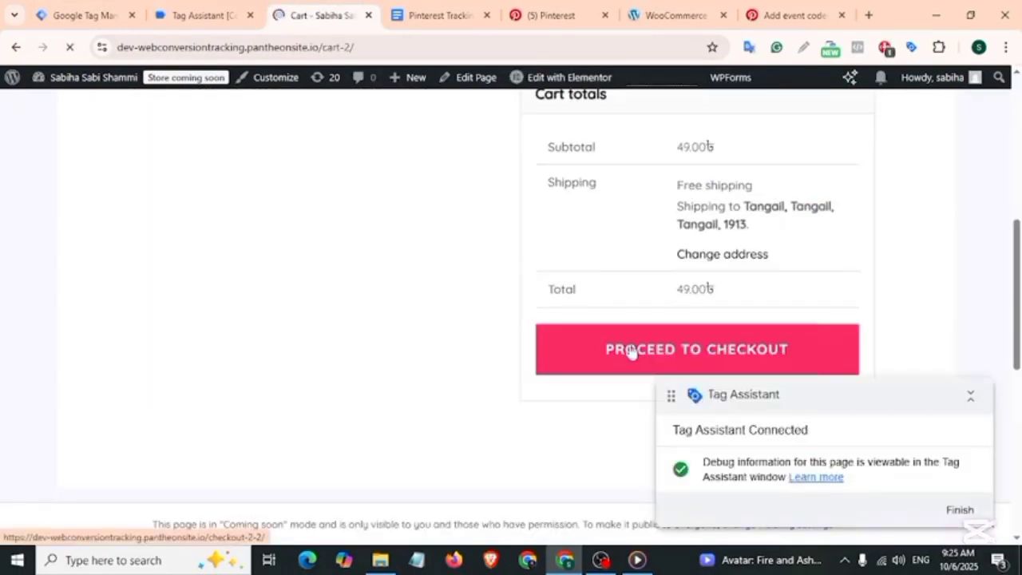
{"action": "left_click", "coordinate": [630, 349]}
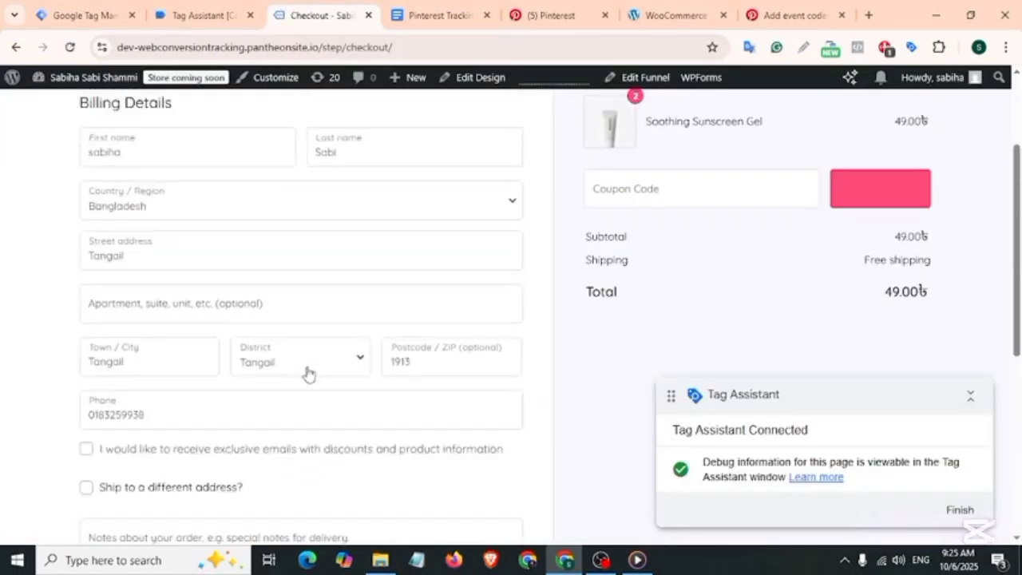
{"action": "scroll", "coordinate": [306, 372], "scroll_direction": "down", "scroll_amount": 3}
{"action": "left_click", "coordinate": [85, 196]}
{"action": "left_click", "coordinate": [85, 197]}
{"action": "scroll", "coordinate": [237, 387], "scroll_direction": "down", "scroll_amount": 3}
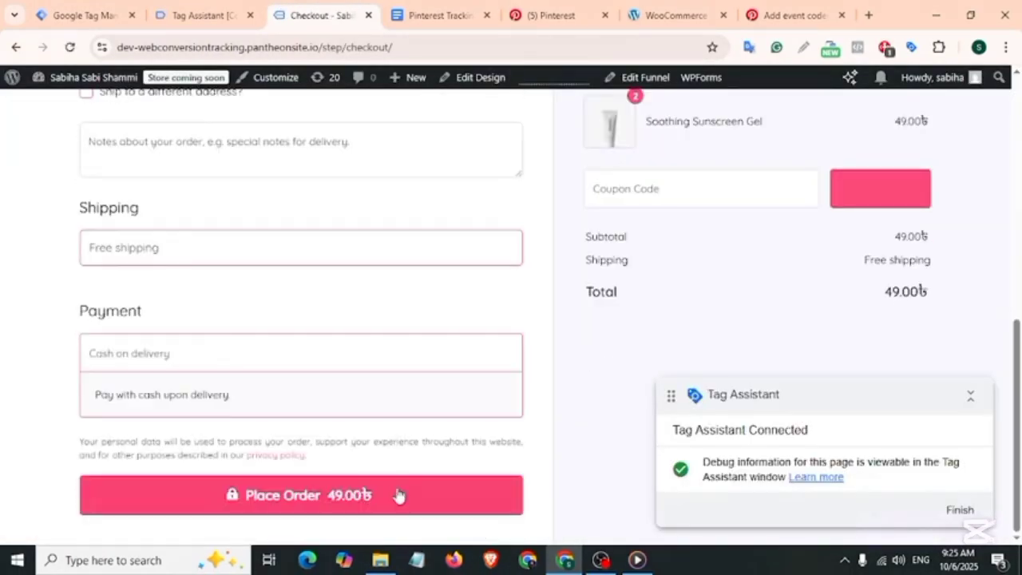
{"action": "left_click", "coordinate": [397, 493]}
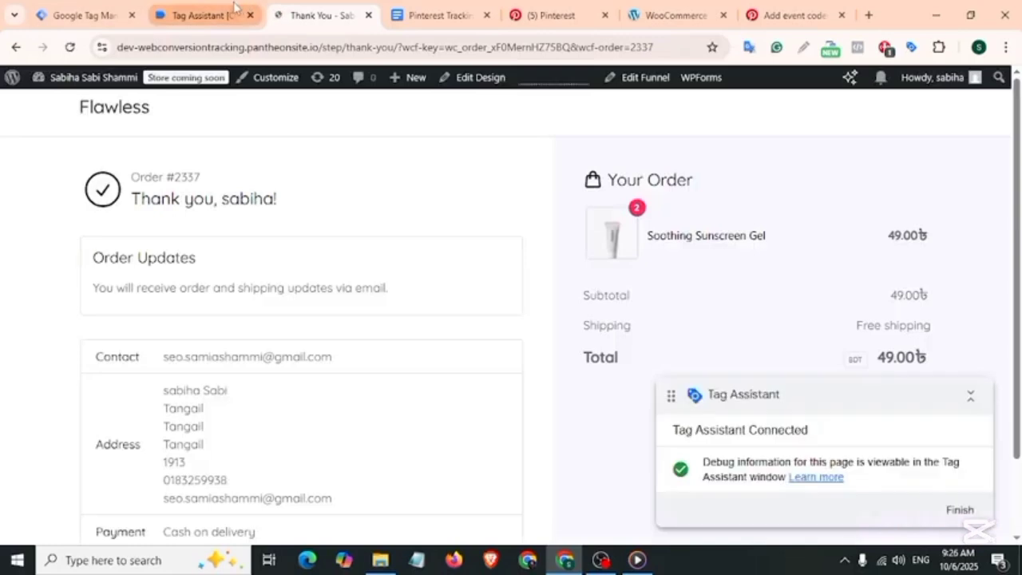
- Inspect the purchase event's data layer in Tag Assistant, focusing on transaction_id in the ecommerce object
{"action": "left_click", "coordinate": [226, 10]}
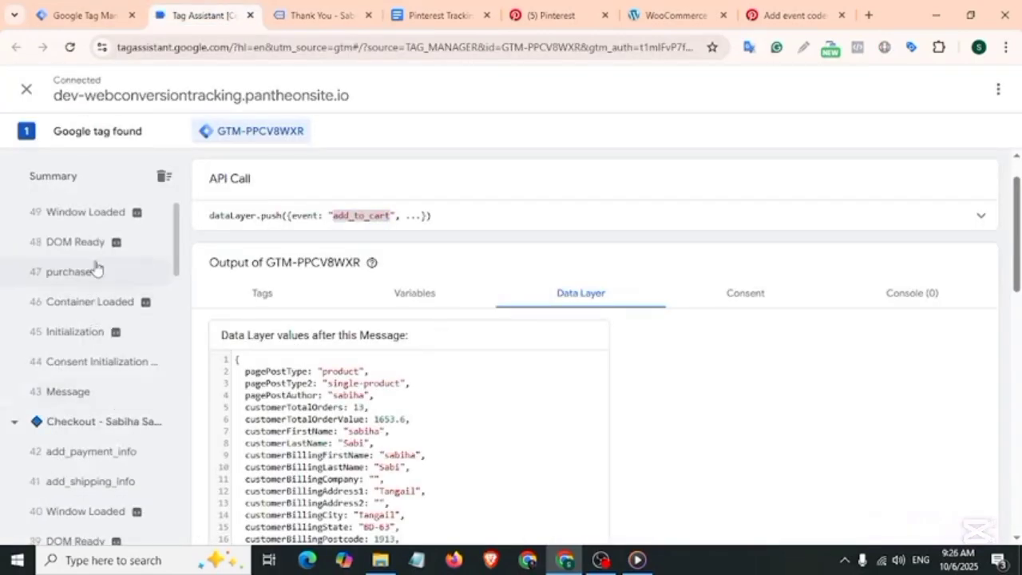
{"action": "left_click", "coordinate": [94, 270]}
{"action": "scroll", "coordinate": [495, 348], "scroll_direction": "down", "scroll_amount": 10}
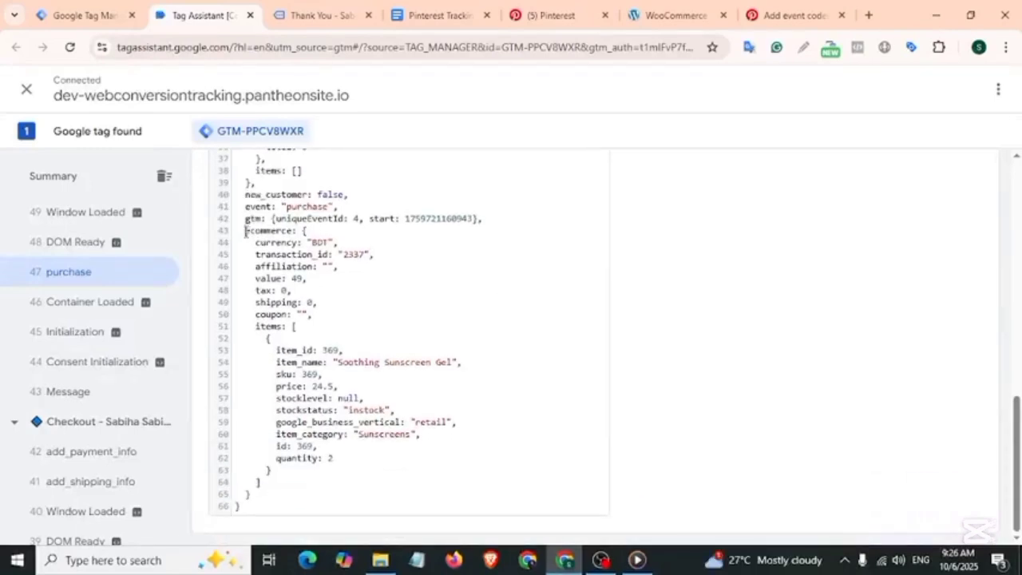
{"action": "left_click_drag", "start_coordinate": [245, 231], "coordinate": [329, 256]}
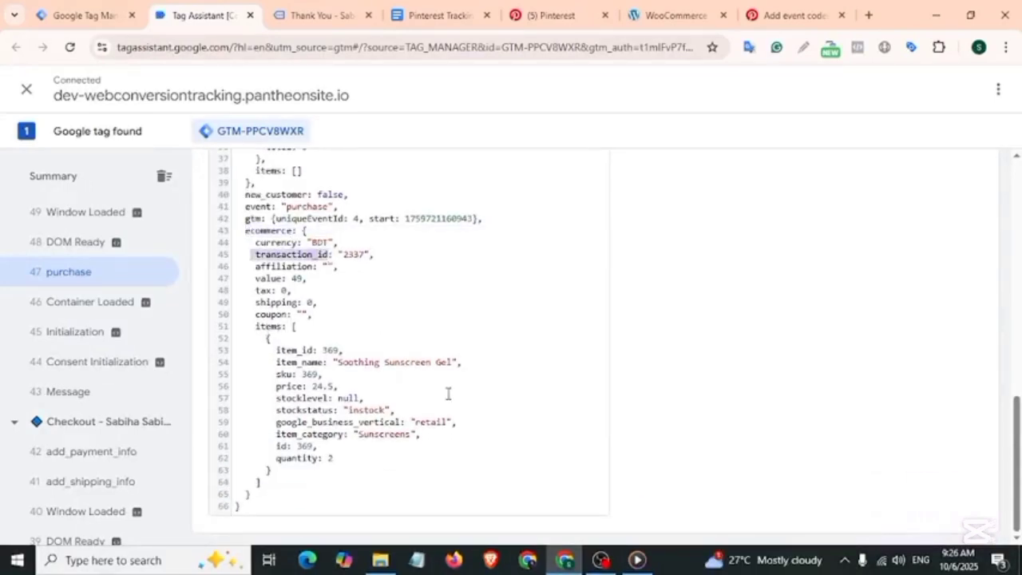
- Include the order_id parameter in the Checkout event code on Pinterest's manual code setup page
{"action": "left_click", "coordinate": [557, 15]}
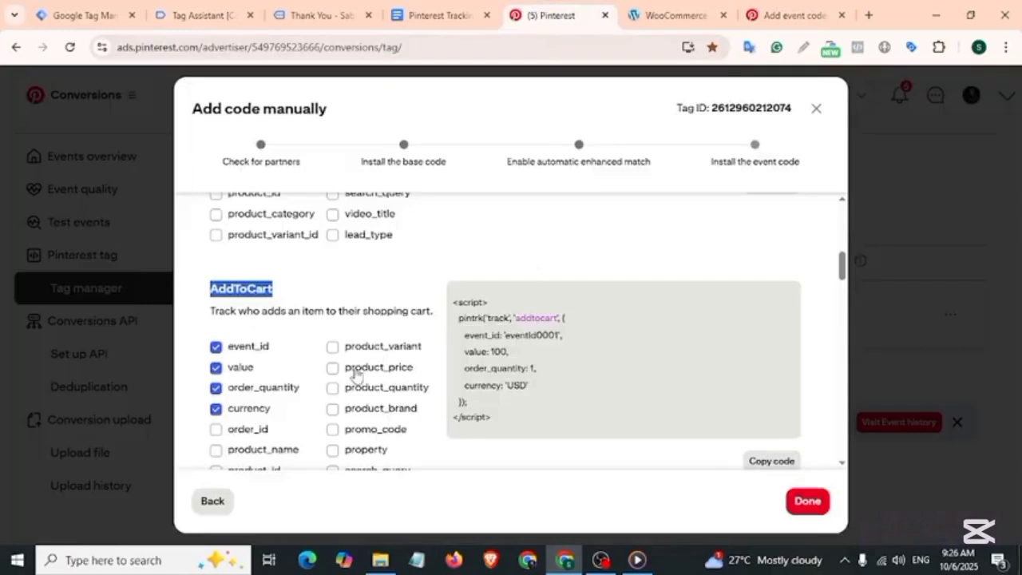
{"action": "scroll", "coordinate": [355, 372], "scroll_direction": "up", "scroll_amount": 4}
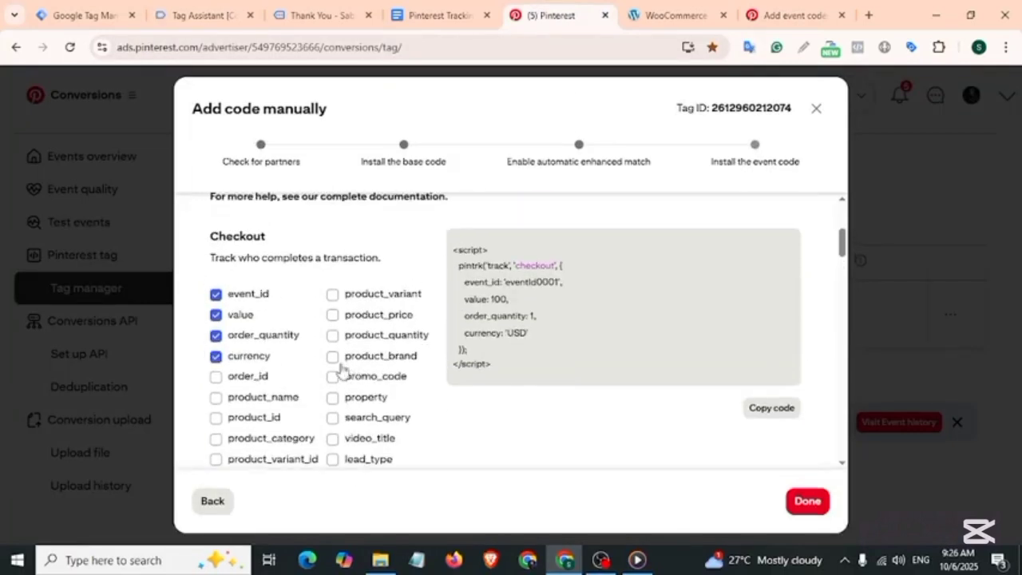
{"action": "left_click_drag", "start_coordinate": [212, 237], "coordinate": [271, 238]}
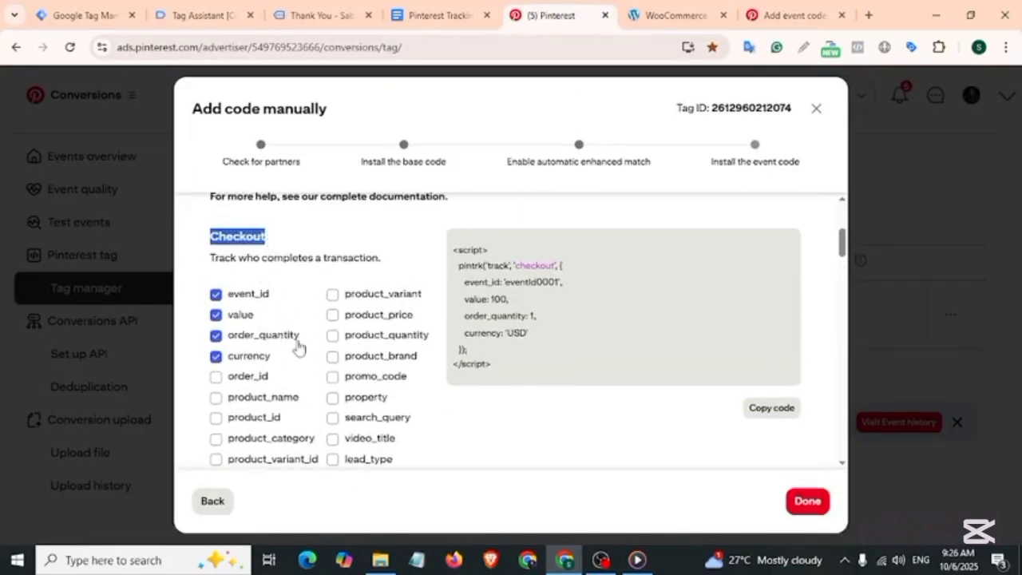
{"action": "left_click", "coordinate": [215, 376]}
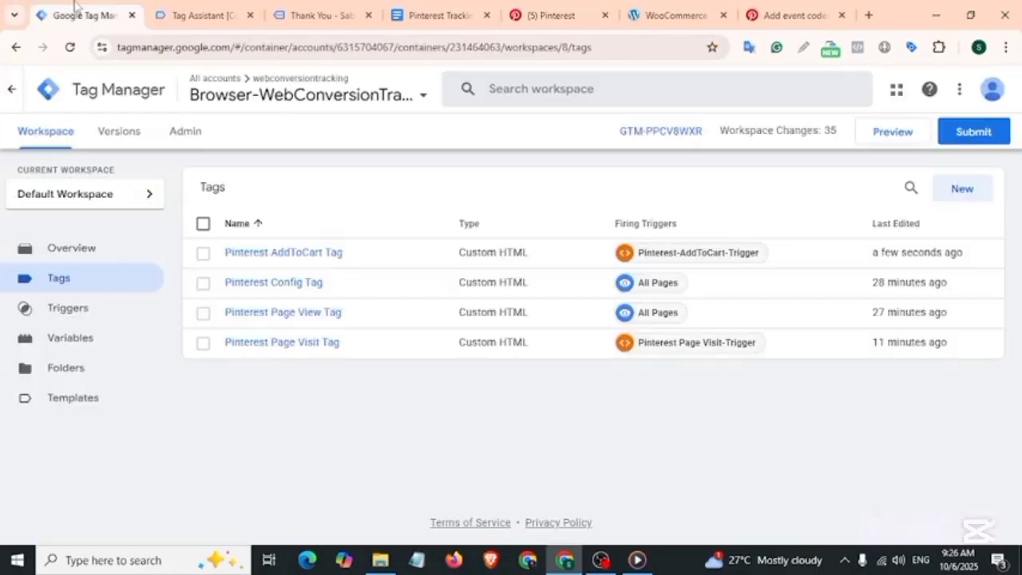
- Create a new user-defined variable of the Data Layer Variable type in Google Tag Manager
{"action": "left_click", "coordinate": [80, 15]}
{"action": "left_click", "coordinate": [60, 339]}
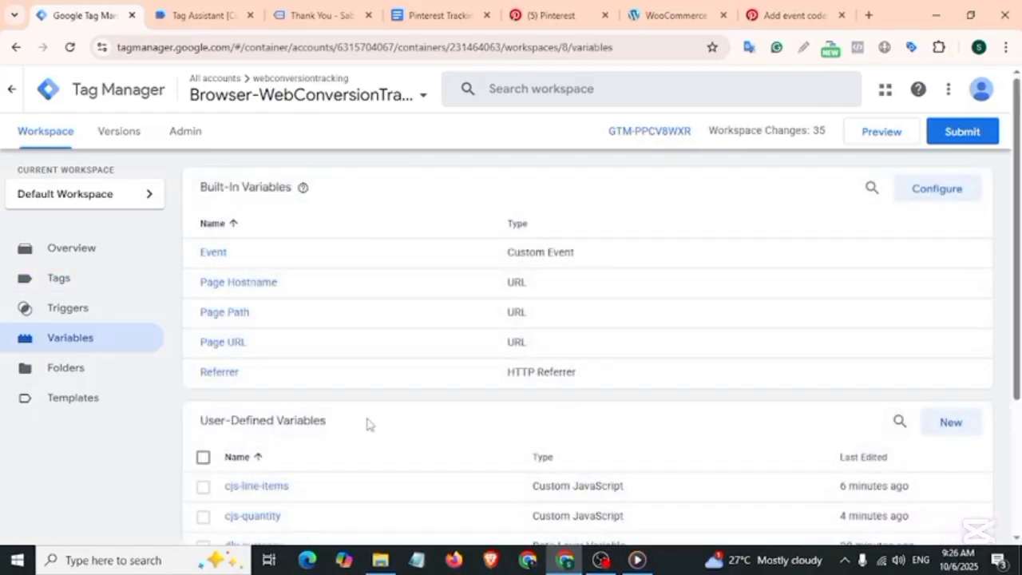
{"action": "left_click_drag", "start_coordinate": [202, 420], "coordinate": [335, 427]}
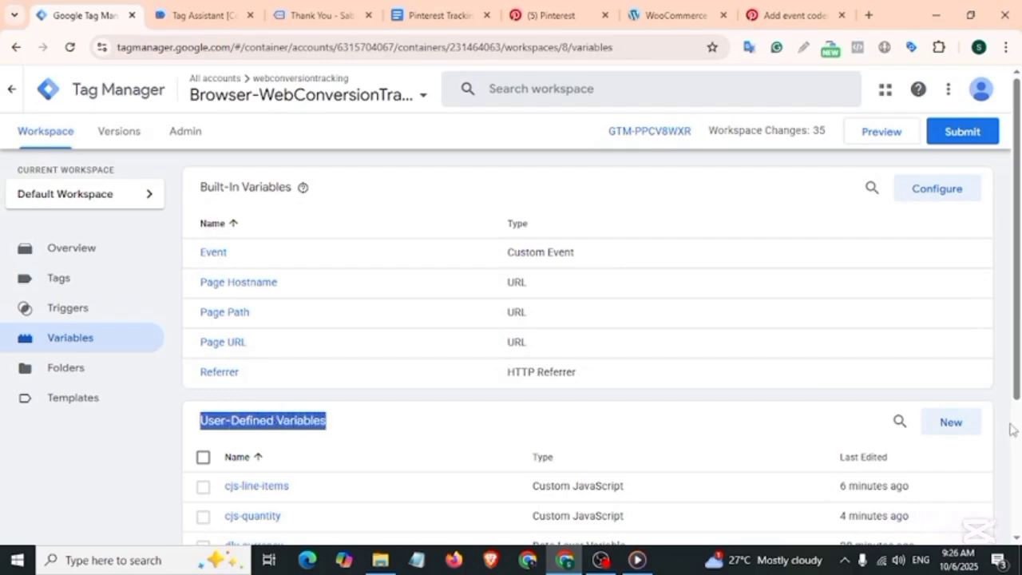
{"action": "left_click", "coordinate": [951, 421]}
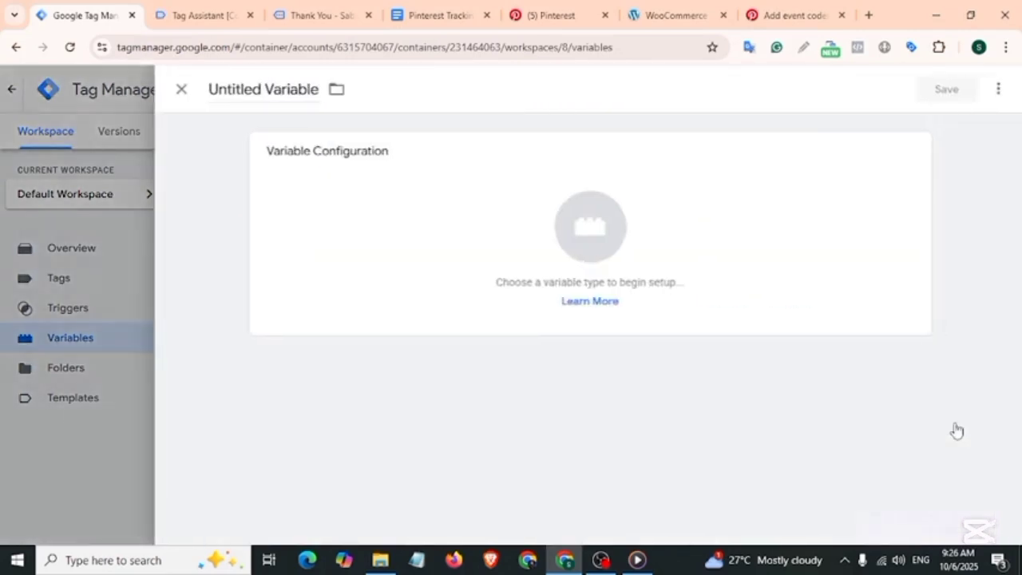
{"action": "left_click", "coordinate": [424, 189]}
{"action": "scroll", "coordinate": [645, 462], "scroll_direction": "down", "scroll_amount": 1}
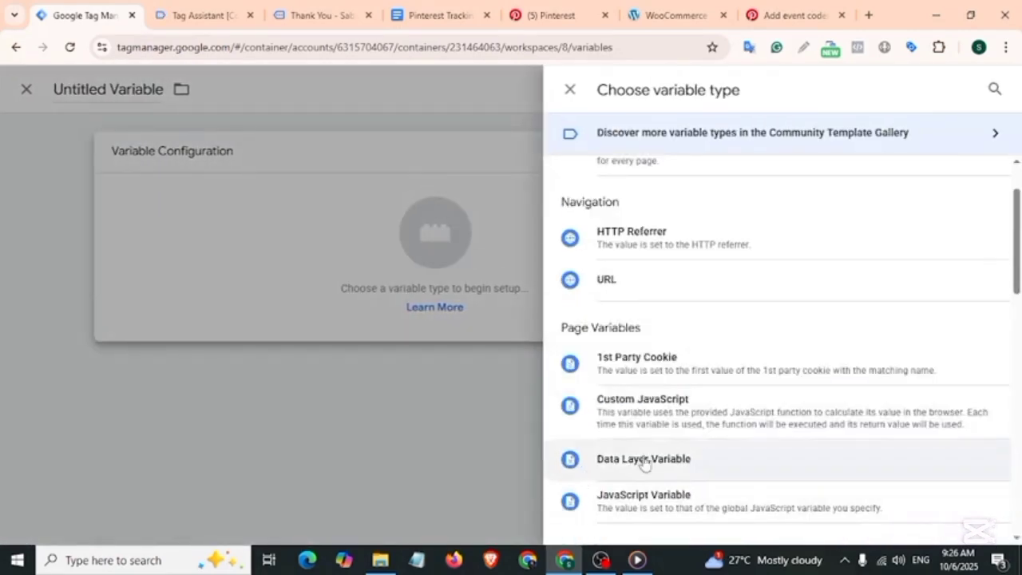
{"action": "left_click", "coordinate": [643, 461]}
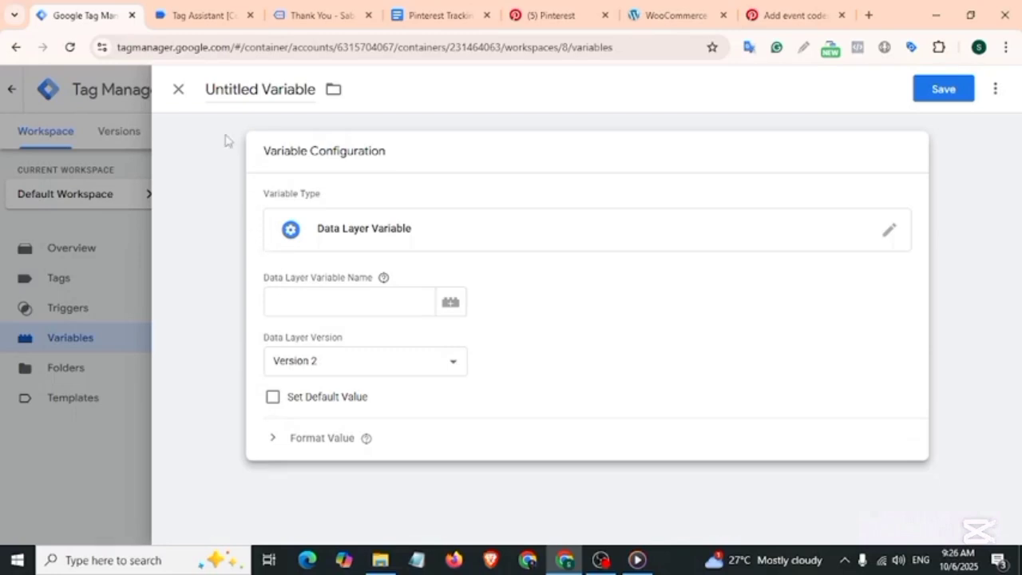
- Set the data layer variable name to ecommerce.transaction_id, copying the key names from the purchase event in Tag Assistant
{"action": "left_click", "coordinate": [199, 11]}
{"action": "left_click", "coordinate": [277, 280]}
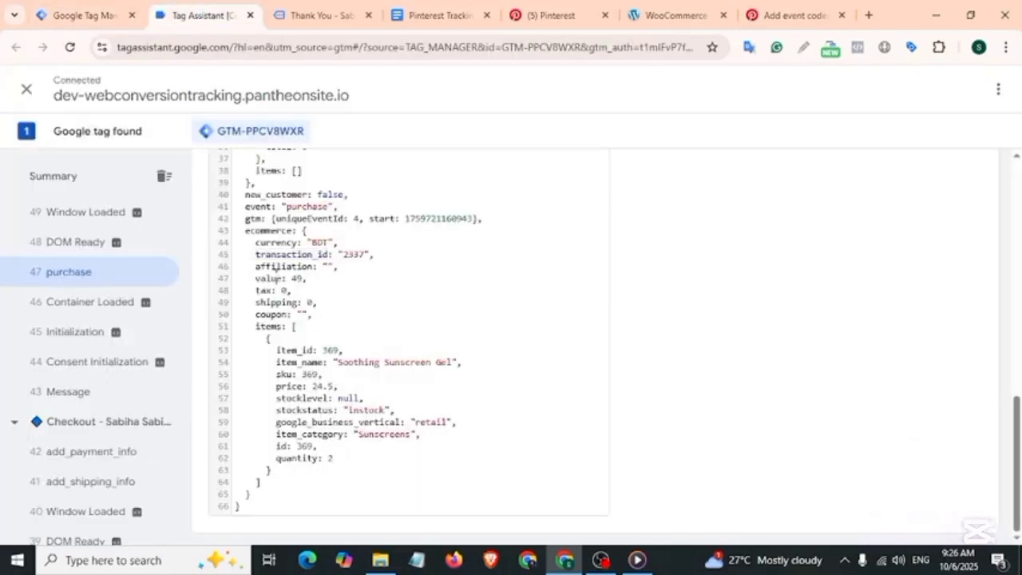
{"action": "left_click_drag", "start_coordinate": [245, 230], "coordinate": [326, 261]}
{"action": "key", "text": "ctrl+c"}
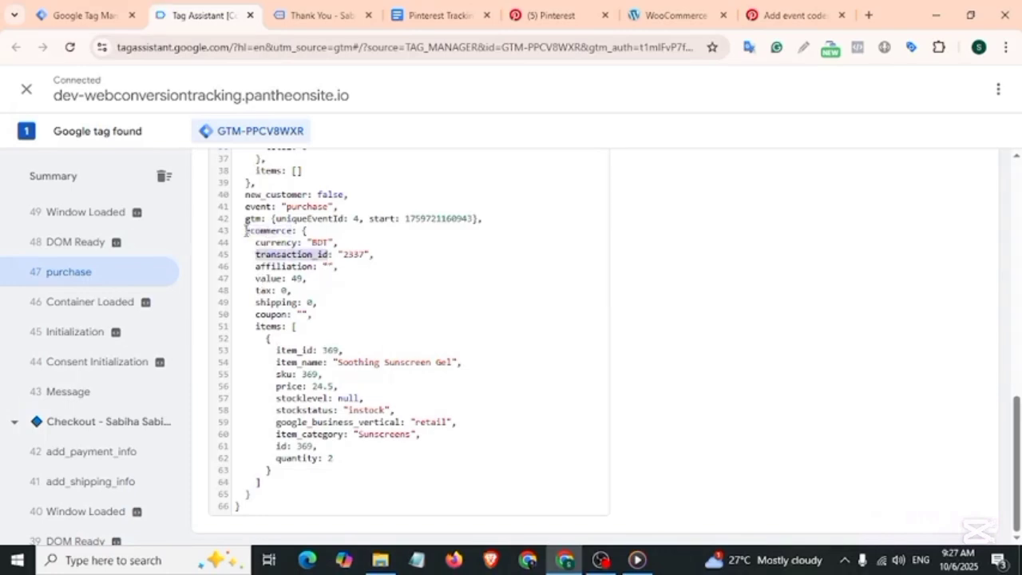
{"action": "left_click_drag", "start_coordinate": [246, 230], "coordinate": [295, 230]}
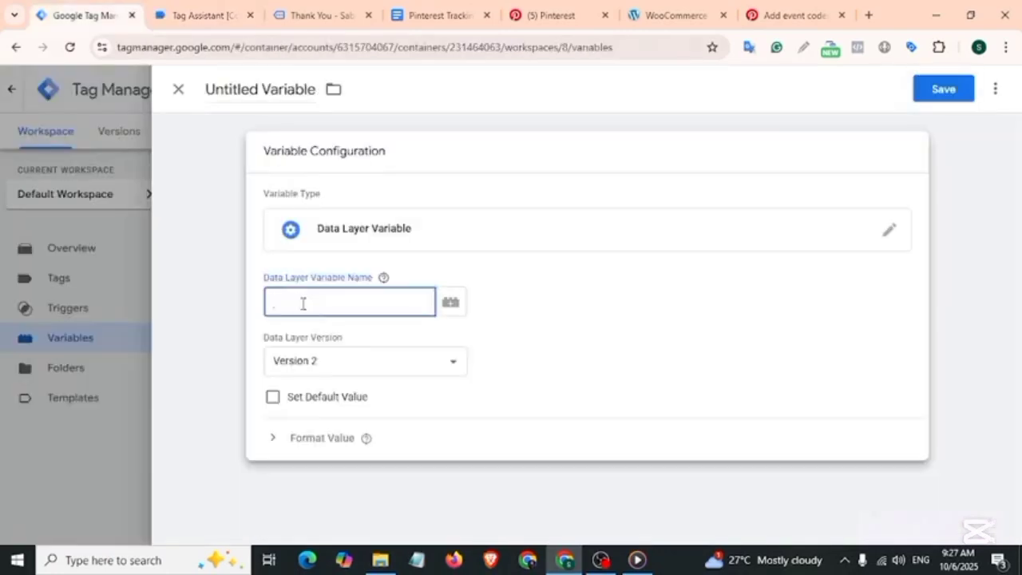
{"action": "type", "text": "ecommerce"}
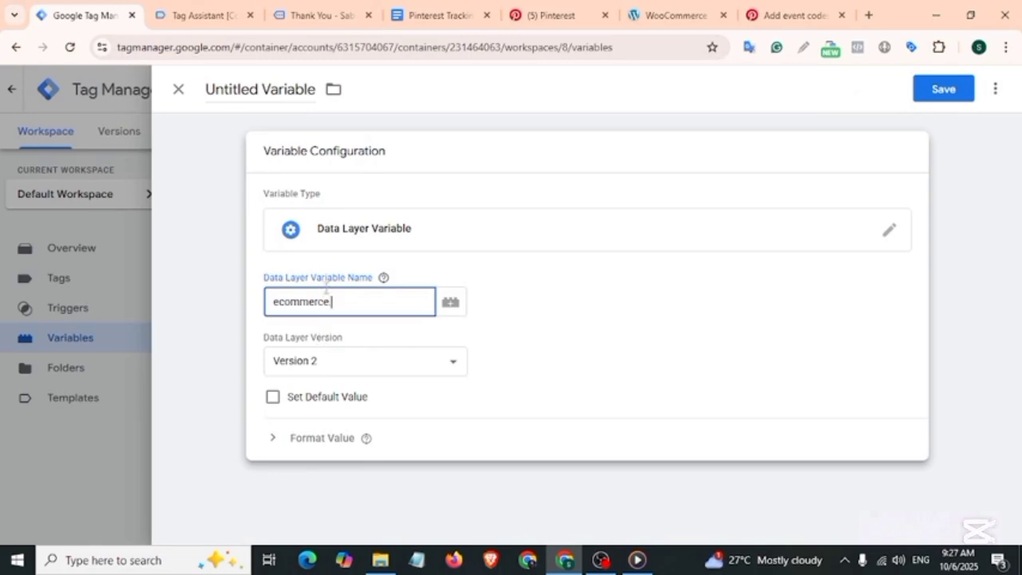
{"action": "left_click", "coordinate": [204, 15]}
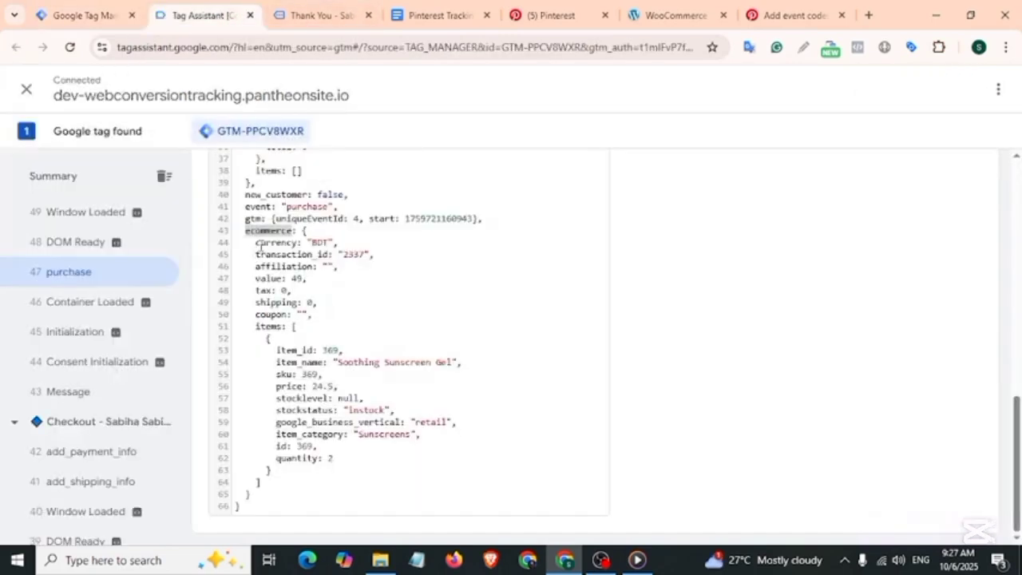
{"action": "left_click_drag", "start_coordinate": [256, 246], "coordinate": [283, 290]}
{"action": "left_click", "coordinate": [290, 243]}
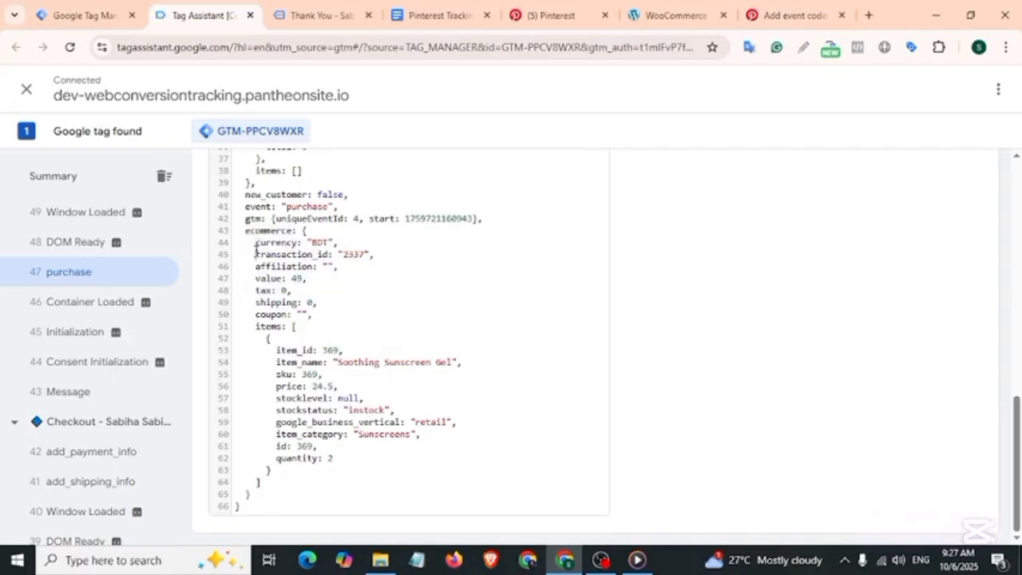
{"action": "left_click_drag", "start_coordinate": [256, 253], "coordinate": [327, 258]}
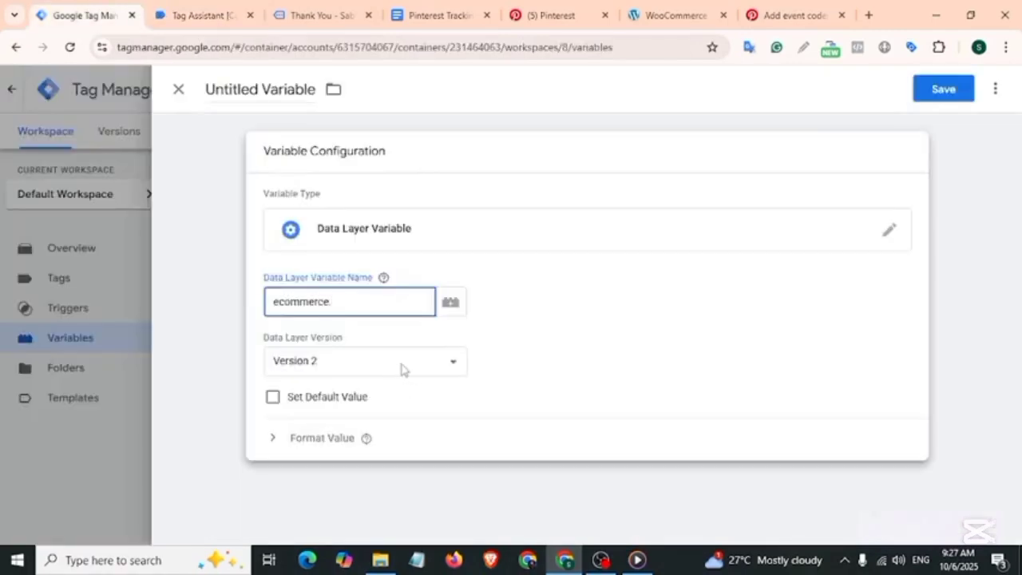
{"action": "key", "text": "ctrl+v"}
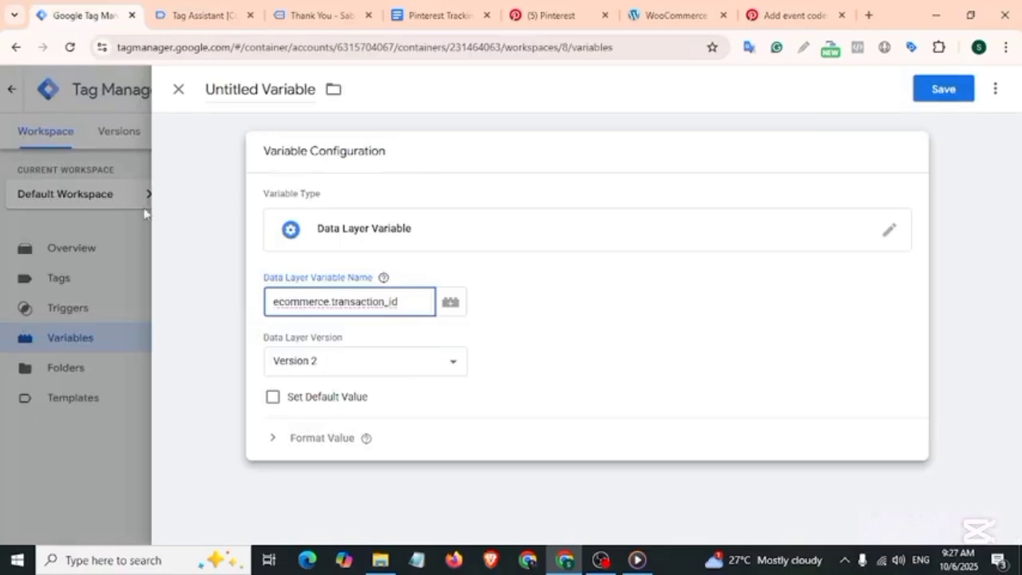
- Name the variable dlv-transaction_id and save it
{"action": "left_click", "coordinate": [260, 96]}
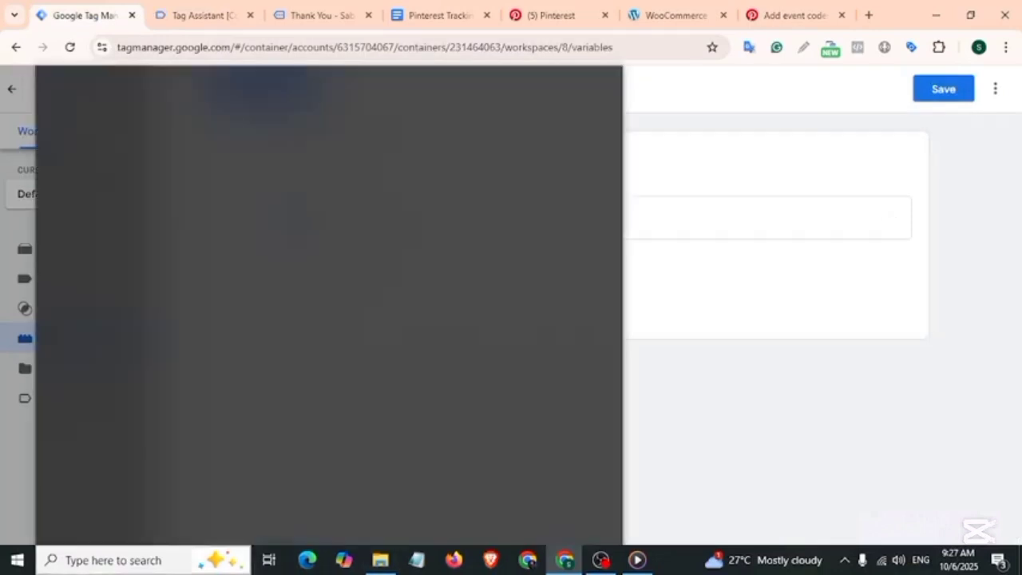
{"action": "type", "text": "dlv-transaction_id"}
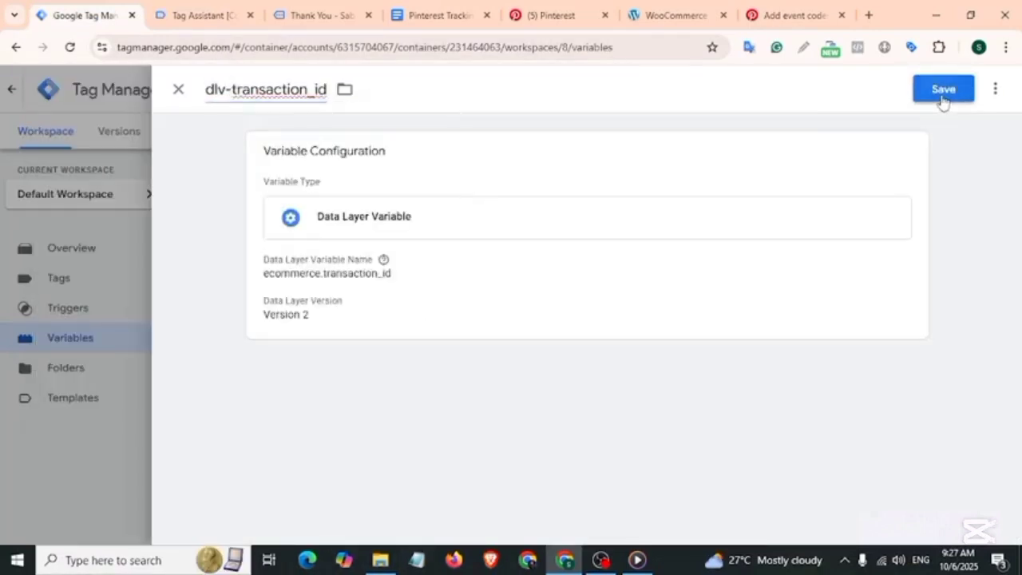
{"action": "left_click", "coordinate": [943, 90]}
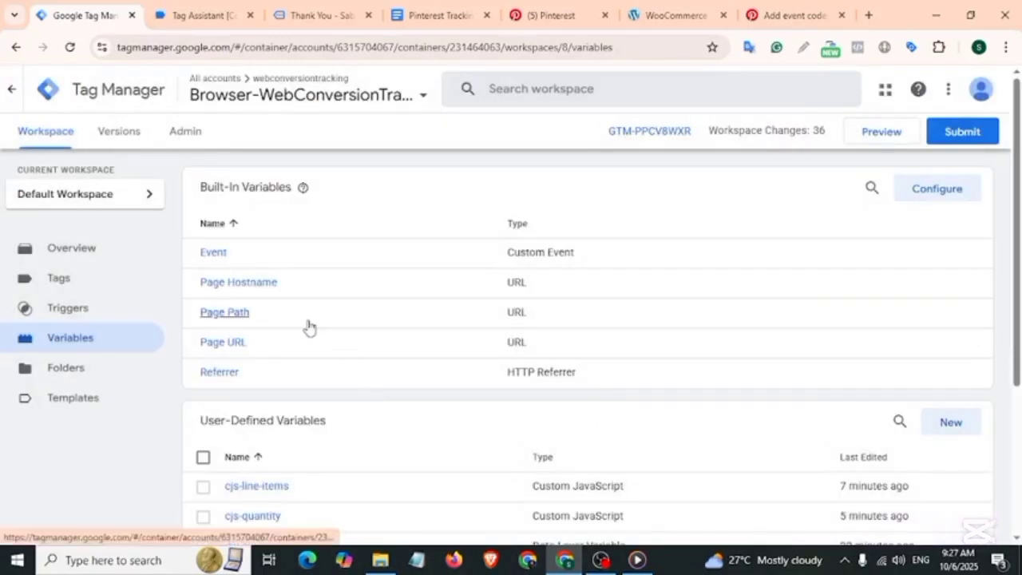
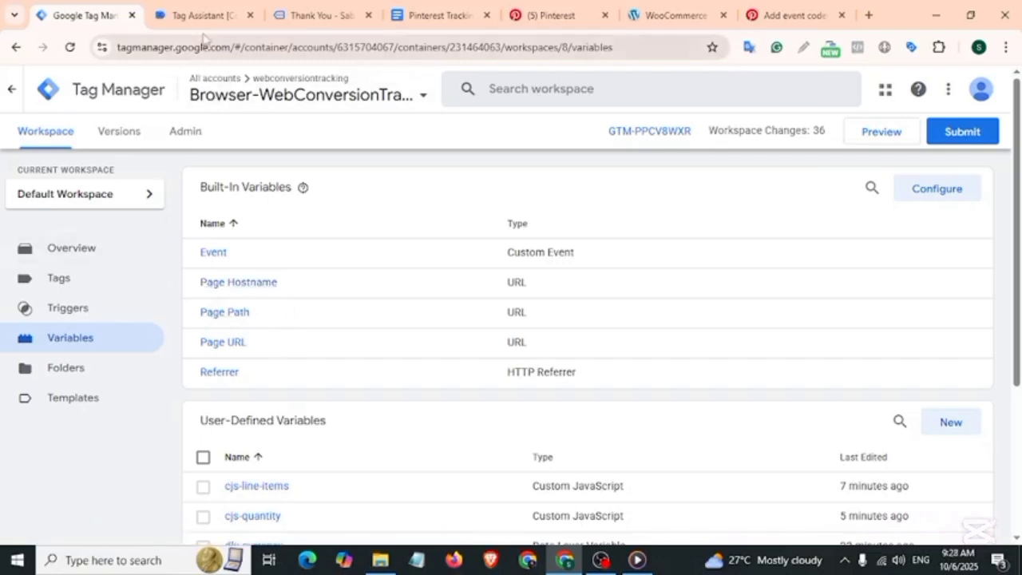
- Copy the customerBillingEmailHash key name from the purchase event's data layer in Tag Assistant
{"action": "left_click", "coordinate": [193, 11]}
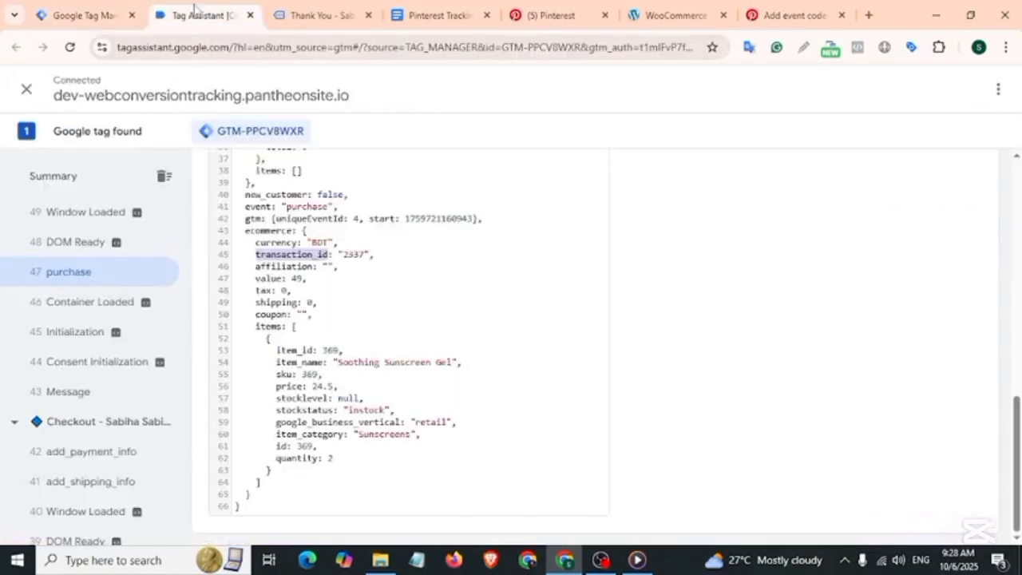
{"action": "scroll", "coordinate": [294, 331], "scroll_direction": "up", "scroll_amount": 2}
{"action": "scroll", "coordinate": [293, 334], "scroll_direction": "up", "scroll_amount": 8}
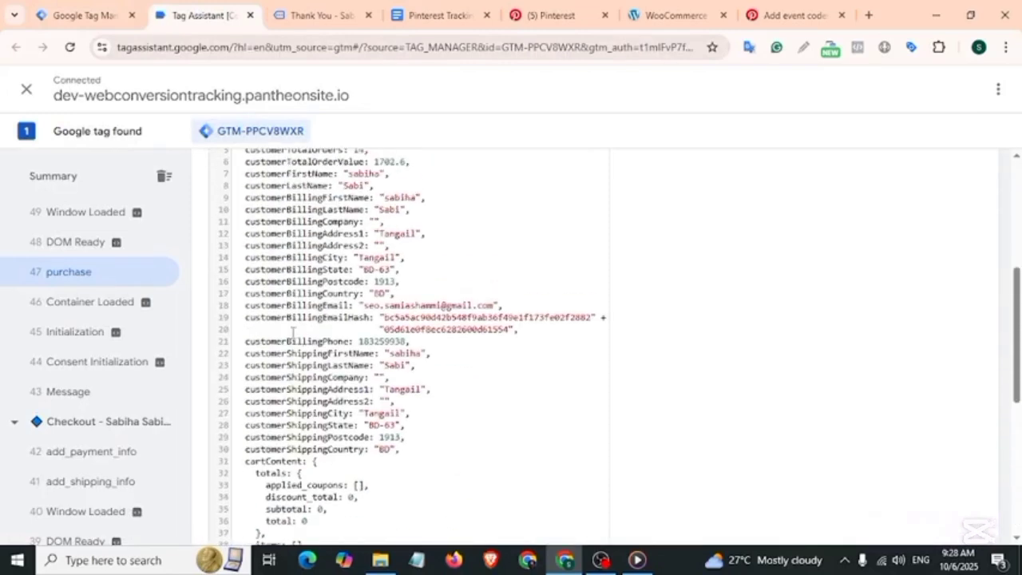
{"action": "scroll", "coordinate": [254, 332], "scroll_direction": "down", "scroll_amount": 3}
{"action": "left_click_drag", "start_coordinate": [247, 321], "coordinate": [363, 321]}
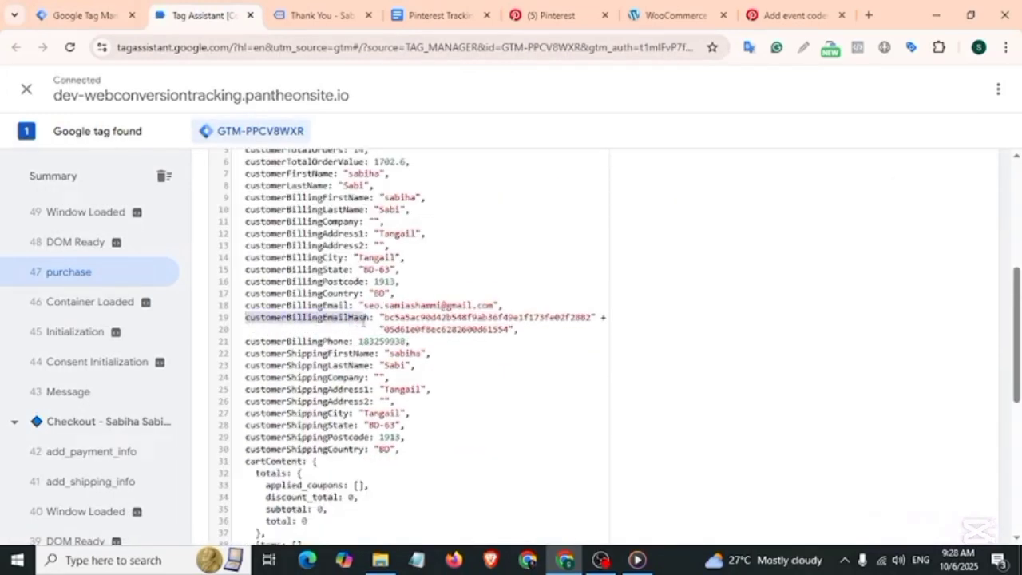
{"action": "left_click", "coordinate": [306, 310]}
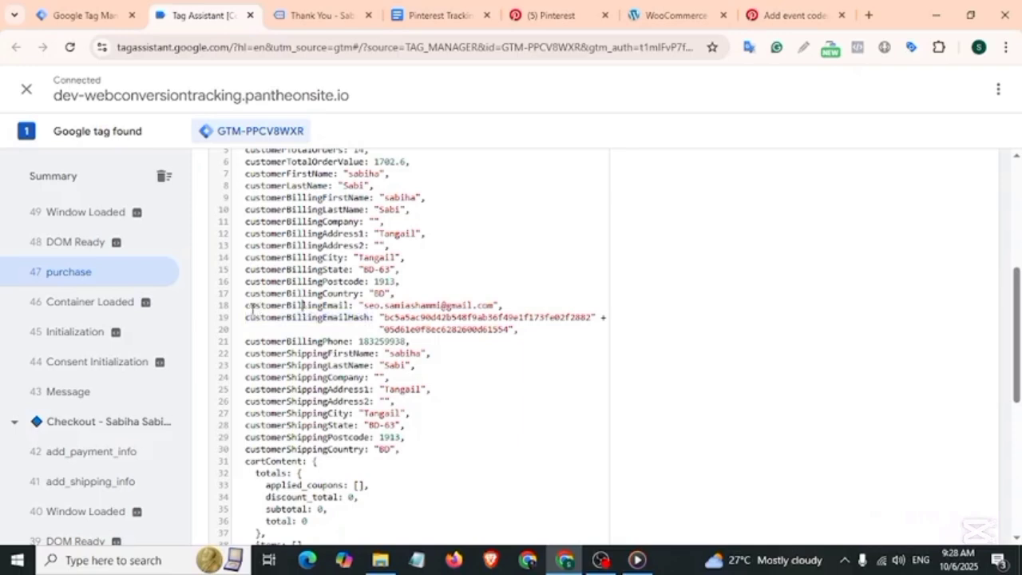
{"action": "left_click_drag", "start_coordinate": [246, 305], "coordinate": [327, 310]}
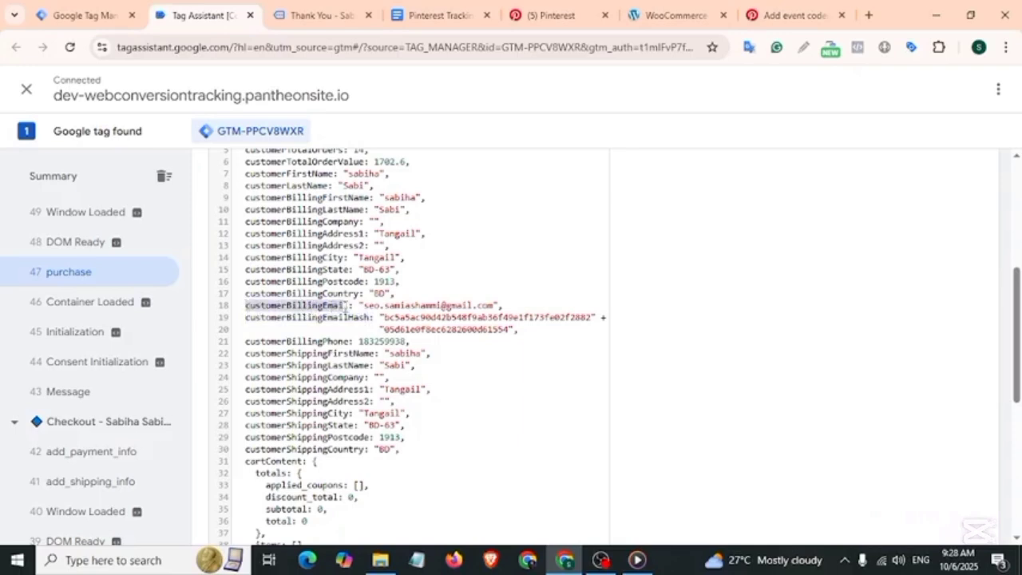
{"action": "left_click_drag", "start_coordinate": [246, 319], "coordinate": [376, 317]}
{"action": "key", "text": "ctrl+c"}
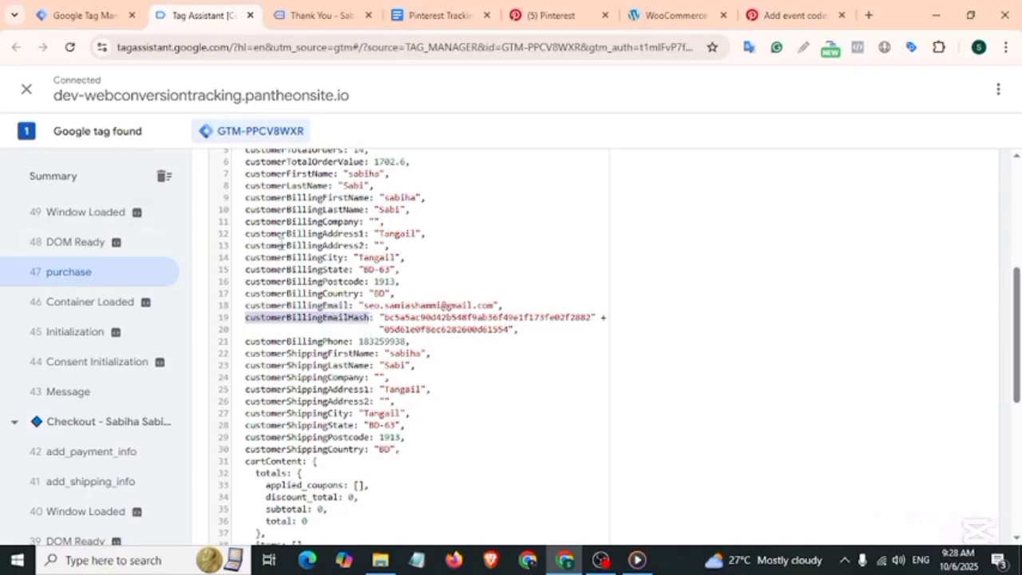
- Create another user-defined variable of the Data Layer Variable type in Google Tag Manager
{"action": "left_click", "coordinate": [97, 16]}
{"action": "scroll", "coordinate": [206, 276], "scroll_direction": "down", "scroll_amount": 2}
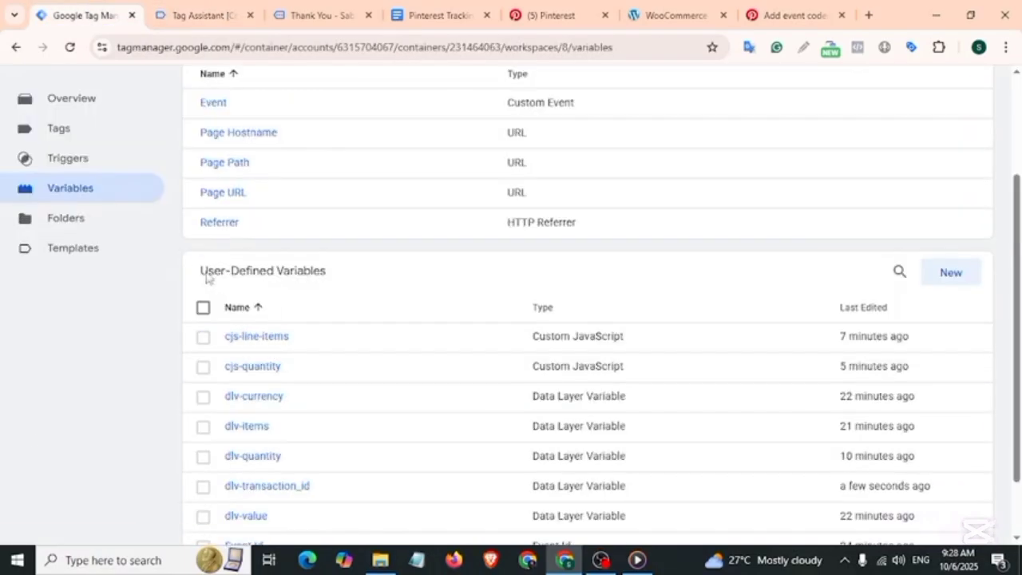
{"action": "left_click_drag", "start_coordinate": [206, 276], "coordinate": [343, 285]}
{"action": "left_click", "coordinate": [953, 280]}
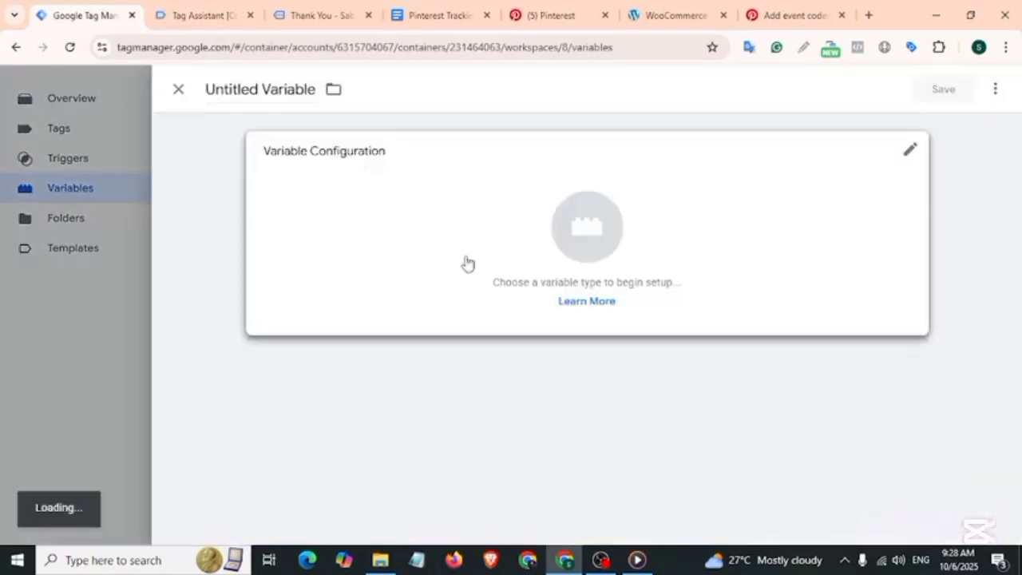
{"action": "left_click", "coordinate": [465, 262]}
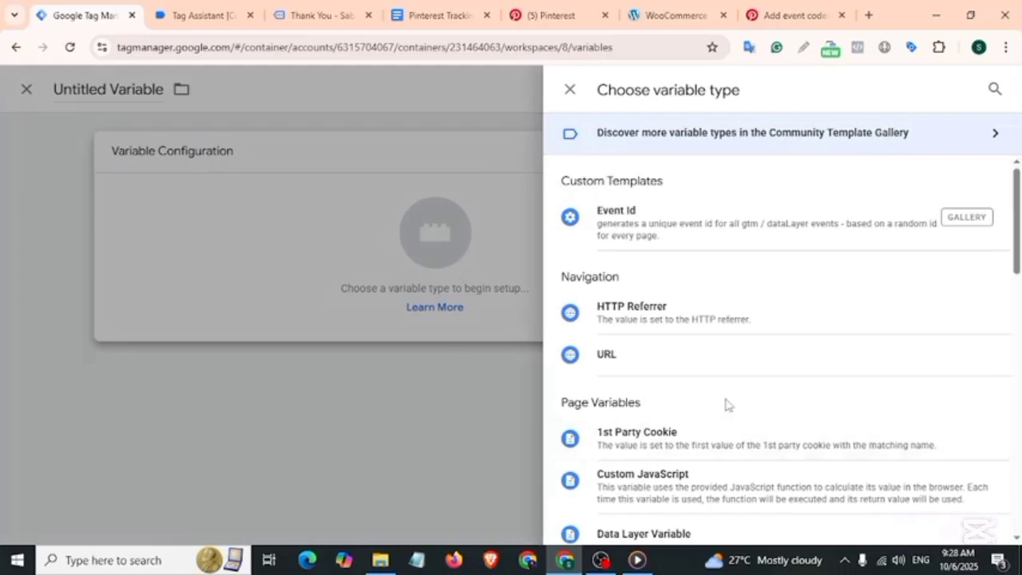
{"action": "scroll", "coordinate": [725, 404], "scroll_direction": "down", "scroll_amount": 3}
{"action": "left_click", "coordinate": [639, 319]}
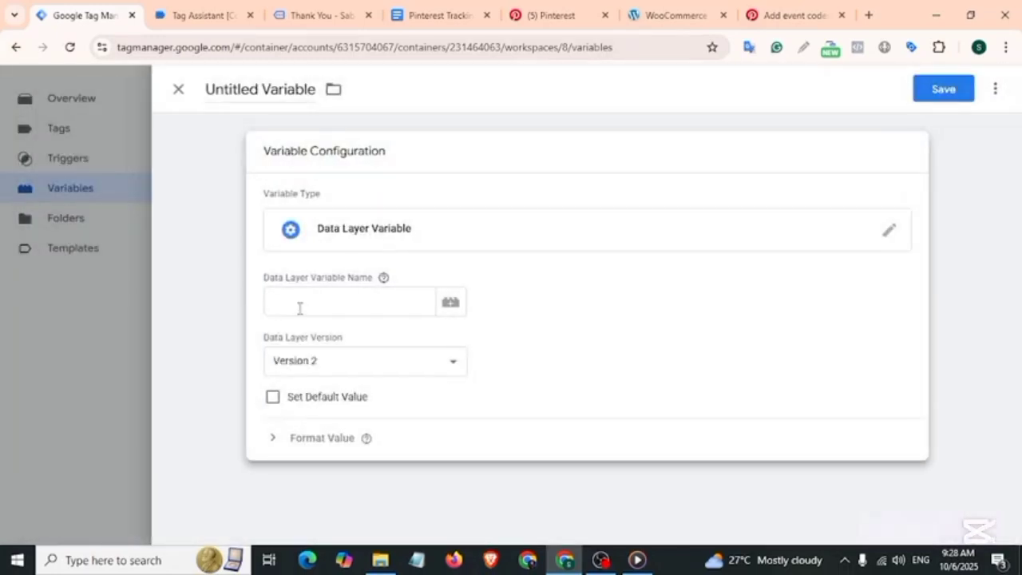
- Set the data layer variable name to customerBillingEmailHash, name the variable dlv-hased email and save it
{"action": "left_click", "coordinate": [307, 307]}
{"action": "key", "text": "ctrl+v"}
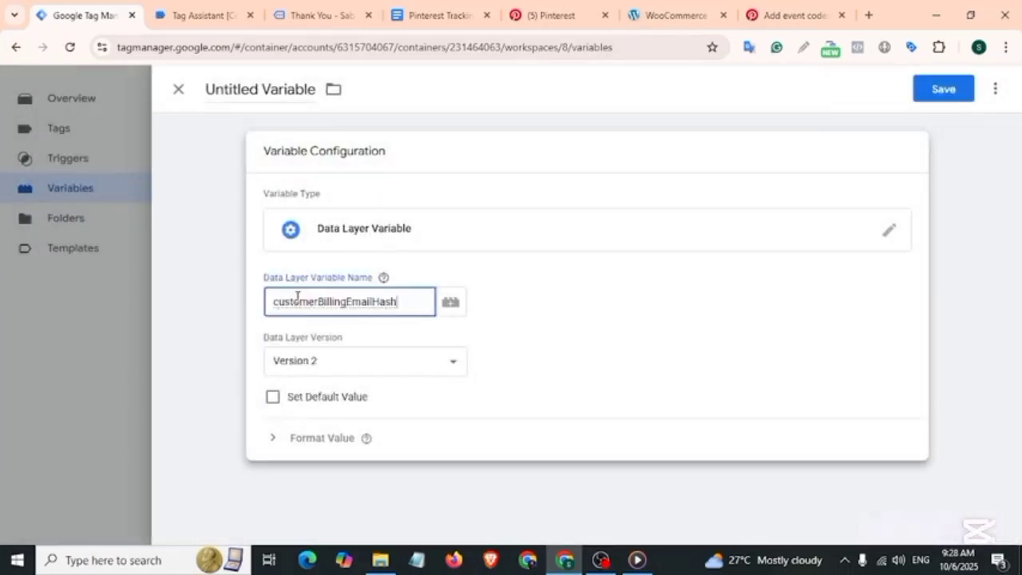
{"action": "left_click", "coordinate": [200, 14]}
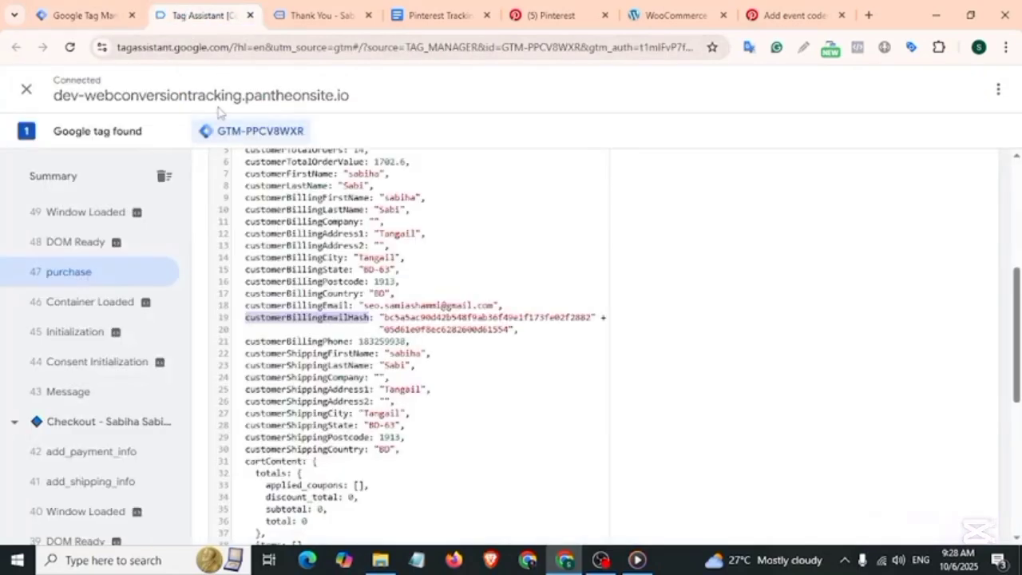
{"action": "left_click", "coordinate": [53, 9]}
{"action": "left_click", "coordinate": [265, 89]}
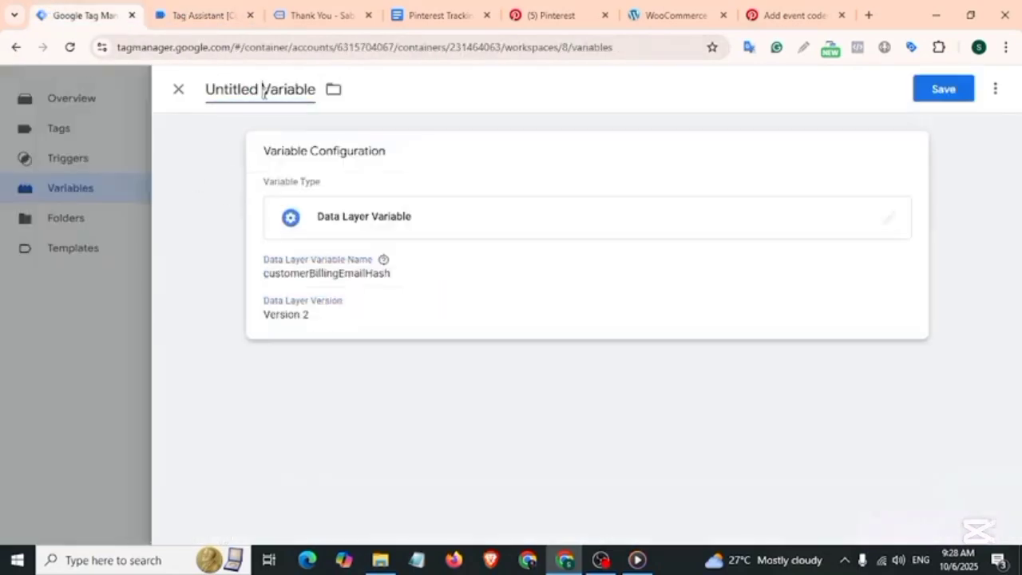
{"action": "key", "text": "ctrl+a"}
{"action": "key", "text": "BackSpace"}
{"action": "type", "text": "dlv-hased email"}
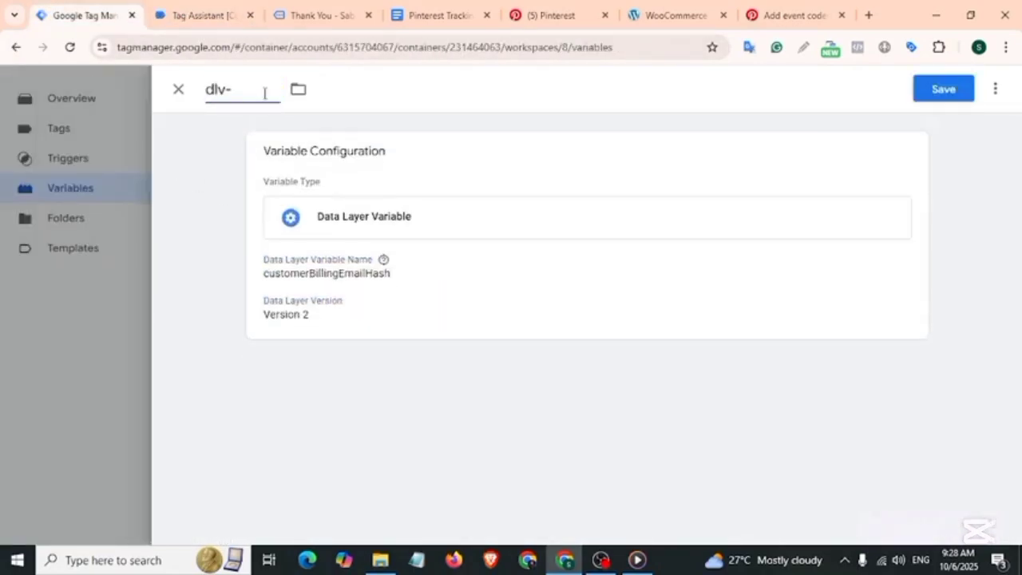
{"action": "left_click", "coordinate": [940, 89]}
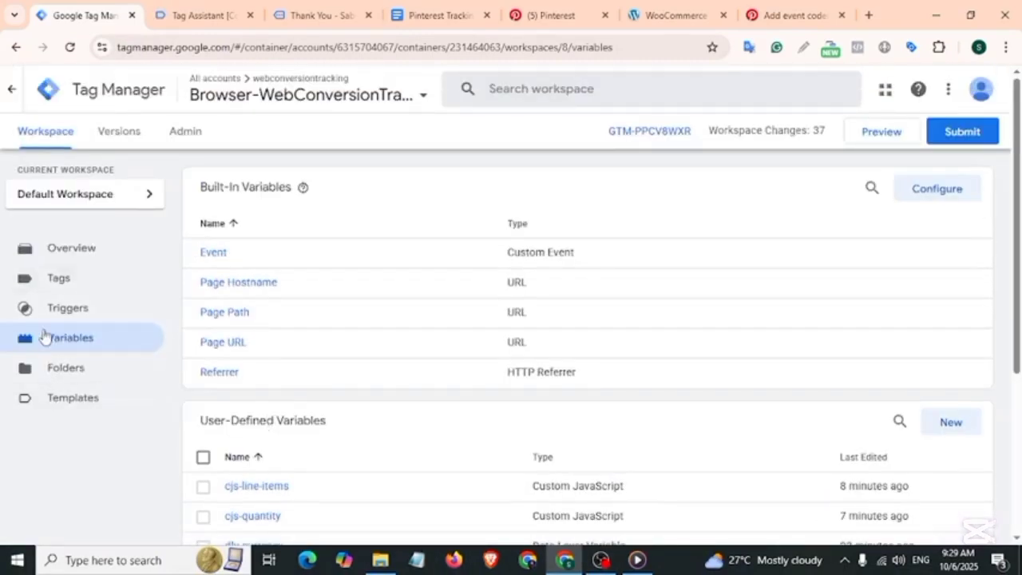
- Duplicate the Pinterest AddToCart Tag and rename the copy Pinterest Checkout Tag
{"action": "left_click", "coordinate": [107, 280]}
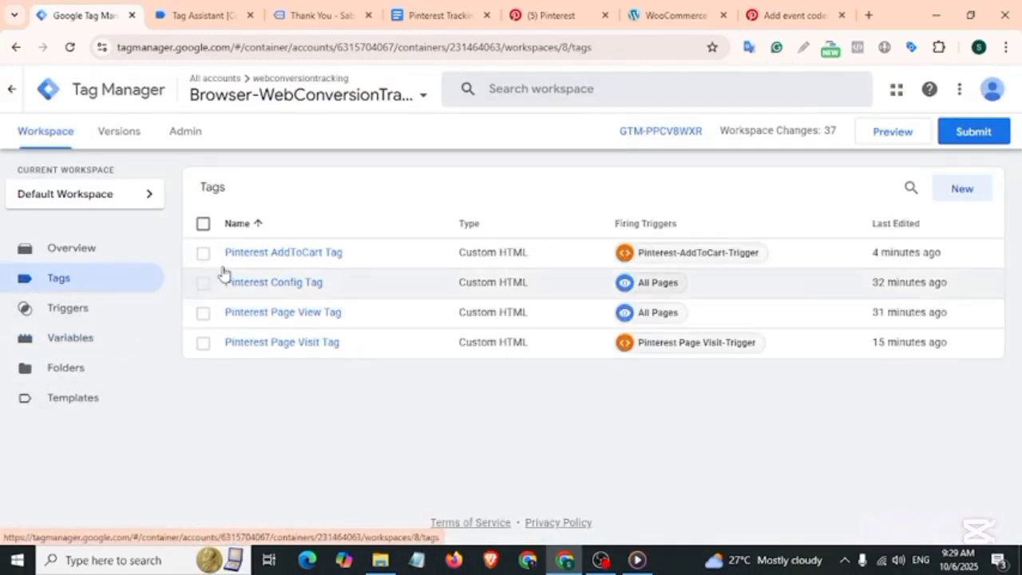
{"action": "left_click", "coordinate": [290, 259]}
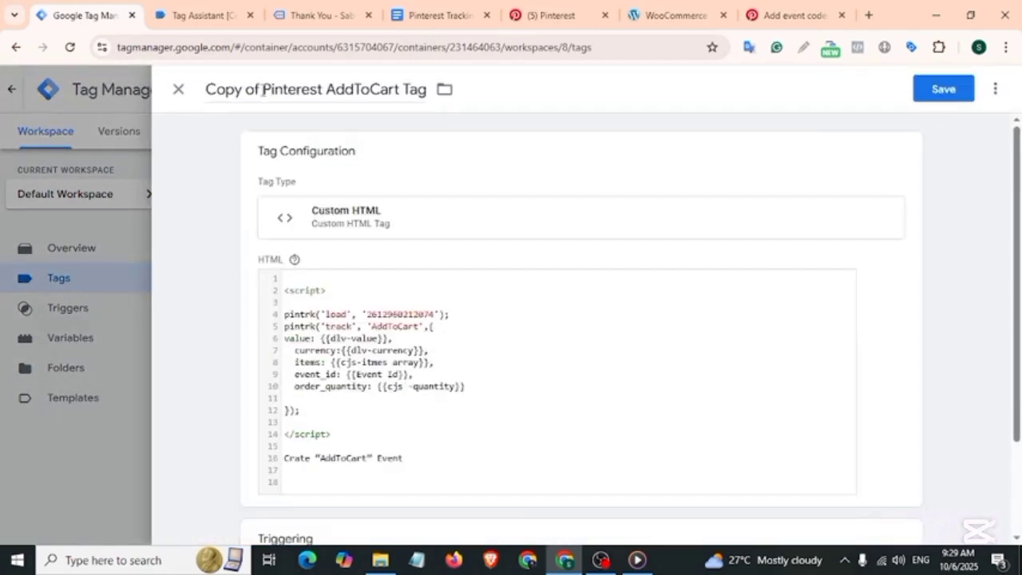
{"action": "left_click_drag", "start_coordinate": [263, 88], "coordinate": [200, 94]}
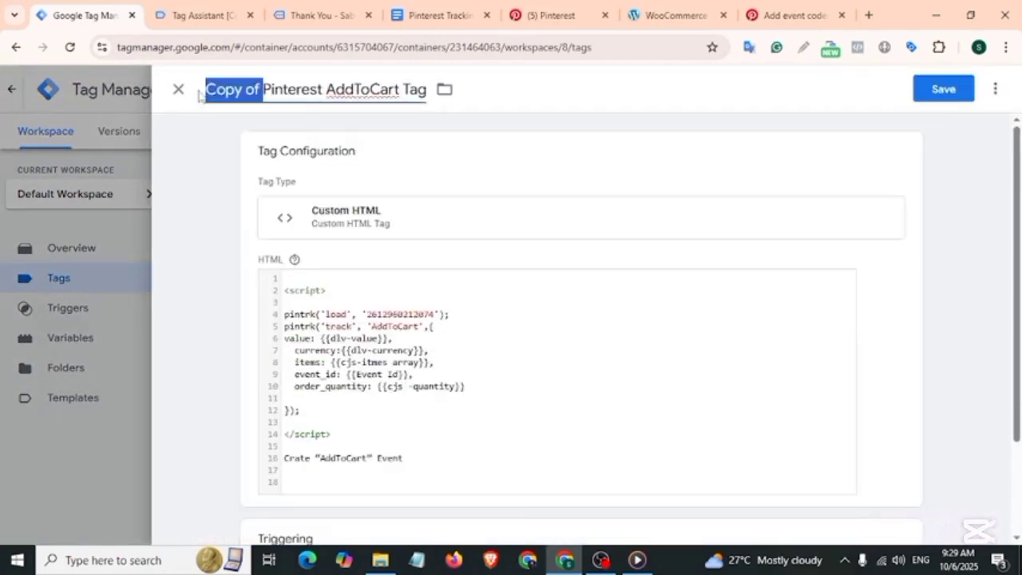
{"action": "key", "text": "BackSpace"}
{"action": "left_click_drag", "start_coordinate": [344, 90], "coordinate": [268, 90]}
{"action": "type", "text": "Check"}
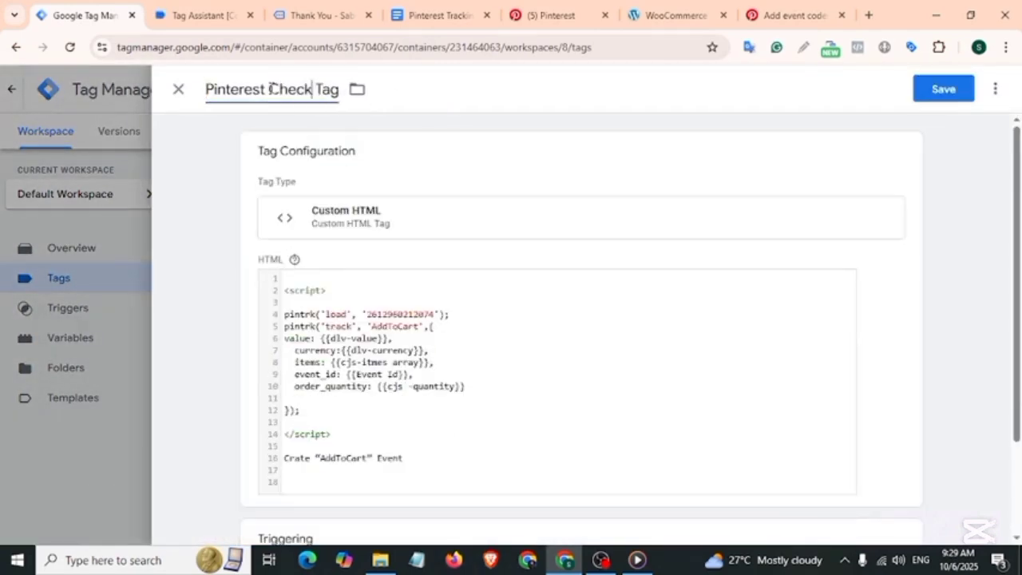
{"action": "type", "text": "Out"}
{"action": "key", "text": "BackSpace"}
{"action": "key", "text": "BackSpace"}
{"action": "key", "text": "BackSpace"}
{"action": "type", "text": "out"}
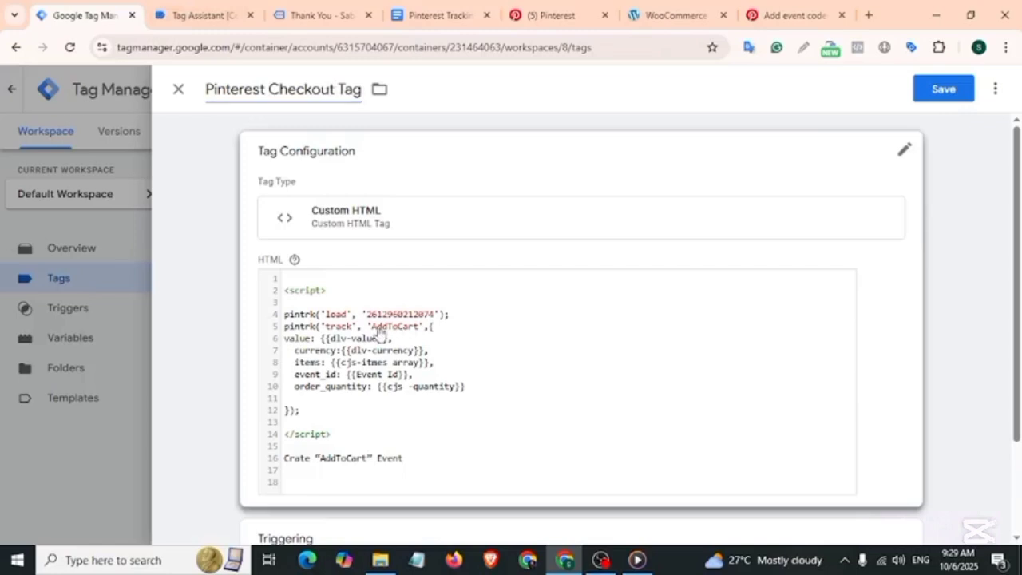
- Replace the AddToCart event name in the tag's pintrk track call with Checkout, copied from Pinterest's manual code page
{"action": "left_click", "coordinate": [380, 339]}
{"action": "left_click_drag", "start_coordinate": [371, 344], "coordinate": [419, 345]}
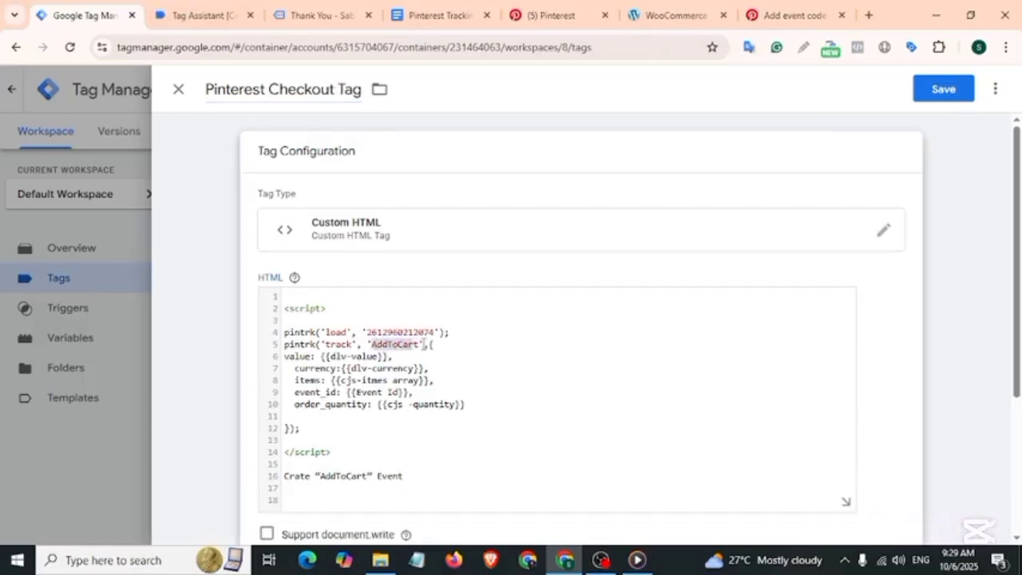
{"action": "left_click", "coordinate": [551, 16]}
{"action": "scroll", "coordinate": [268, 311], "scroll_direction": "up", "scroll_amount": 2}
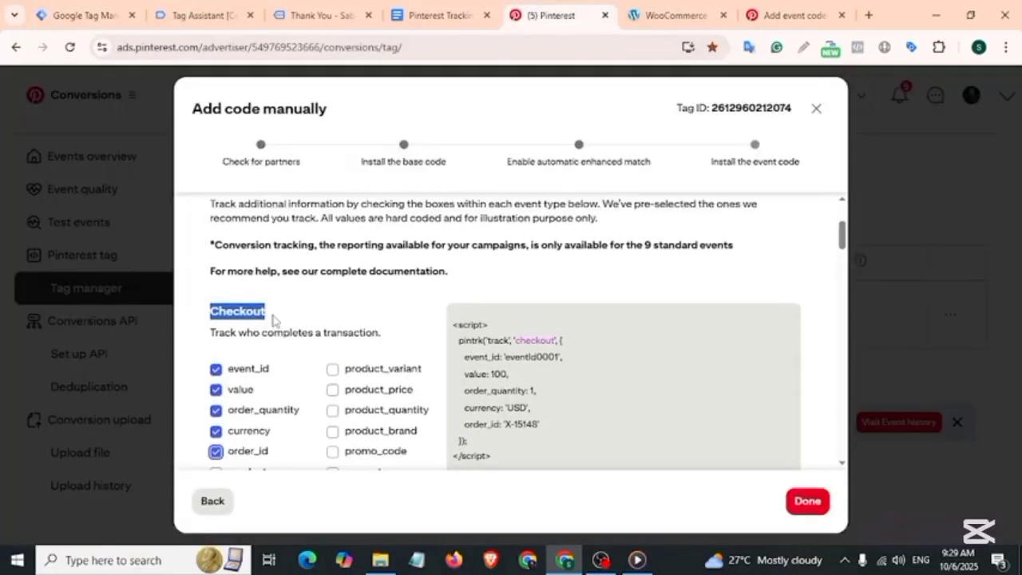
{"action": "left_click", "coordinate": [263, 313]}
{"action": "left_click_drag", "start_coordinate": [211, 312], "coordinate": [263, 312]}
{"action": "key", "text": "ctrl+c"}
{"action": "left_click", "coordinate": [80, 15]}
{"action": "key", "text": "ctrl+v"}
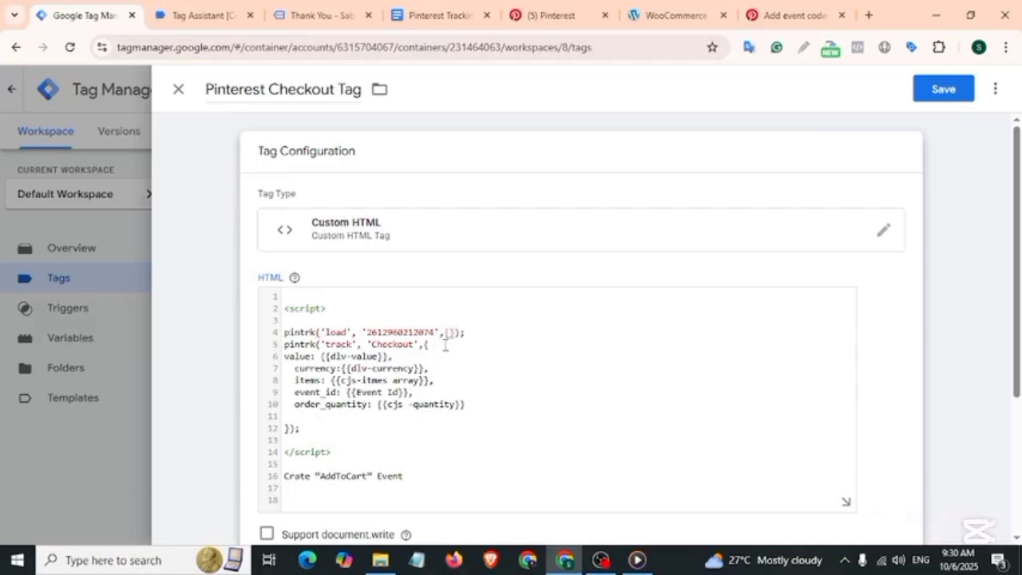
- Extend the pintrk load call with a parameter block containing em:{{dlv-hased email}} on its own line
{"action": "key", "text": "Return"}
{"action": "key", "text": "Return"}
{"action": "key", "text": "Return"}
{"action": "key", "text": "Return"}
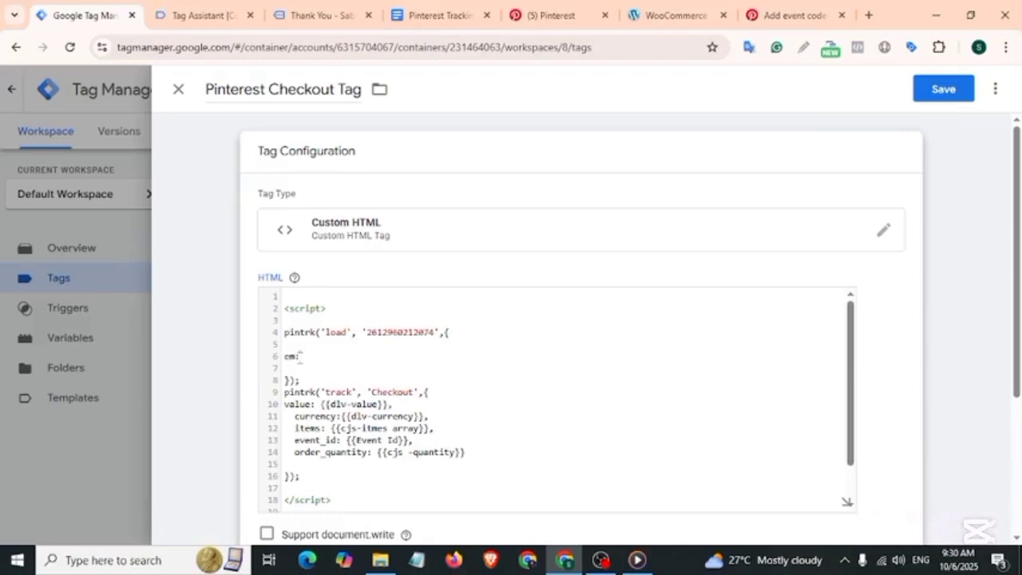
{"action": "type", "text": "{{"}
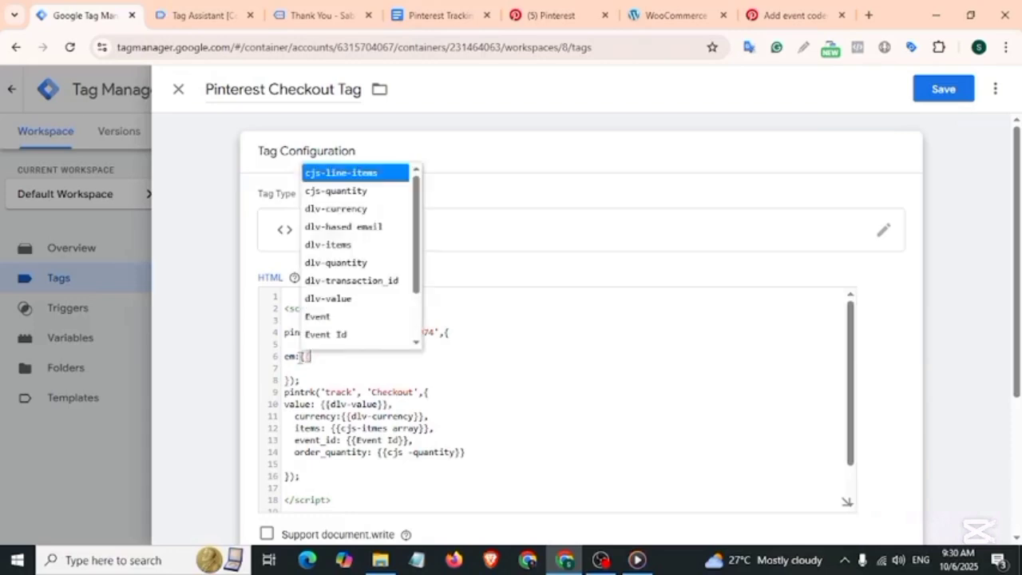
{"action": "left_click", "coordinate": [366, 234]}
- Add order_id:{{dlv-transaction_id}} below order_quantity in the Checkout track call, copying the parameter name from Pinterest's help article
{"action": "scroll", "coordinate": [319, 465], "scroll_direction": "down", "scroll_amount": 1}
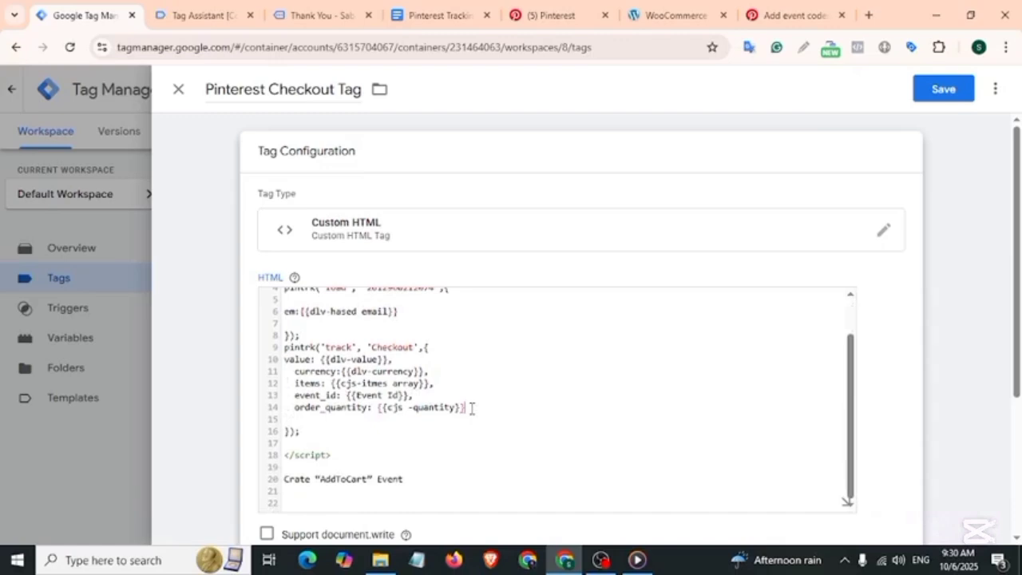
{"action": "key", "text": "Return"}
{"action": "key", "text": "ctrl+9"}
{"action": "key", "text": "ctrl+c"}
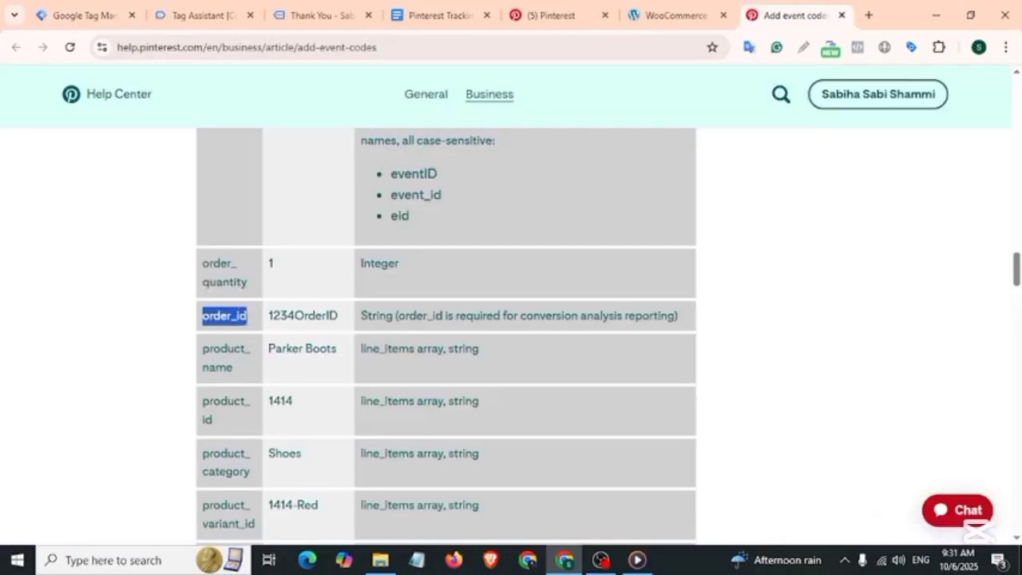
{"action": "key", "text": "ctrl+1"}
{"action": "key", "text": "ctrl+v"}
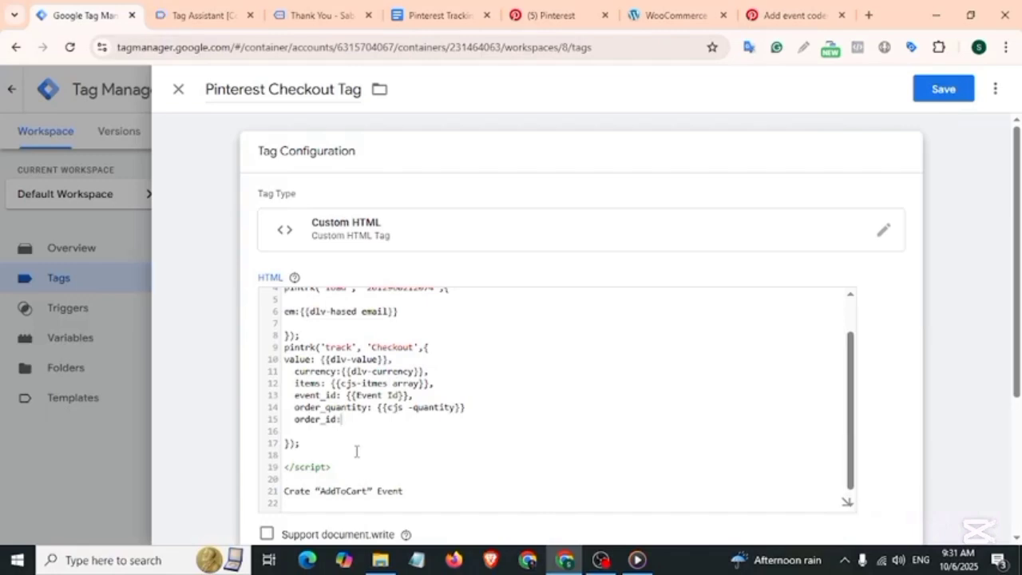
{"action": "type", "text": "{{"}
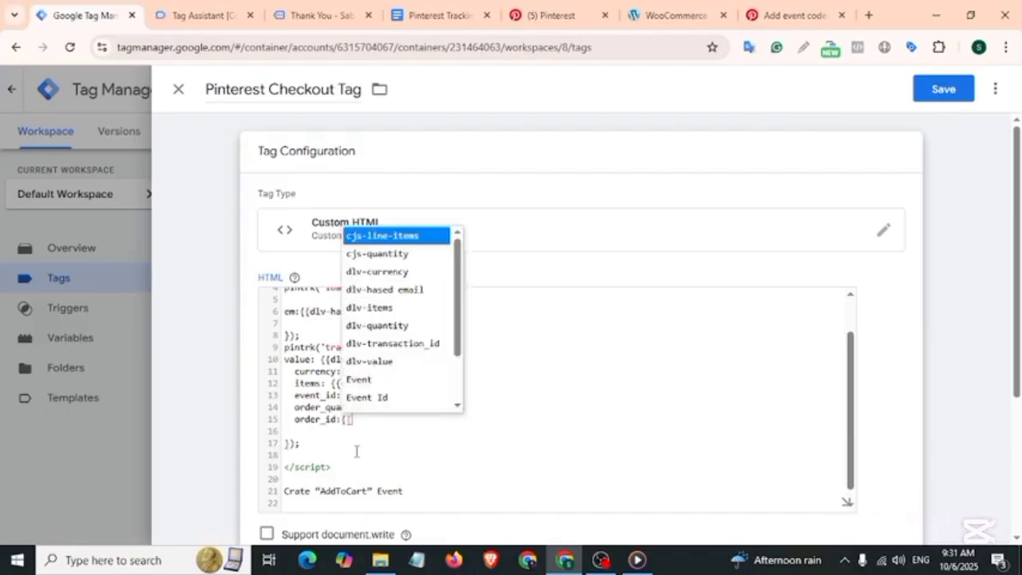
{"action": "left_click", "coordinate": [421, 344]}
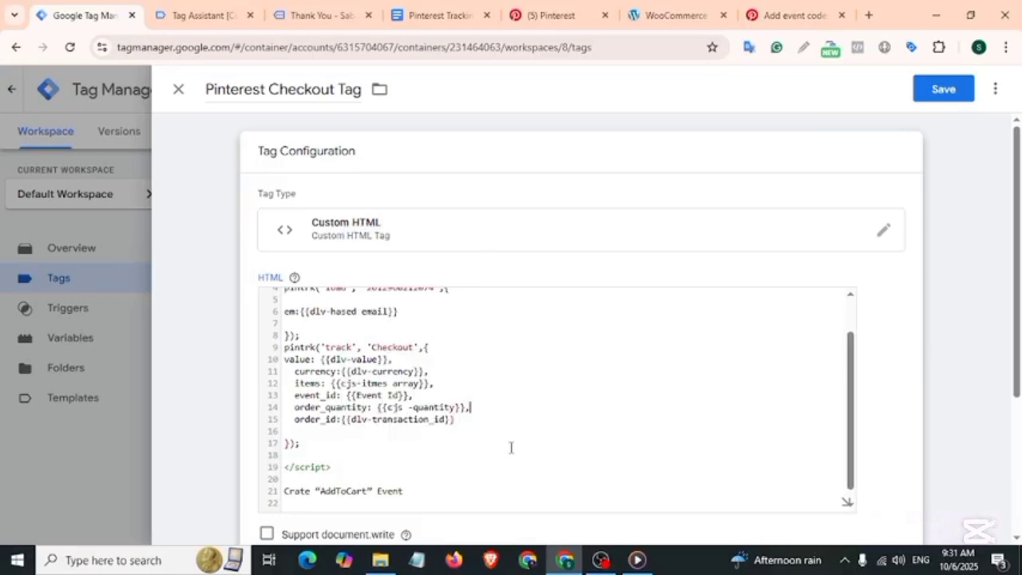
- Remove Pinterest-AddToCart-Trigger from the Pinterest Checkout Tag's firing triggers
{"action": "scroll", "coordinate": [511, 447], "scroll_direction": "down", "scroll_amount": 5}
{"action": "left_click", "coordinate": [903, 419]}
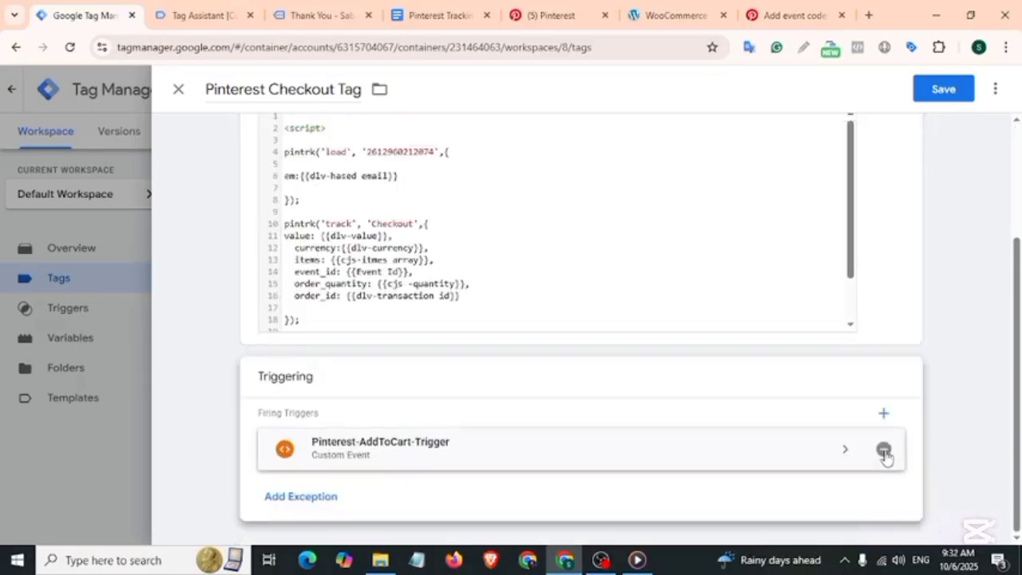
{"action": "left_click", "coordinate": [885, 452]}
- Create a new trigger of type Custom Event for the Pinterest Checkout Tag
{"action": "left_click", "coordinate": [644, 456]}
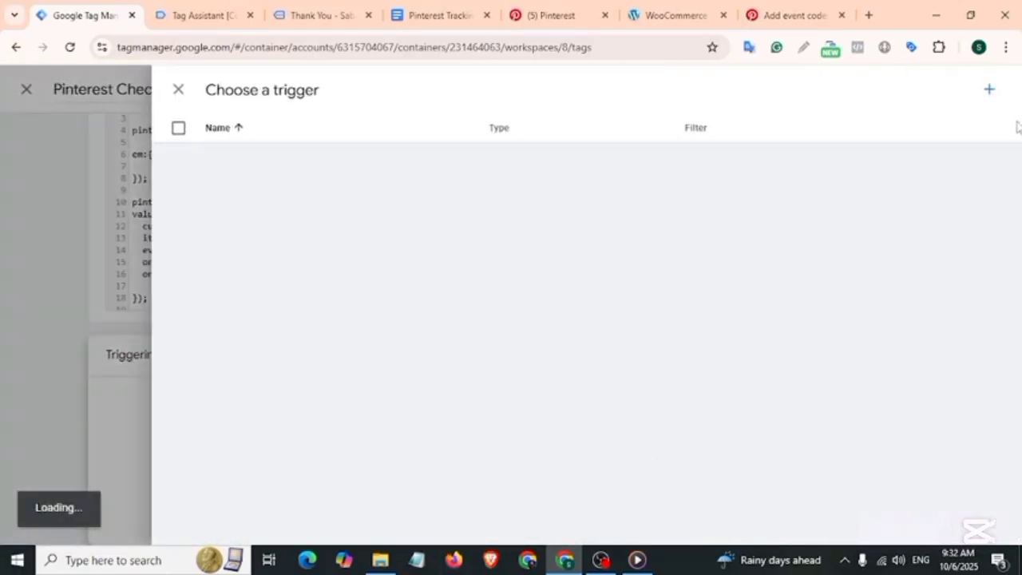
{"action": "left_click", "coordinate": [991, 91]}
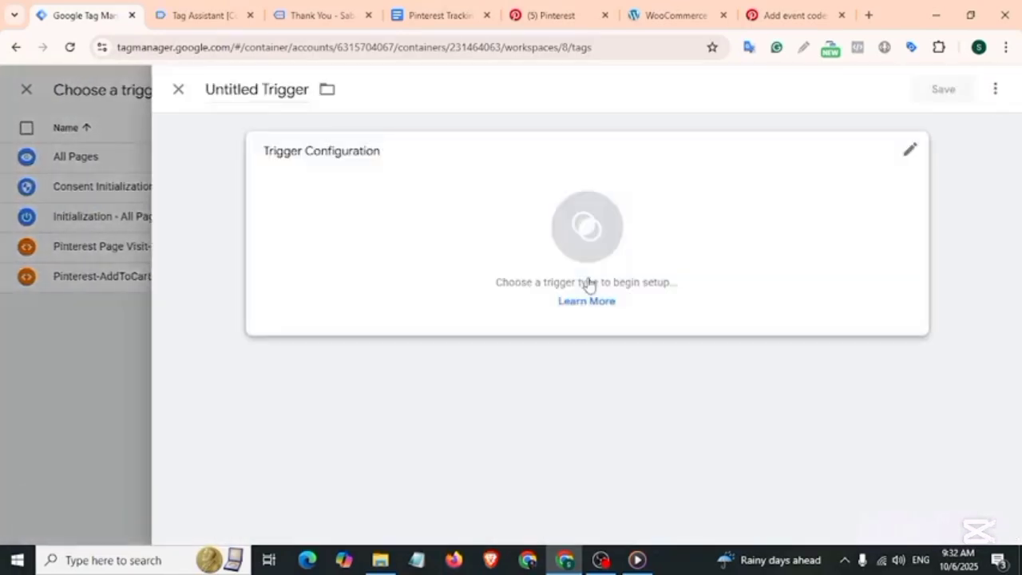
{"action": "left_click", "coordinate": [388, 171]}
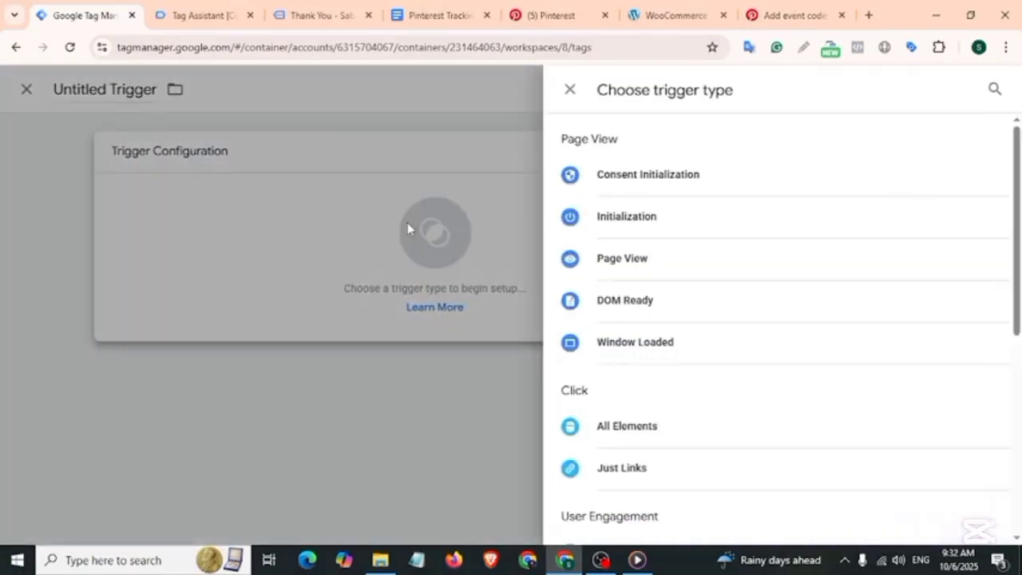
{"action": "scroll", "coordinate": [642, 297], "scroll_direction": "down", "scroll_amount": 5}
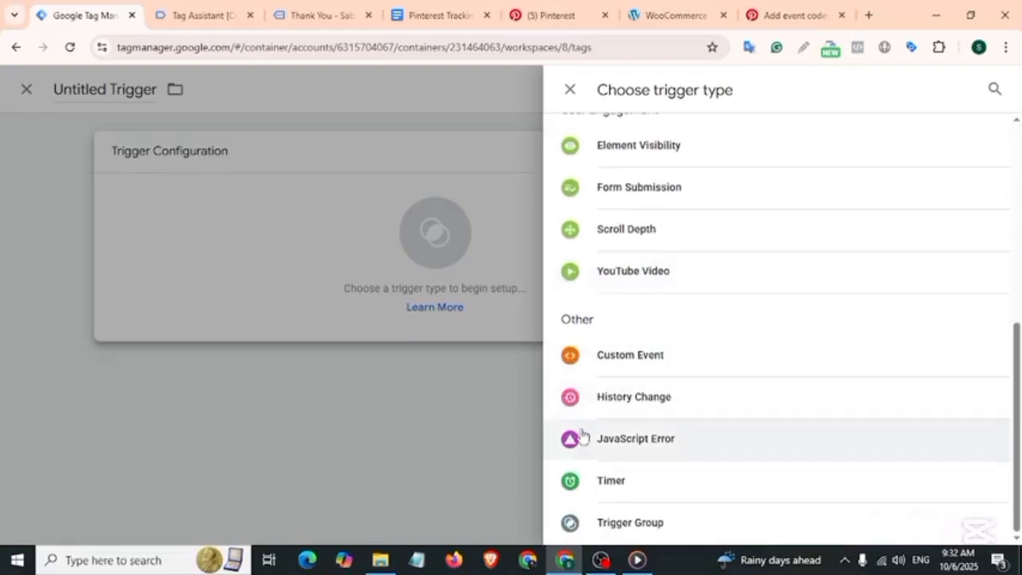
{"action": "left_click", "coordinate": [646, 356]}
{"action": "left_click", "coordinate": [339, 301]}
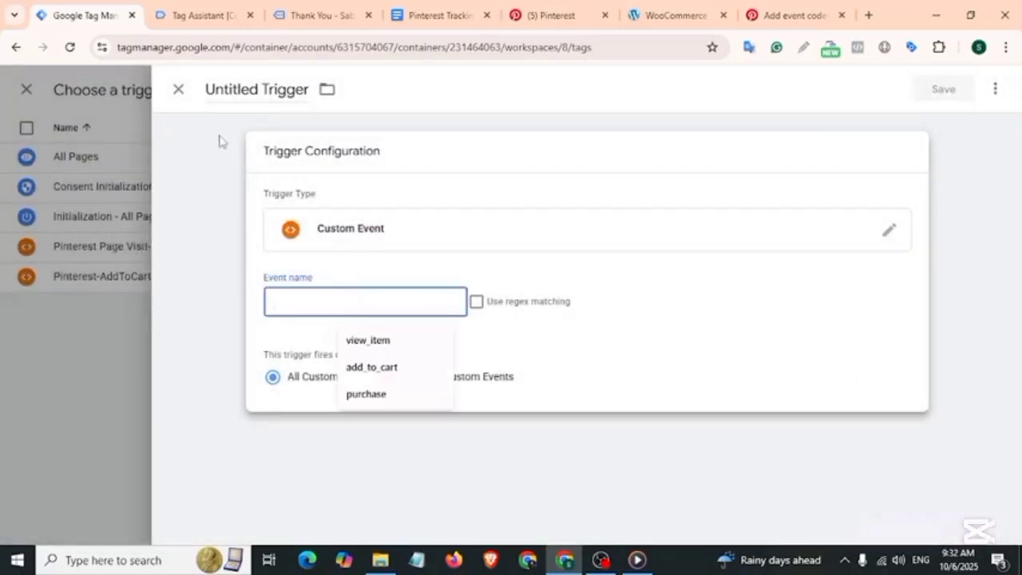
- Set the trigger's event name to purchase, copied from the purchase event's API call in Tag Assistant
{"action": "left_click", "coordinate": [200, 15]}
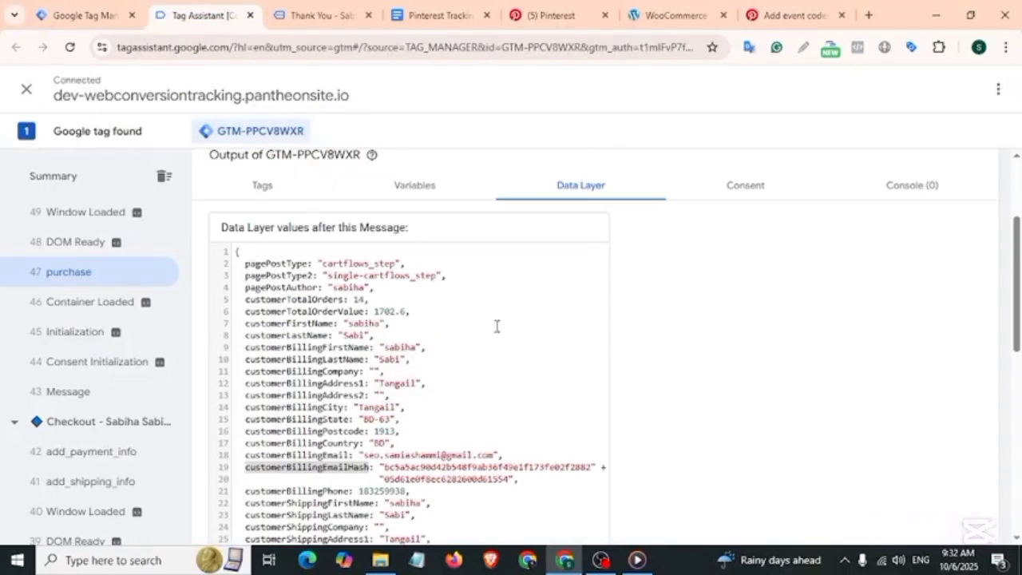
{"action": "scroll", "coordinate": [496, 325], "scroll_direction": "up", "scroll_amount": 2}
{"action": "scroll", "coordinate": [496, 329], "scroll_direction": "down", "scroll_amount": 1}
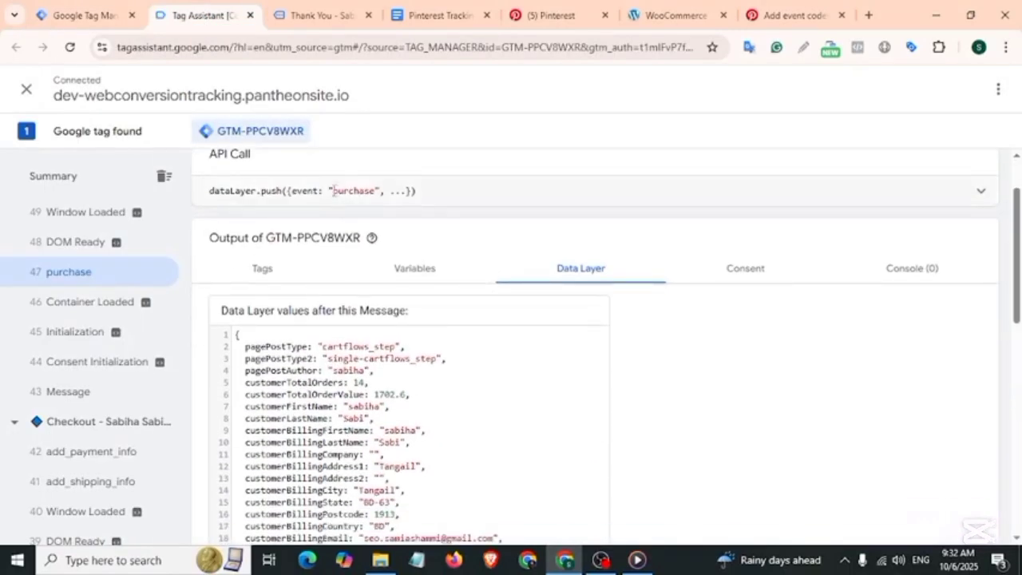
{"action": "left_click_drag", "start_coordinate": [333, 190], "coordinate": [369, 190]}
{"action": "left_click", "coordinate": [80, 15]}
{"action": "left_click", "coordinate": [313, 291]}
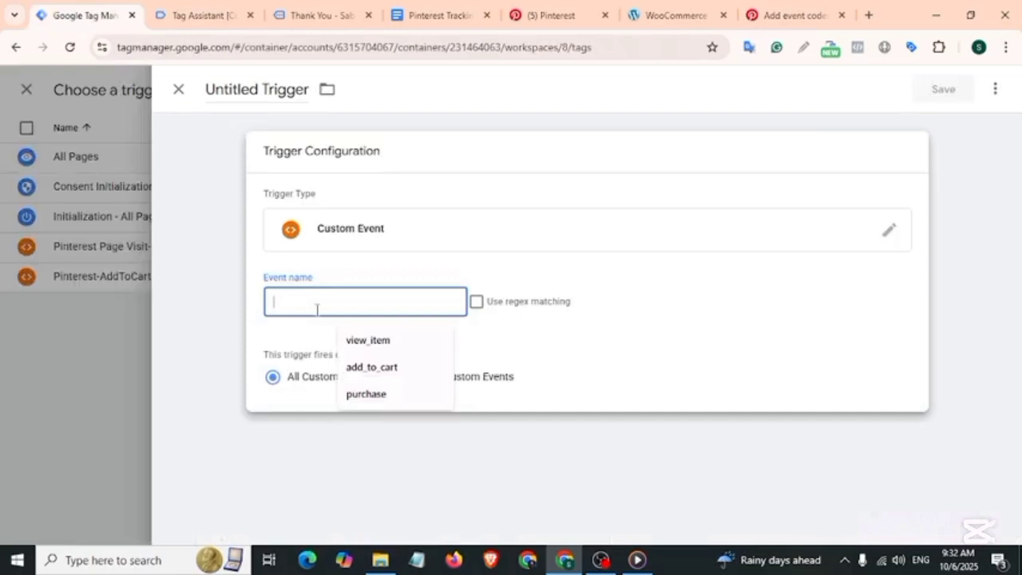
{"action": "key", "text": "ctrl+v"}
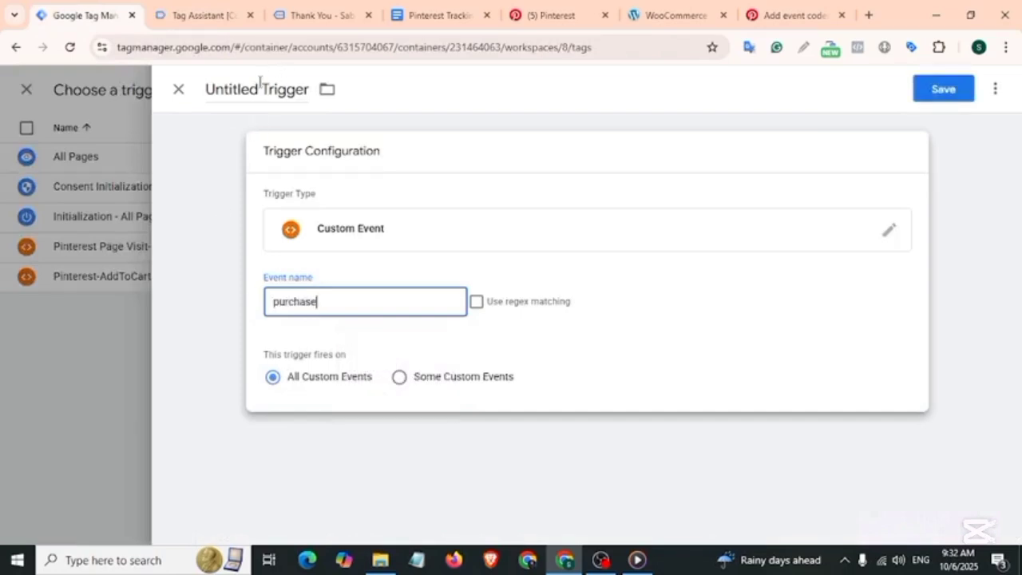
- Name the trigger Pinterest-Checkout-Trigger and save both it and the Pinterest Checkout Tag
{"action": "left_click", "coordinate": [259, 83]}
{"action": "key", "text": "ctrl+a"}
{"action": "key", "text": "BackSpace"}
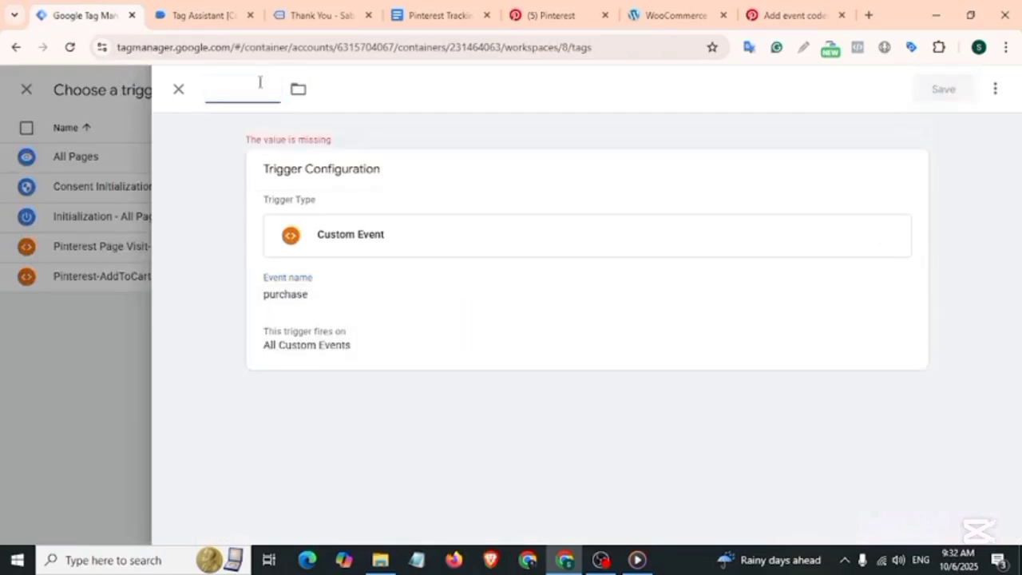
{"action": "type", "text": "Pinterest-Checkout-Trigger"}
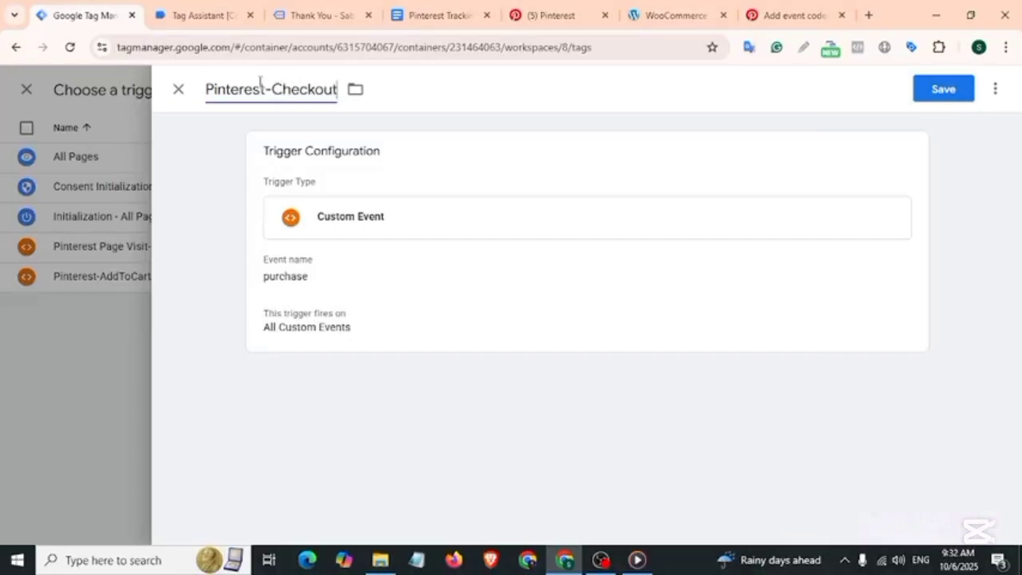
{"action": "left_click", "coordinate": [930, 101]}
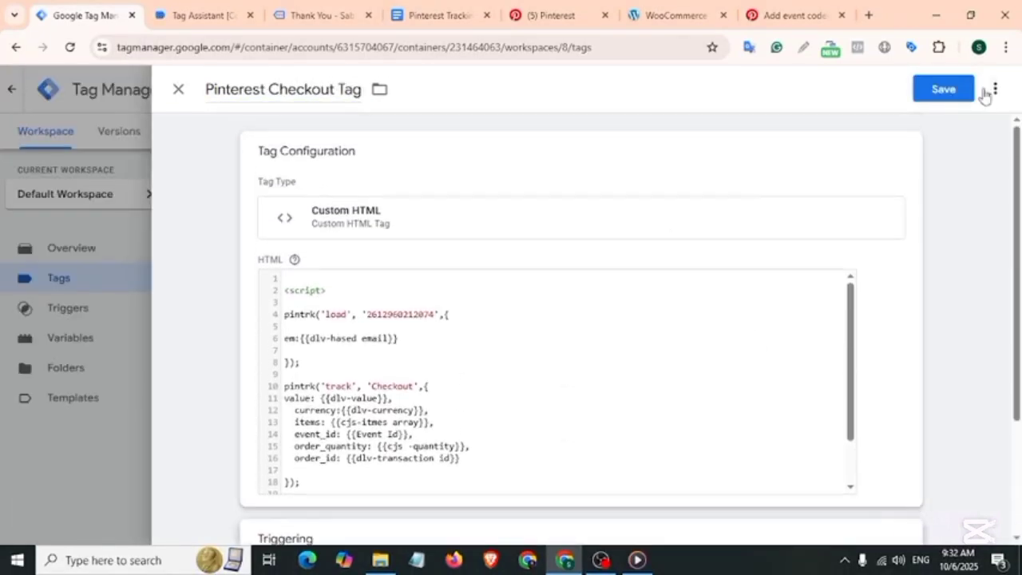
{"action": "left_click", "coordinate": [960, 90]}
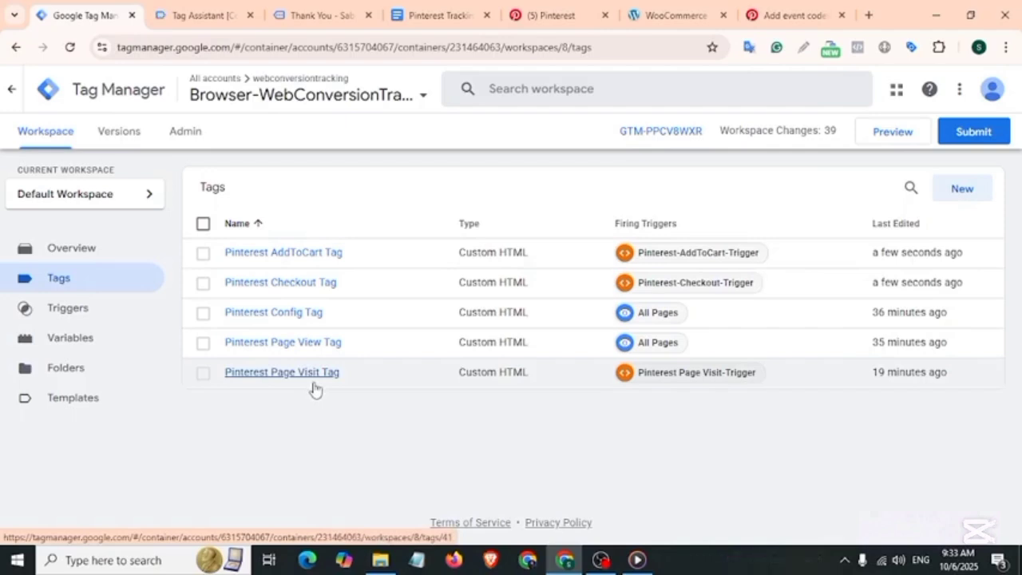
- Preview the container on the store site and add one Soothing Sunscreen Gel to the cart
{"action": "left_click", "coordinate": [893, 133]}
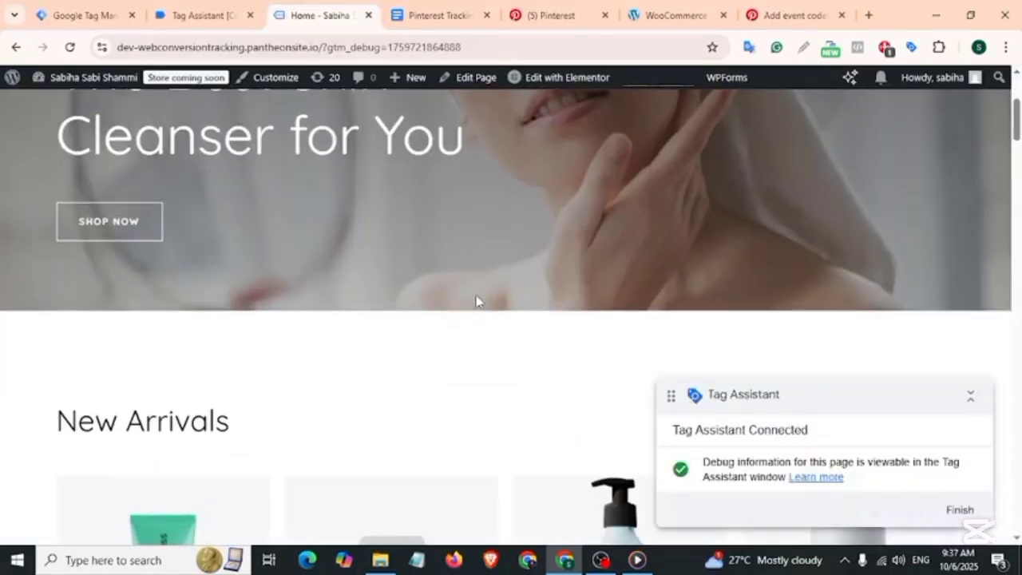
{"action": "scroll", "coordinate": [477, 299], "scroll_direction": "down", "scroll_amount": 4}
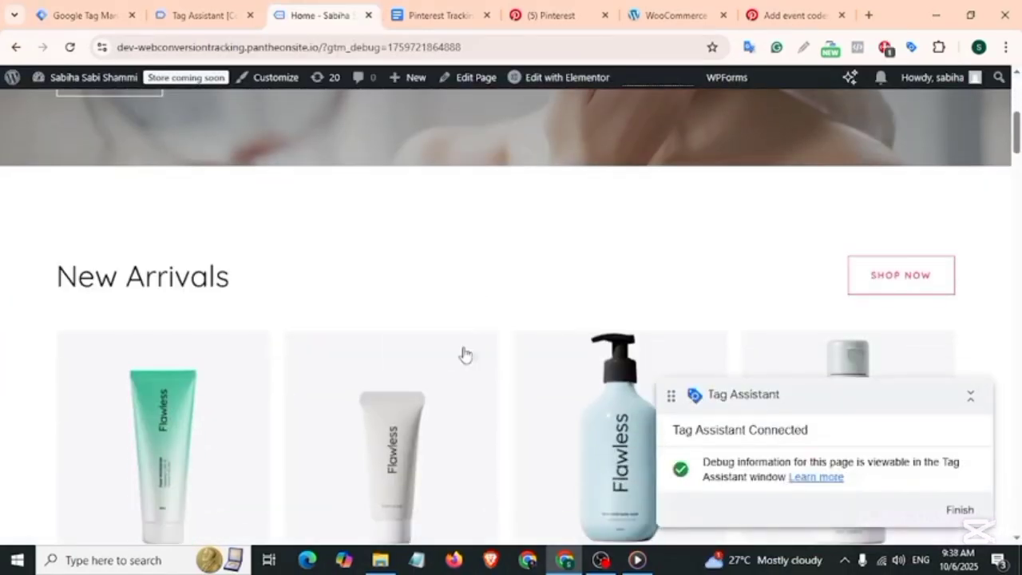
{"action": "left_click", "coordinate": [402, 354]}
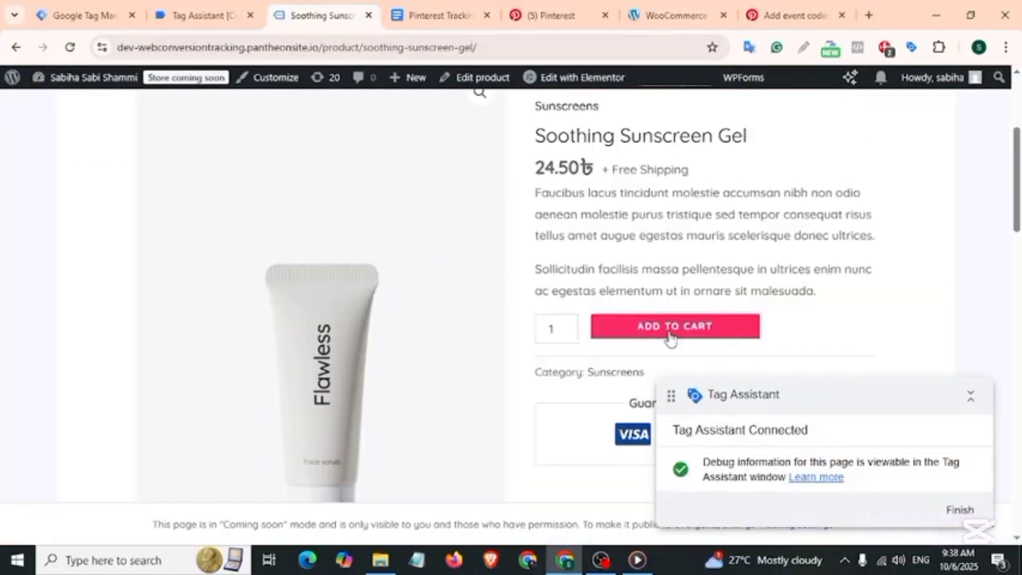
{"action": "scroll", "coordinate": [551, 340], "scroll_direction": "down", "scroll_amount": 10}
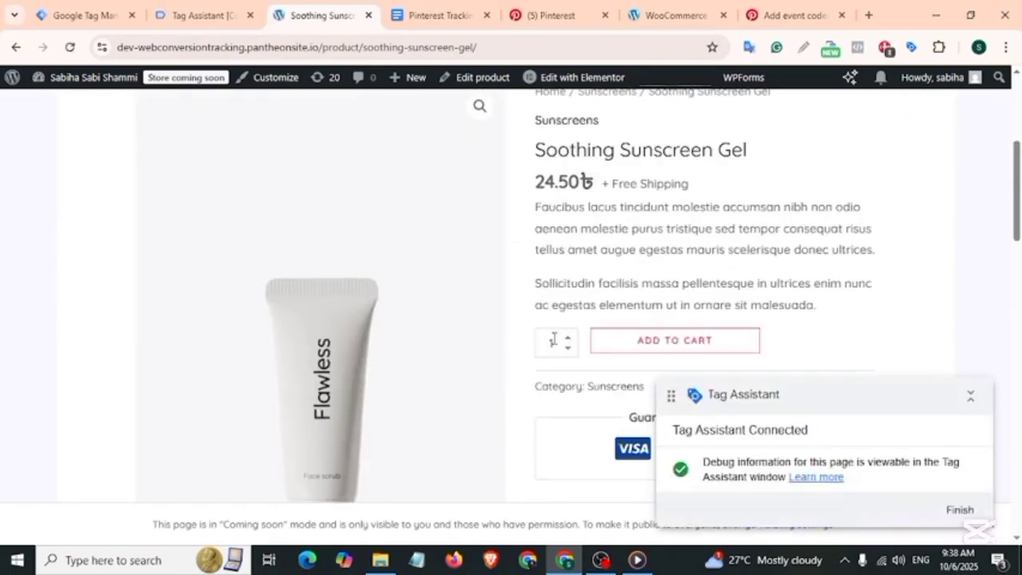
- Add three Complex Sunscreen Balm to the cart and place the order with cash on delivery
{"action": "scroll", "coordinate": [556, 340], "scroll_direction": "down", "scroll_amount": 5}
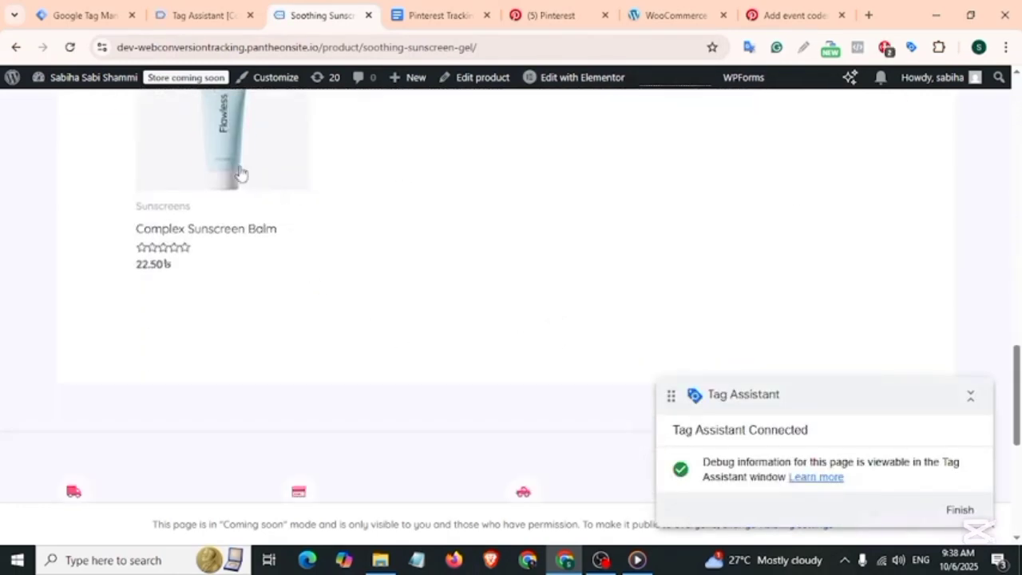
{"action": "left_click", "coordinate": [280, 213]}
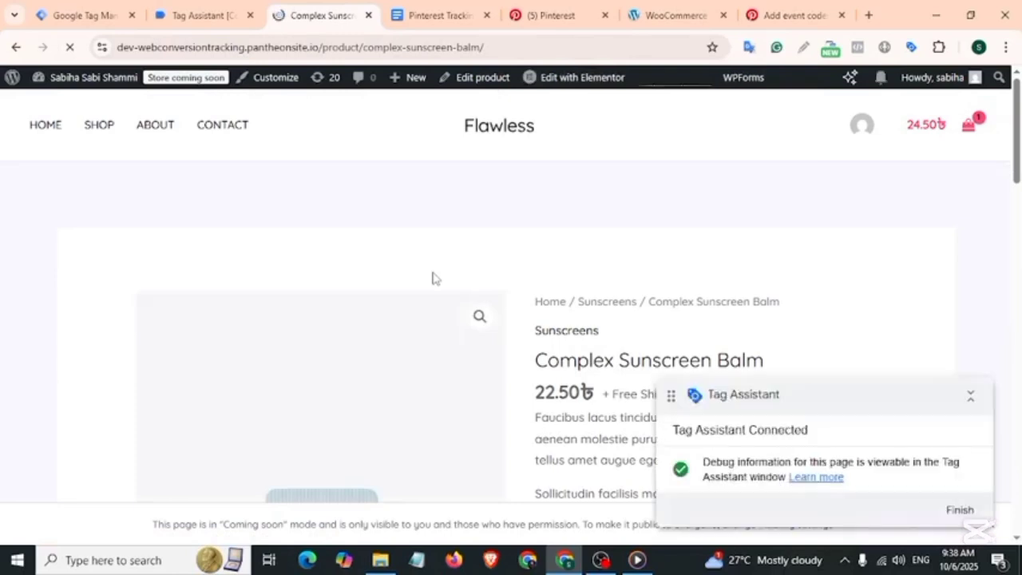
{"action": "scroll", "coordinate": [433, 277], "scroll_direction": "down", "scroll_amount": 4}
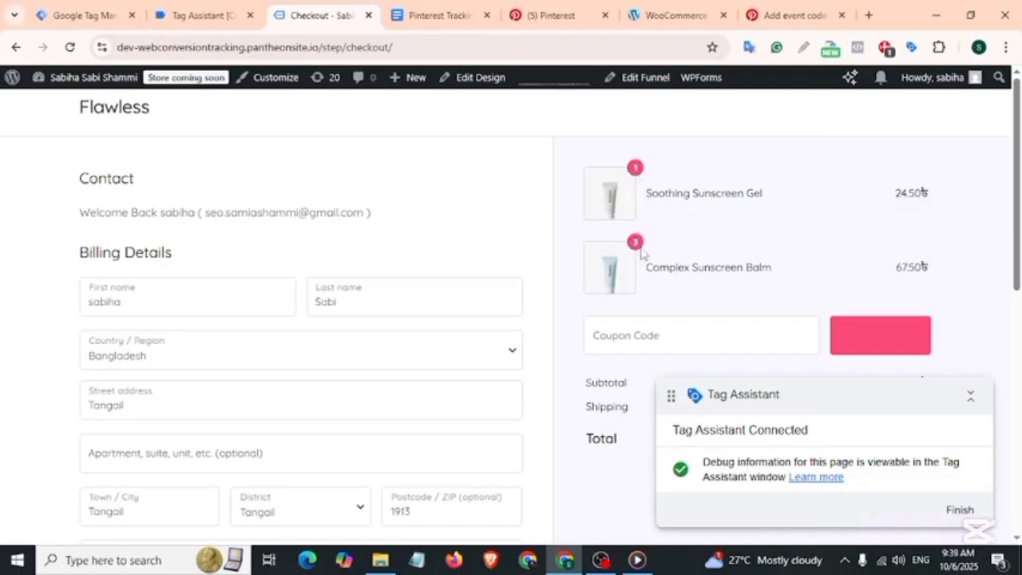
{"action": "scroll", "coordinate": [331, 426], "scroll_direction": "down", "scroll_amount": 5}
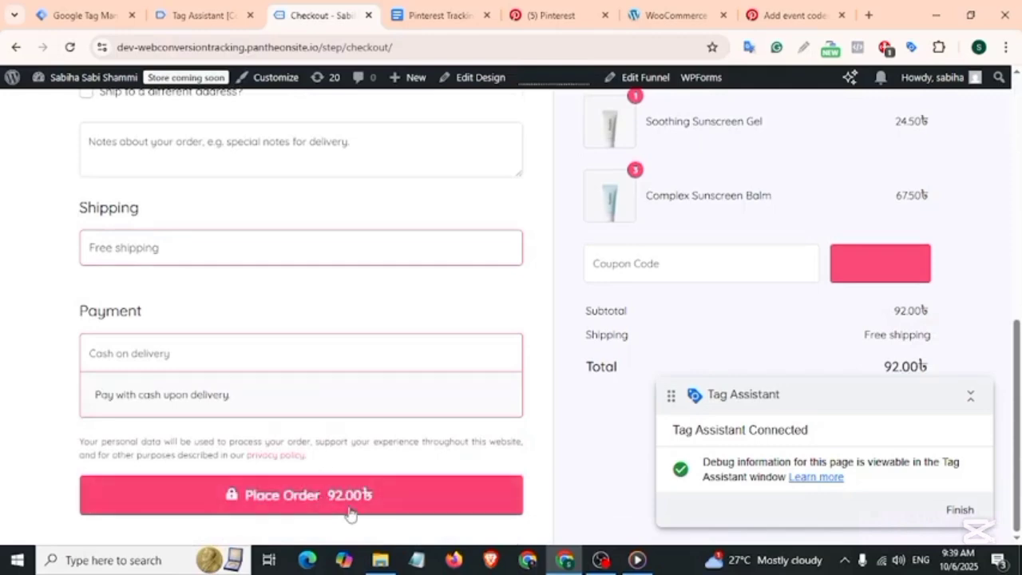
{"action": "left_click", "coordinate": [295, 496]}
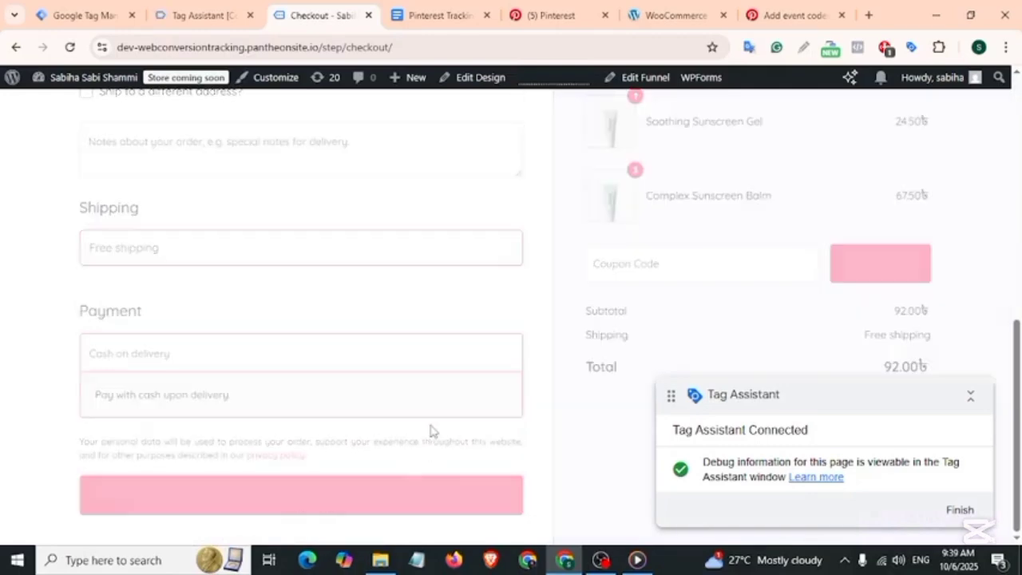
- Check in Tag Assistant's summary which Pinterest tags fired during the test order
{"action": "left_click", "coordinate": [200, 15]}
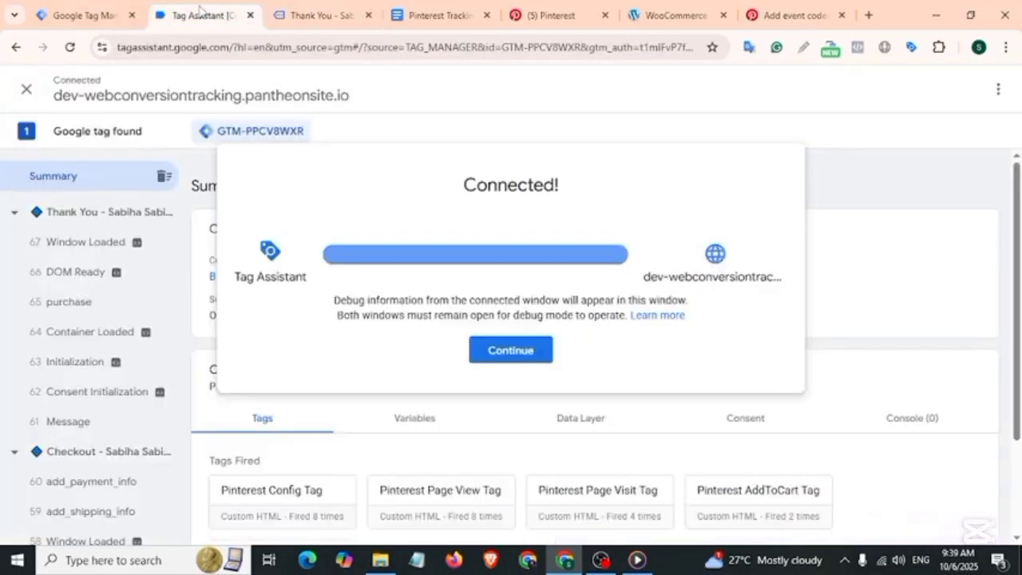
{"action": "left_click", "coordinate": [502, 355]}
{"action": "scroll", "coordinate": [232, 423], "scroll_direction": "down", "scroll_amount": 2}
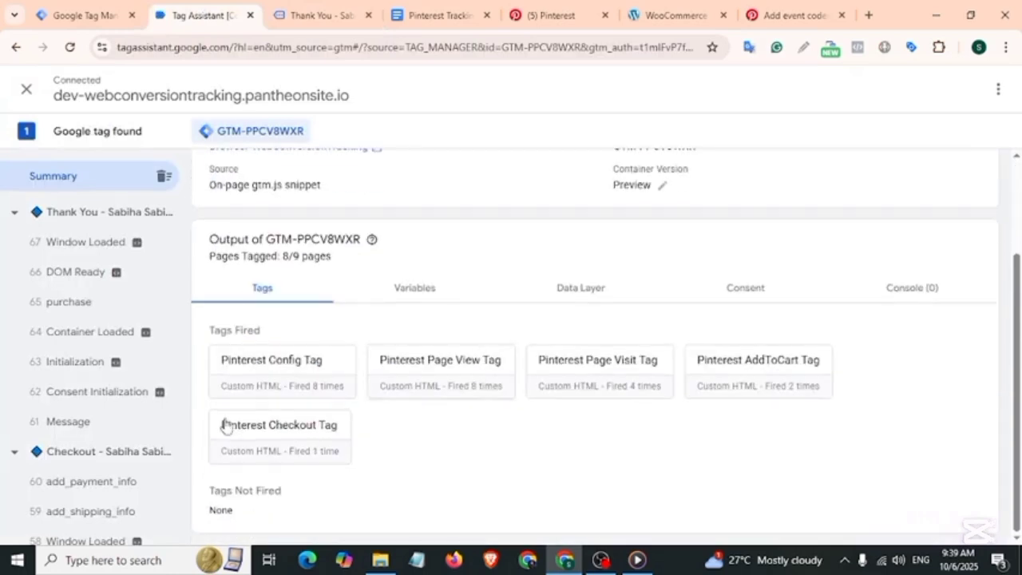
{"action": "left_click_drag", "start_coordinate": [202, 339], "coordinate": [435, 465]}
{"action": "left_click", "coordinate": [438, 466]}
{"action": "scroll", "coordinate": [432, 465], "scroll_direction": "up", "scroll_amount": 1}
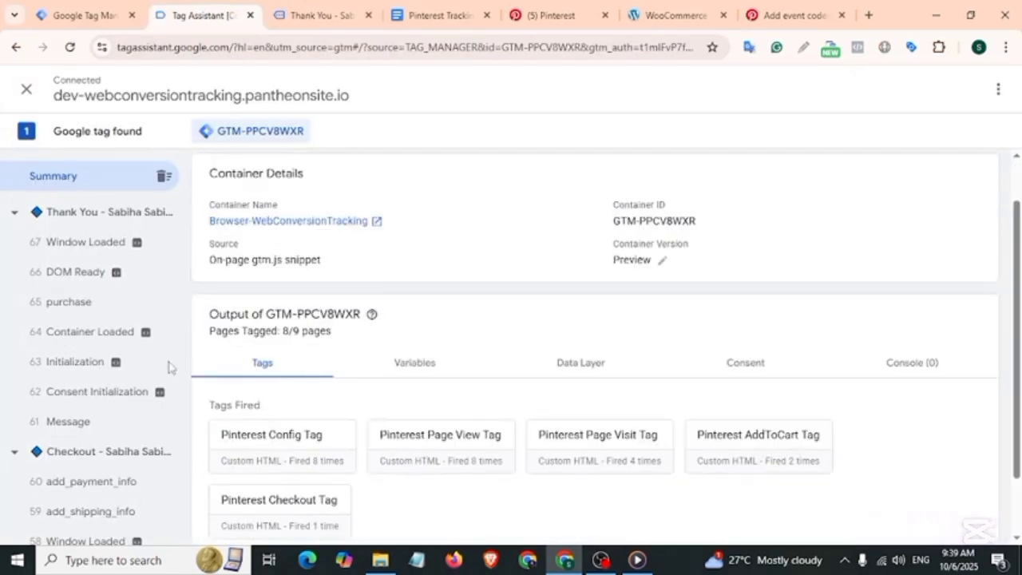
- Inspect the purchase event's variables in Tag Assistant, comparing the dlv-quantity and cjs-quantity values
{"action": "left_click", "coordinate": [79, 305]}
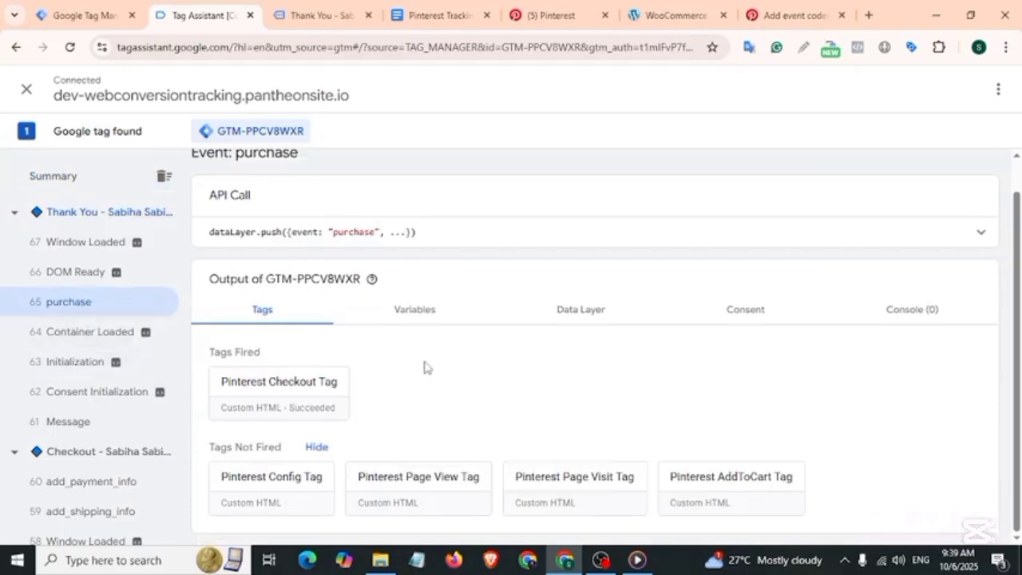
{"action": "left_click", "coordinate": [405, 313]}
{"action": "scroll", "coordinate": [222, 382], "scroll_direction": "down", "scroll_amount": 10}
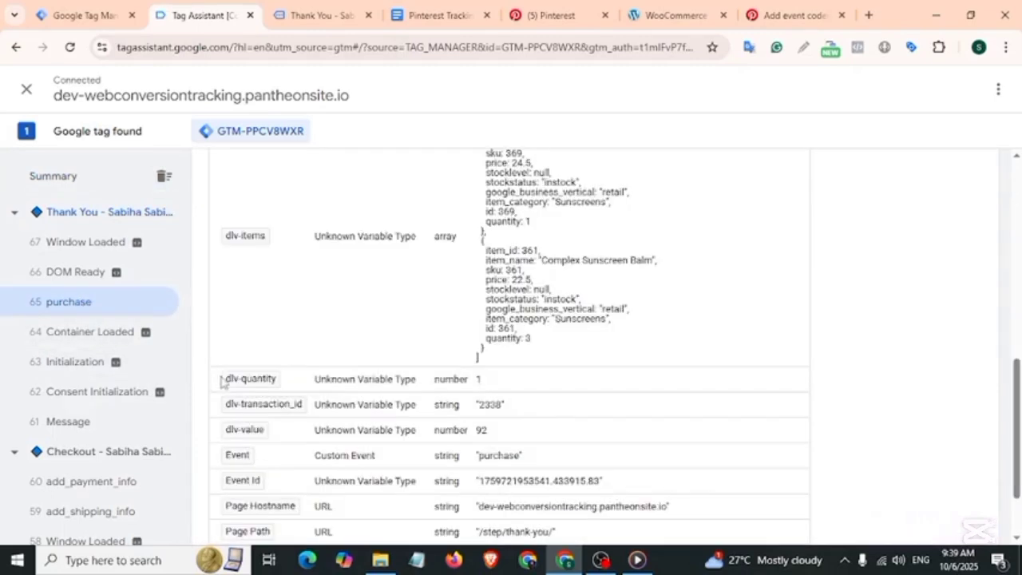
{"action": "left_click_drag", "start_coordinate": [310, 383], "coordinate": [485, 387]}
{"action": "left_click", "coordinate": [481, 386]}
{"action": "double_click", "coordinate": [479, 380]}
{"action": "scroll", "coordinate": [504, 383], "scroll_direction": "up", "scroll_amount": 5}
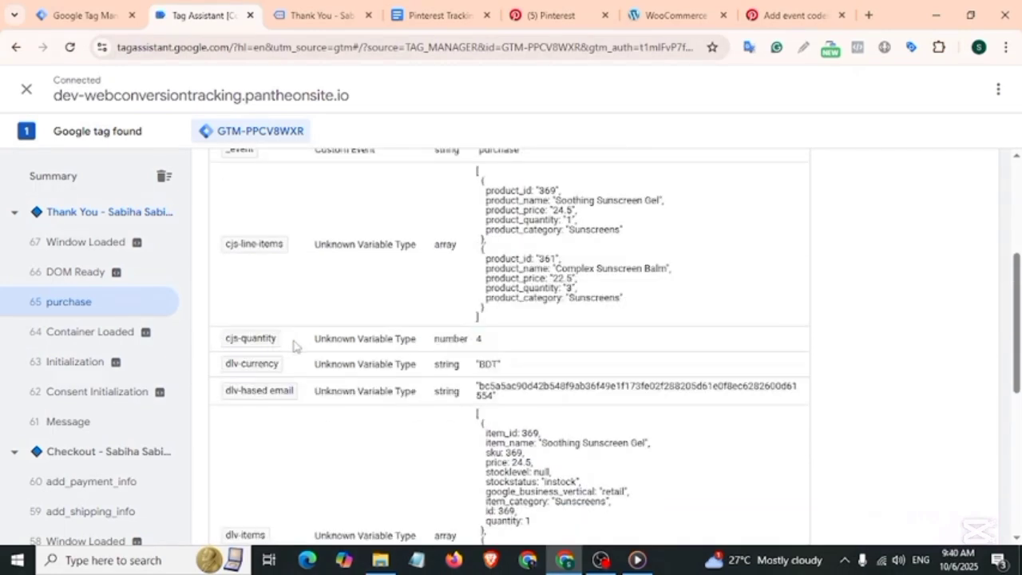
{"action": "left_click_drag", "start_coordinate": [311, 343], "coordinate": [483, 347]}
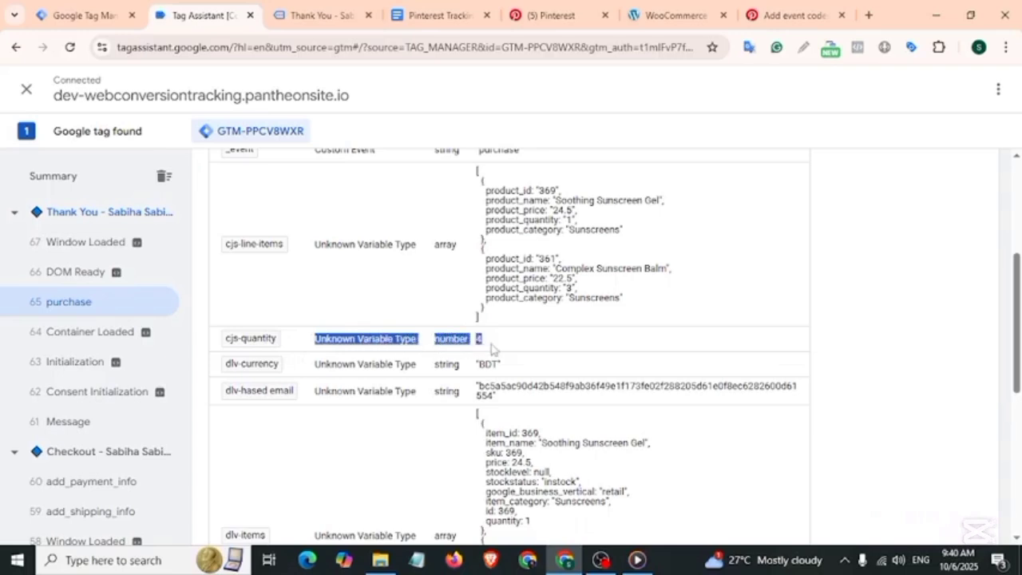
{"action": "left_click", "coordinate": [489, 348]}
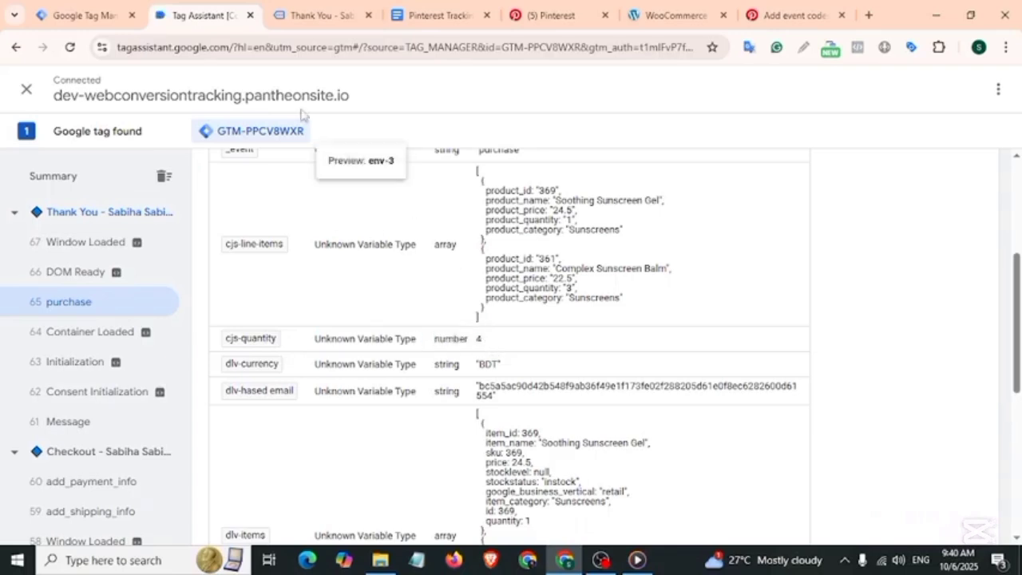
- Compare the item quantities on the store's Thank You page with the cjs-quantity variable in Tag Assistant
{"action": "left_click", "coordinate": [313, 17]}
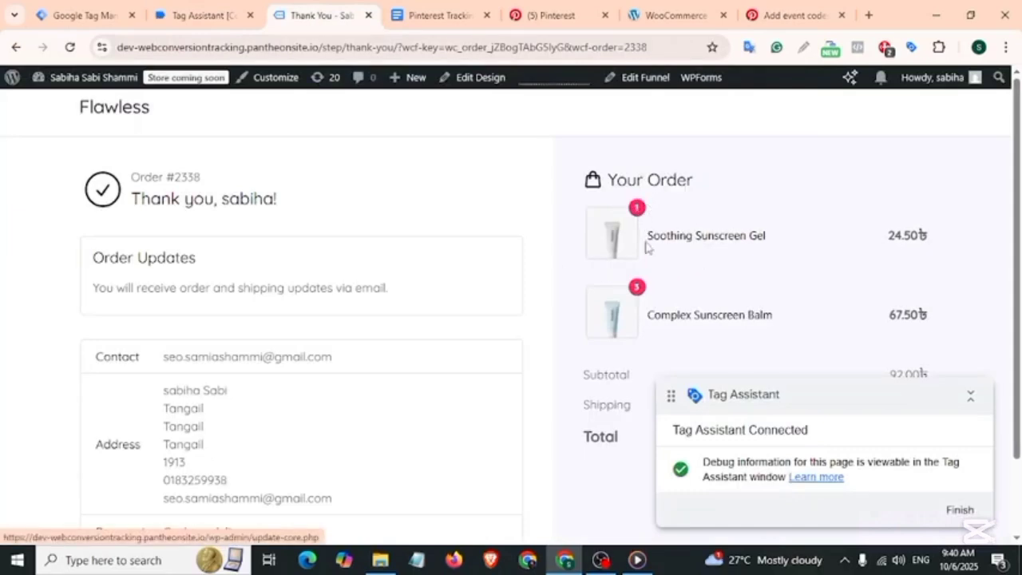
{"action": "left_click_drag", "start_coordinate": [645, 240], "coordinate": [768, 238]}
{"action": "left_click_drag", "start_coordinate": [658, 208], "coordinate": [619, 206]}
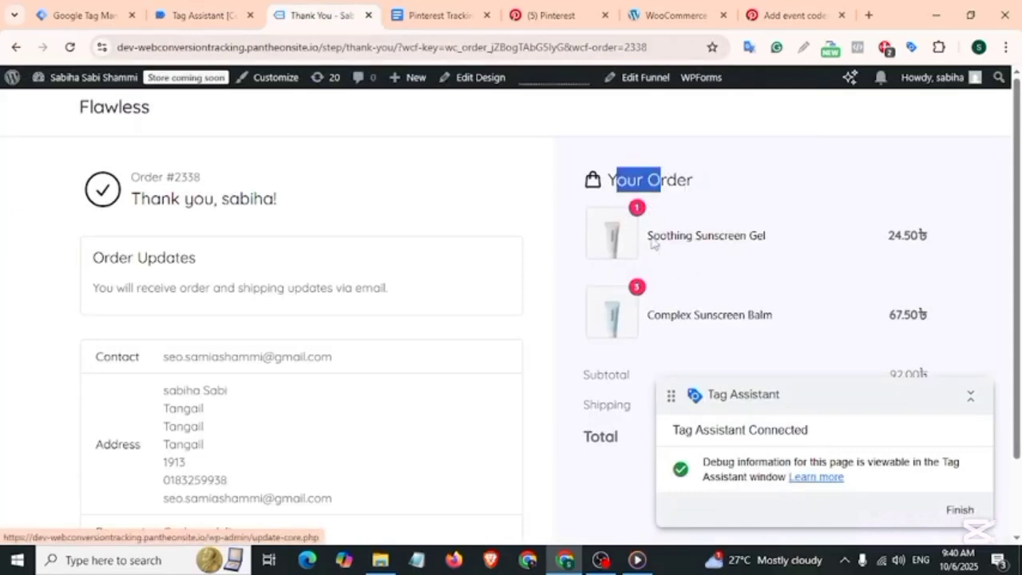
{"action": "left_click_drag", "start_coordinate": [787, 327], "coordinate": [650, 326]}
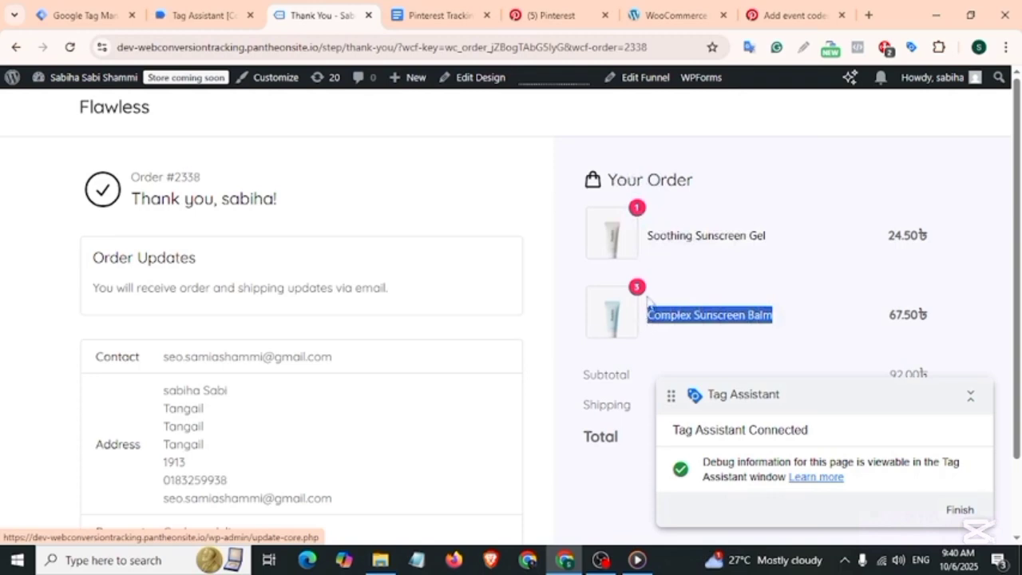
{"action": "left_click", "coordinate": [650, 302]}
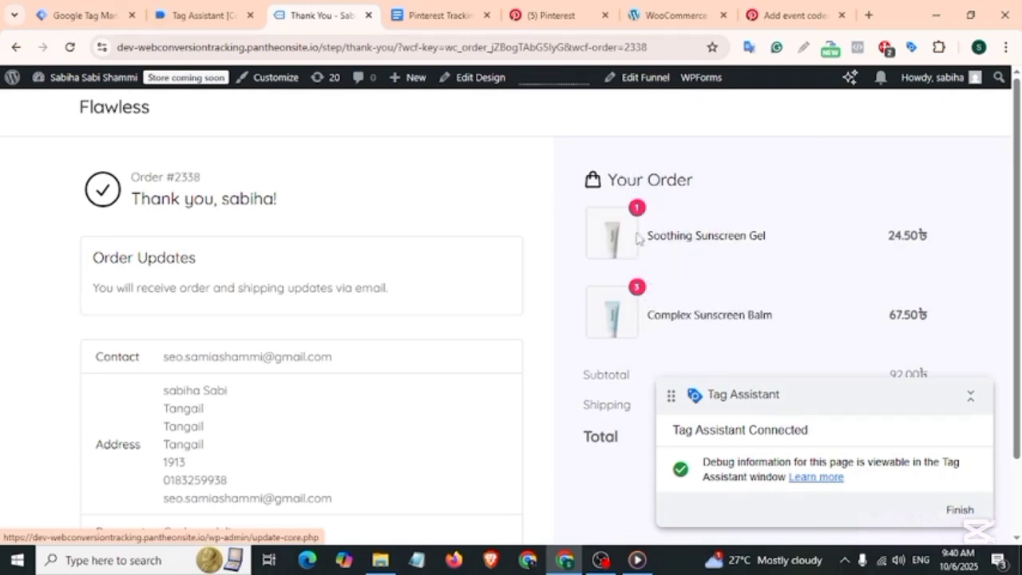
{"action": "left_click", "coordinate": [199, 15]}
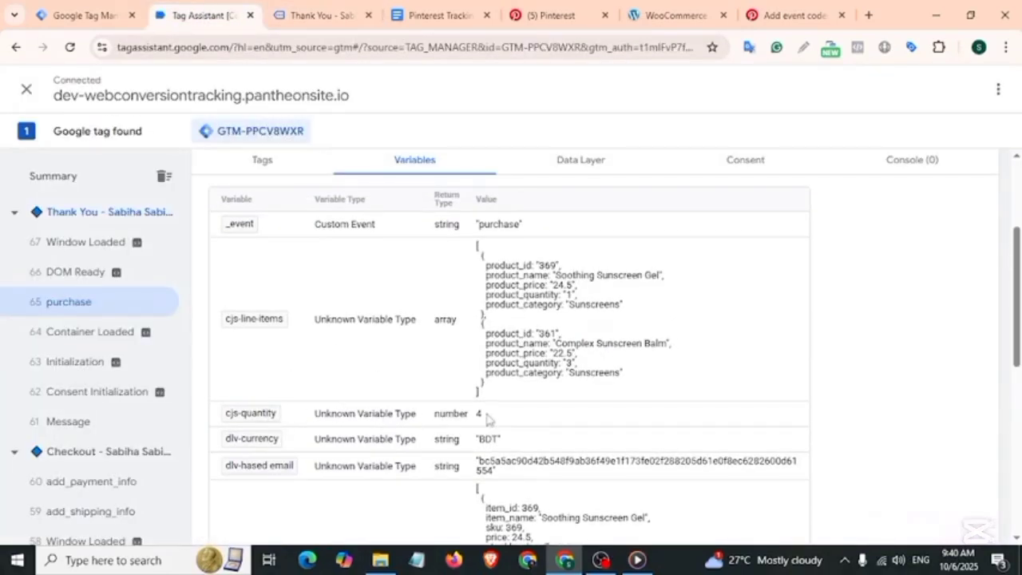
- Review the return types and values of the purchase event's variables in Tag Assistant, from cjs-line-items and cjs-quantity through dlv-items and the remaining entries
{"action": "double_click", "coordinate": [481, 414]}
{"action": "scroll", "coordinate": [393, 266], "scroll_direction": "down", "scroll_amount": 1}
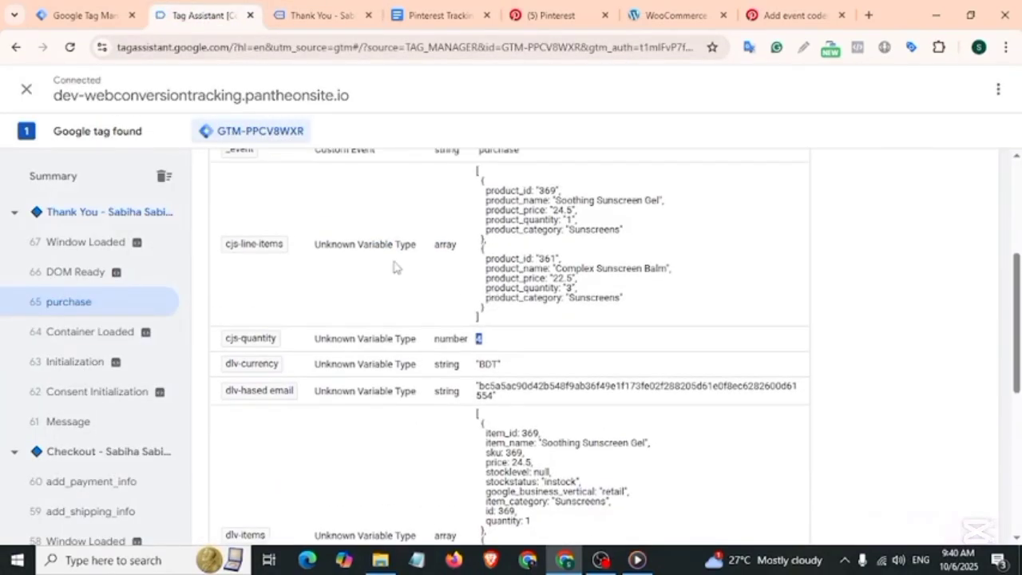
{"action": "left_click_drag", "start_coordinate": [314, 248], "coordinate": [466, 244]}
{"action": "left_click_drag", "start_coordinate": [316, 338], "coordinate": [502, 344]}
{"action": "left_click_drag", "start_coordinate": [312, 363], "coordinate": [489, 363]}
{"action": "scroll", "coordinate": [303, 343], "scroll_direction": "down", "scroll_amount": 1}
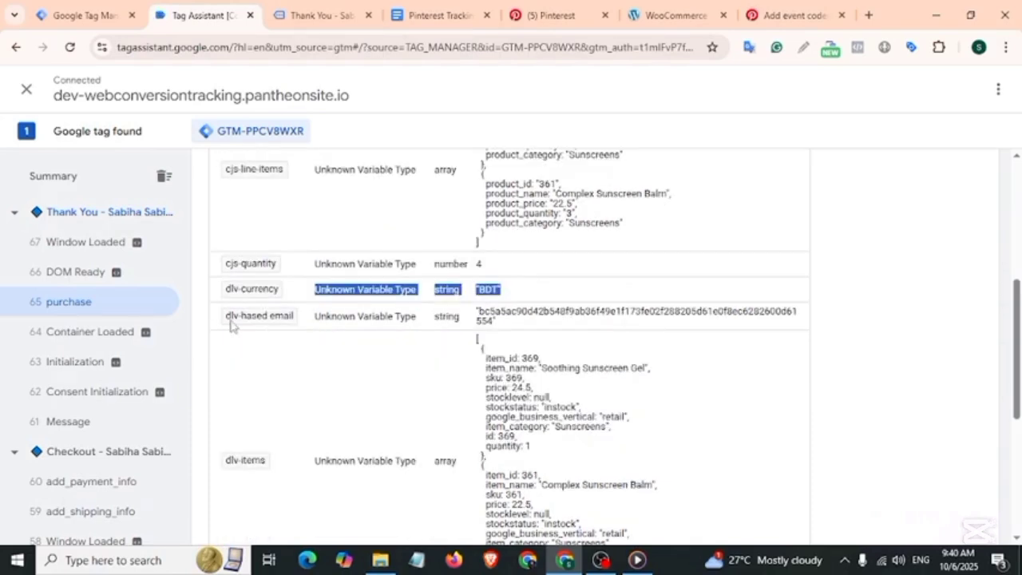
{"action": "left_click_drag", "start_coordinate": [317, 322], "coordinate": [516, 327]}
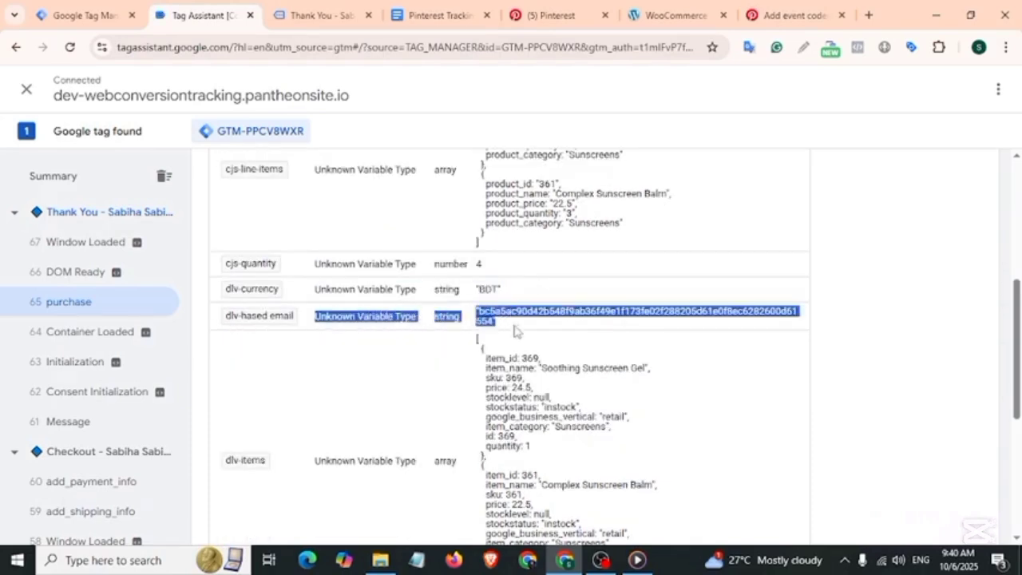
{"action": "scroll", "coordinate": [496, 345], "scroll_direction": "down", "scroll_amount": 2}
{"action": "left_click", "coordinate": [346, 326]}
{"action": "left_click_drag", "start_coordinate": [323, 316], "coordinate": [470, 314]}
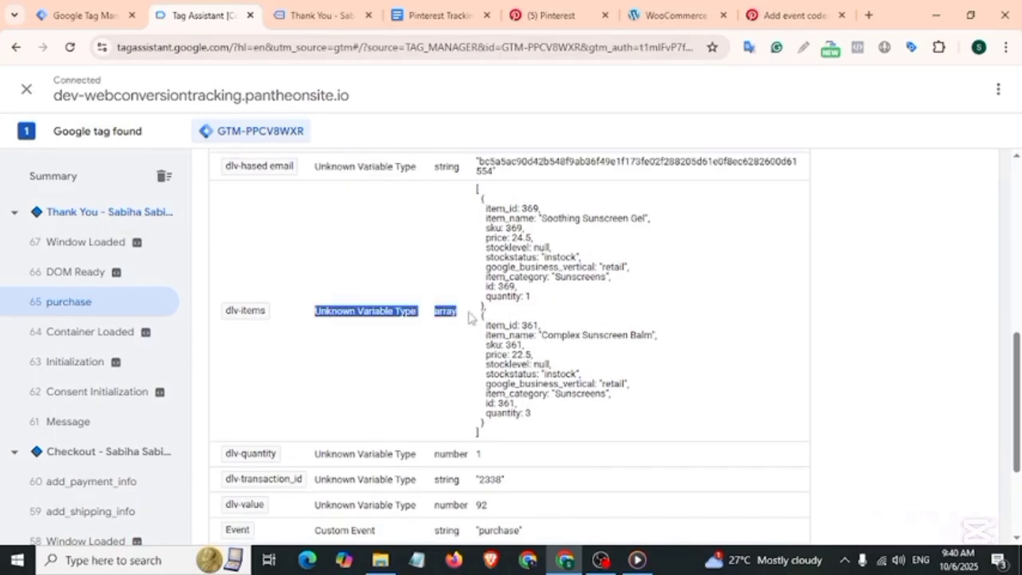
{"action": "scroll", "coordinate": [456, 337], "scroll_direction": "down", "scroll_amount": 2}
{"action": "left_click_drag", "start_coordinate": [317, 312], "coordinate": [623, 391]}
- Switch to Google Tag Manager and publish the workspace changes to the Live environment as a new container version
{"action": "left_click", "coordinate": [94, 18]}
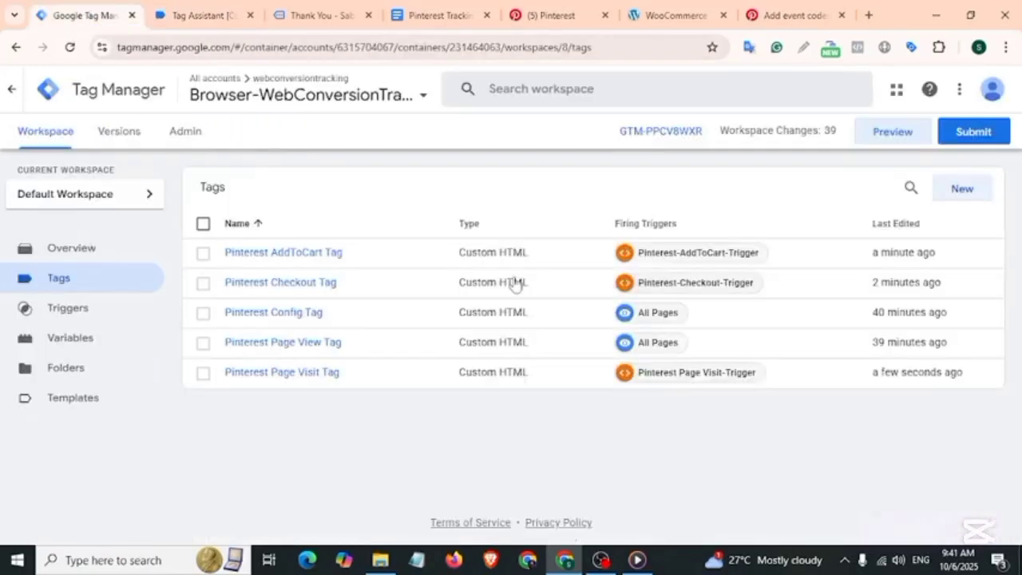
{"action": "left_click", "coordinate": [962, 133]}
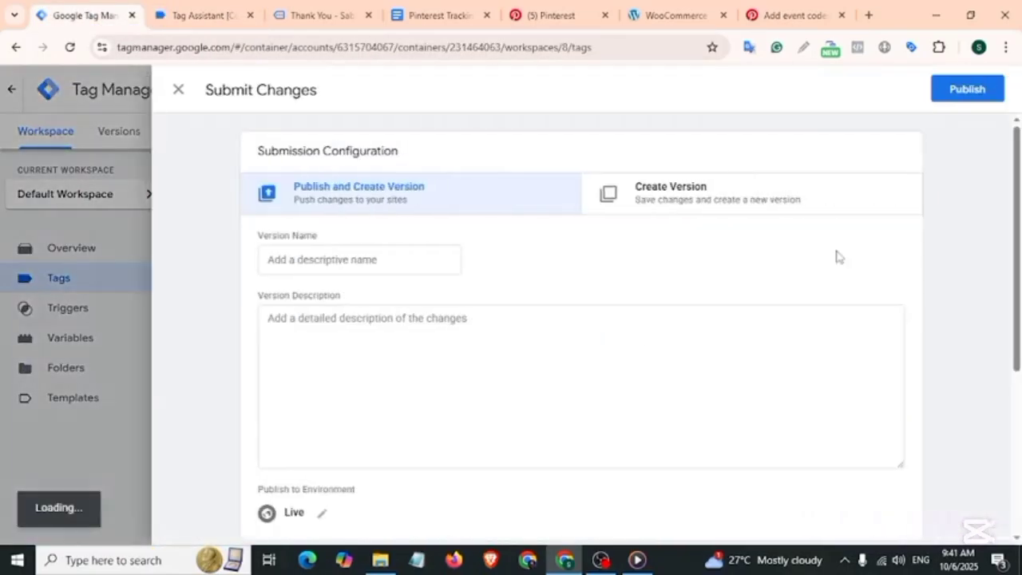
{"action": "left_click", "coordinate": [967, 89]}
{"action": "left_click", "coordinate": [341, 300]}
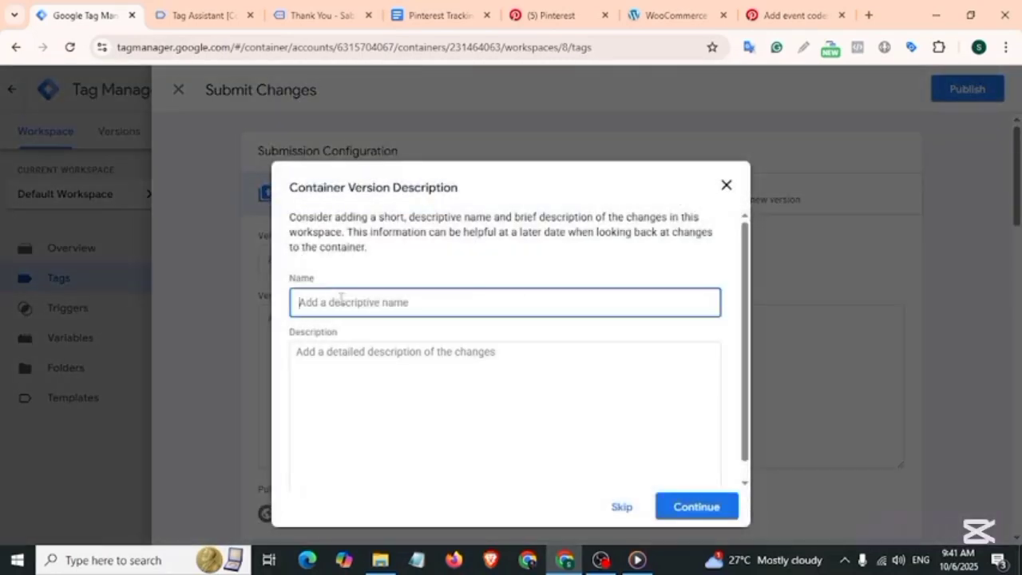
{"action": "type", "text": "Pinterest Conver"}
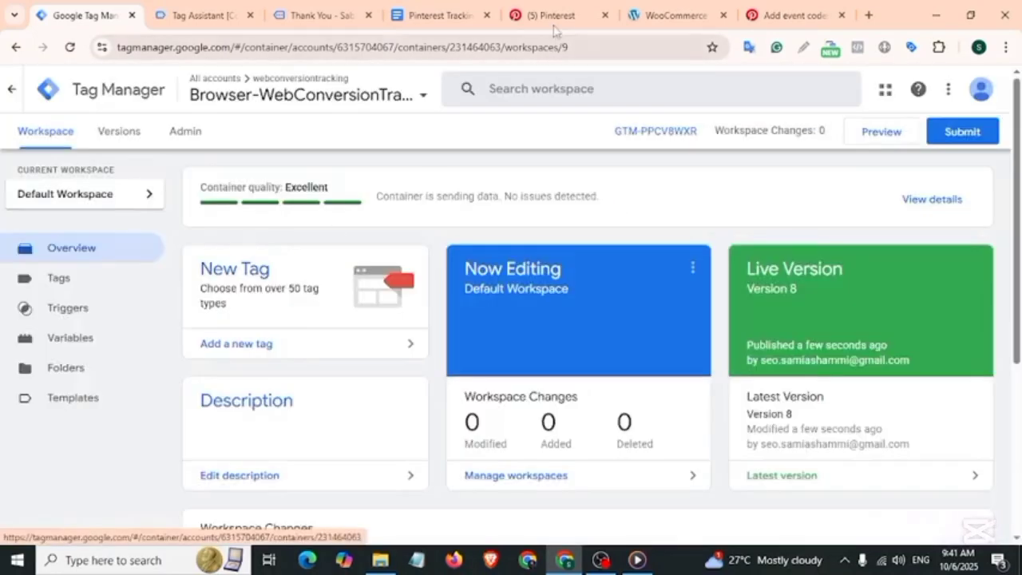
- Switch to Pinterest Conversions and finish the manual event code setup for the tag
{"action": "left_click", "coordinate": [553, 17]}
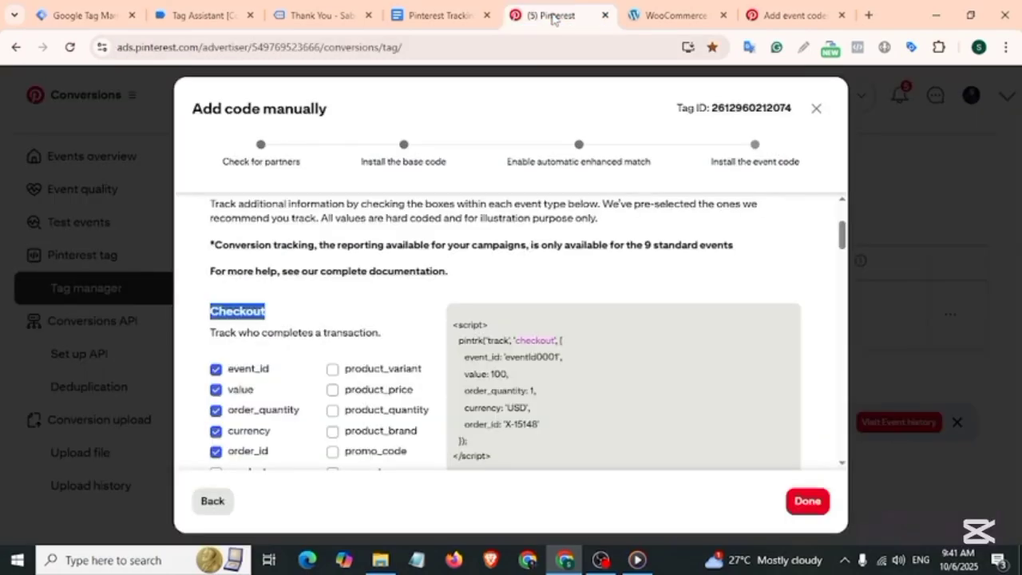
{"action": "scroll", "coordinate": [496, 336], "scroll_direction": "down", "scroll_amount": 1}
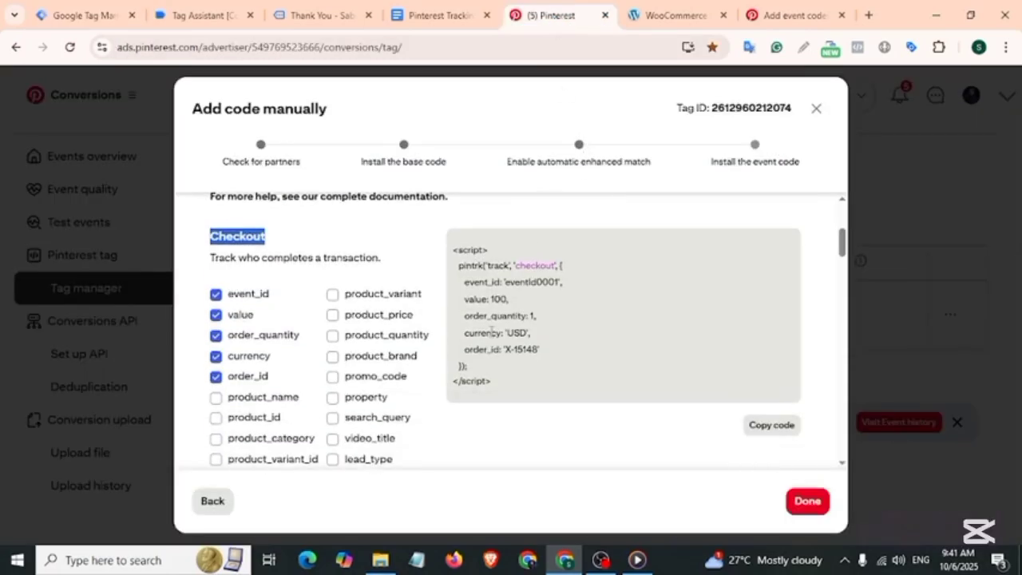
{"action": "left_click", "coordinate": [826, 501]}
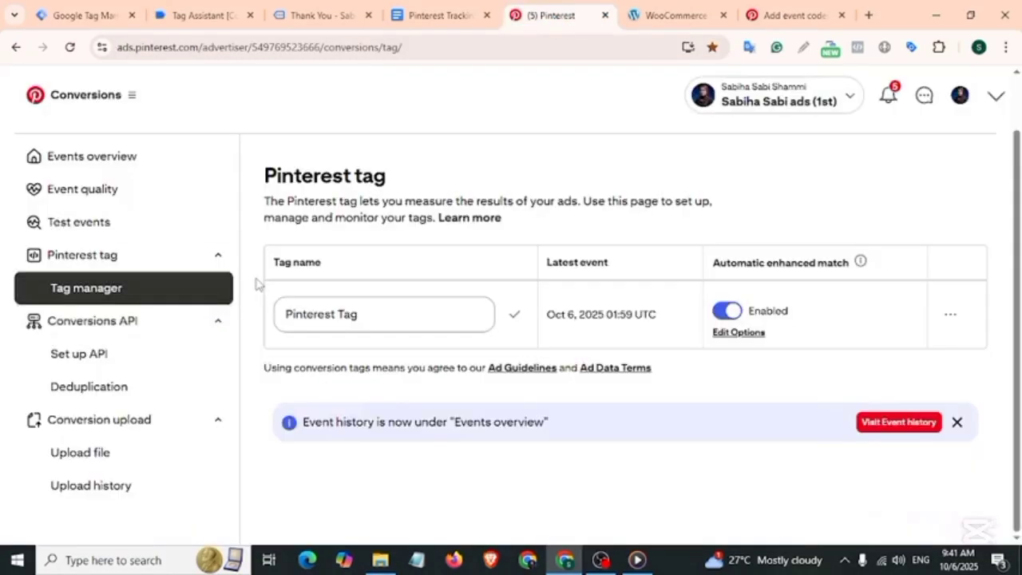
{"action": "left_click", "coordinate": [108, 230]}
{"action": "scroll", "coordinate": [315, 402], "scroll_direction": "down", "scroll_amount": 2}
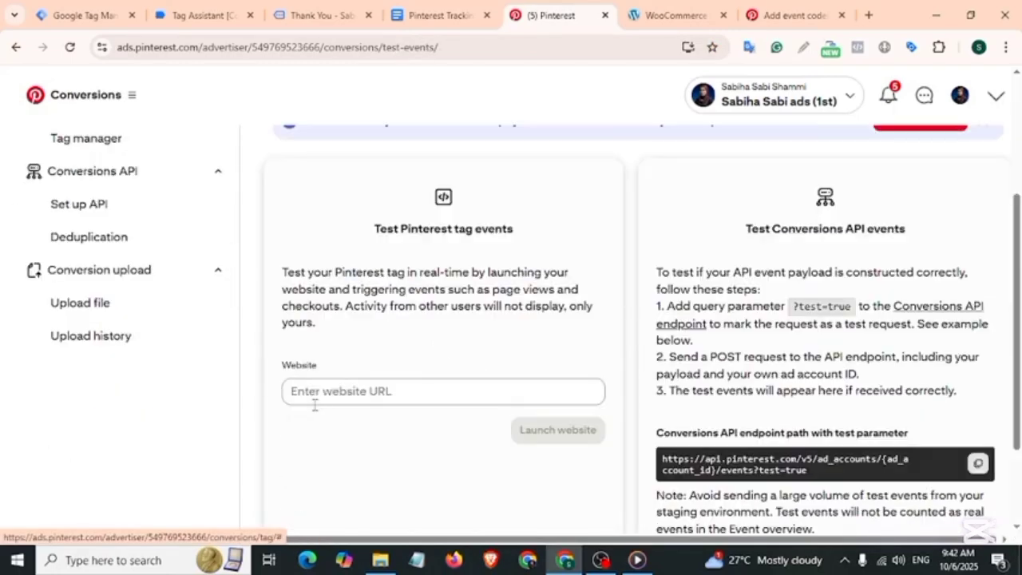
{"action": "left_click", "coordinate": [338, 391]}
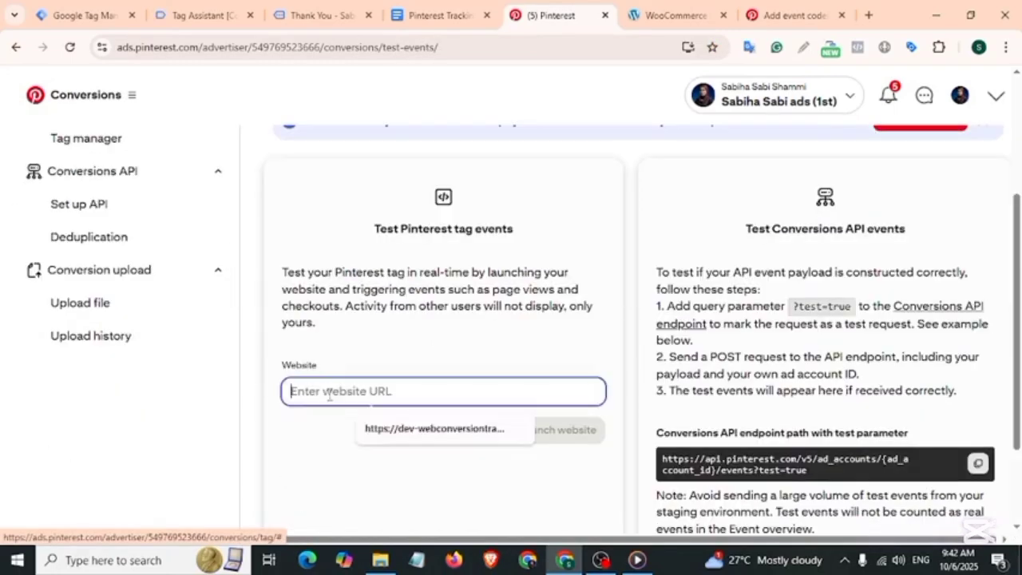
{"action": "left_click", "coordinate": [675, 16]}
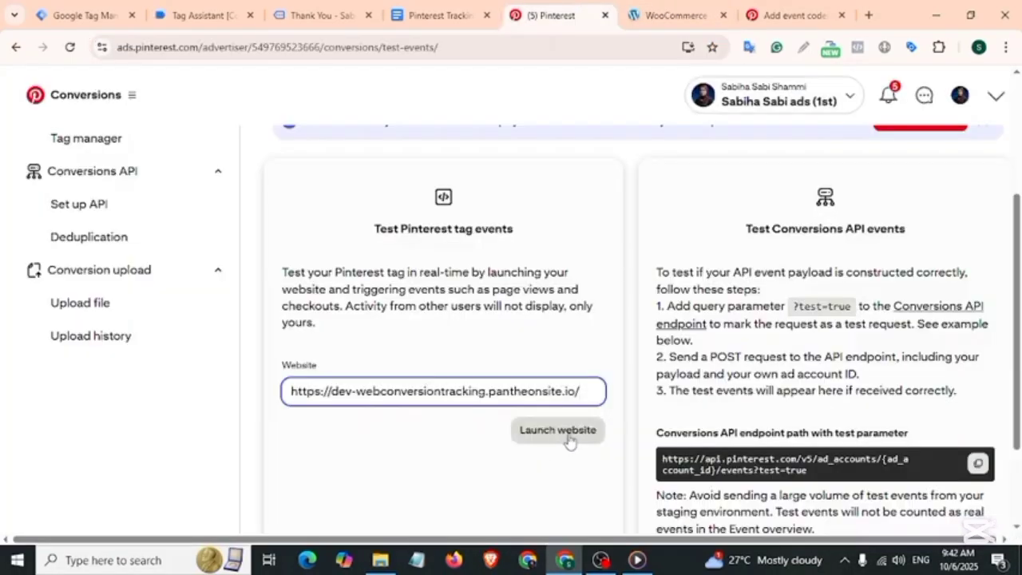
{"action": "left_click", "coordinate": [557, 431]}
- Order three Soothing Sunscreen Gel in the launched store, with free shipping and cash on delivery
{"action": "scroll", "coordinate": [527, 383], "scroll_direction": "down", "scroll_amount": 5}
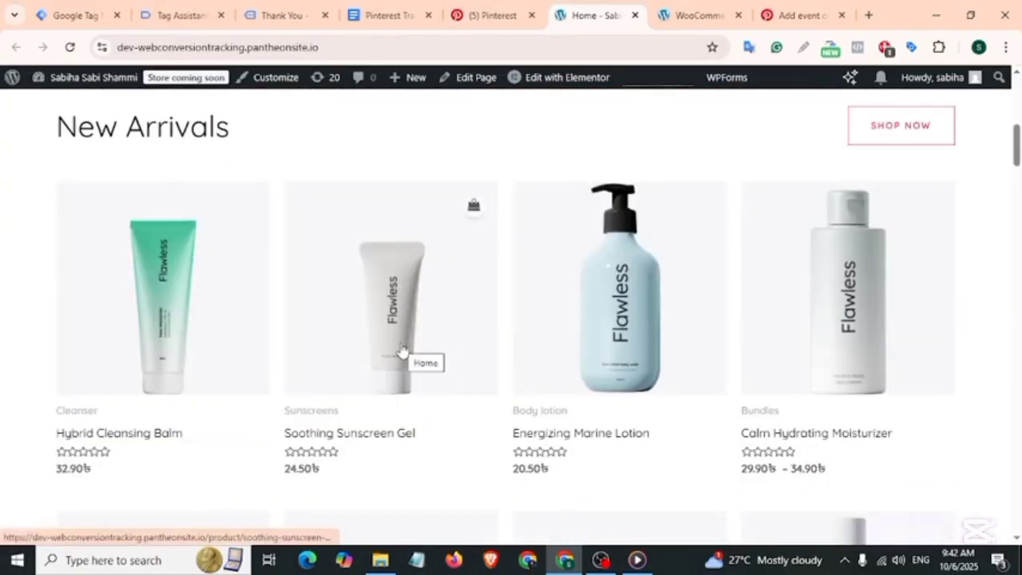
{"action": "left_click", "coordinate": [400, 348]}
{"action": "left_click", "coordinate": [567, 325]}
{"action": "left_click", "coordinate": [675, 325]}
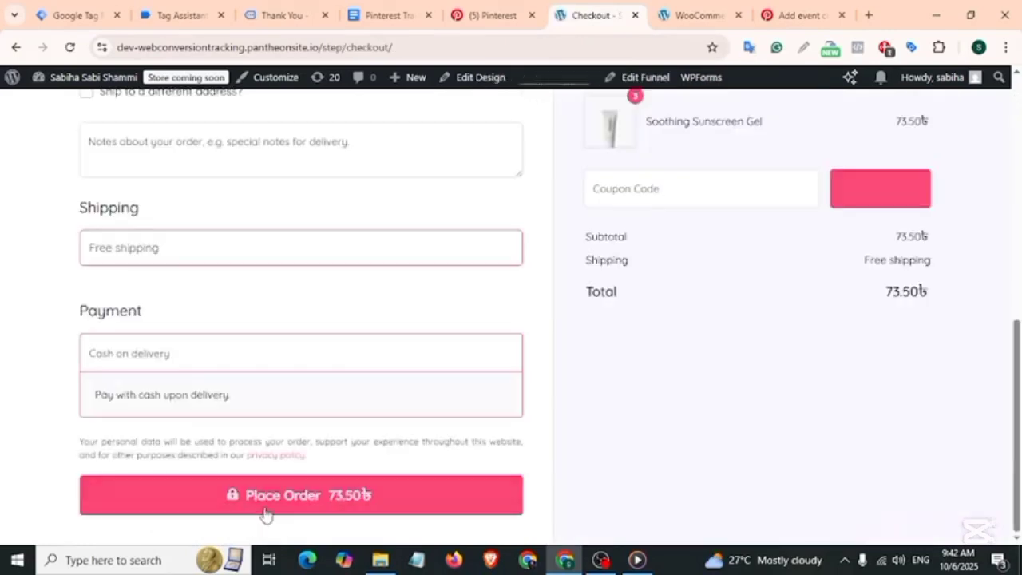
{"action": "left_click", "coordinate": [289, 495]}
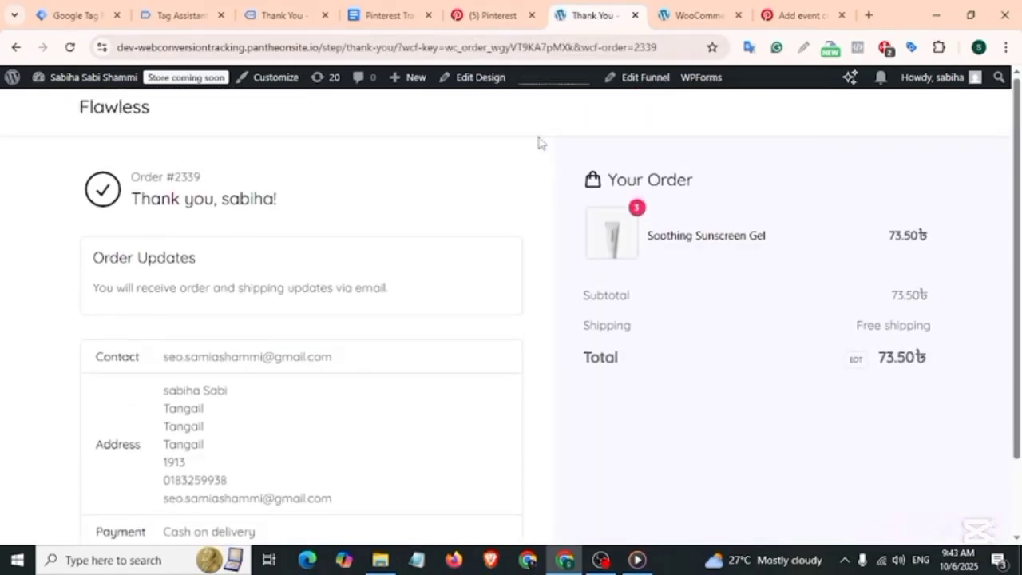
- Check the received test events in Pinterest, expanding the details of the earliest INITIALIZED, PAGE_VISIT and ADD_TO_CART entries
{"action": "left_click", "coordinate": [492, 18]}
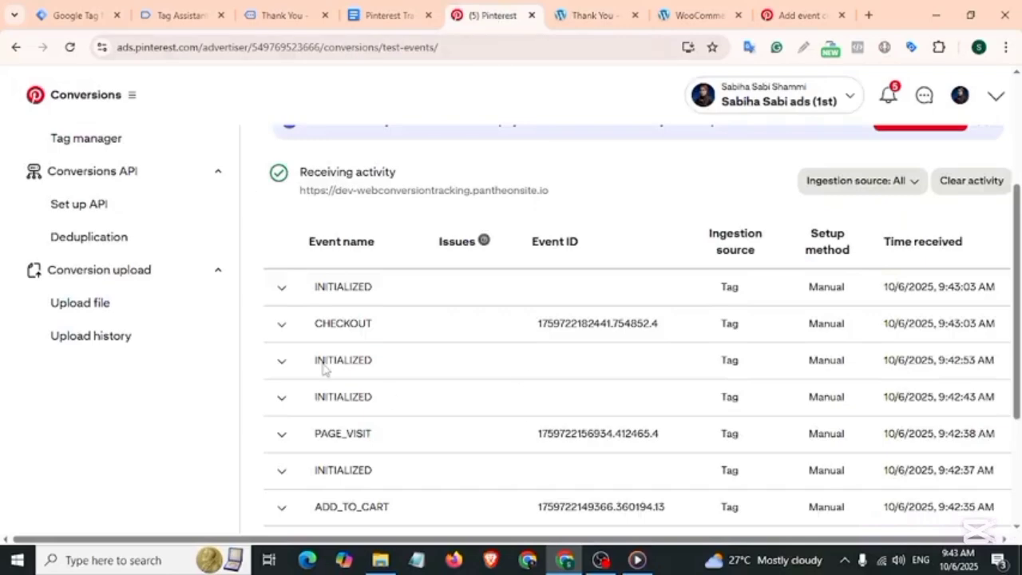
{"action": "scroll", "coordinate": [323, 367], "scroll_direction": "down", "scroll_amount": 2}
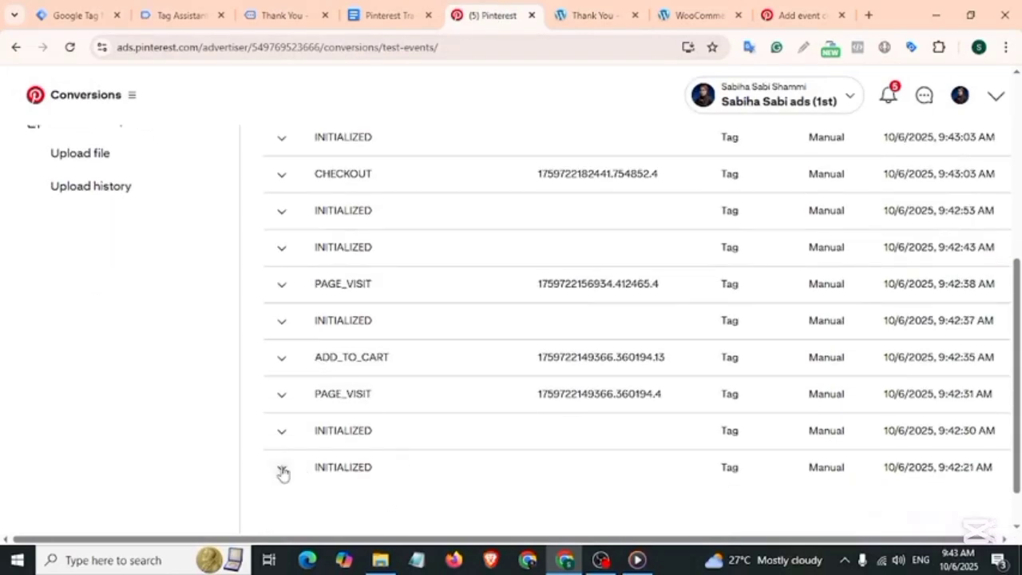
{"action": "left_click", "coordinate": [282, 470]}
{"action": "scroll", "coordinate": [397, 461], "scroll_direction": "down", "scroll_amount": 2}
{"action": "scroll", "coordinate": [397, 467], "scroll_direction": "up", "scroll_amount": 2}
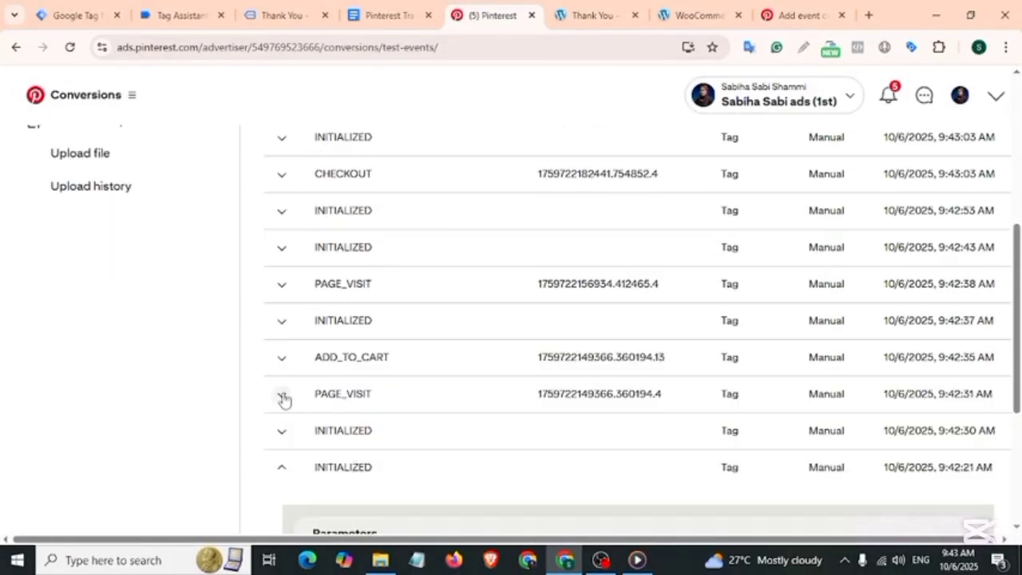
{"action": "left_click", "coordinate": [282, 394]}
{"action": "scroll", "coordinate": [390, 433], "scroll_direction": "up", "scroll_amount": 1}
{"action": "left_click", "coordinate": [283, 435]}
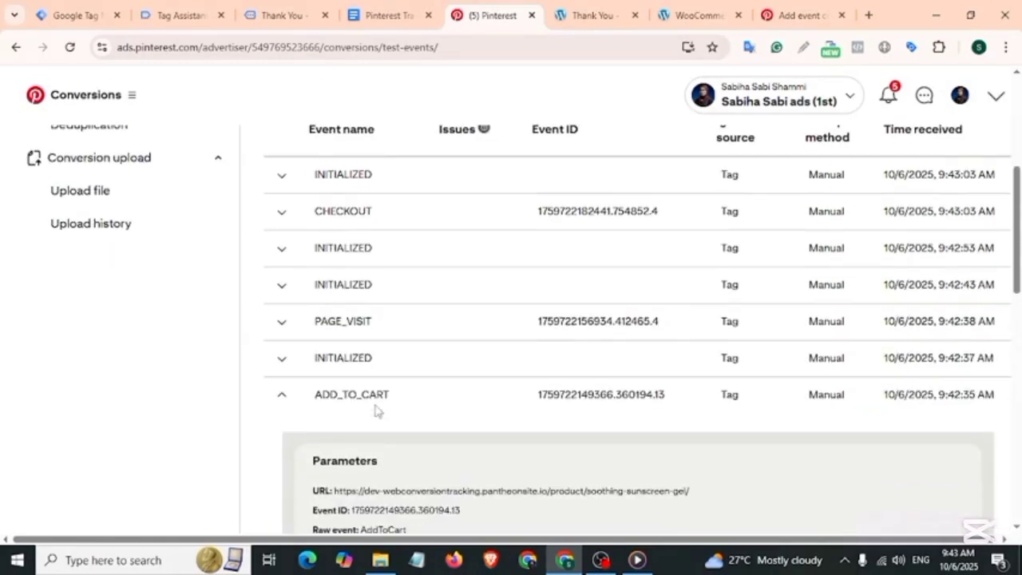
- Examine the CHECKOUT test event's parameters, including its enhanced match status and custom data
{"action": "scroll", "coordinate": [376, 410], "scroll_direction": "up", "scroll_amount": 3}
{"action": "left_click", "coordinate": [282, 398]}
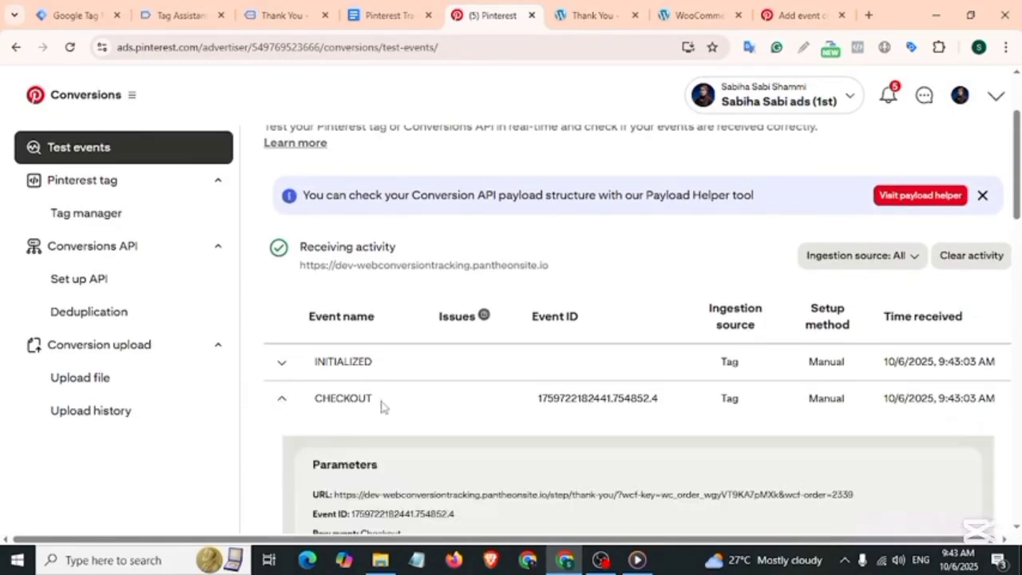
{"action": "scroll", "coordinate": [399, 408], "scroll_direction": "down", "scroll_amount": 3}
{"action": "left_click_drag", "start_coordinate": [313, 334], "coordinate": [420, 339]}
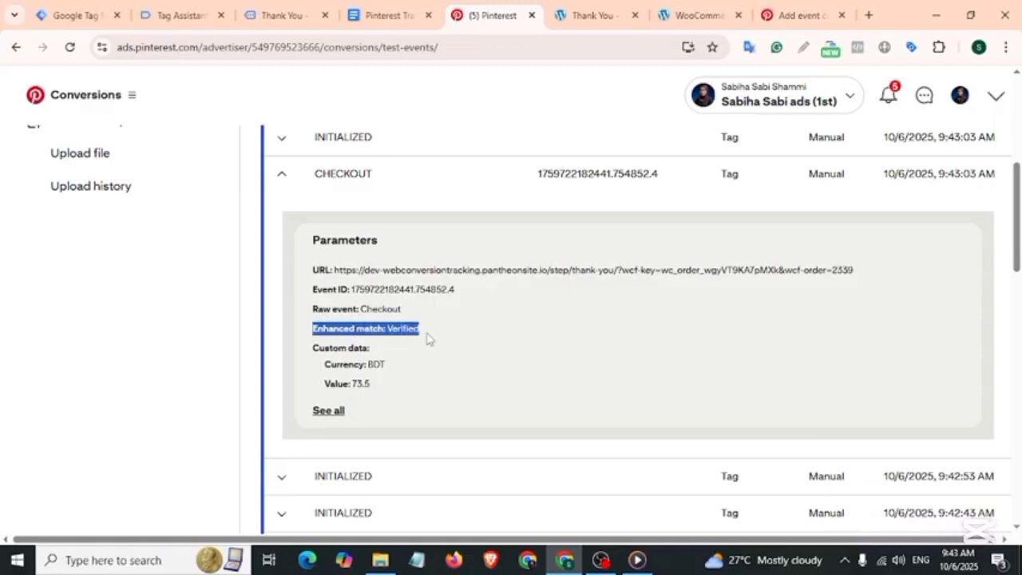
{"action": "left_click", "coordinate": [423, 365]}
- Check the events sent from the store's Thank You page with the Pinterest Tag Helper extension
{"action": "left_click", "coordinate": [588, 16]}
{"action": "left_click", "coordinate": [511, 15]}
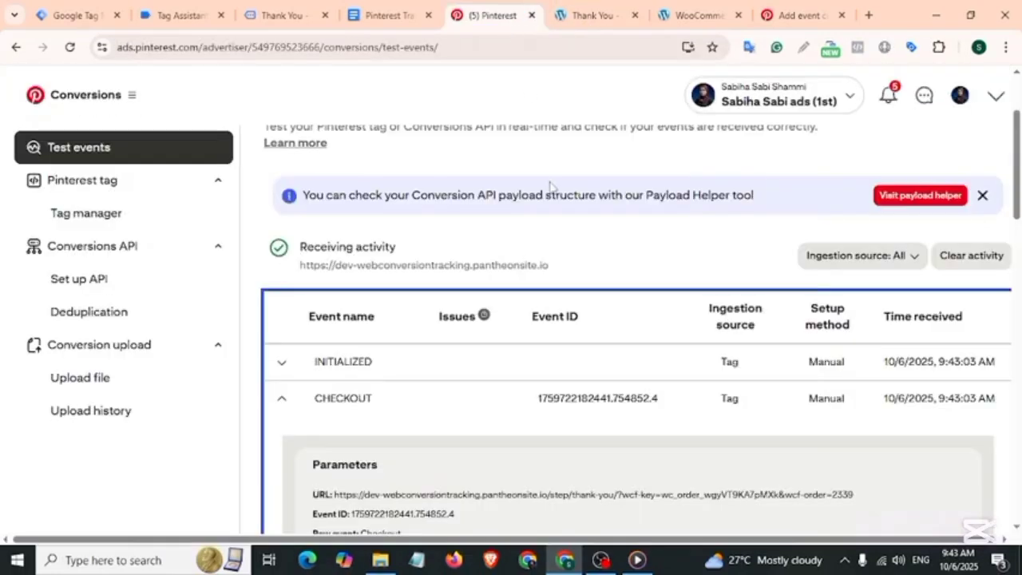
{"action": "left_click", "coordinate": [563, 15]}
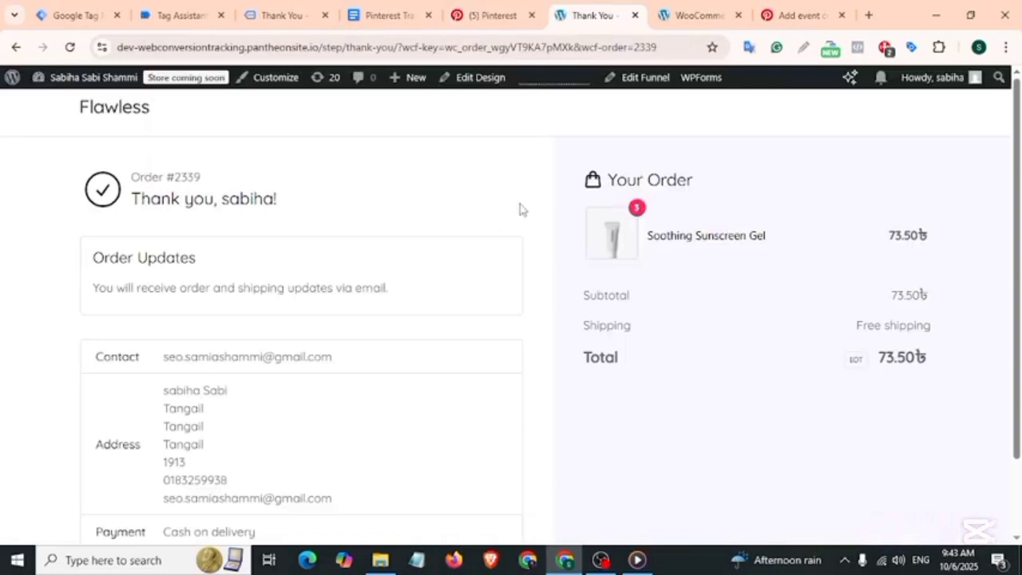
{"action": "left_click", "coordinate": [885, 48]}
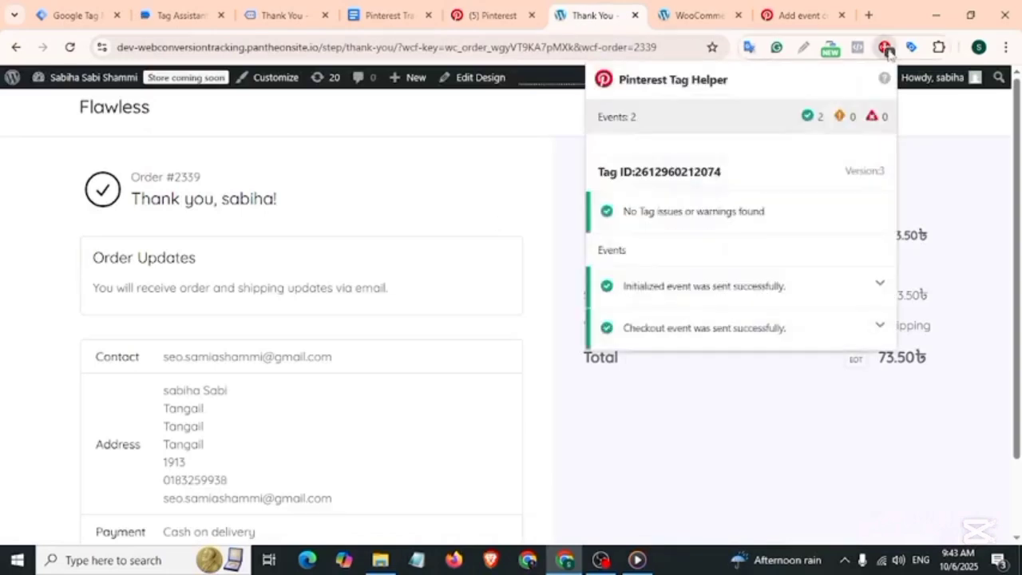
{"action": "left_click", "coordinate": [886, 49]}
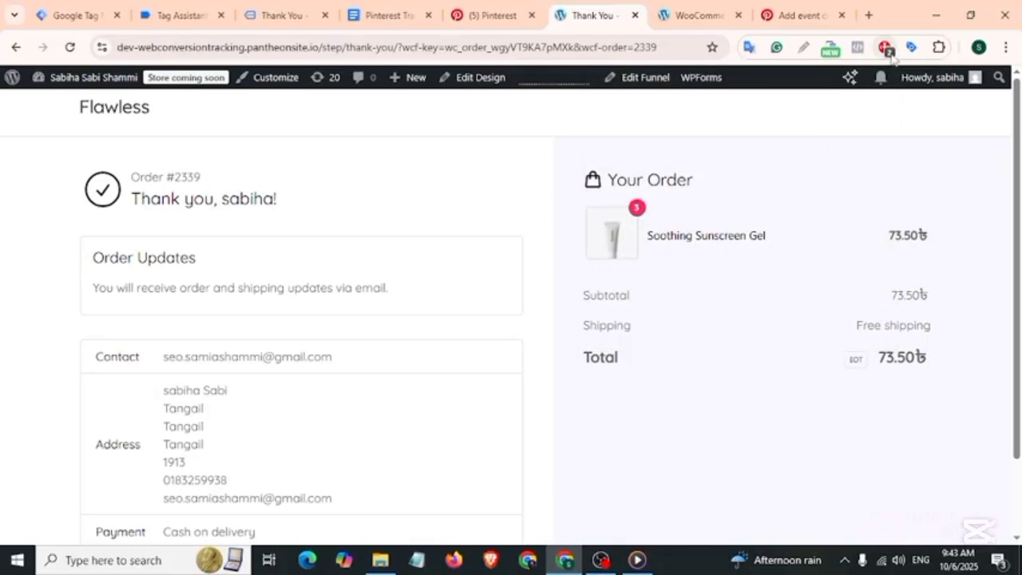
- Find the Pinterest Tag Helper extension's page in the Chrome Web Store by searching for Pinterest, and return to Tag Assistant
{"action": "left_click", "coordinate": [870, 15]}
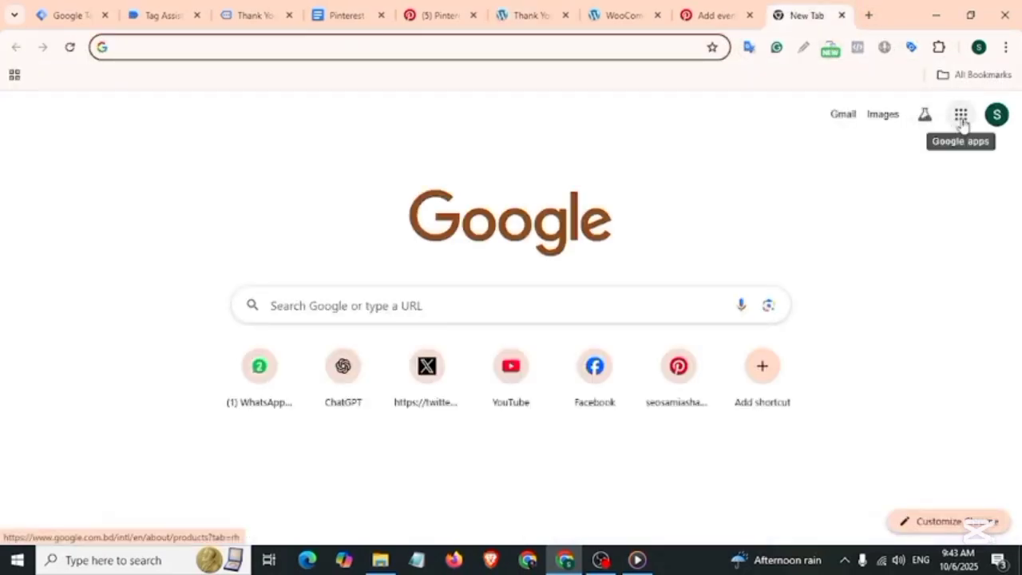
{"action": "left_click", "coordinate": [960, 120]}
{"action": "scroll", "coordinate": [918, 330], "scroll_direction": "down", "scroll_amount": 7}
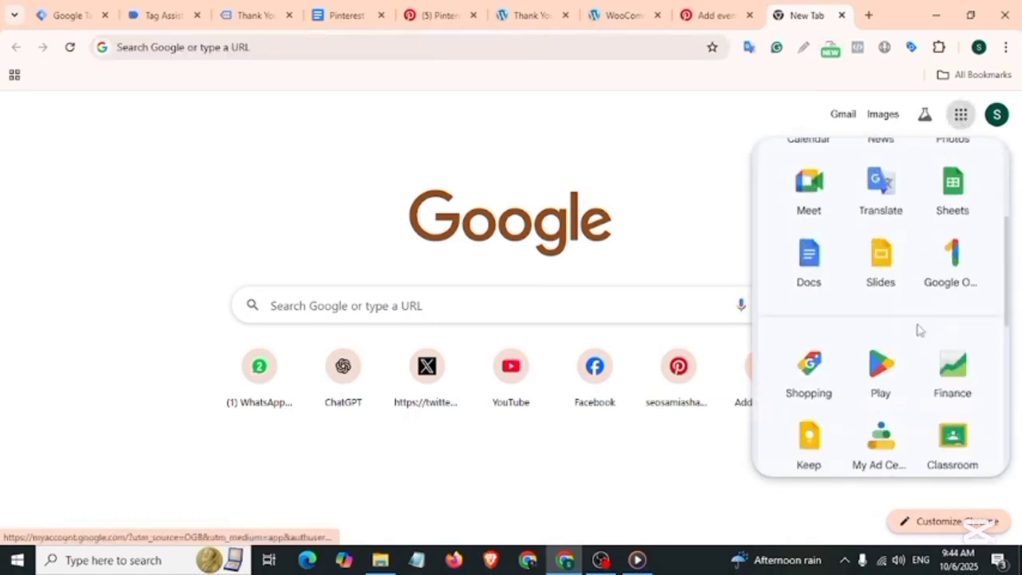
{"action": "left_click", "coordinate": [881, 318]}
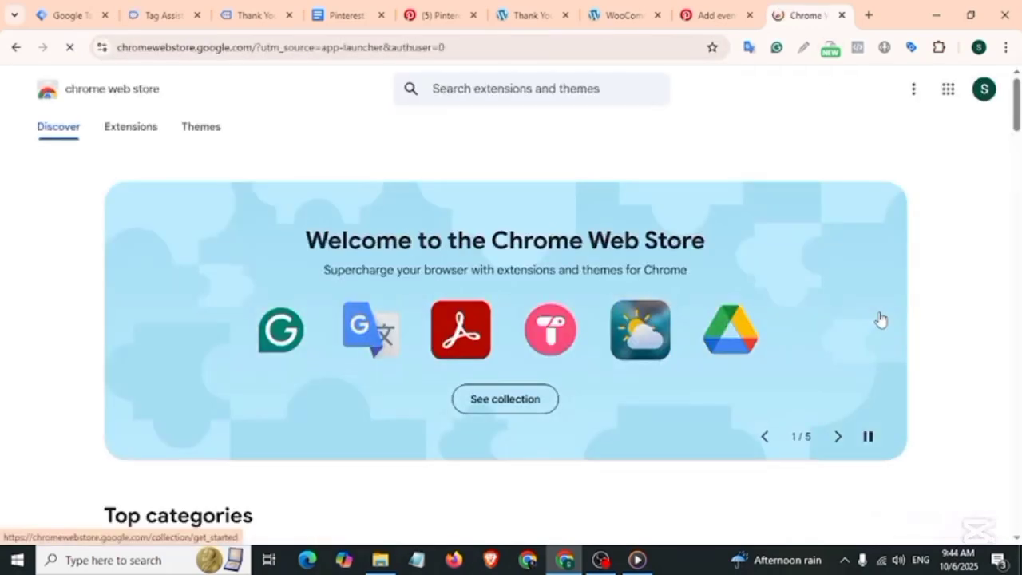
{"action": "left_click", "coordinate": [142, 133]}
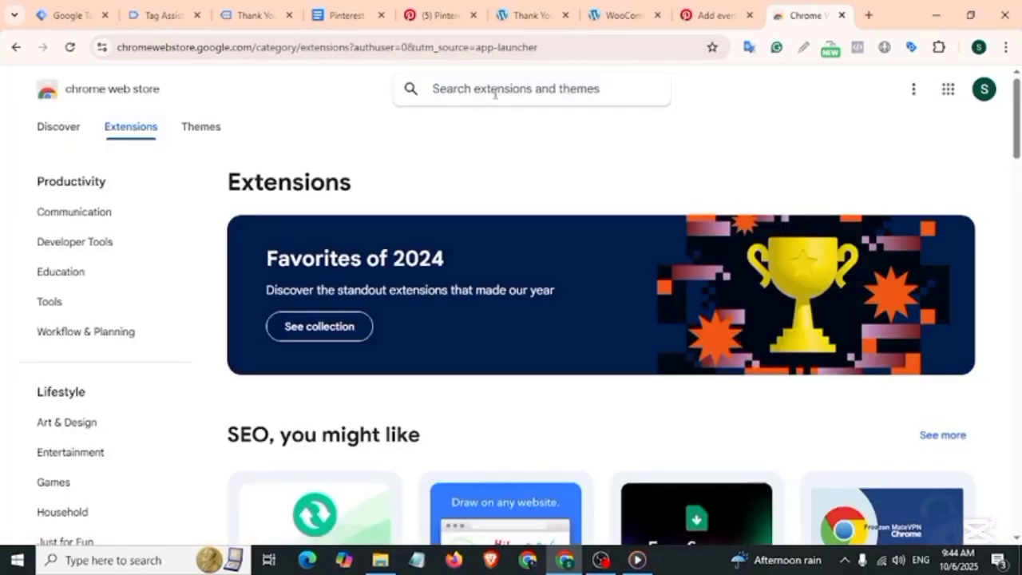
{"action": "type", "text": "Pin"}
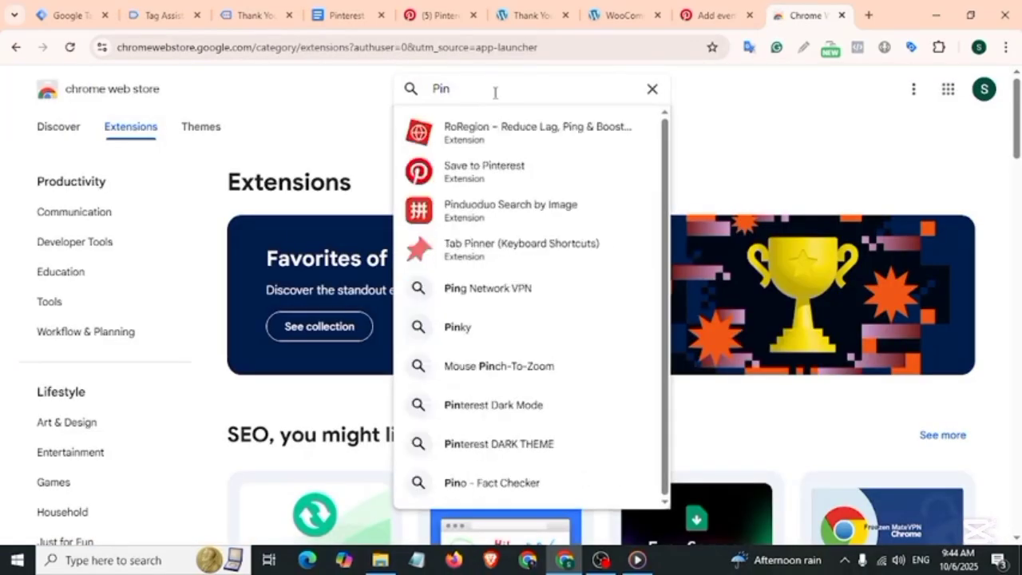
{"action": "type", "text": "terest"}
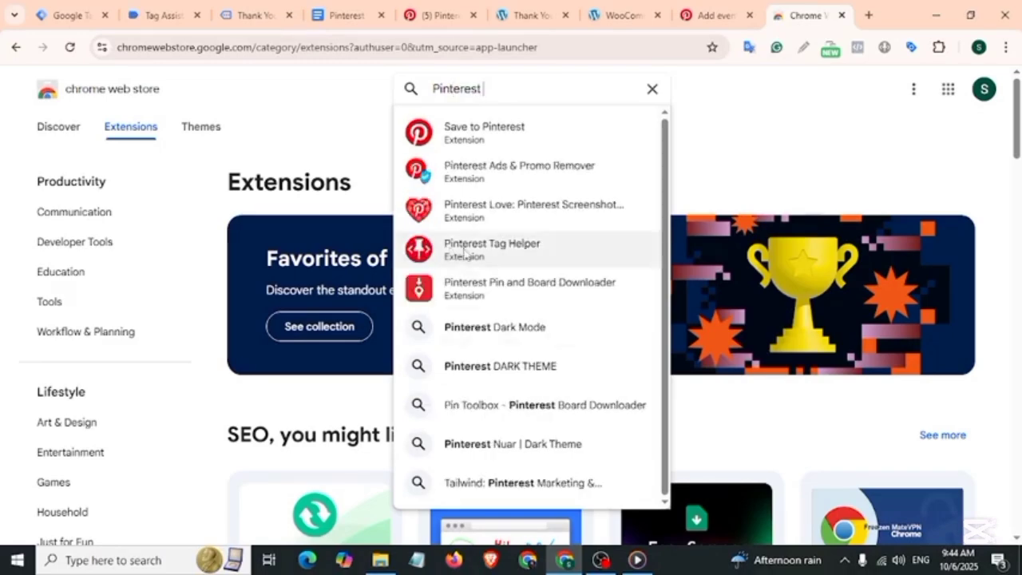
{"action": "left_click", "coordinate": [476, 246]}
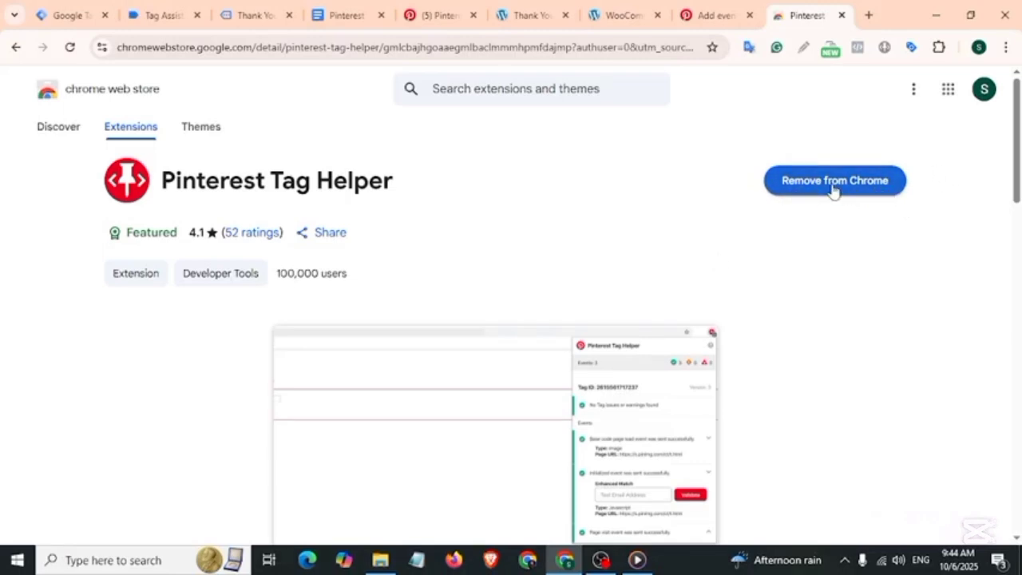
{"action": "key", "text": "ctrl+2"}
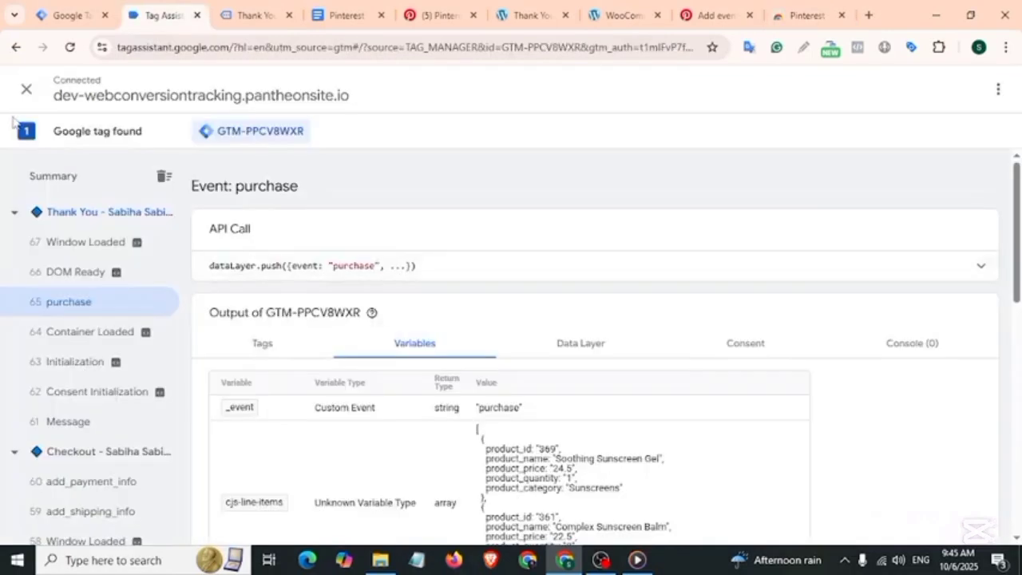
- Inspect the purchase event's variables in Tag Assistant, and check which Pinterest tags fired and did not fire
{"action": "scroll", "coordinate": [355, 289], "scroll_direction": "down", "scroll_amount": 4}
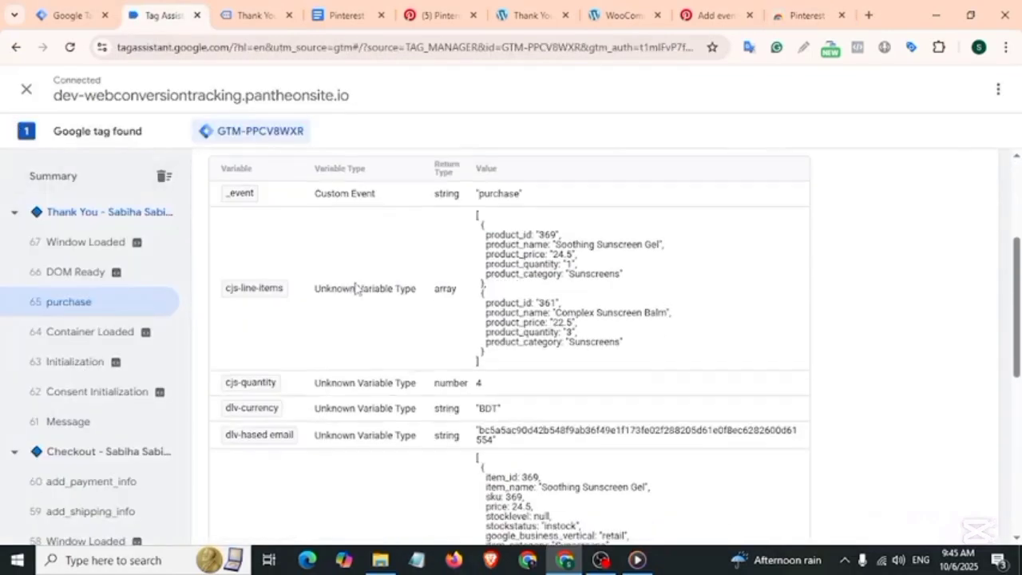
{"action": "scroll", "coordinate": [266, 323], "scroll_direction": "up", "scroll_amount": 5}
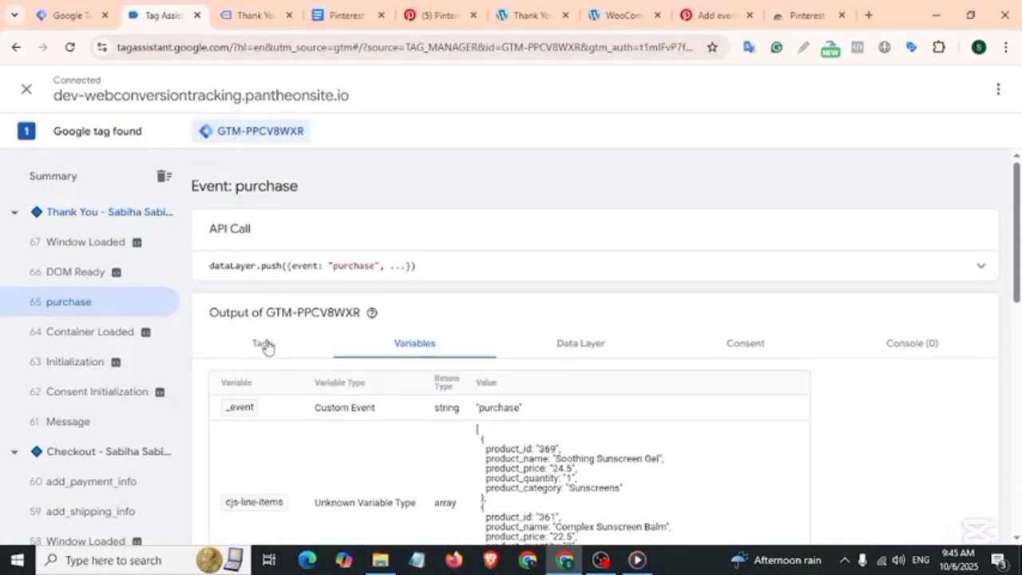
{"action": "left_click", "coordinate": [264, 345]}
{"action": "left_click_drag", "start_coordinate": [209, 352], "coordinate": [794, 484]}
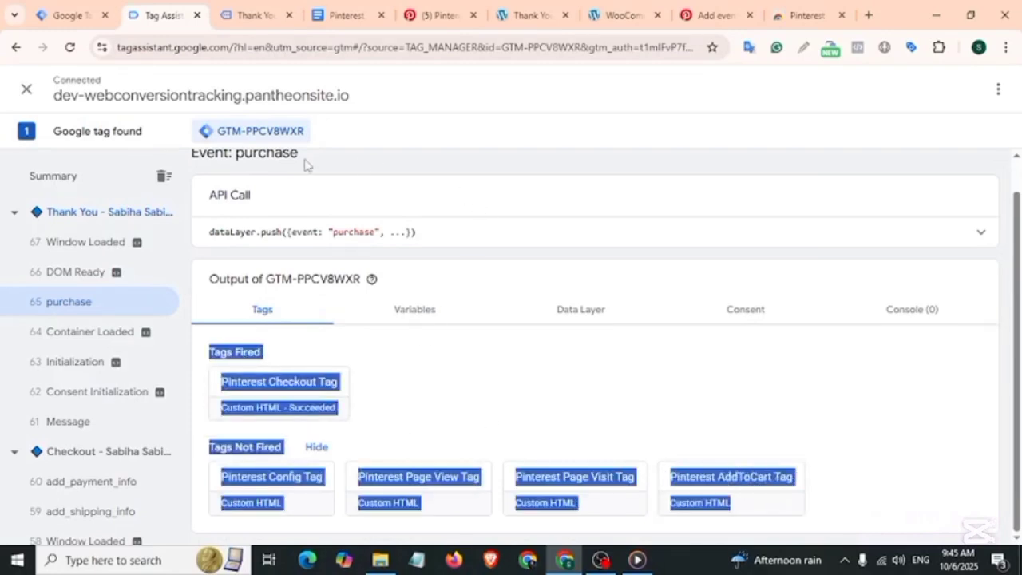
- Switch to Pinterest's Test events and review the entries from CHECKOUT down to the earliest INITIALIZED, expanding the PAGE_VISIT received at 9:42:38 AM
{"action": "left_click", "coordinate": [432, 14]}
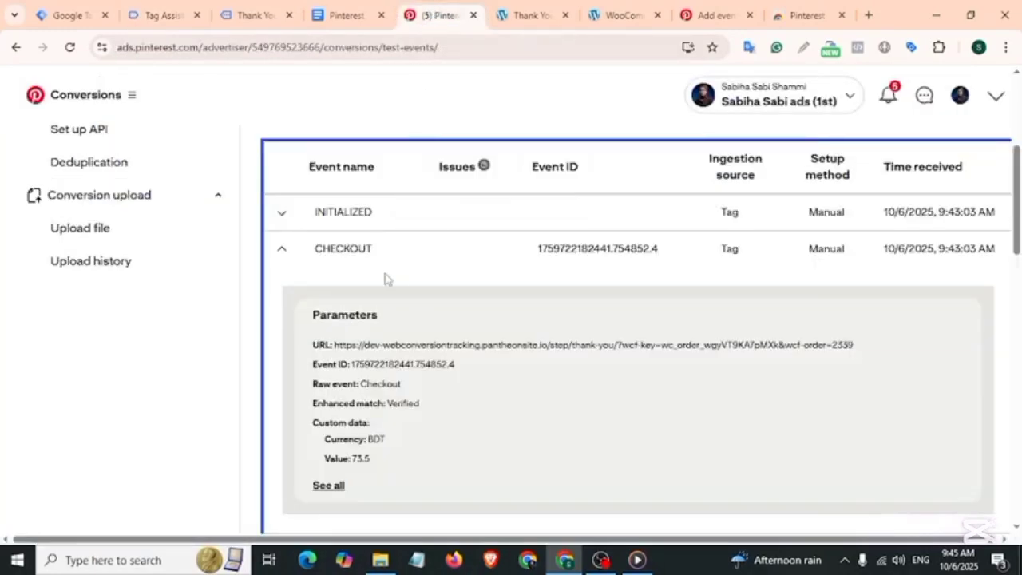
{"action": "scroll", "coordinate": [385, 278], "scroll_direction": "up", "scroll_amount": 2}
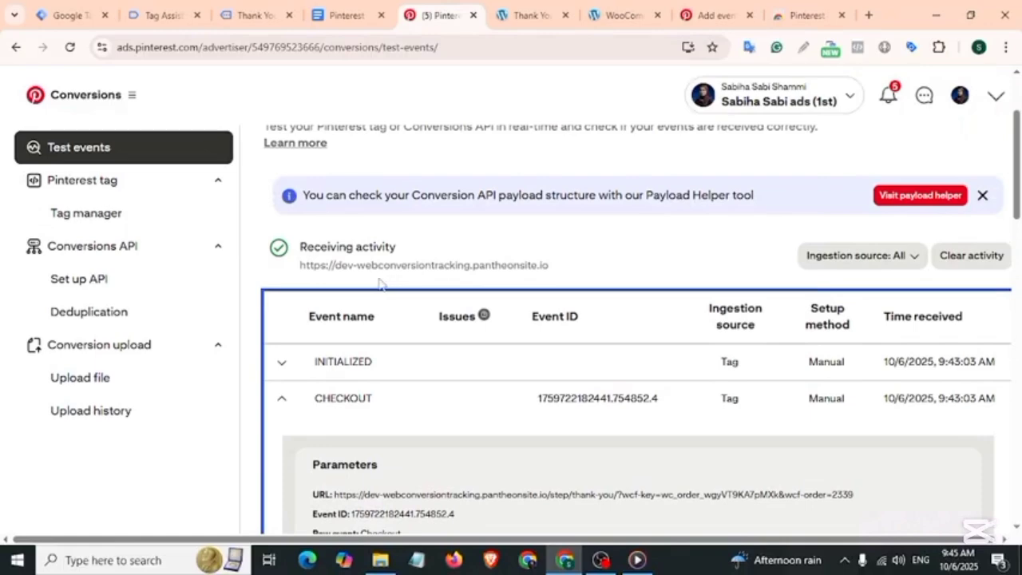
{"action": "scroll", "coordinate": [450, 385], "scroll_direction": "down", "scroll_amount": 2}
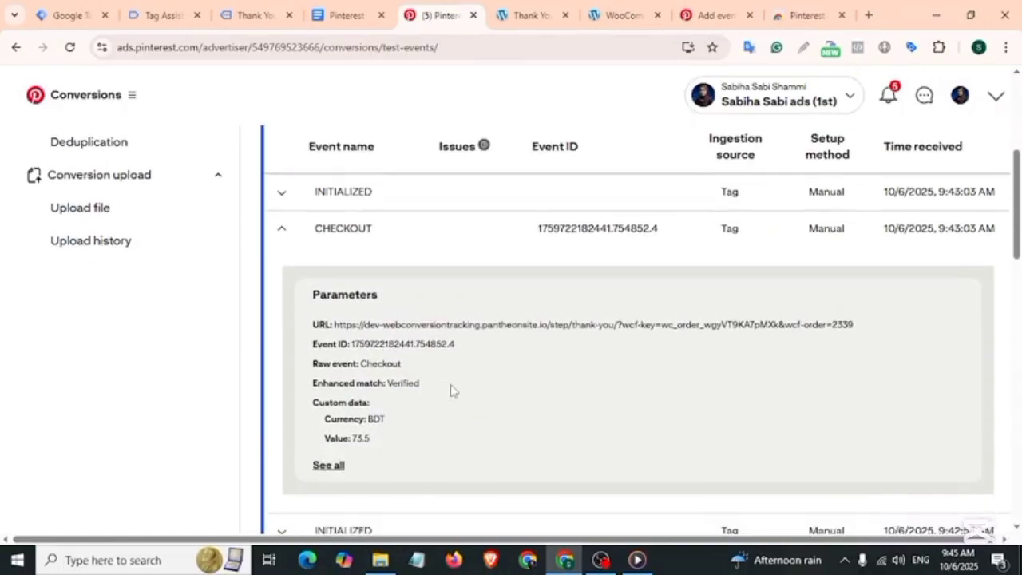
{"action": "scroll", "coordinate": [450, 390], "scroll_direction": "down", "scroll_amount": 5}
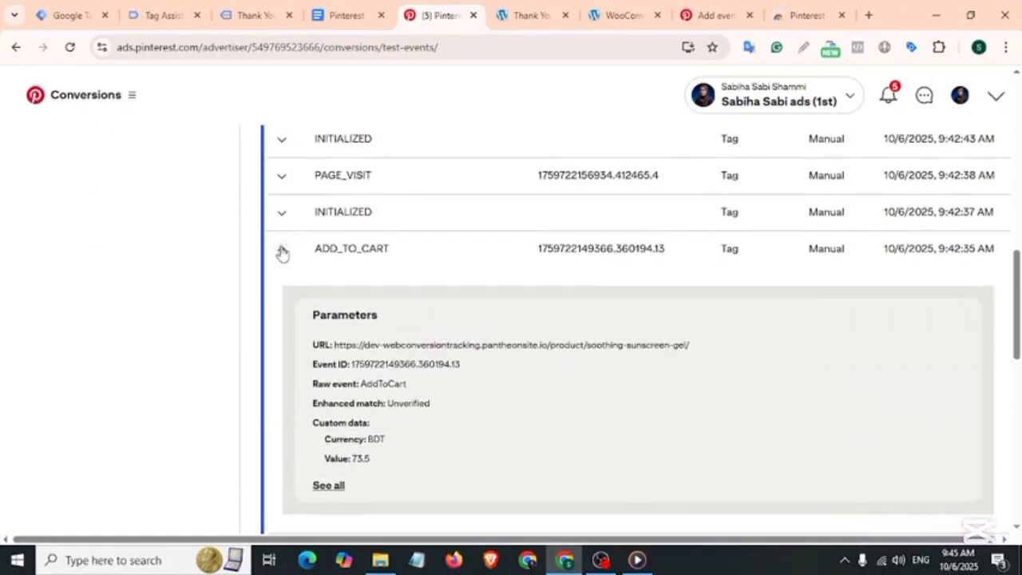
{"action": "scroll", "coordinate": [282, 252], "scroll_direction": "up", "scroll_amount": 1}
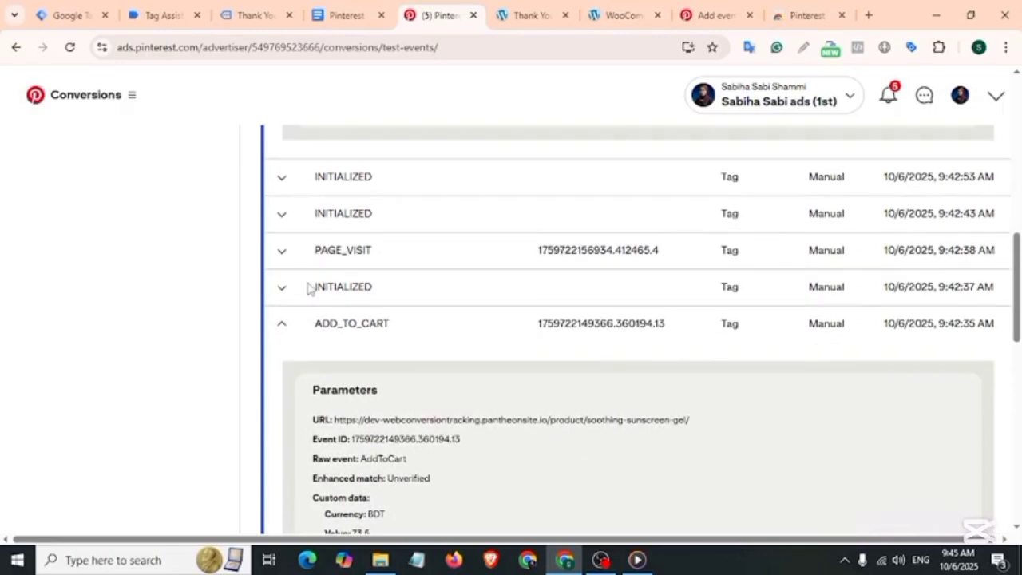
{"action": "left_click", "coordinate": [283, 251]}
{"action": "scroll", "coordinate": [527, 337], "scroll_direction": "down", "scroll_amount": 5}
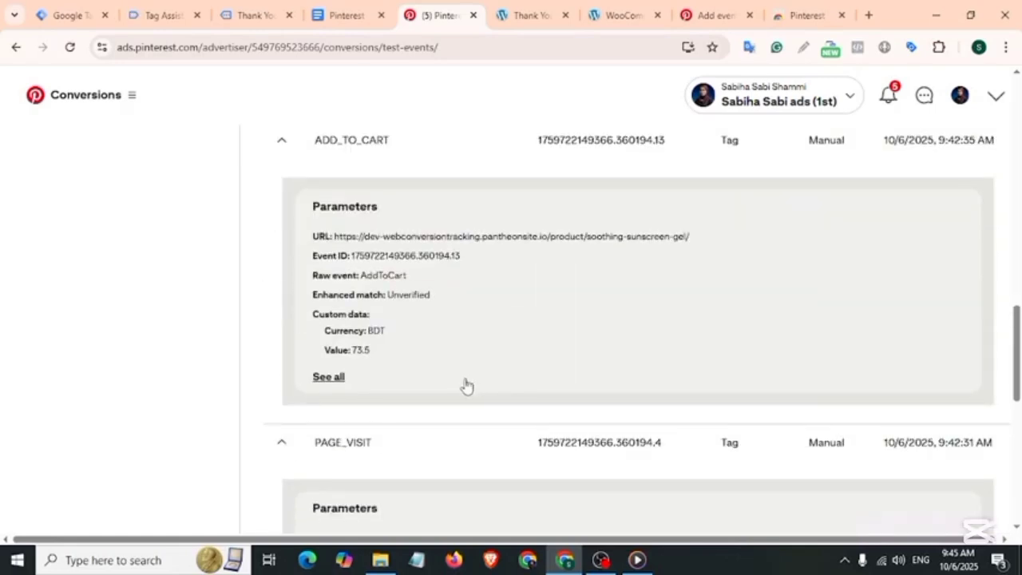
{"action": "scroll", "coordinate": [423, 357], "scroll_direction": "down", "scroll_amount": 3}
{"action": "scroll", "coordinate": [370, 423], "scroll_direction": "down", "scroll_amount": 2}
{"action": "left_click", "coordinate": [370, 406]}
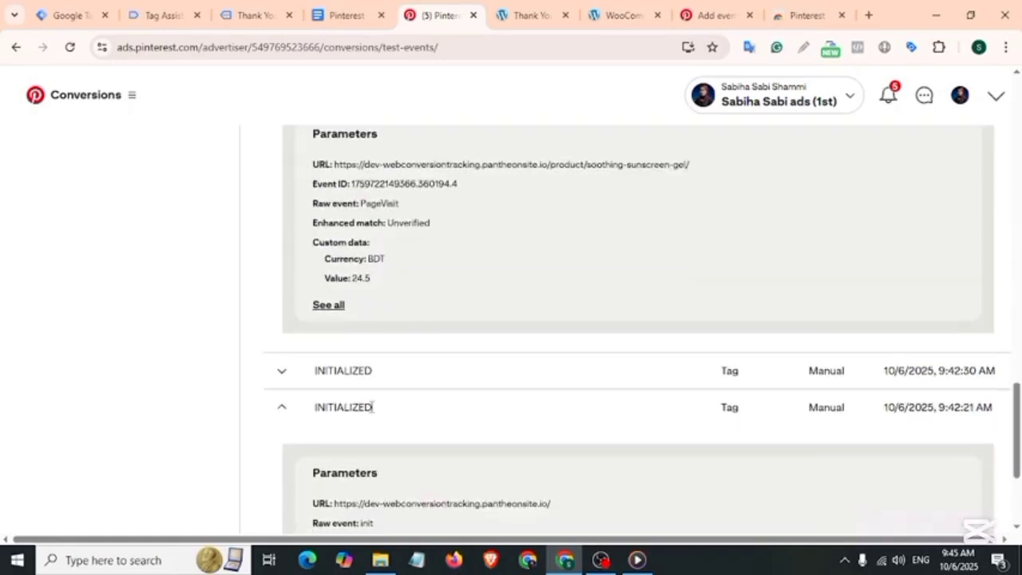